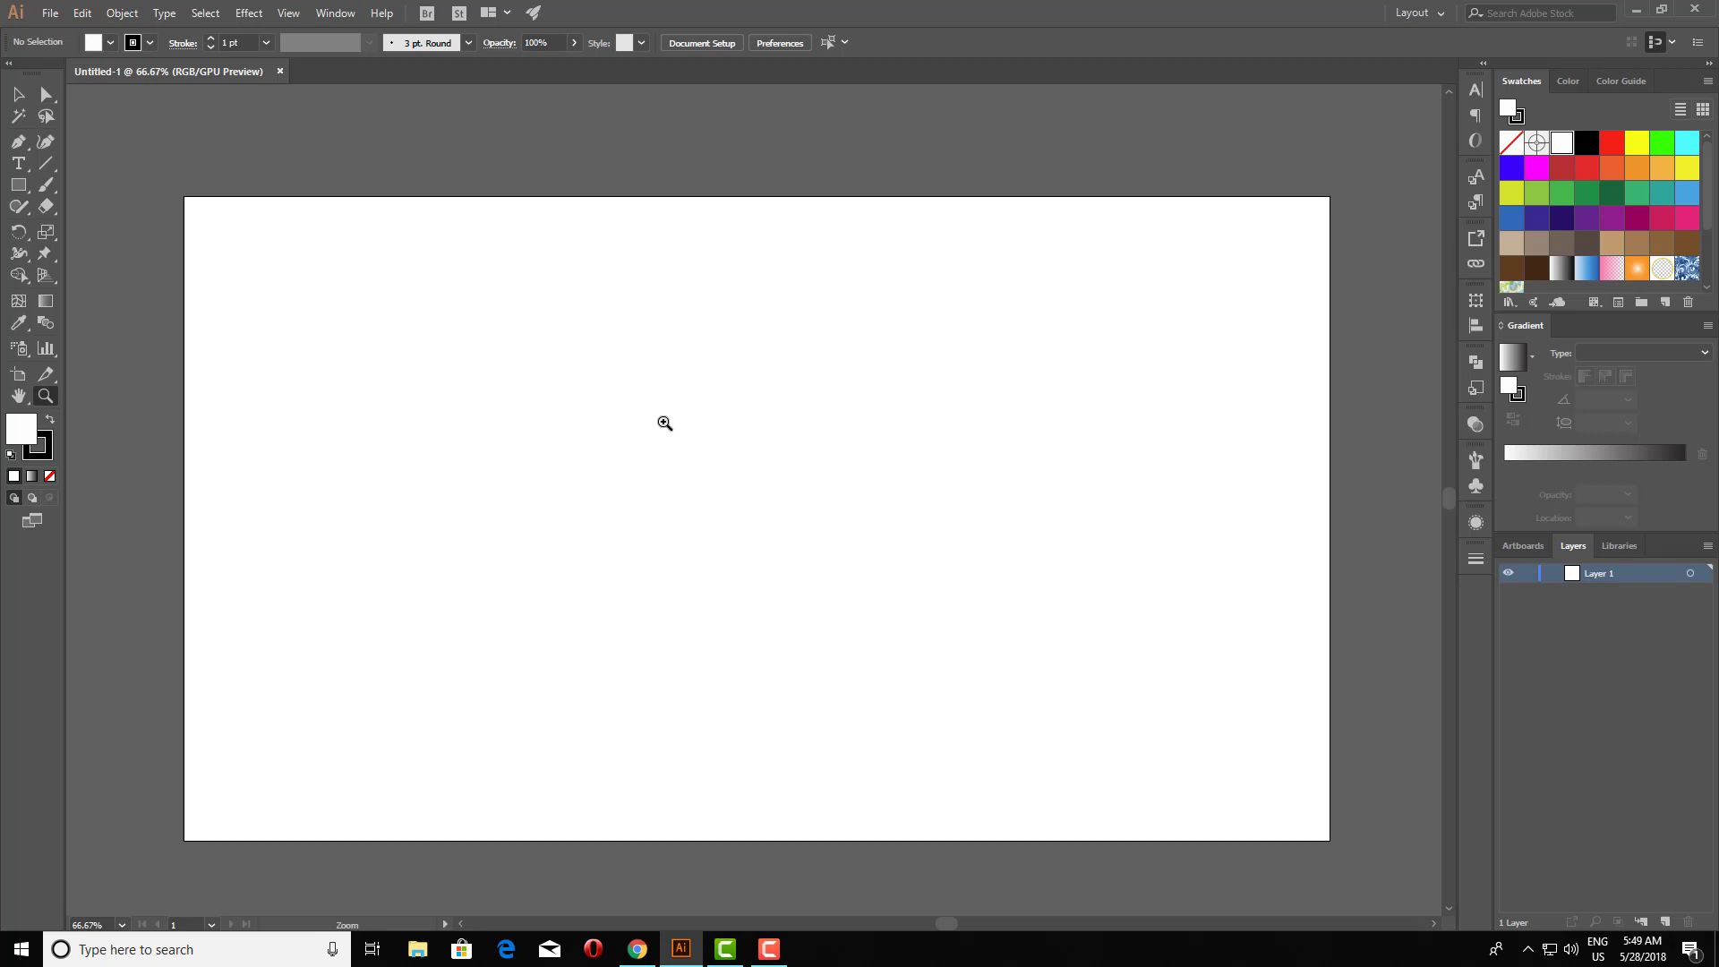
Draw a tall narrow rectangle near the left edge with black fill and no stroke.
left_click(20, 185)
left_click_drag(242, 224, 275, 798)
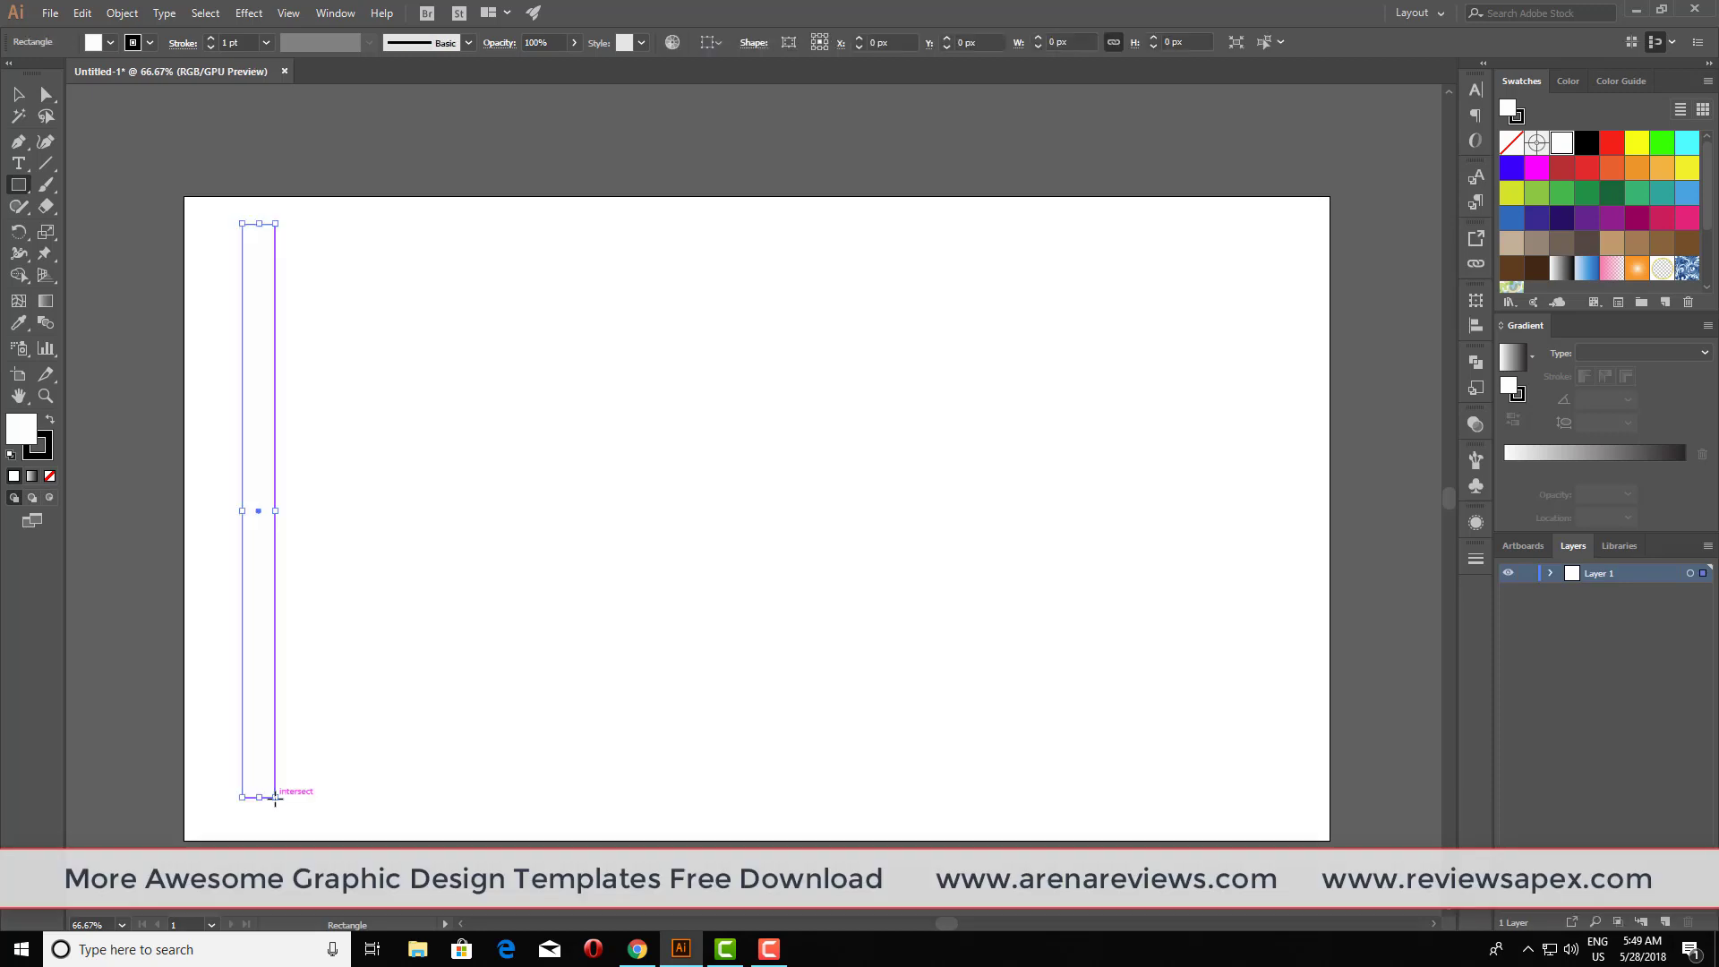
left_click(50, 421)
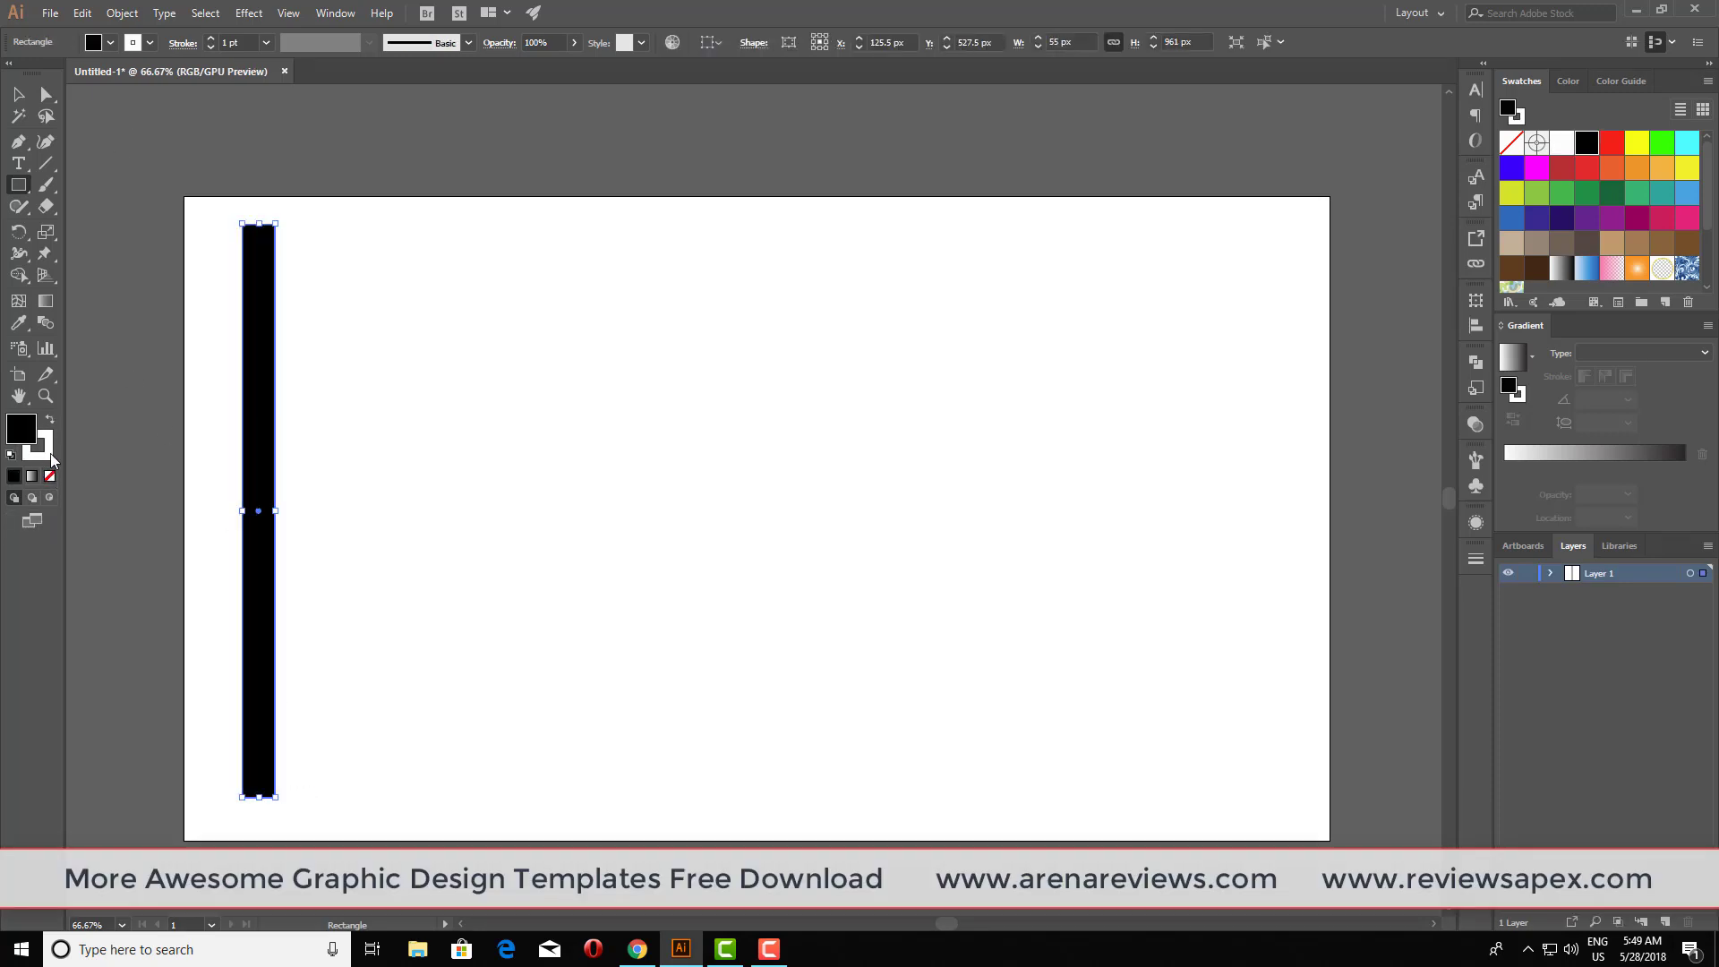
left_click(50, 459)
key("x")
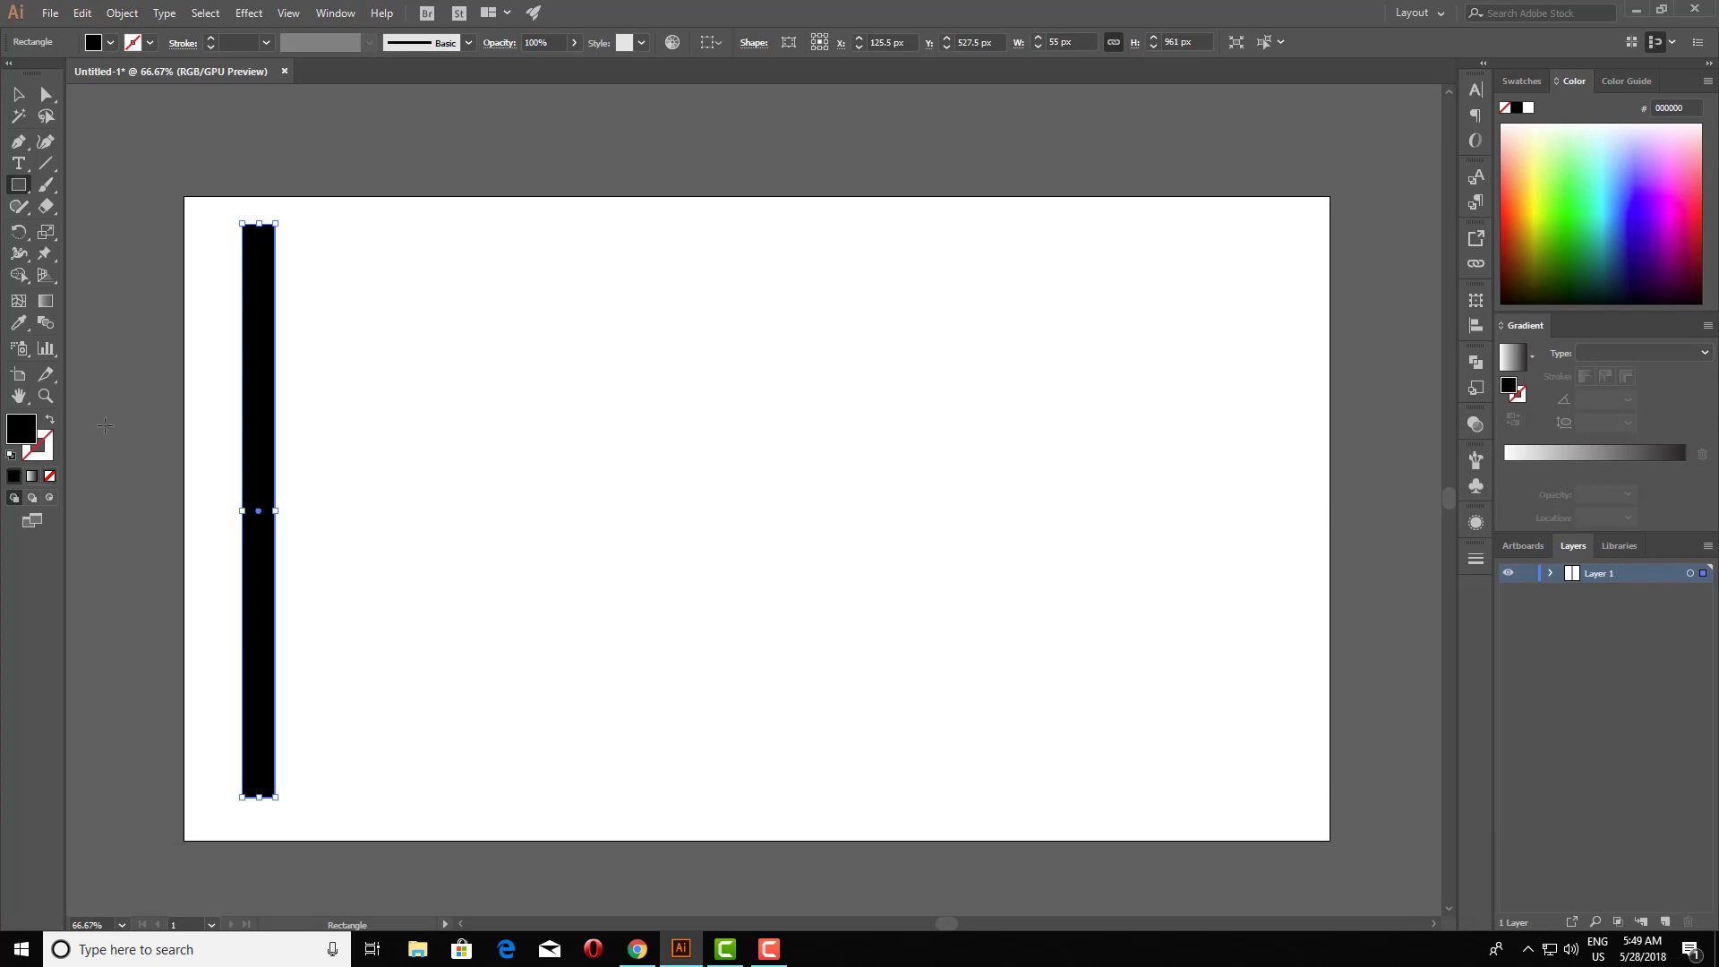
left_click(337, 603)
left_click(891, 515)
Duplicate the black bar 55 px to its right.
left_click(18, 94)
left_click(210, 429)
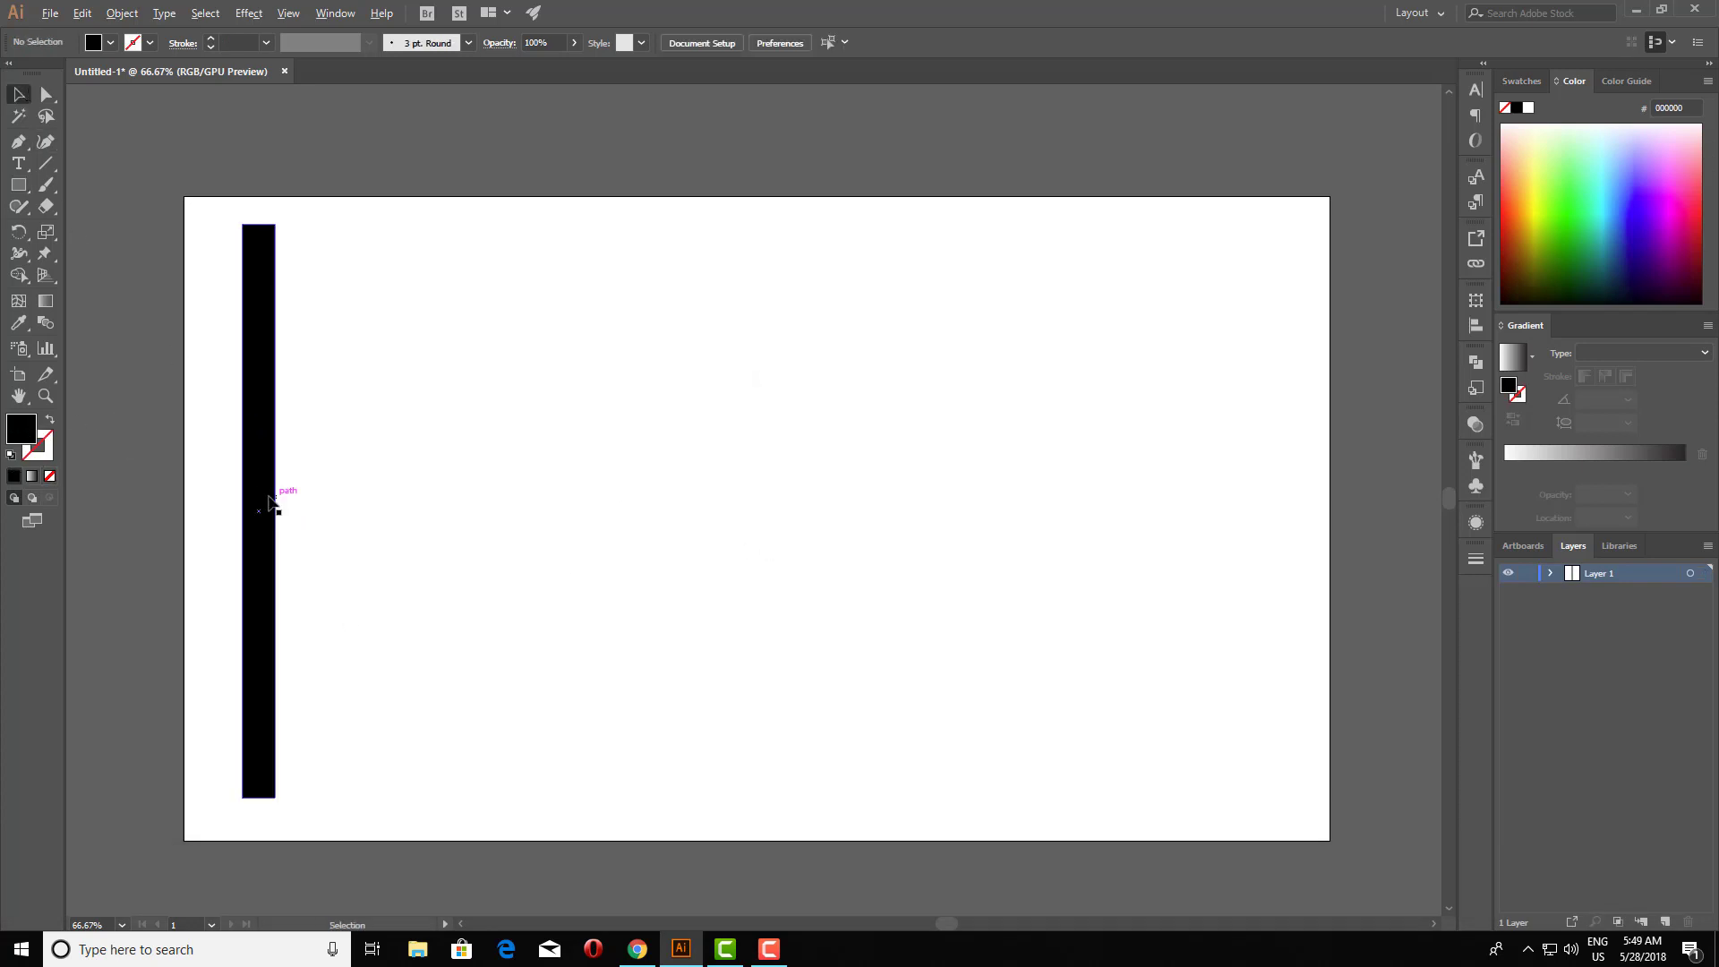
left_click_drag(271, 501, 297, 495)
Fill the copied bar white.
left_click(111, 42)
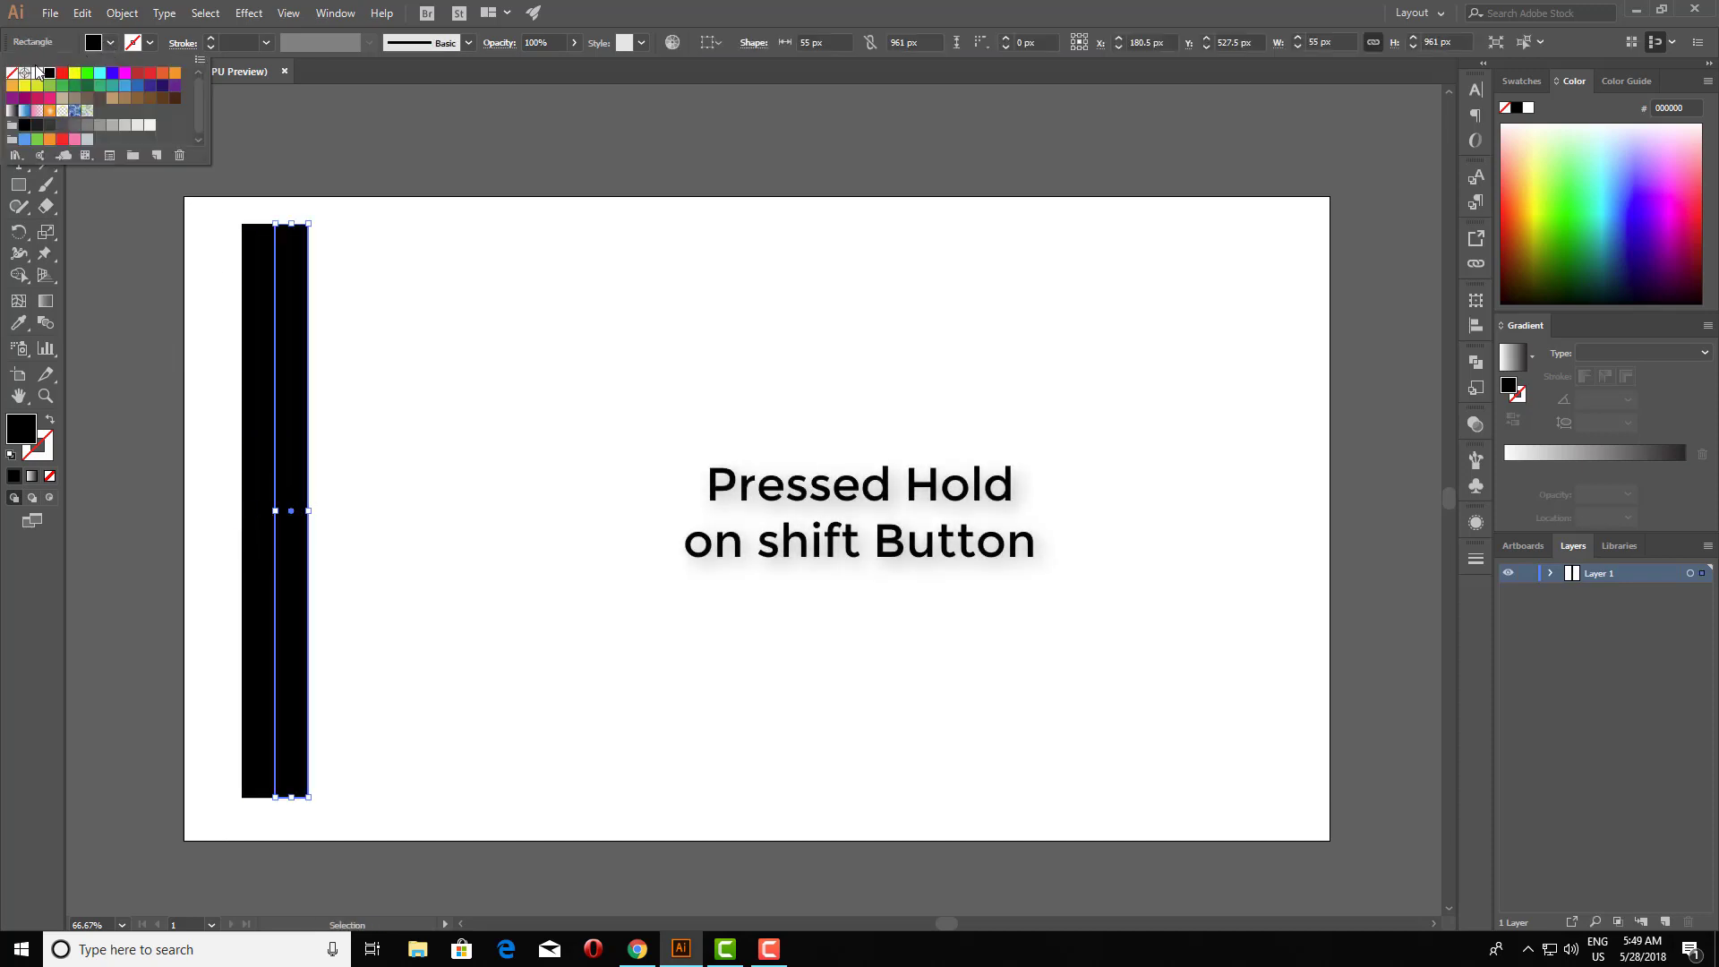
left_click(36, 73)
left_click(114, 297)
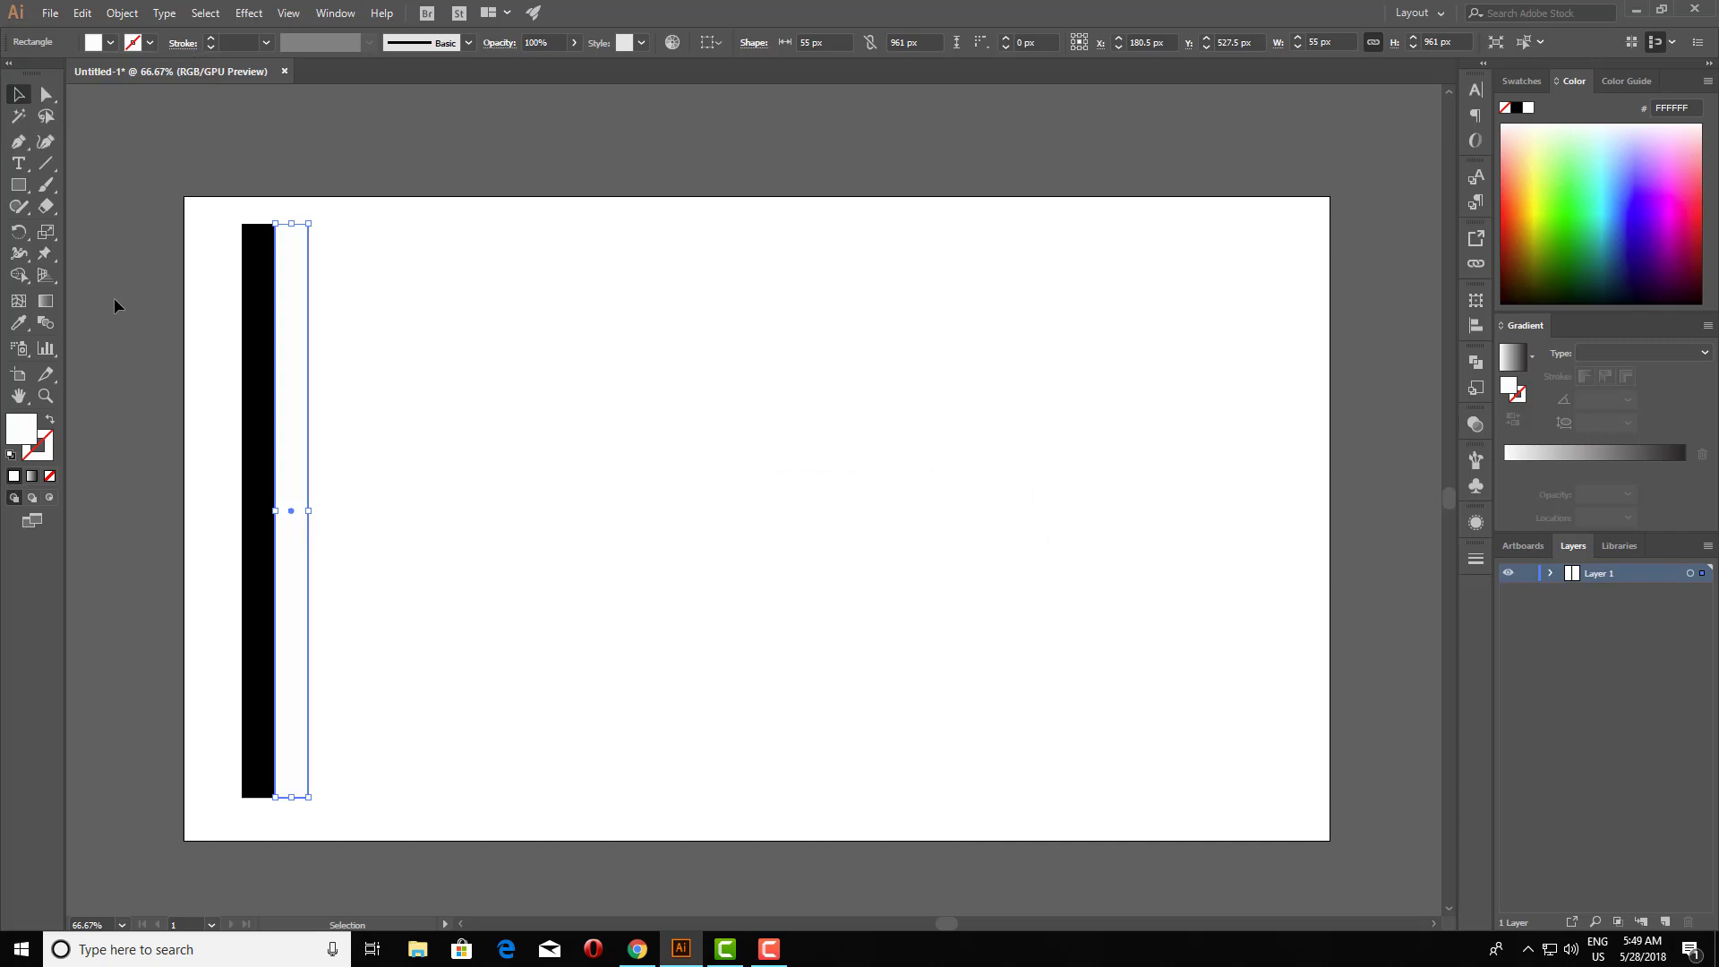
left_click(137, 306)
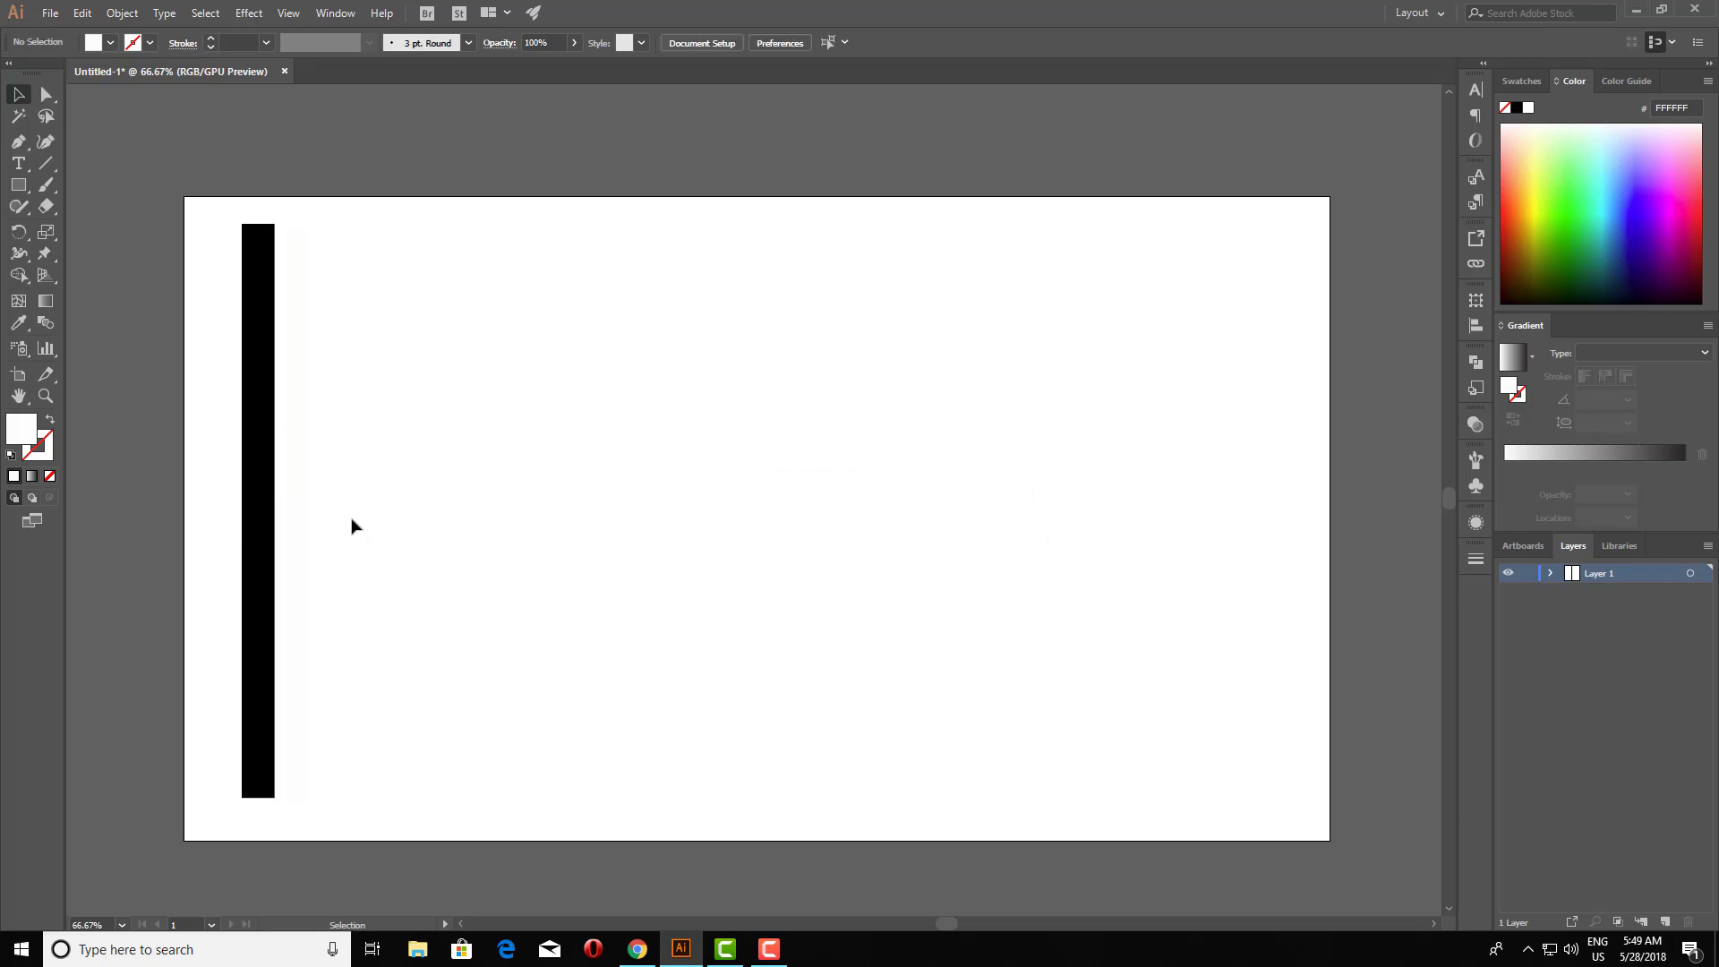
Duplicate the black-white pair rightward repeatedly (Ctrl+D) across the artboard, then select all stripes.
left_click_drag(178, 374, 426, 541)
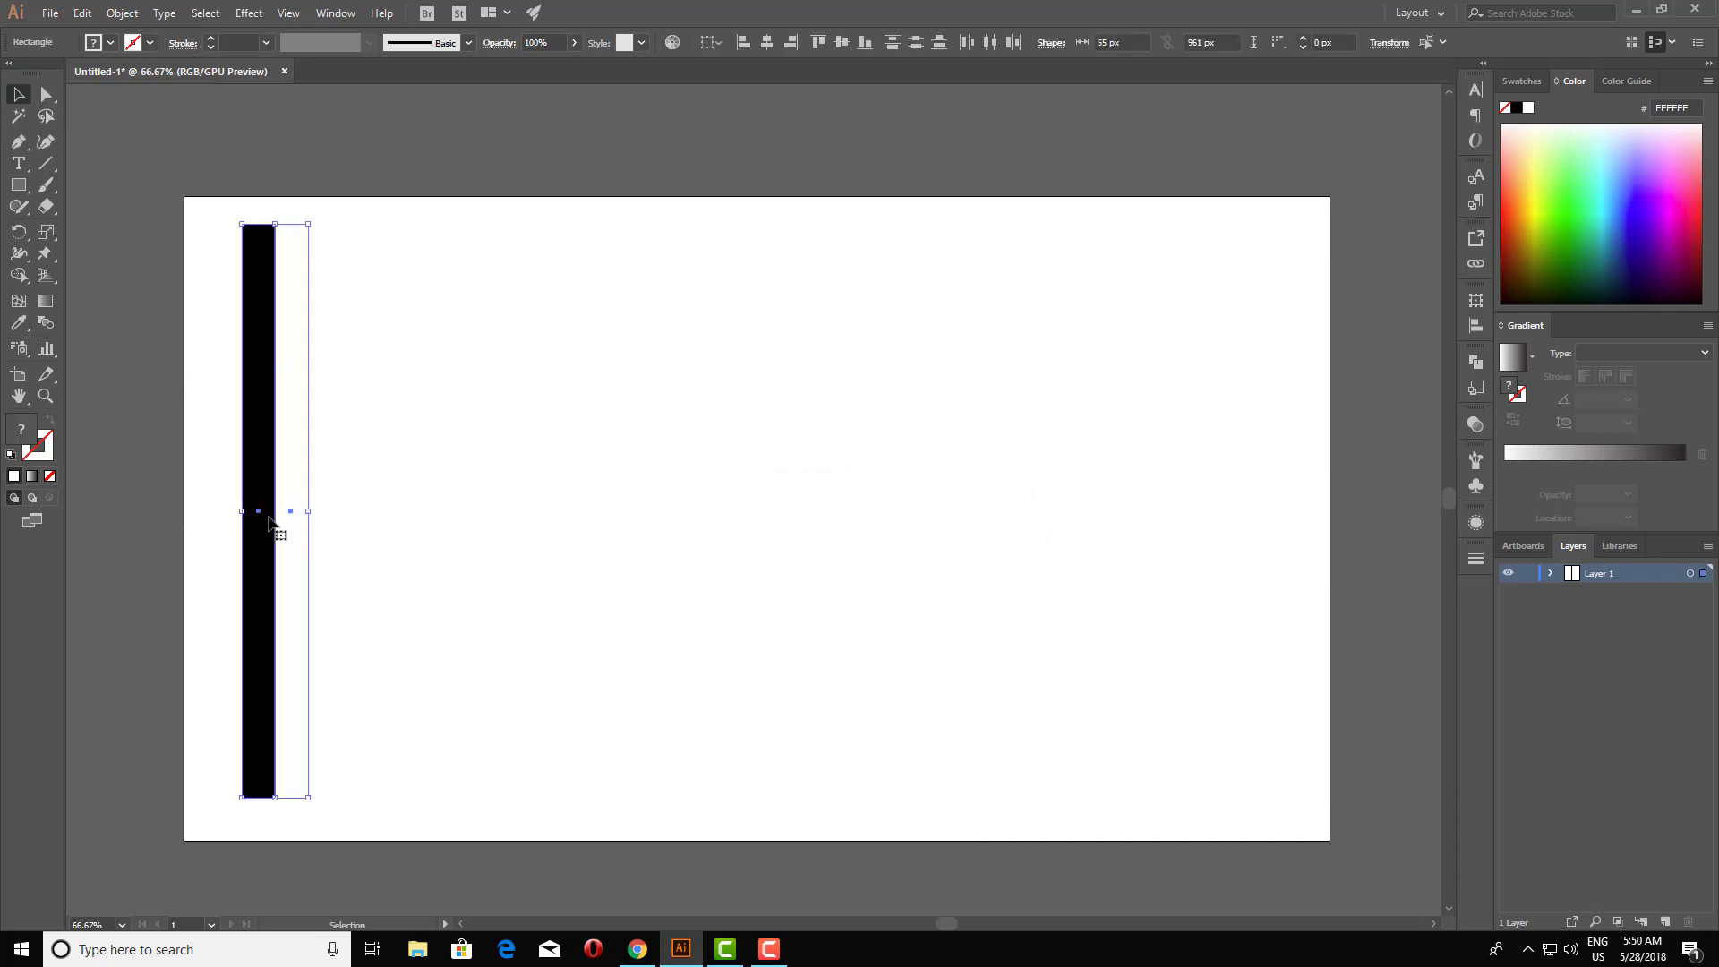
left_click_drag(268, 521, 332, 523)
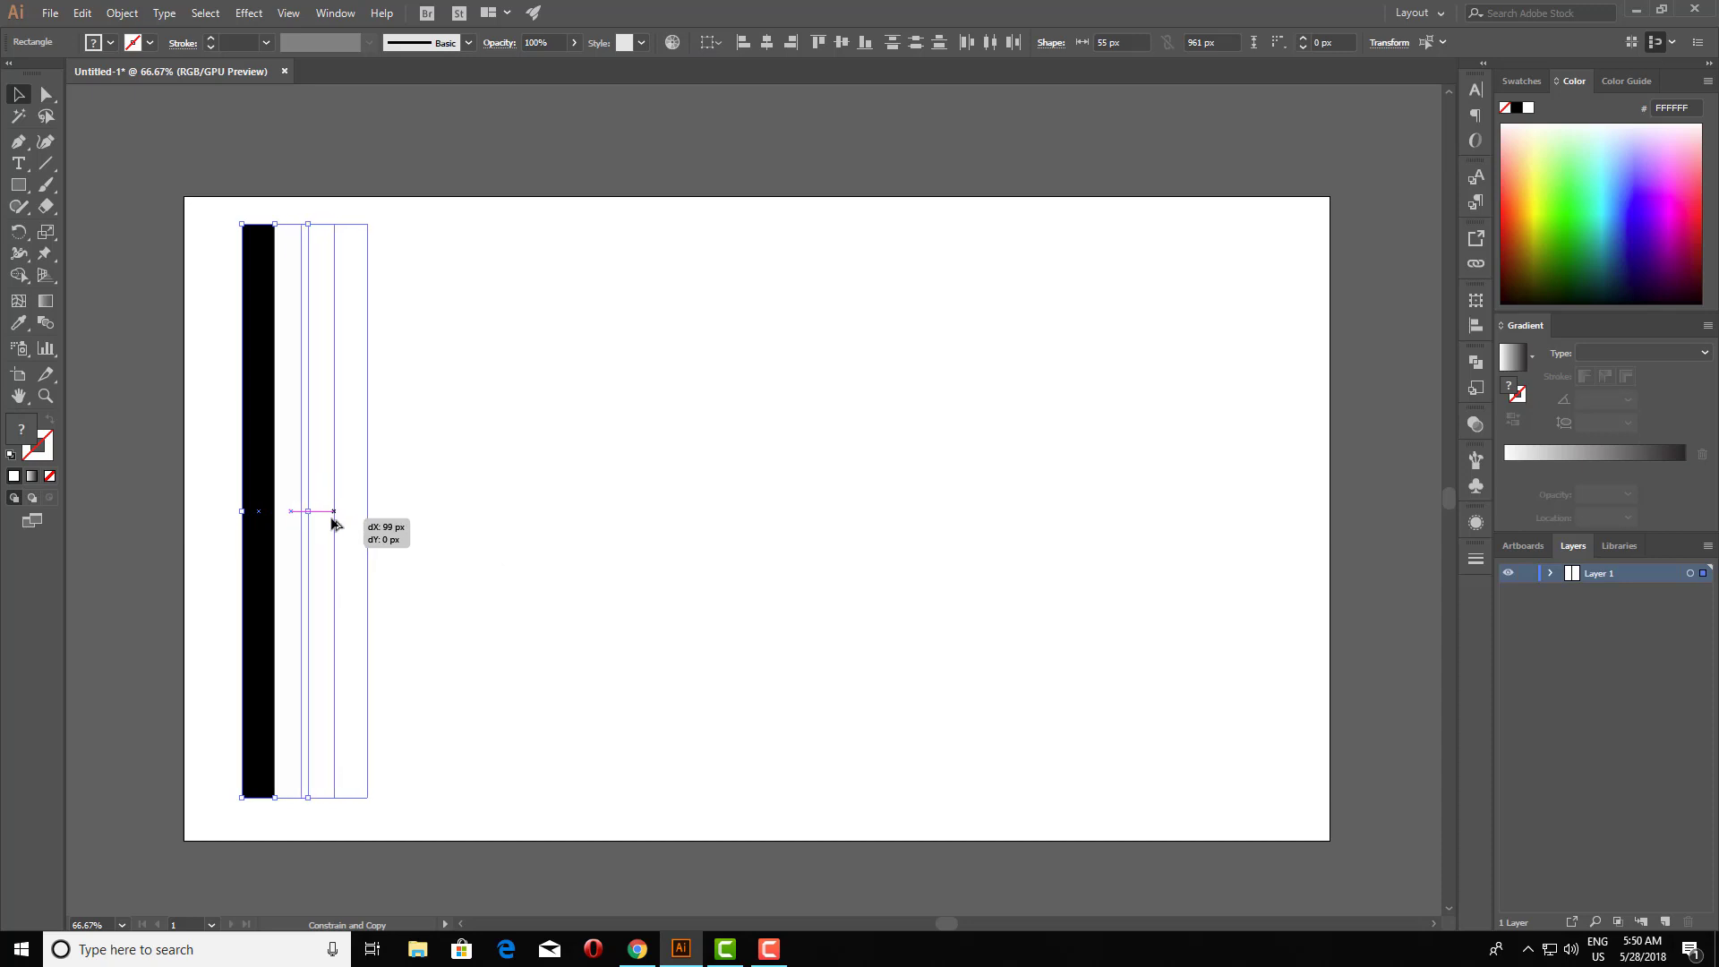
left_click_drag(332, 523, 336, 522)
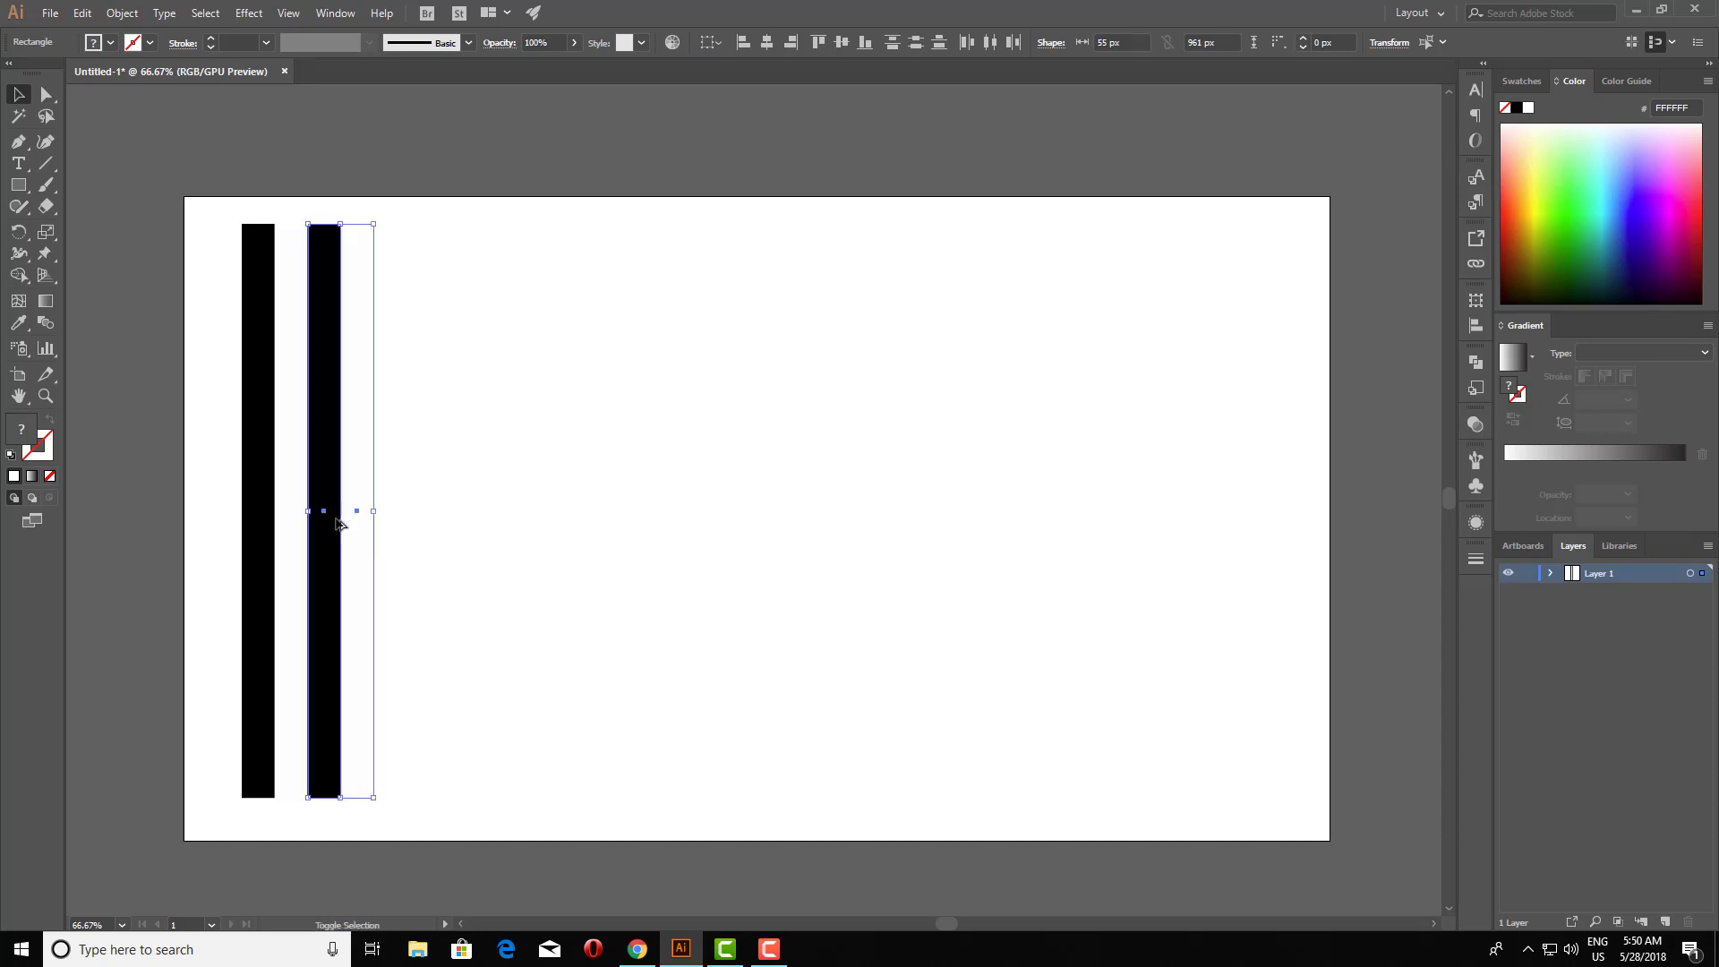
key("ctrl+d")
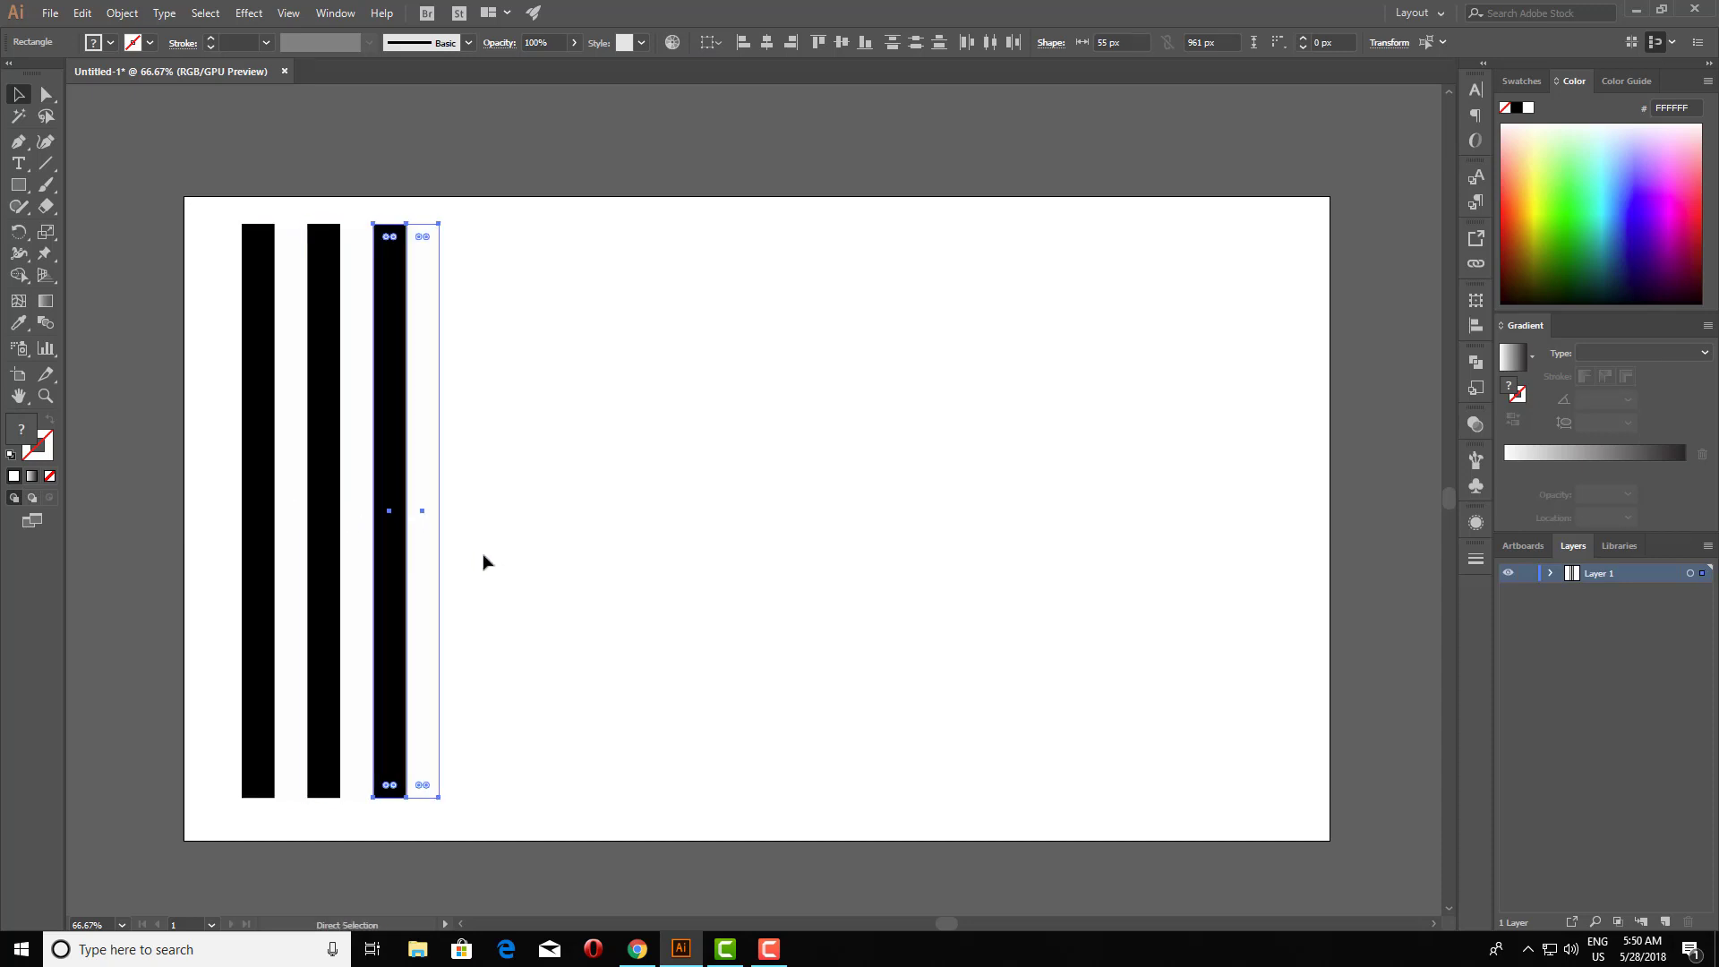
key("ctrl+d")
key("ctrl+d")
key("ctrl+d")
key("ctrl+d")
key("ctrl+d")
key("ctrl+d")
key("ctrl+d")
key("ctrl+d")
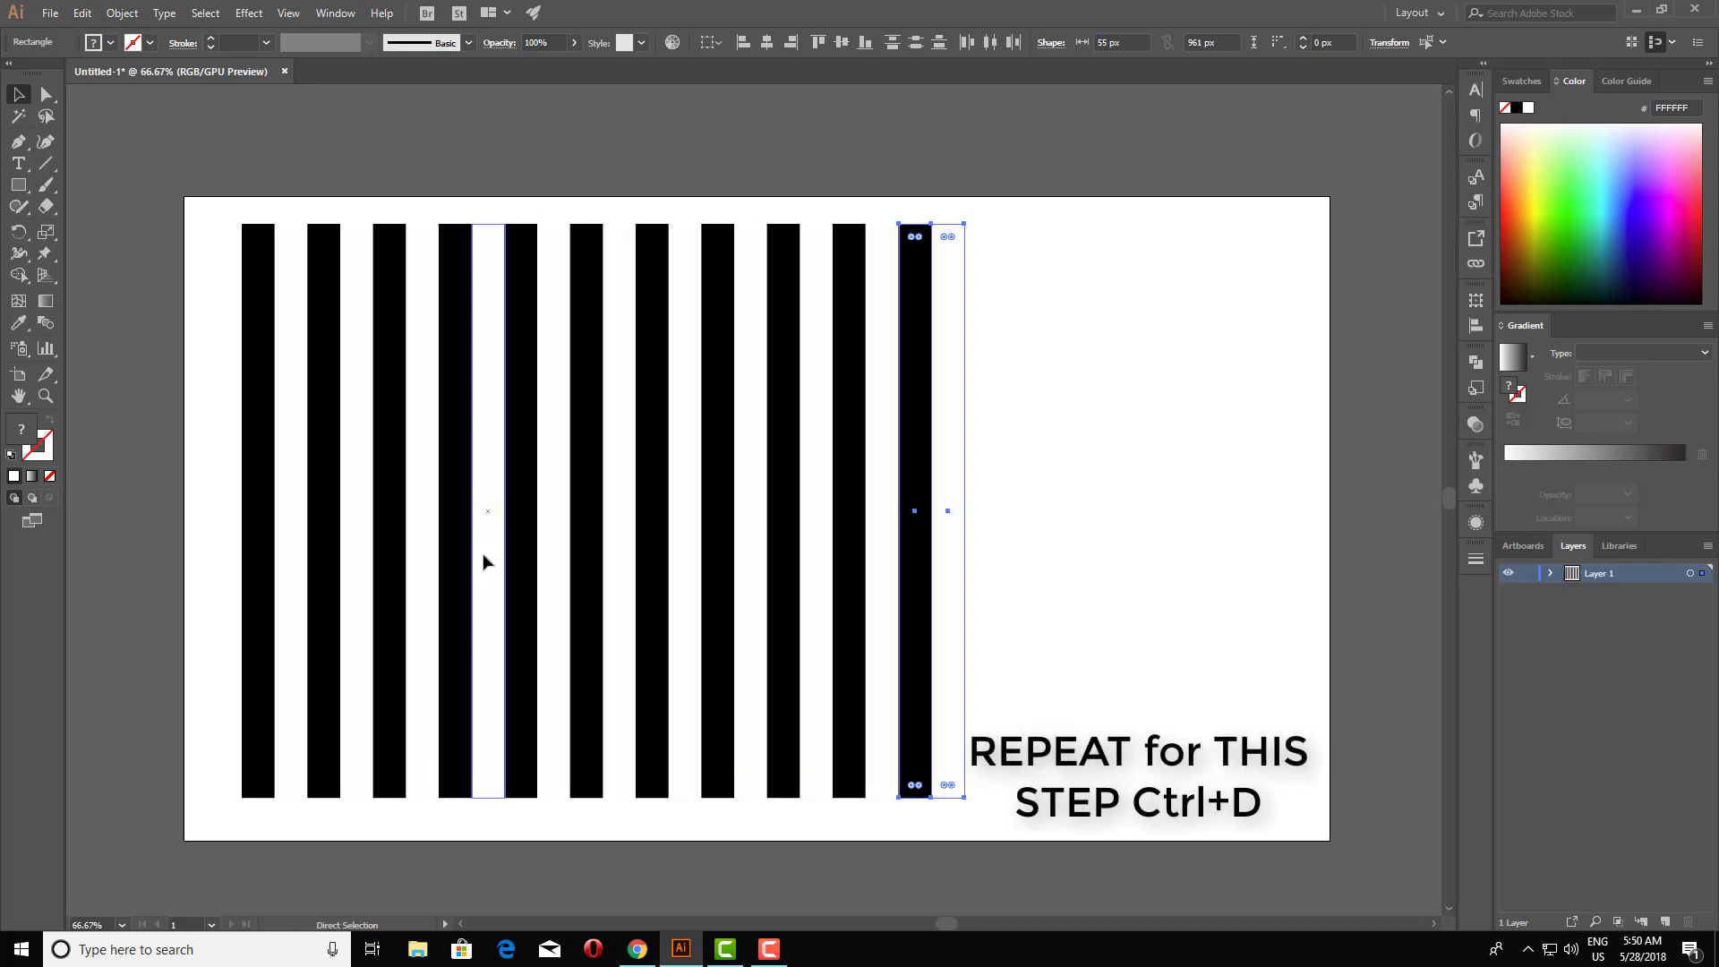
key("ctrl+d")
key("ctrl+d")
key("ctrl+d")
key("ctrl+d")
key("ctrl+d")
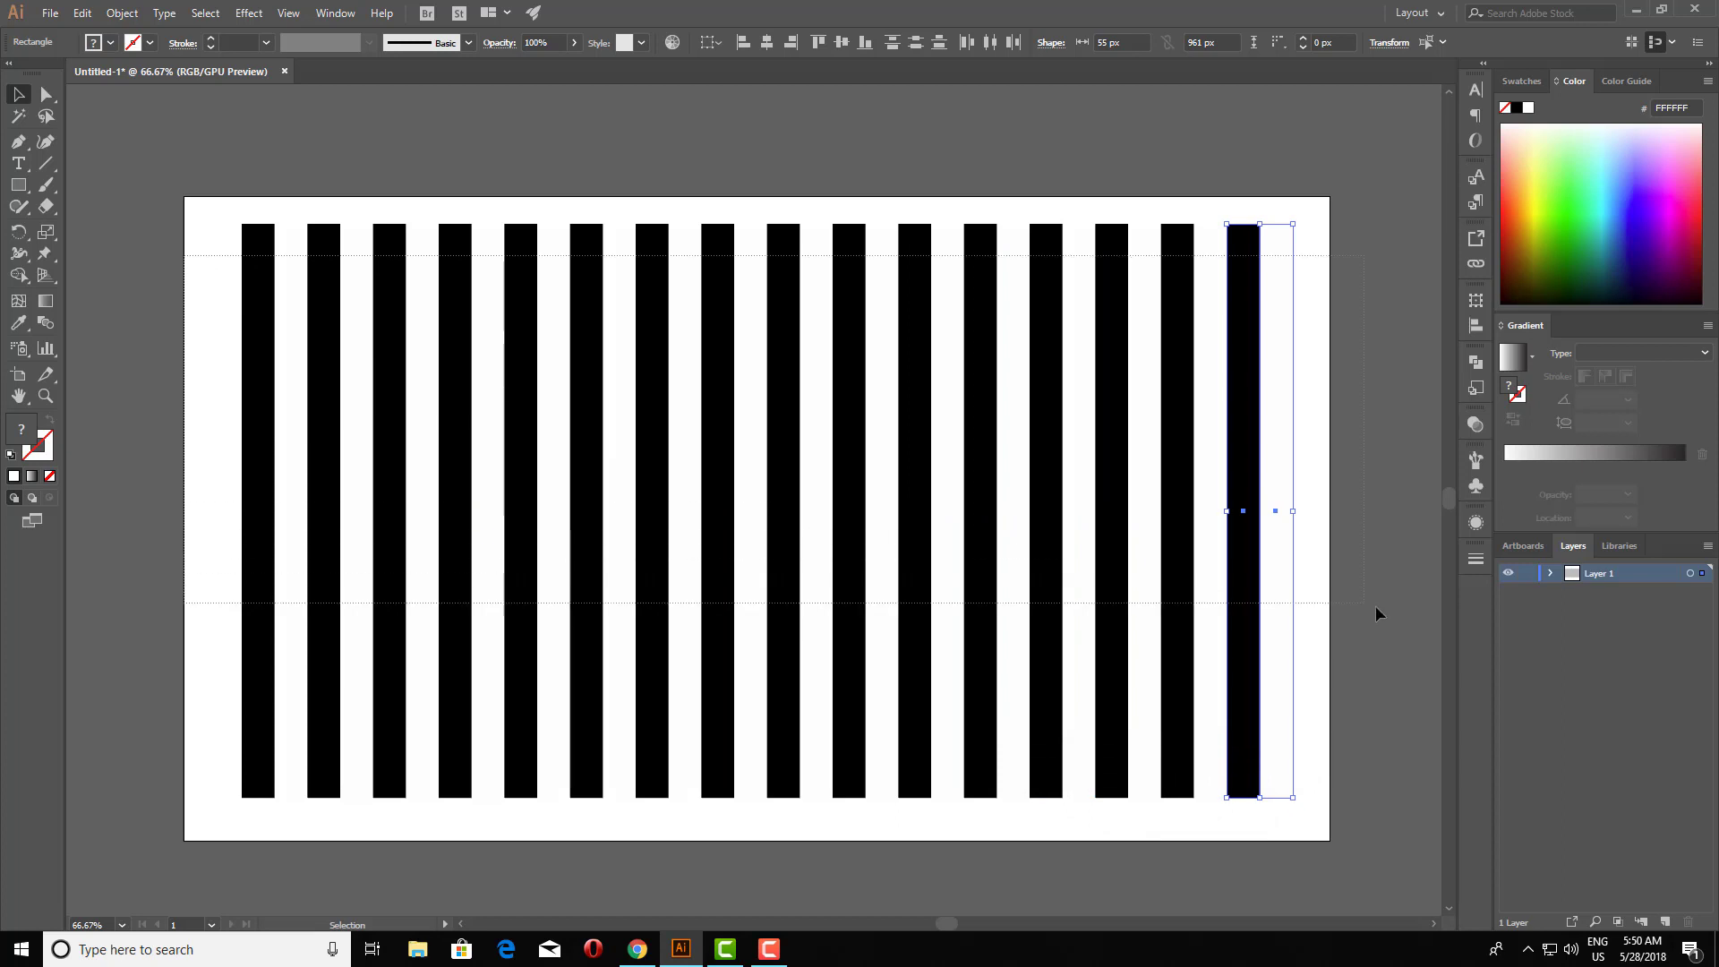
key("ctrl+a")
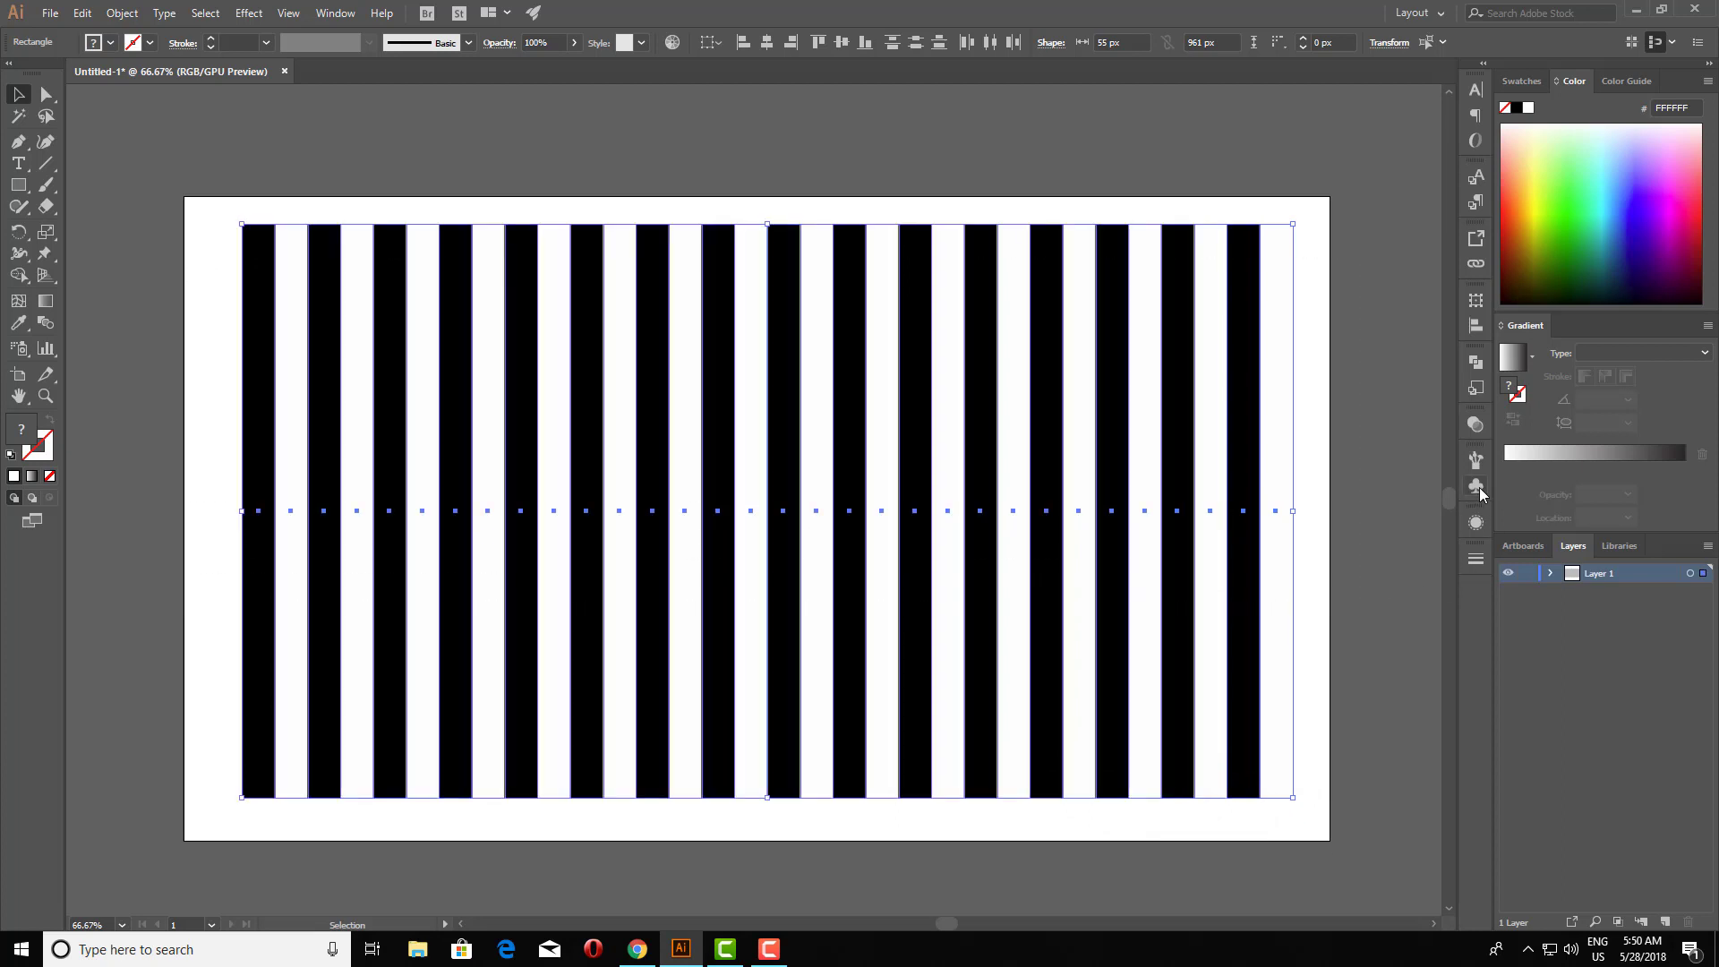
Convert all the stripes into a symbol named New Symbol from the Symbols panel.
left_click(1476, 486)
left_click(1448, 452)
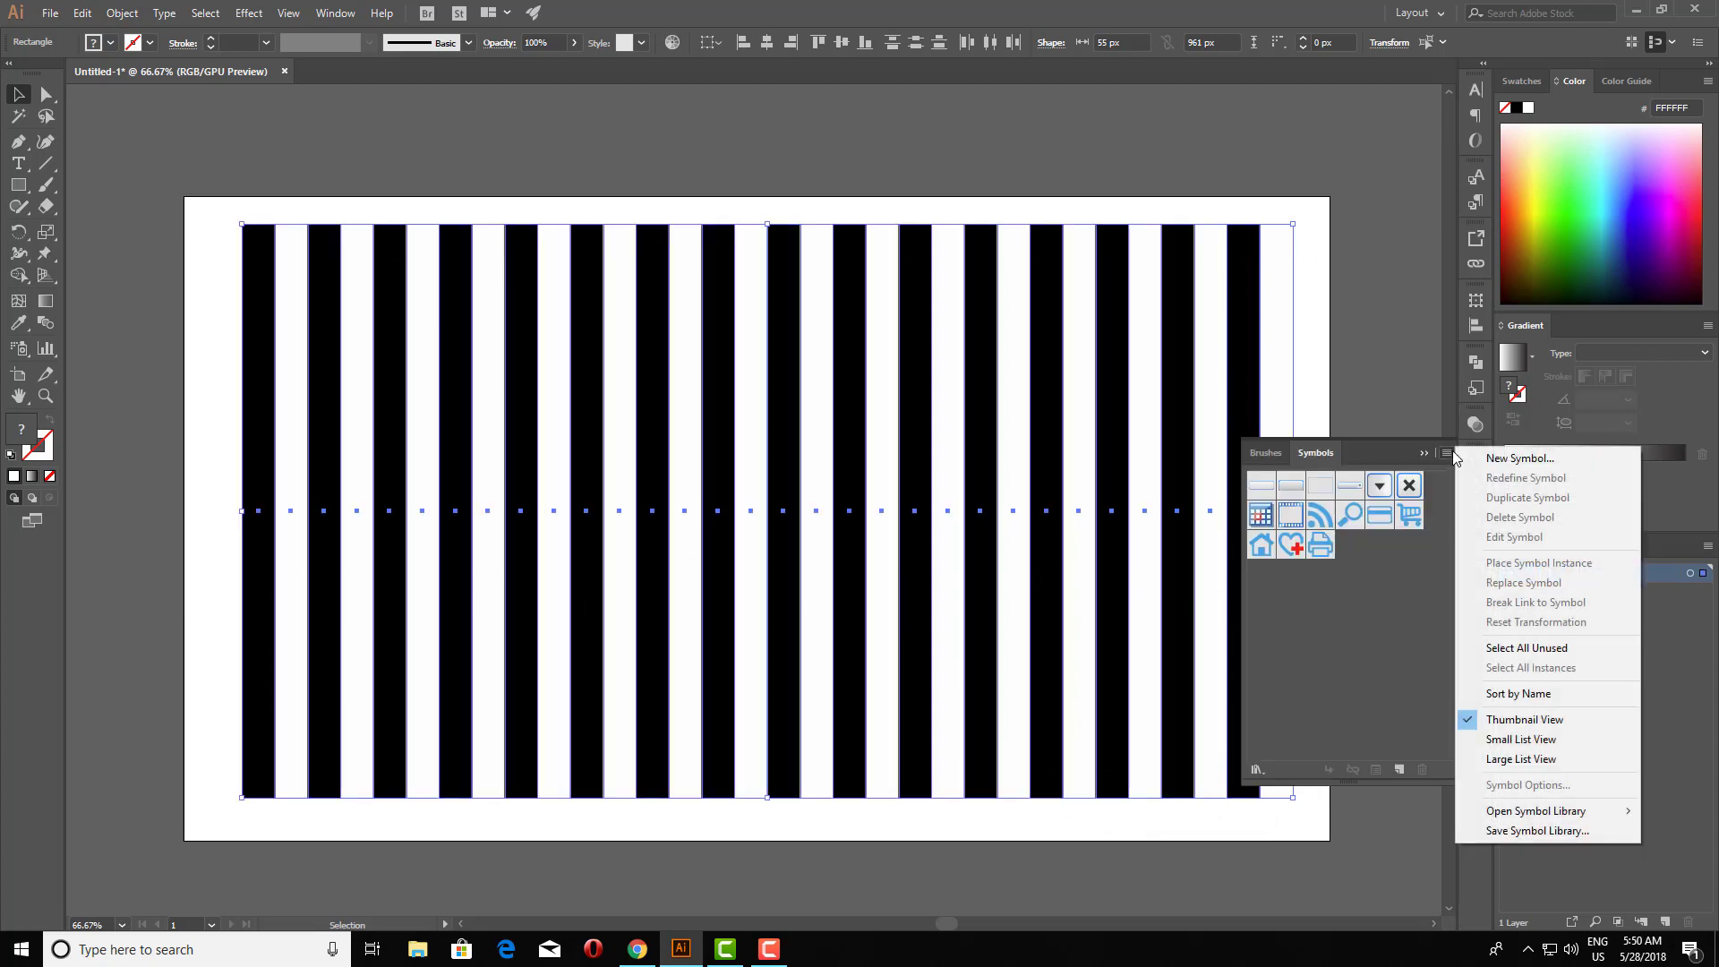
left_click(1504, 459)
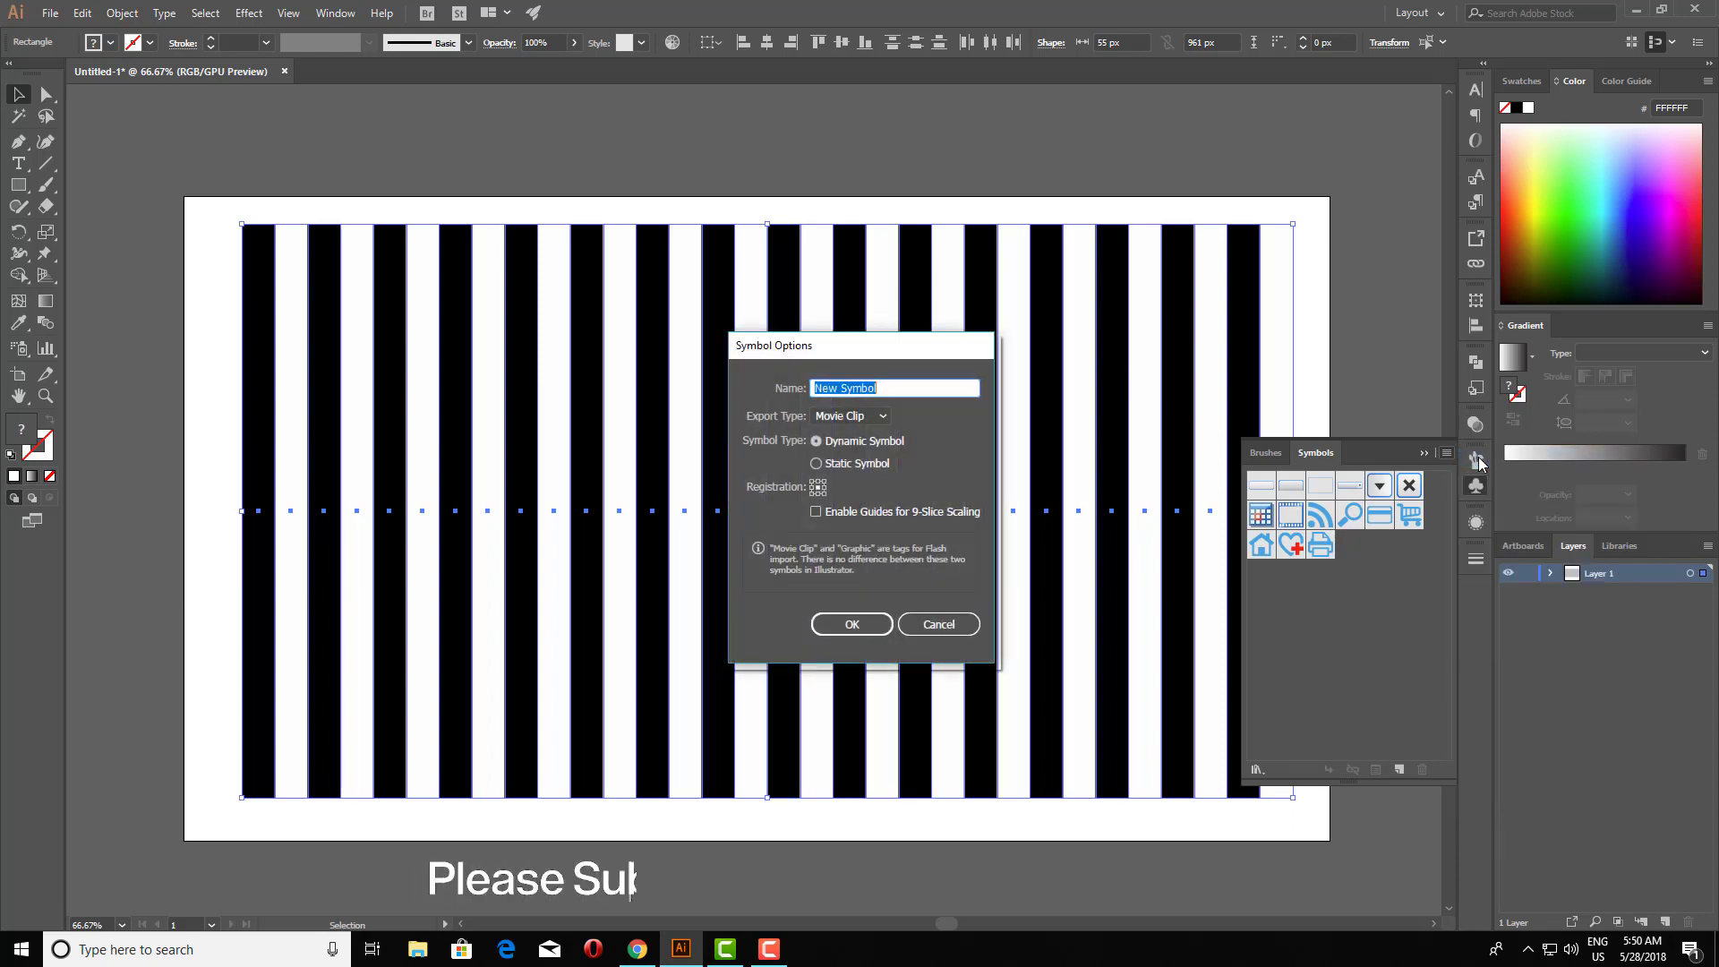
left_click(851, 624)
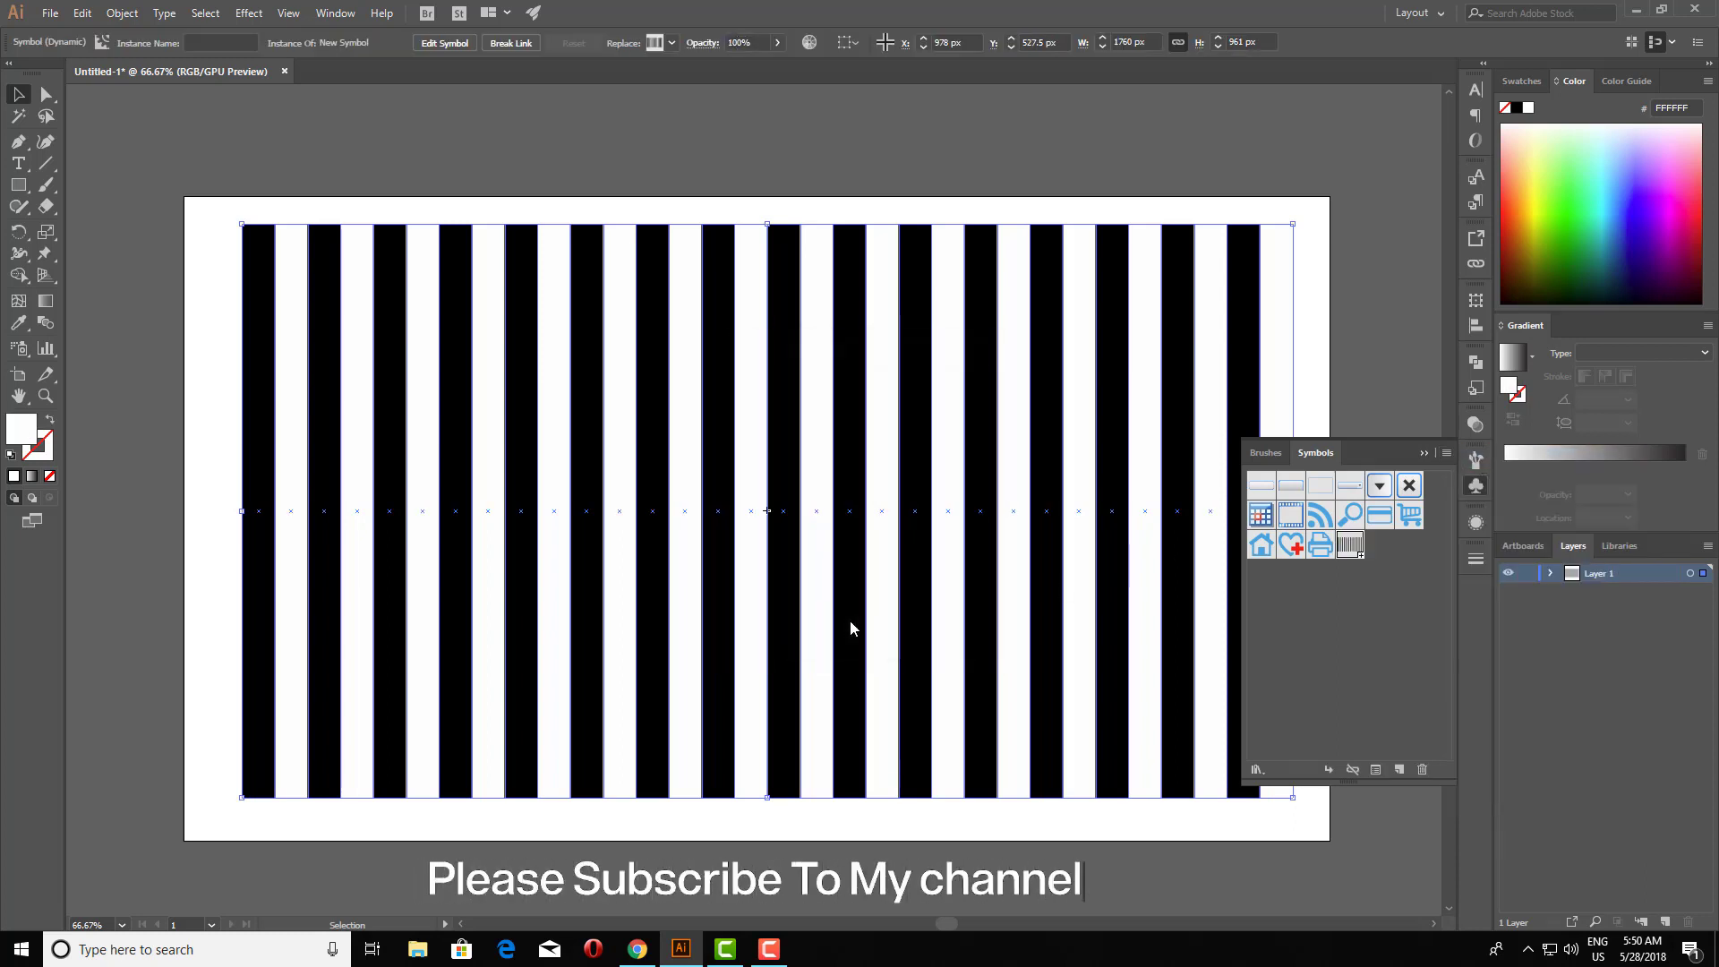
left_click(1429, 449)
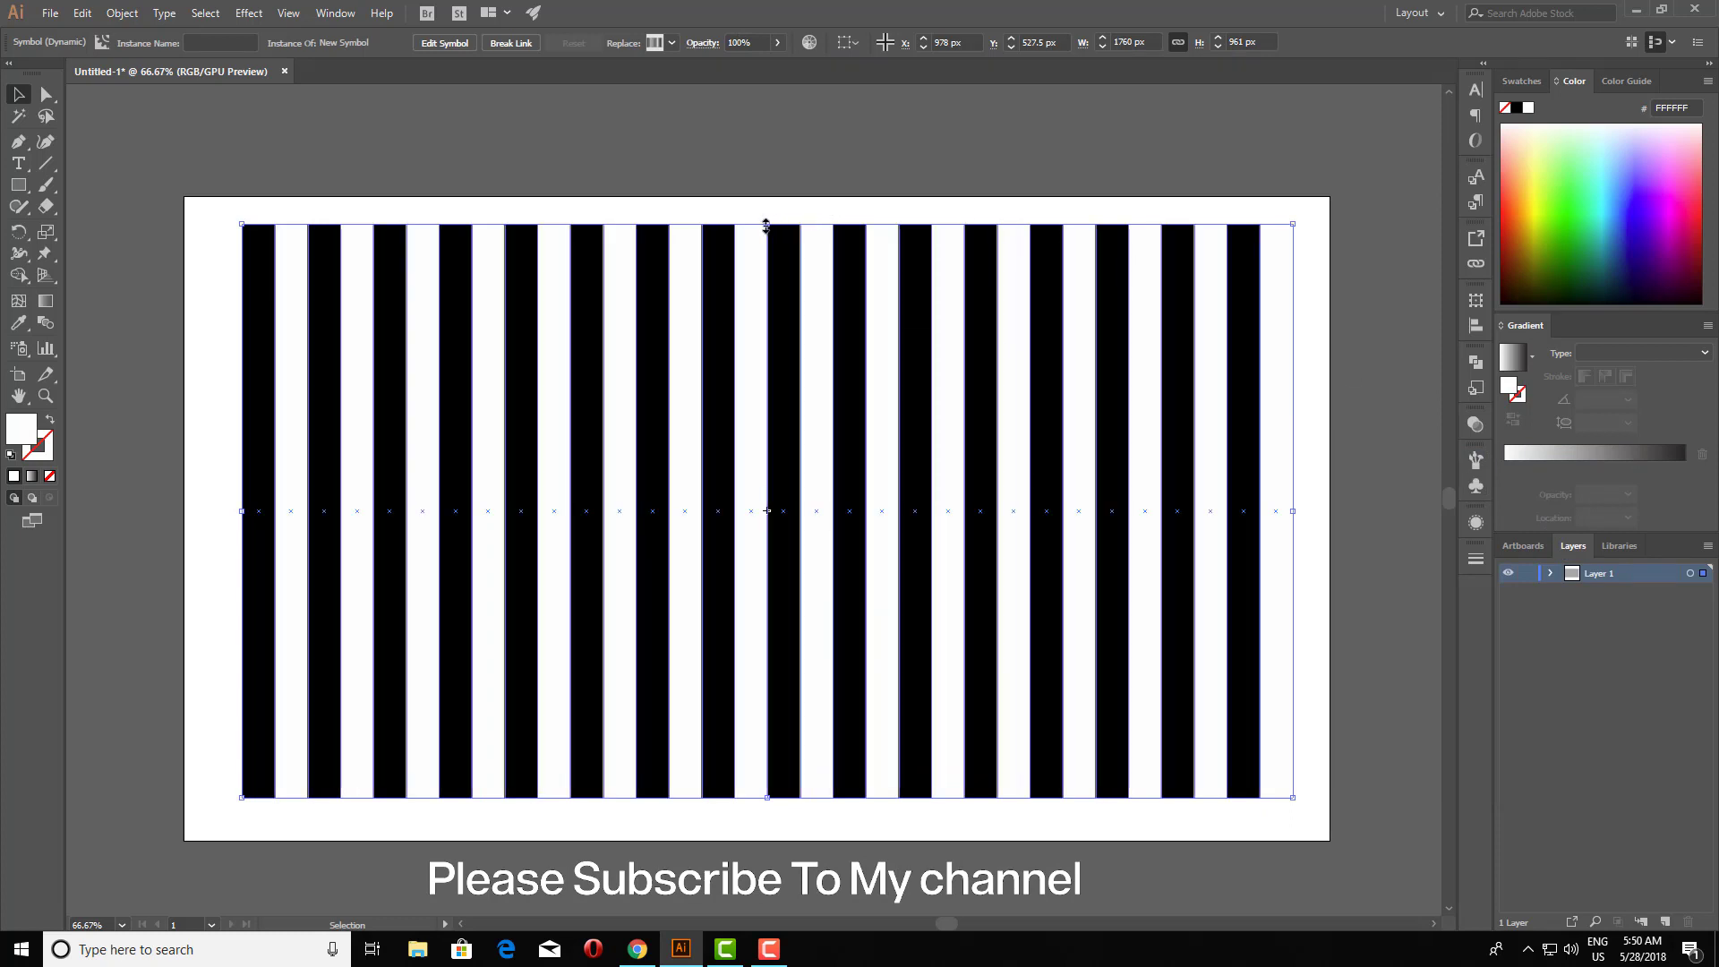
Stretch the stripe symbol's top, bottom, left and right edges to the 1920 × 1080 artboard.
left_click_drag(767, 223, 765, 198)
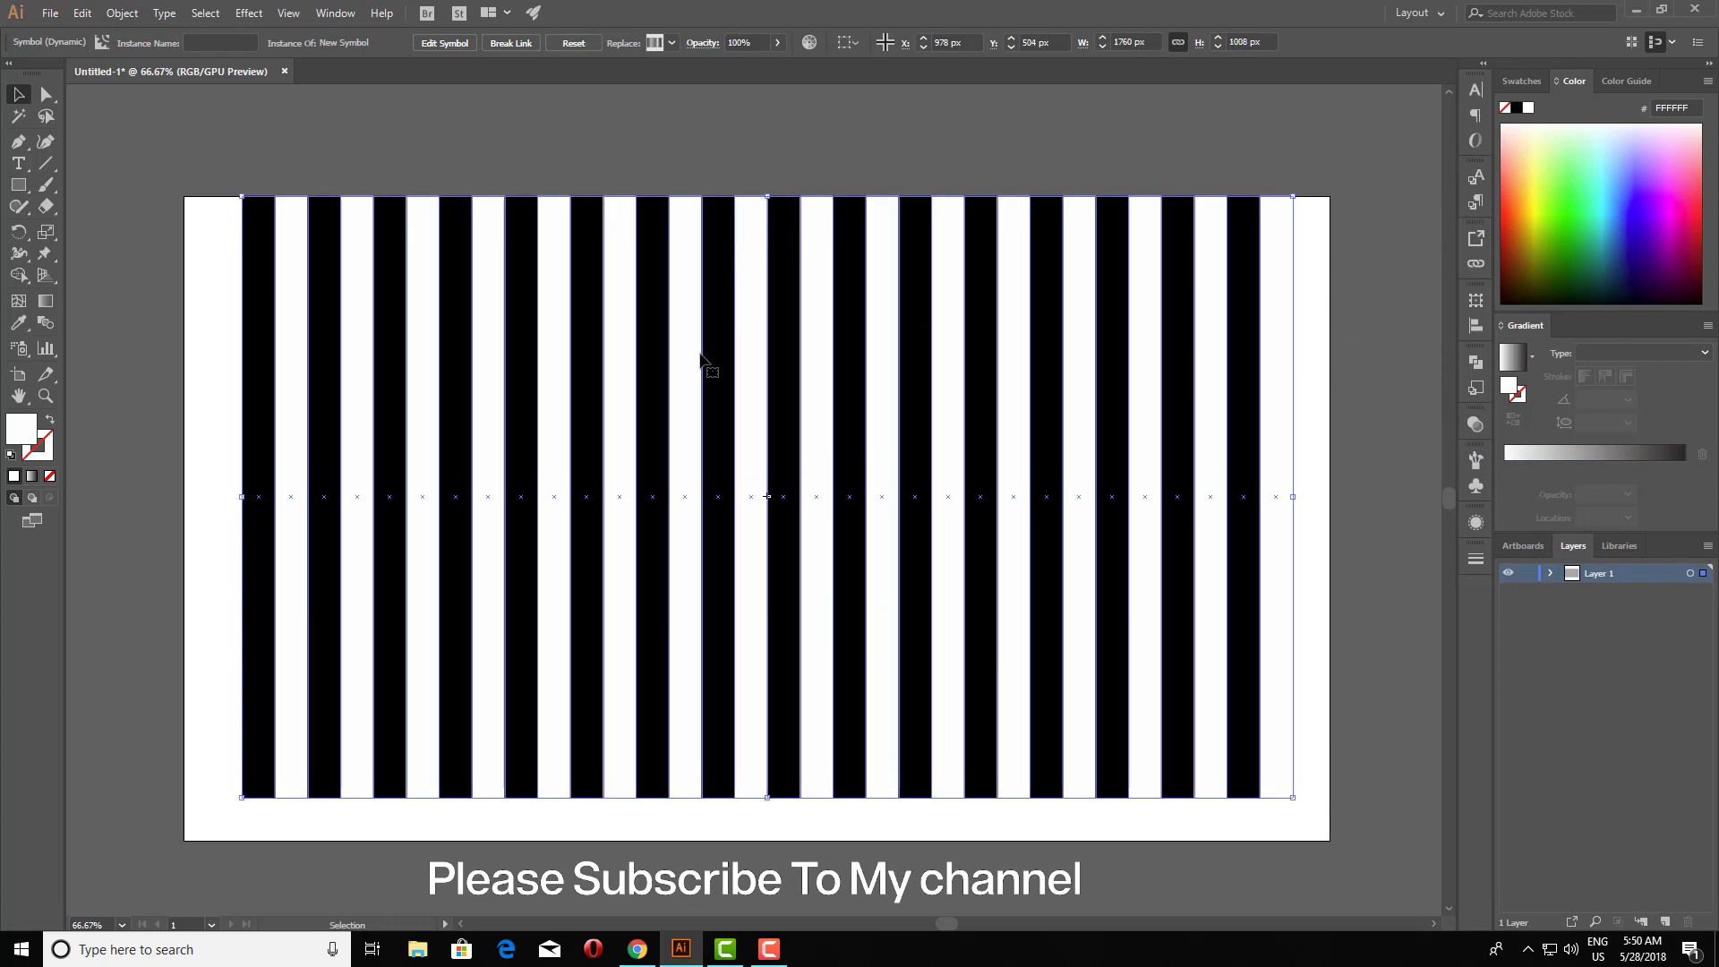
left_click_drag(769, 798, 769, 840)
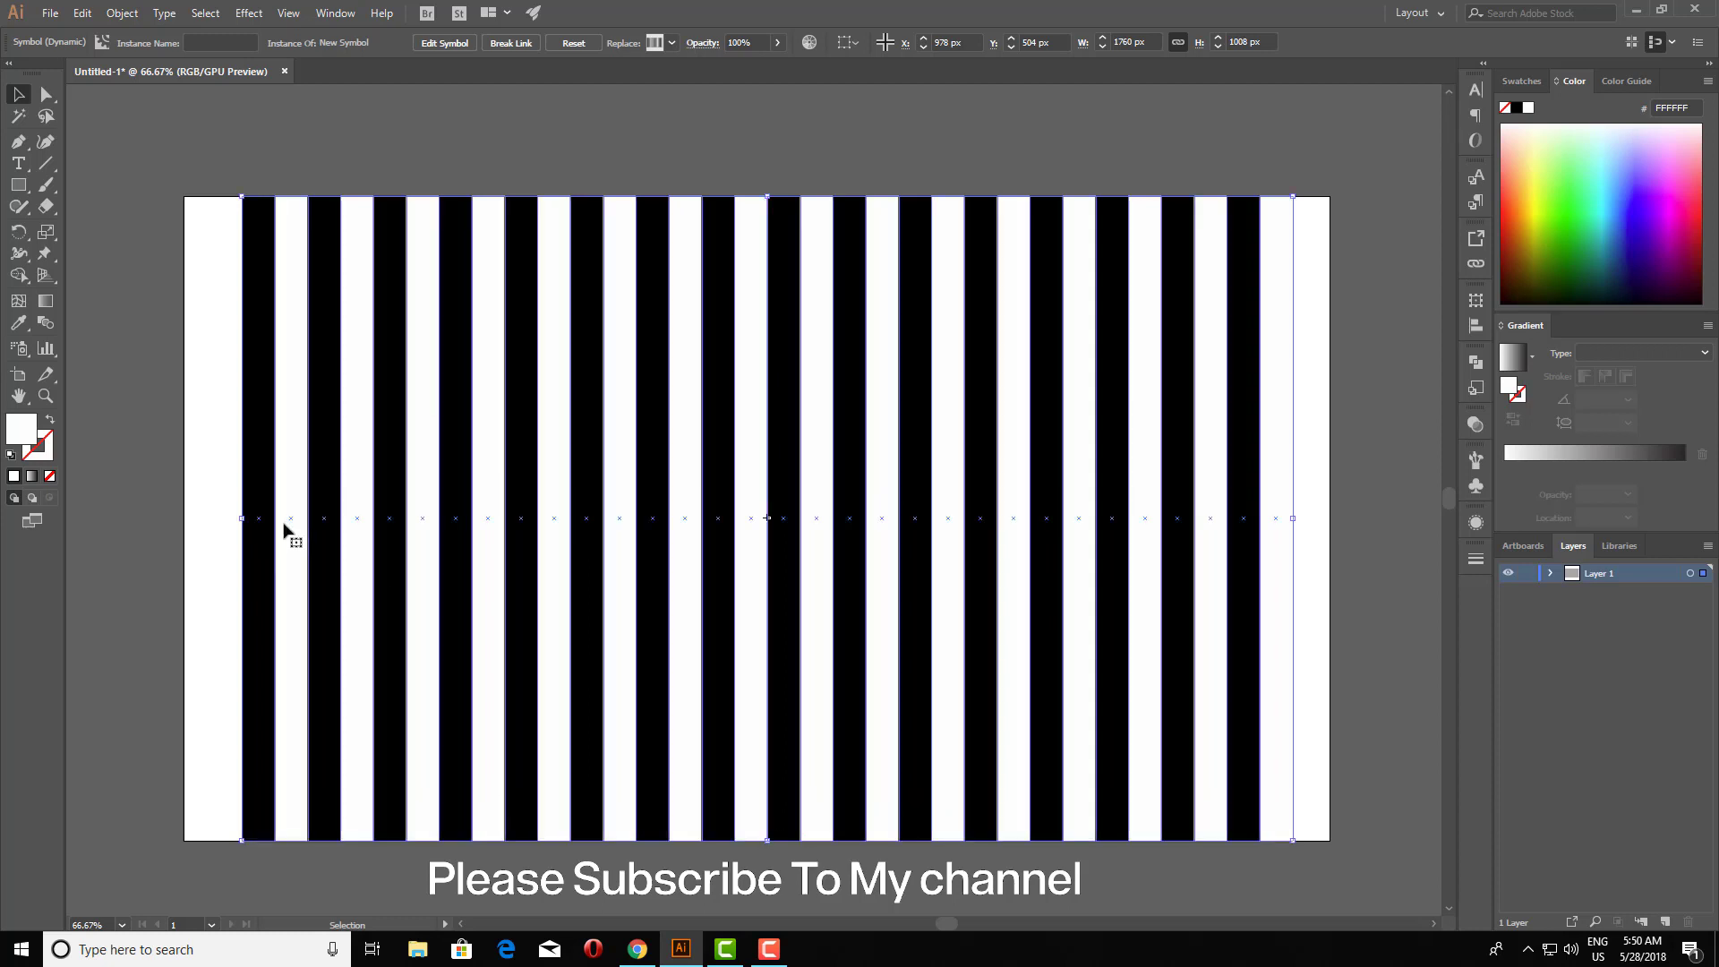
left_click_drag(242, 517, 181, 519)
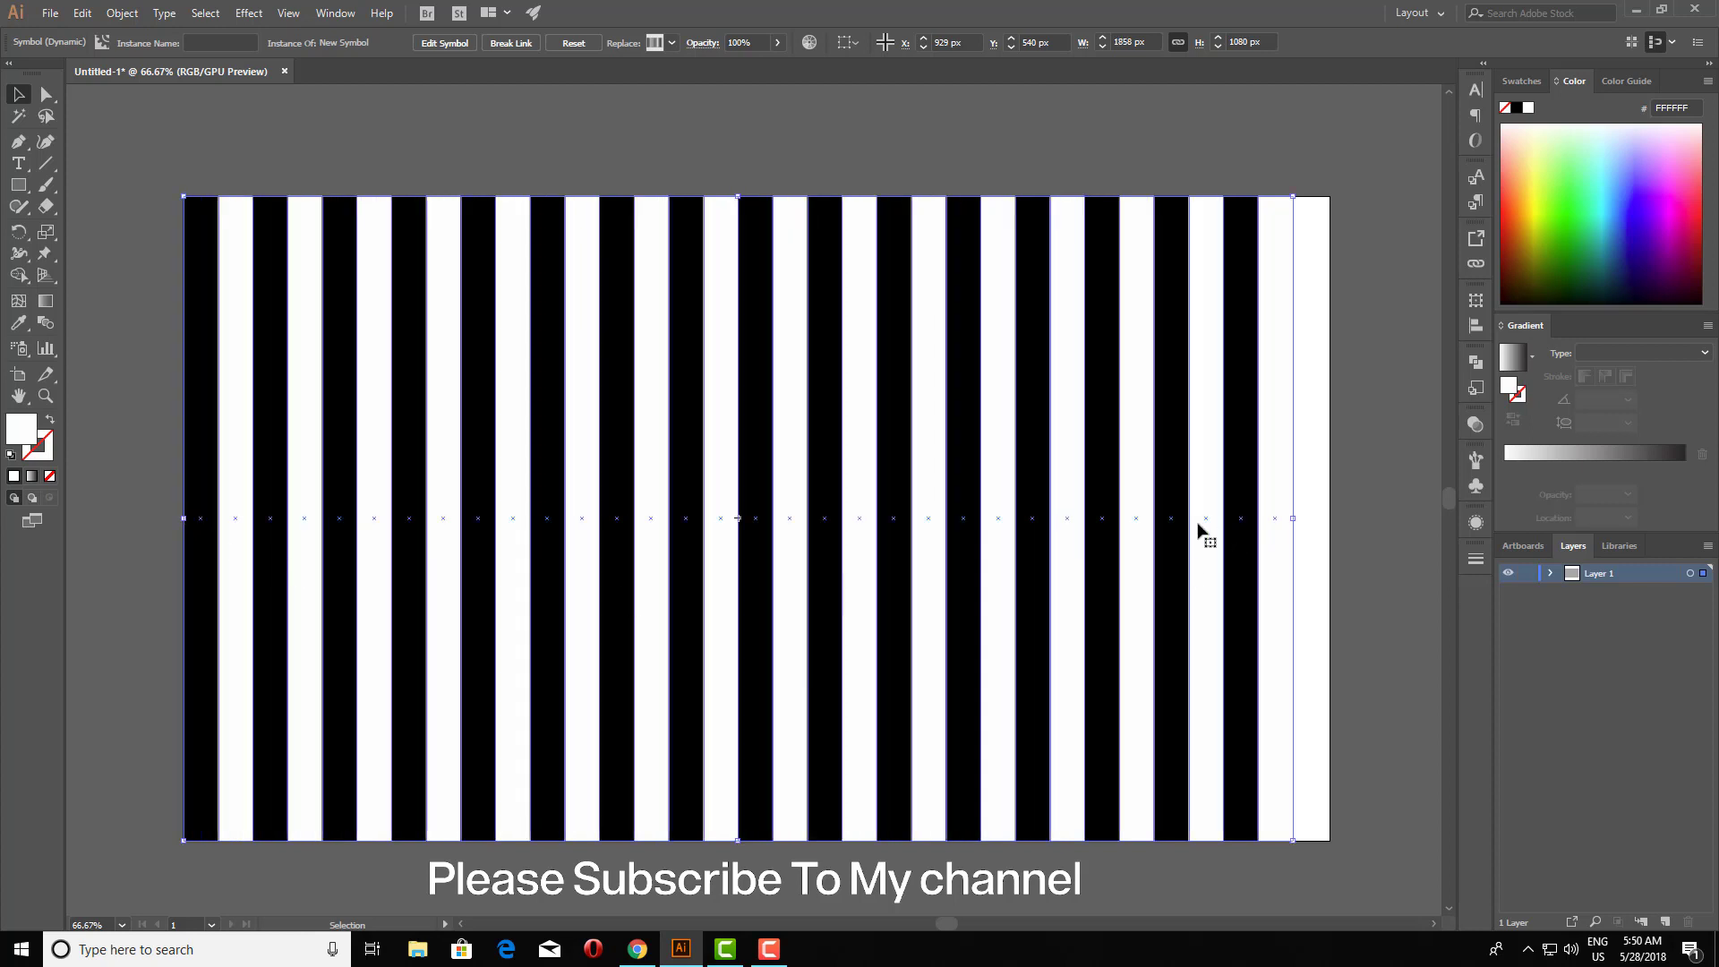
left_click_drag(1293, 517, 1331, 519)
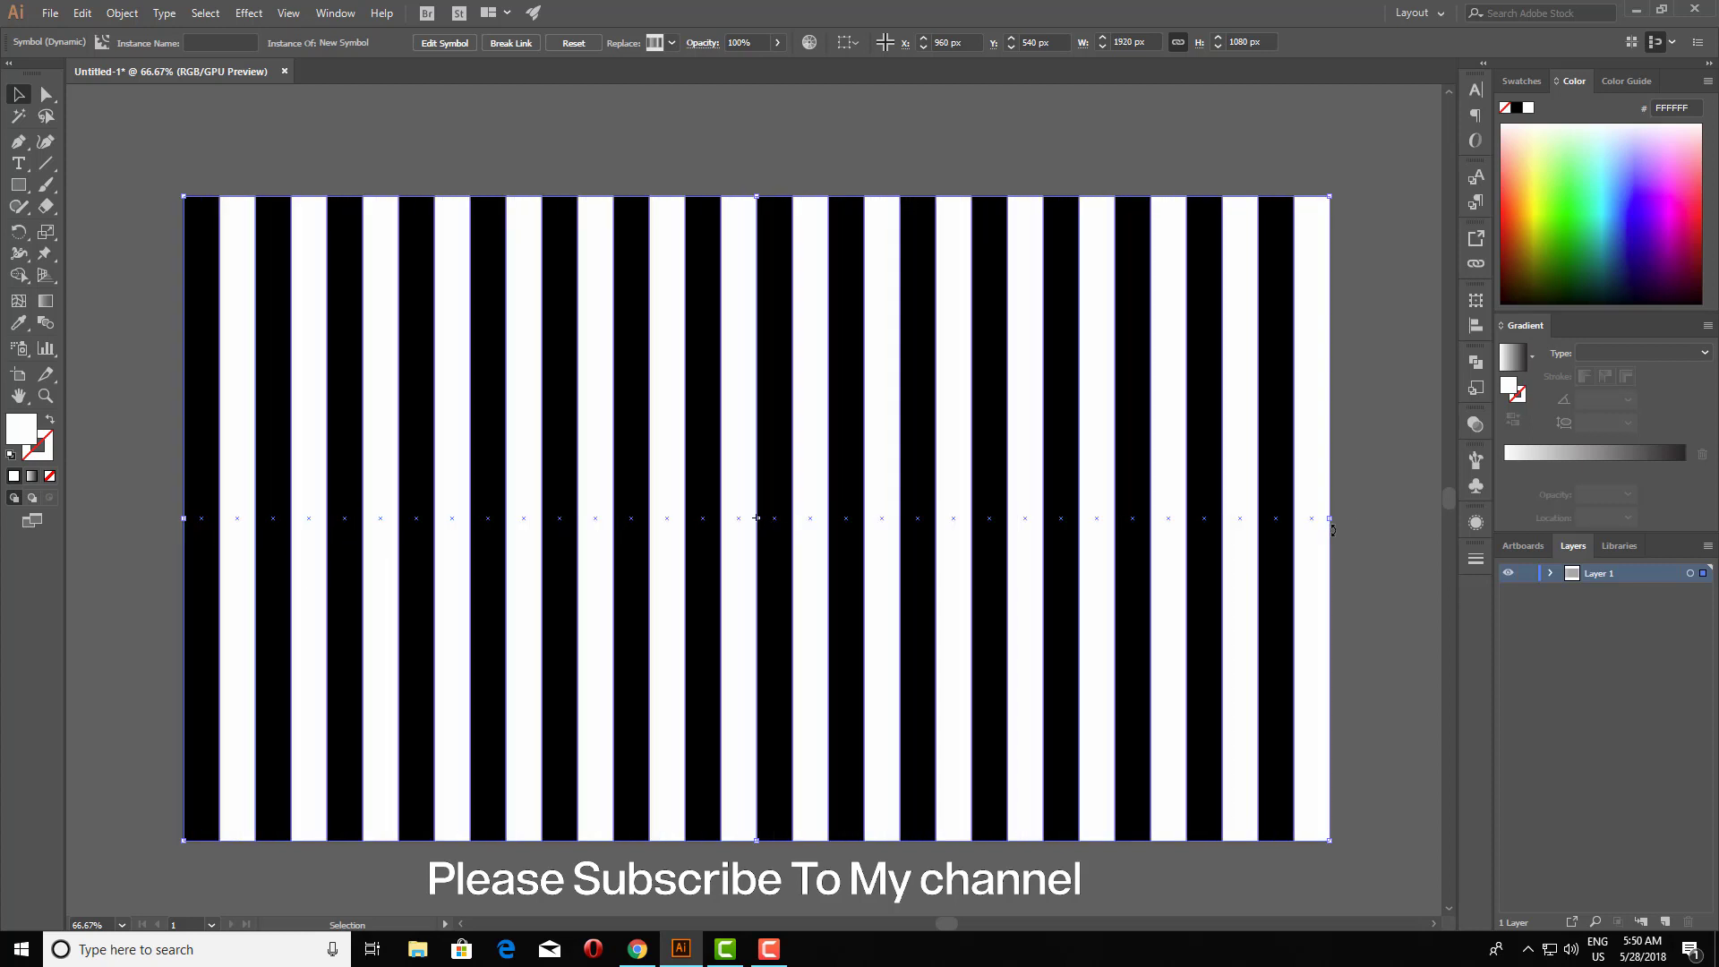
Reselect the stripe symbol and zoom out to see the whole artboard.
right_click(832, 335)
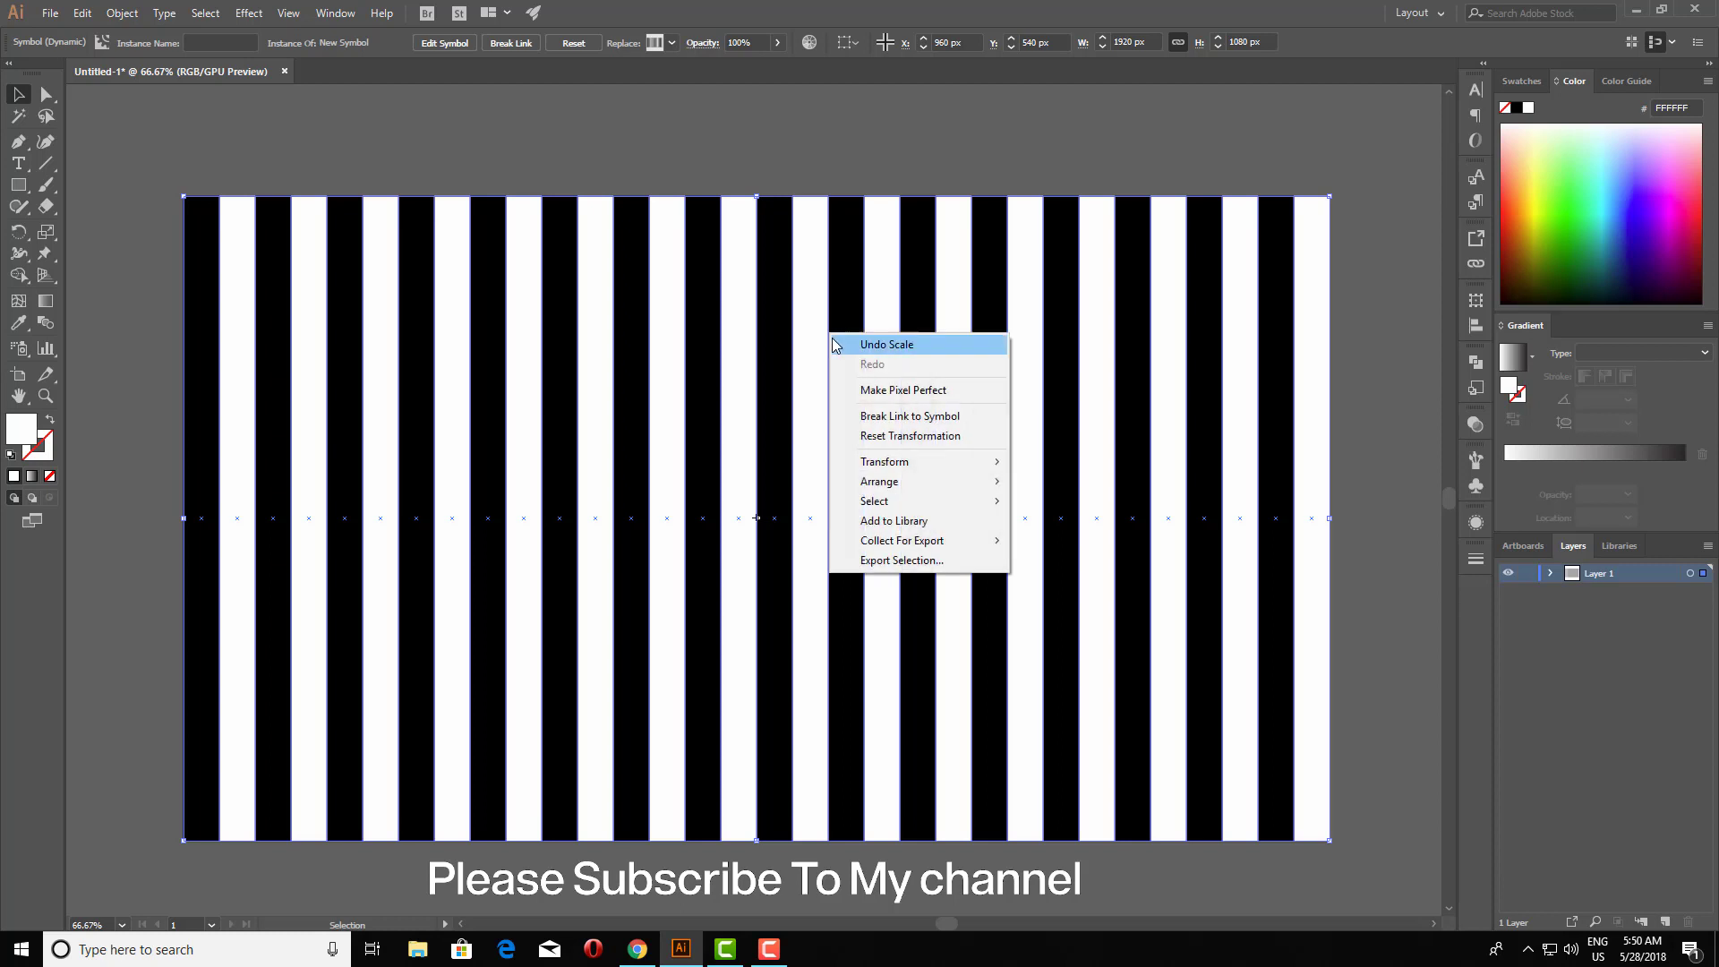
left_click(1410, 504)
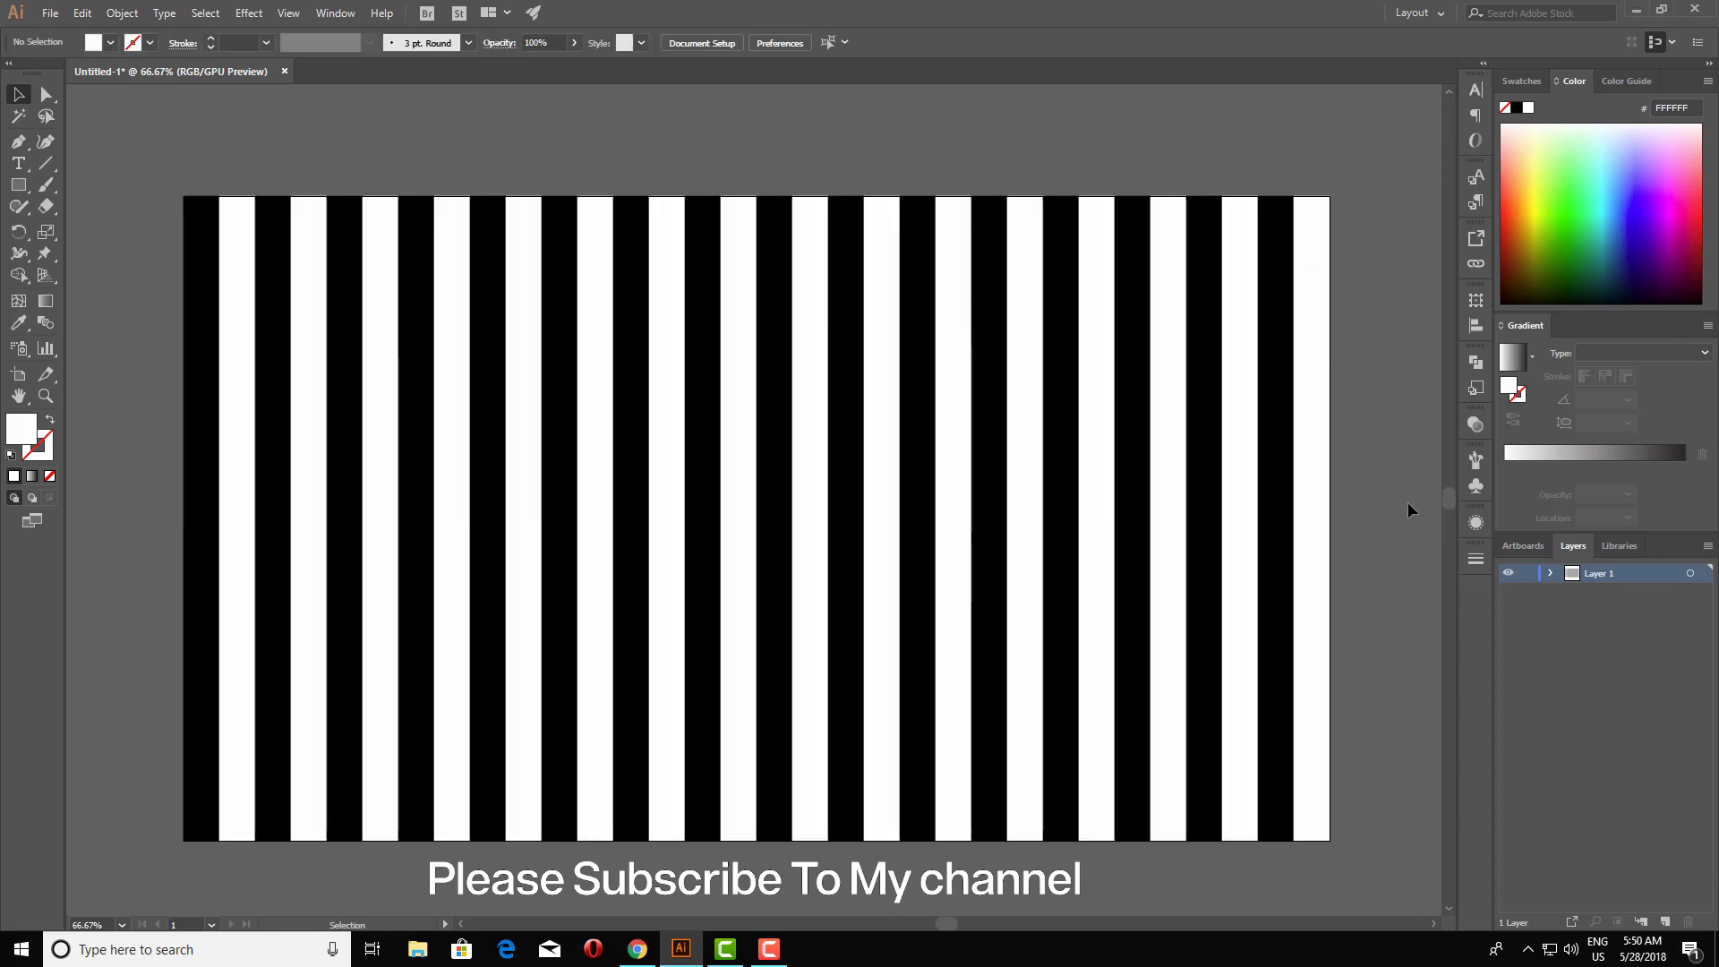
left_click(1325, 510)
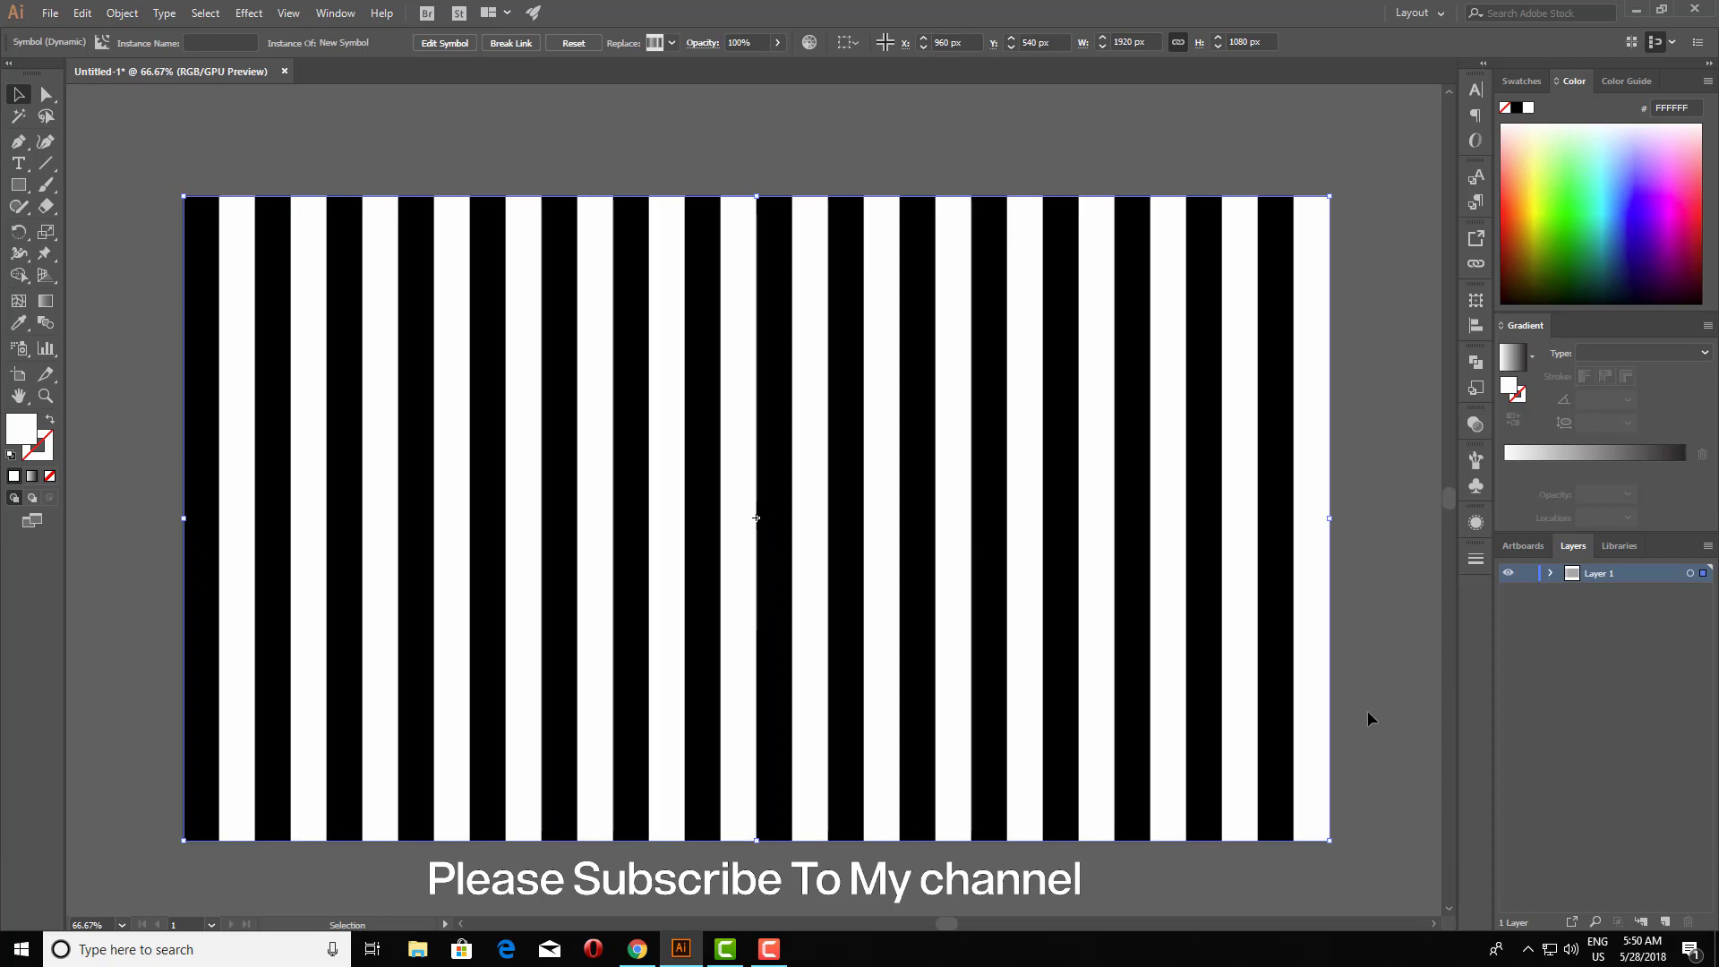
key("z")
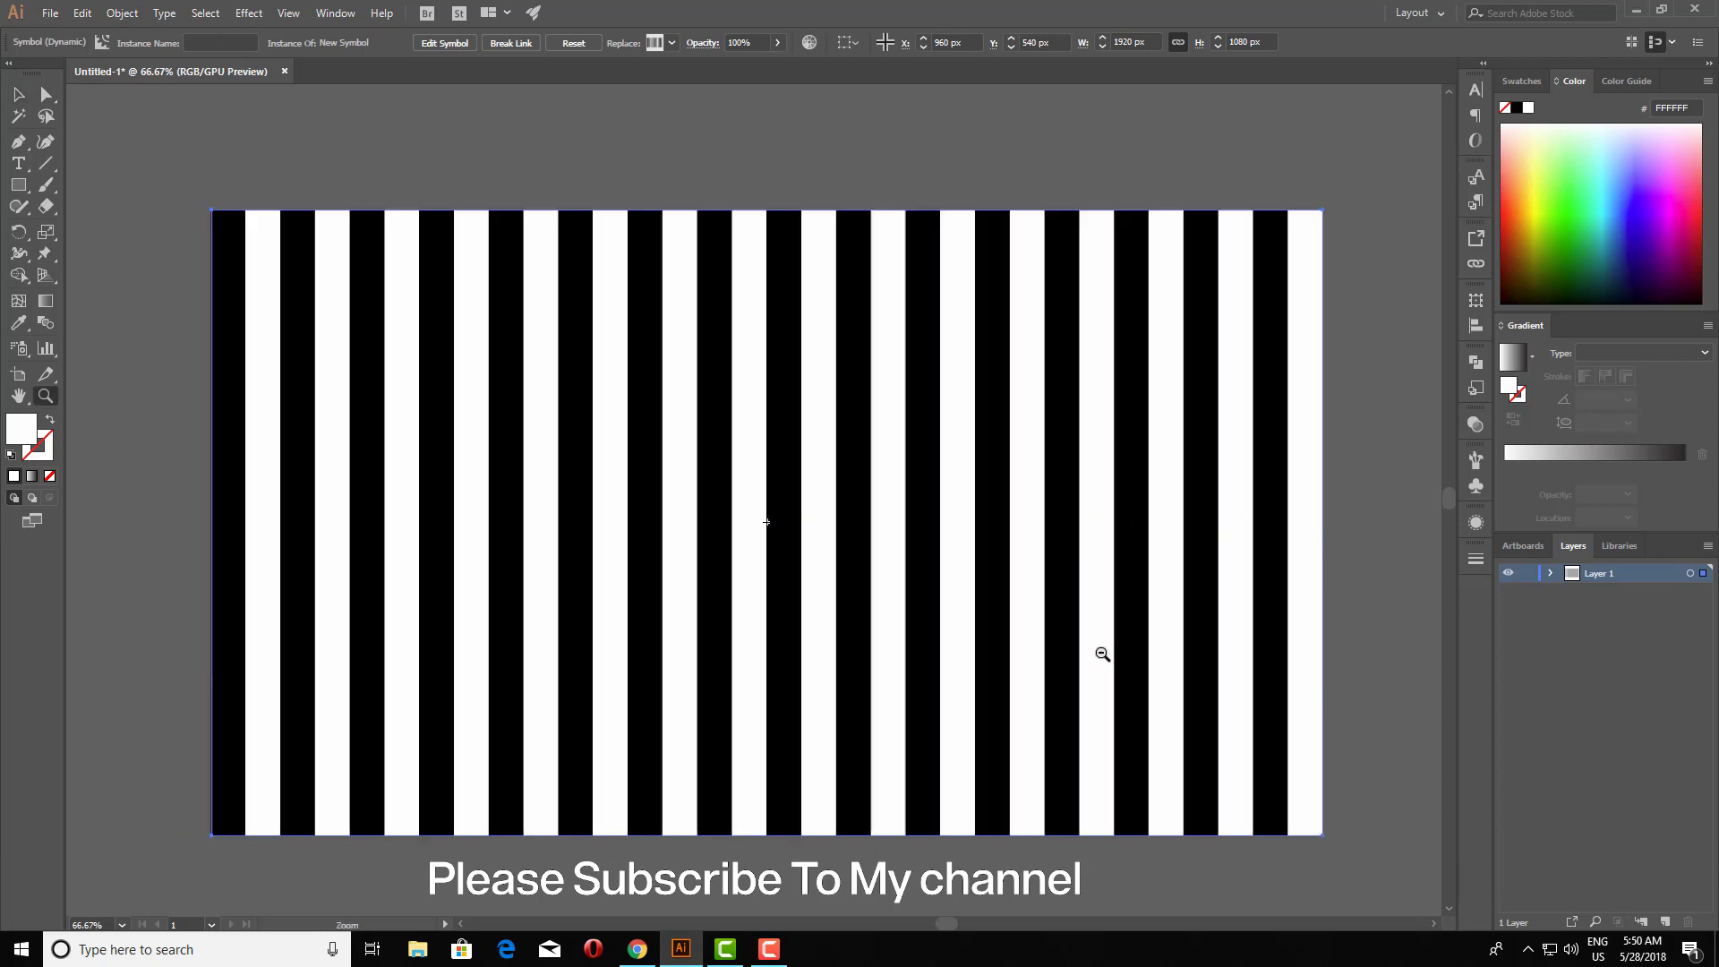
scroll(1111, 663, "down", 3)
left_click_drag(1111, 663, 1040, 563)
key("v")
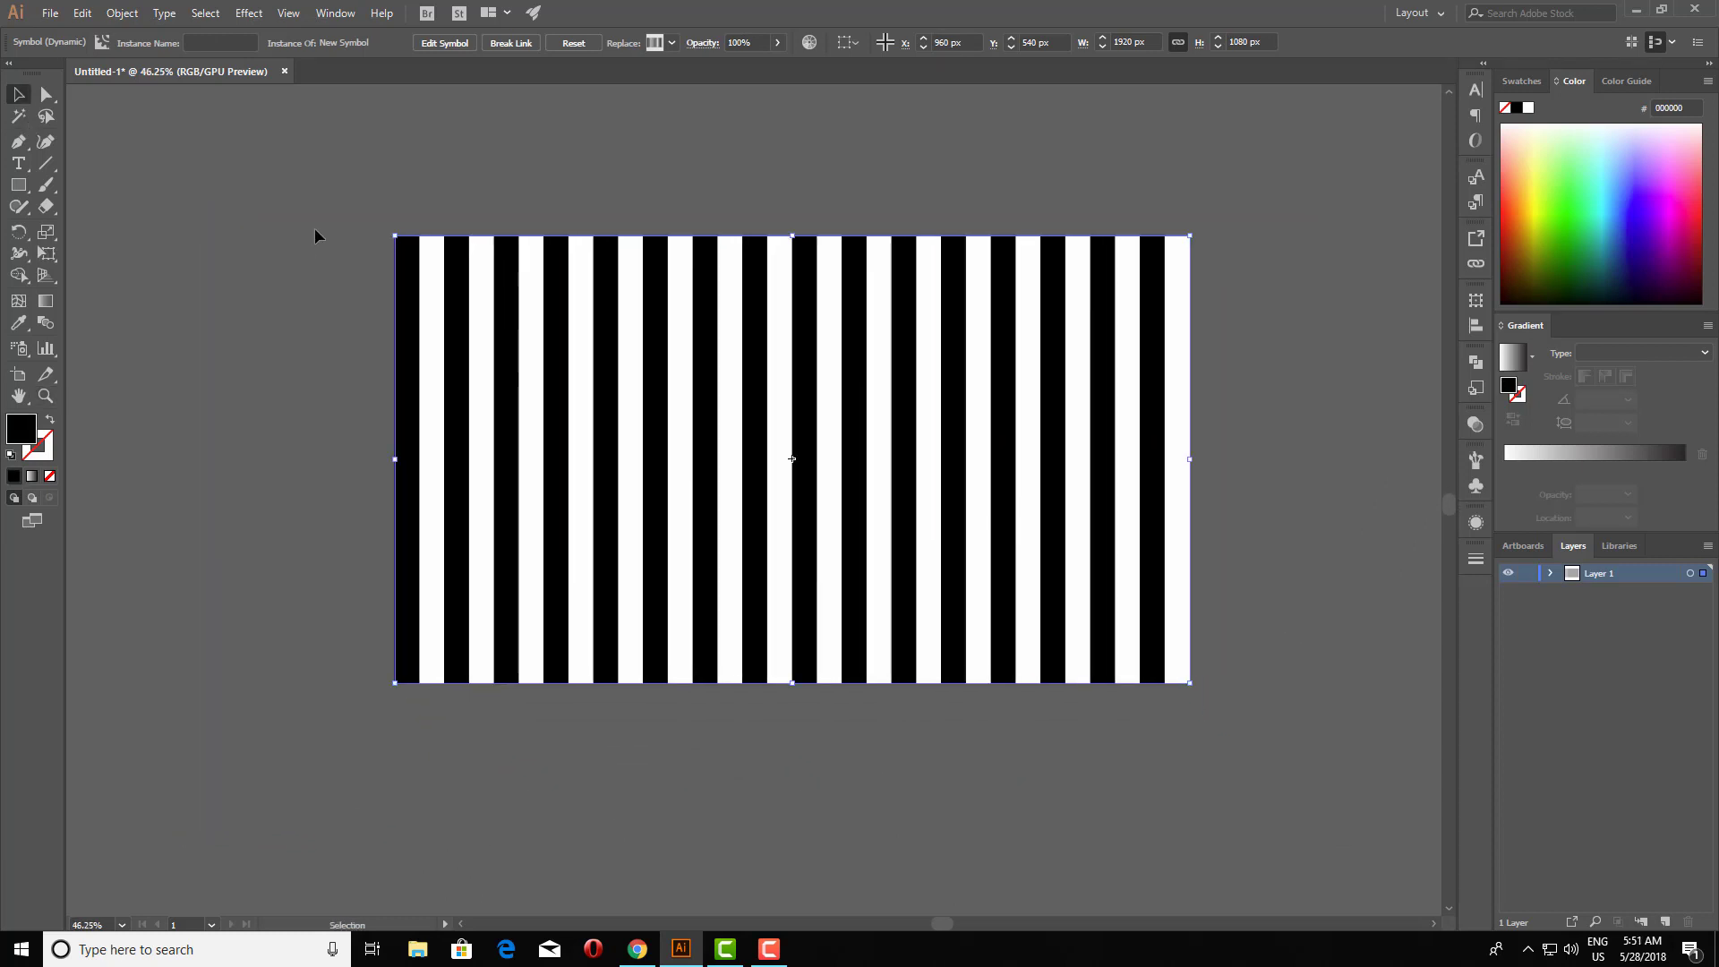
Apply Free Distort, pulling the bottom corners outward into a trapezoid that widens downward.
left_click(255, 13)
mouse_move(305, 158)
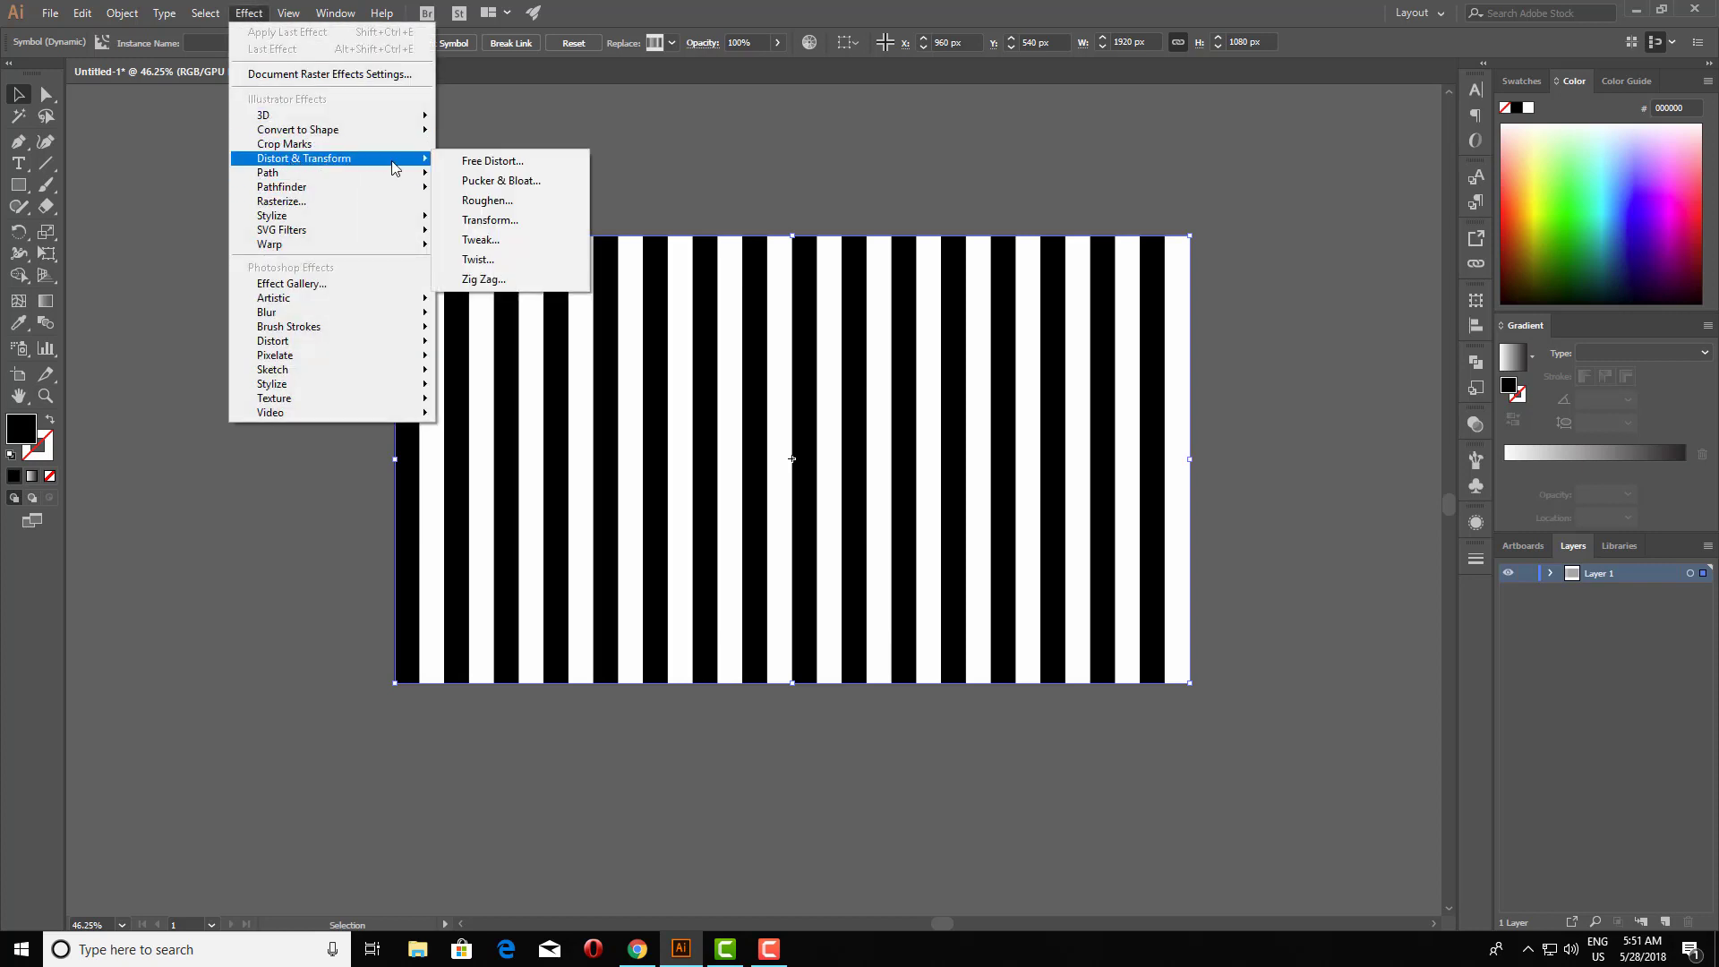
left_click(548, 165)
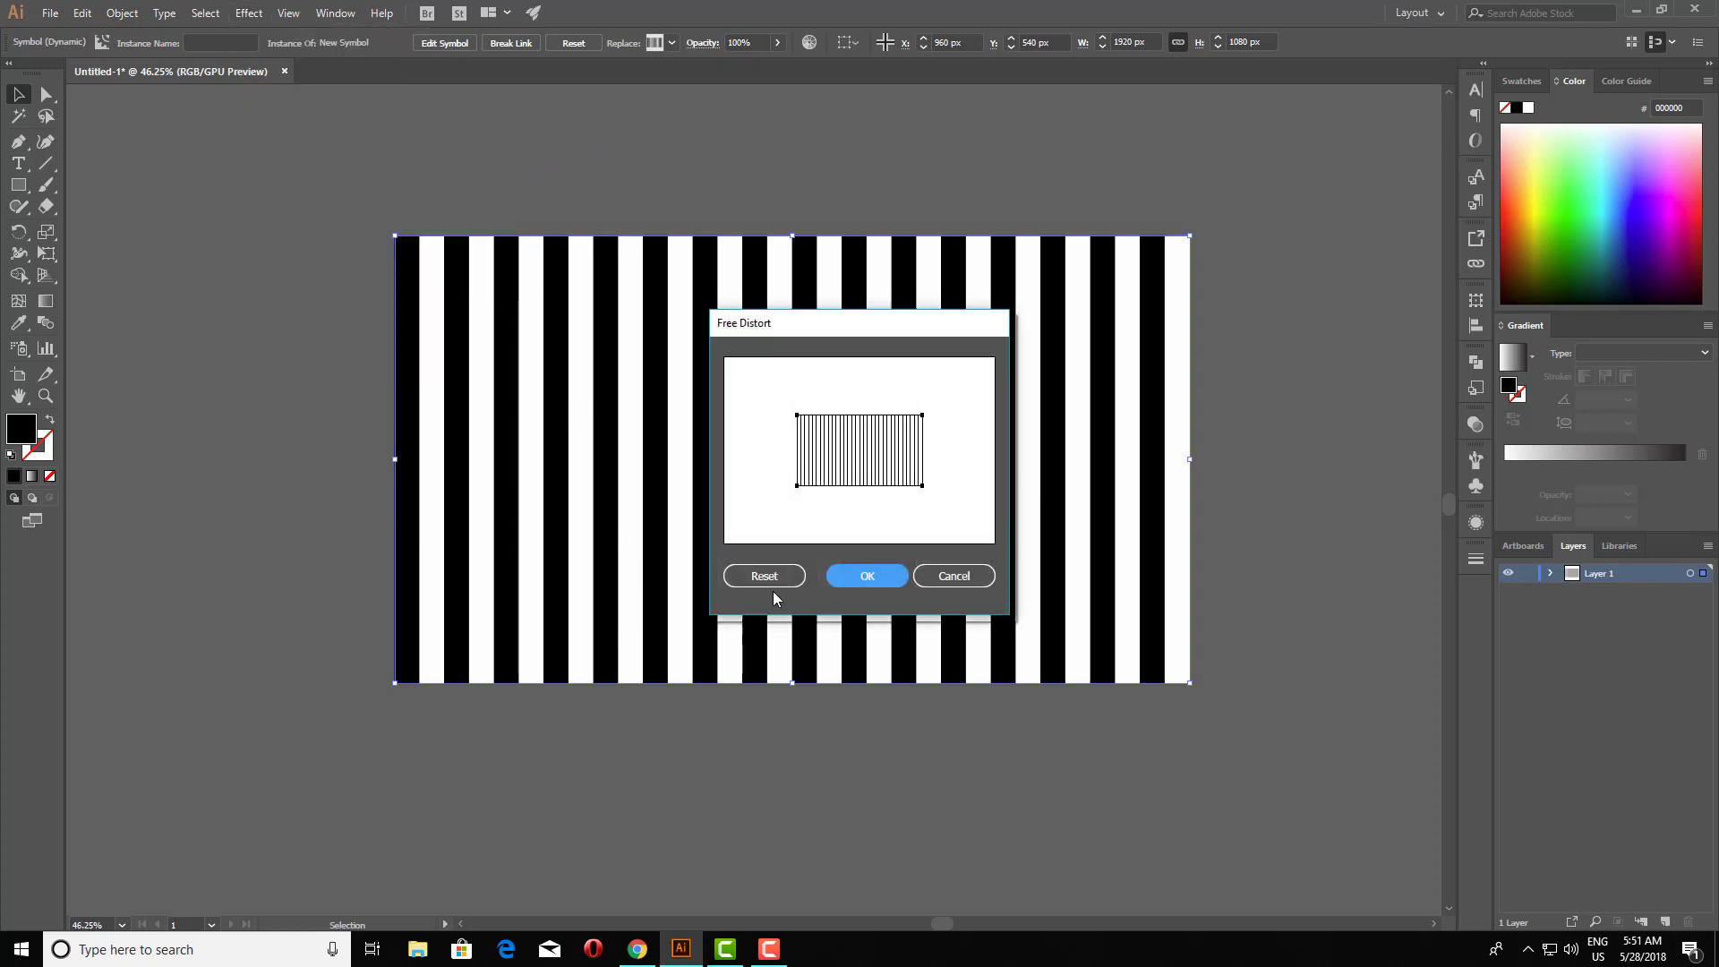
left_click_drag(797, 486, 778, 486)
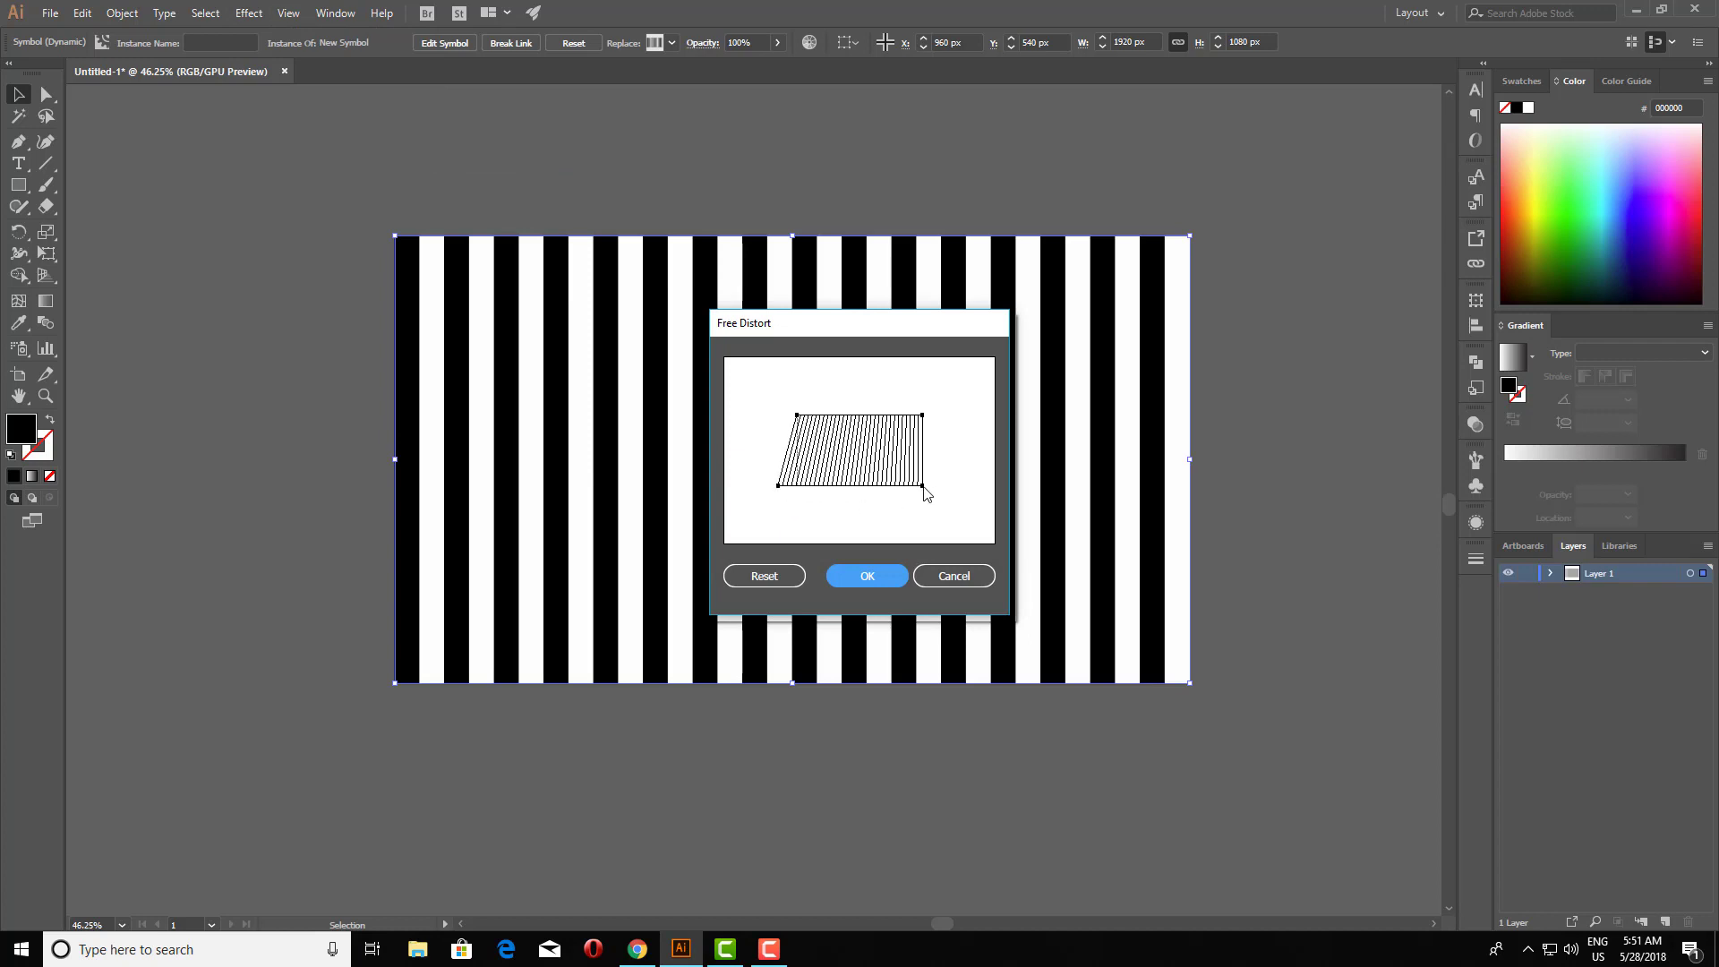
left_click_drag(923, 486, 937, 490)
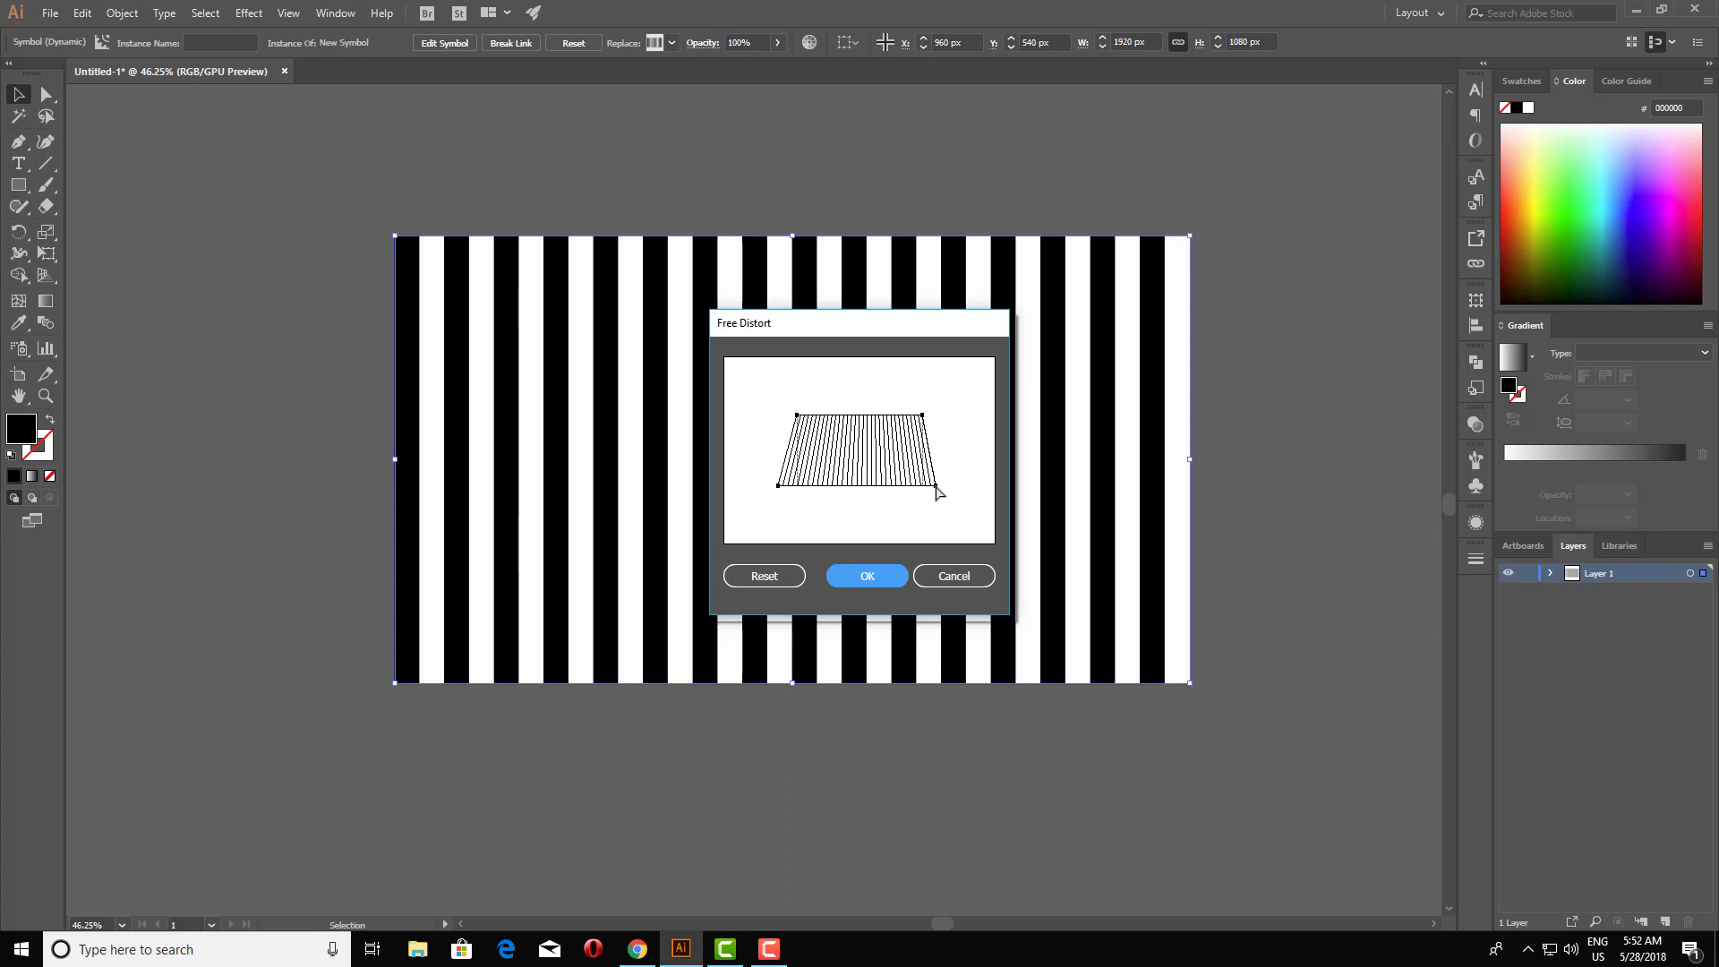
left_click(875, 578)
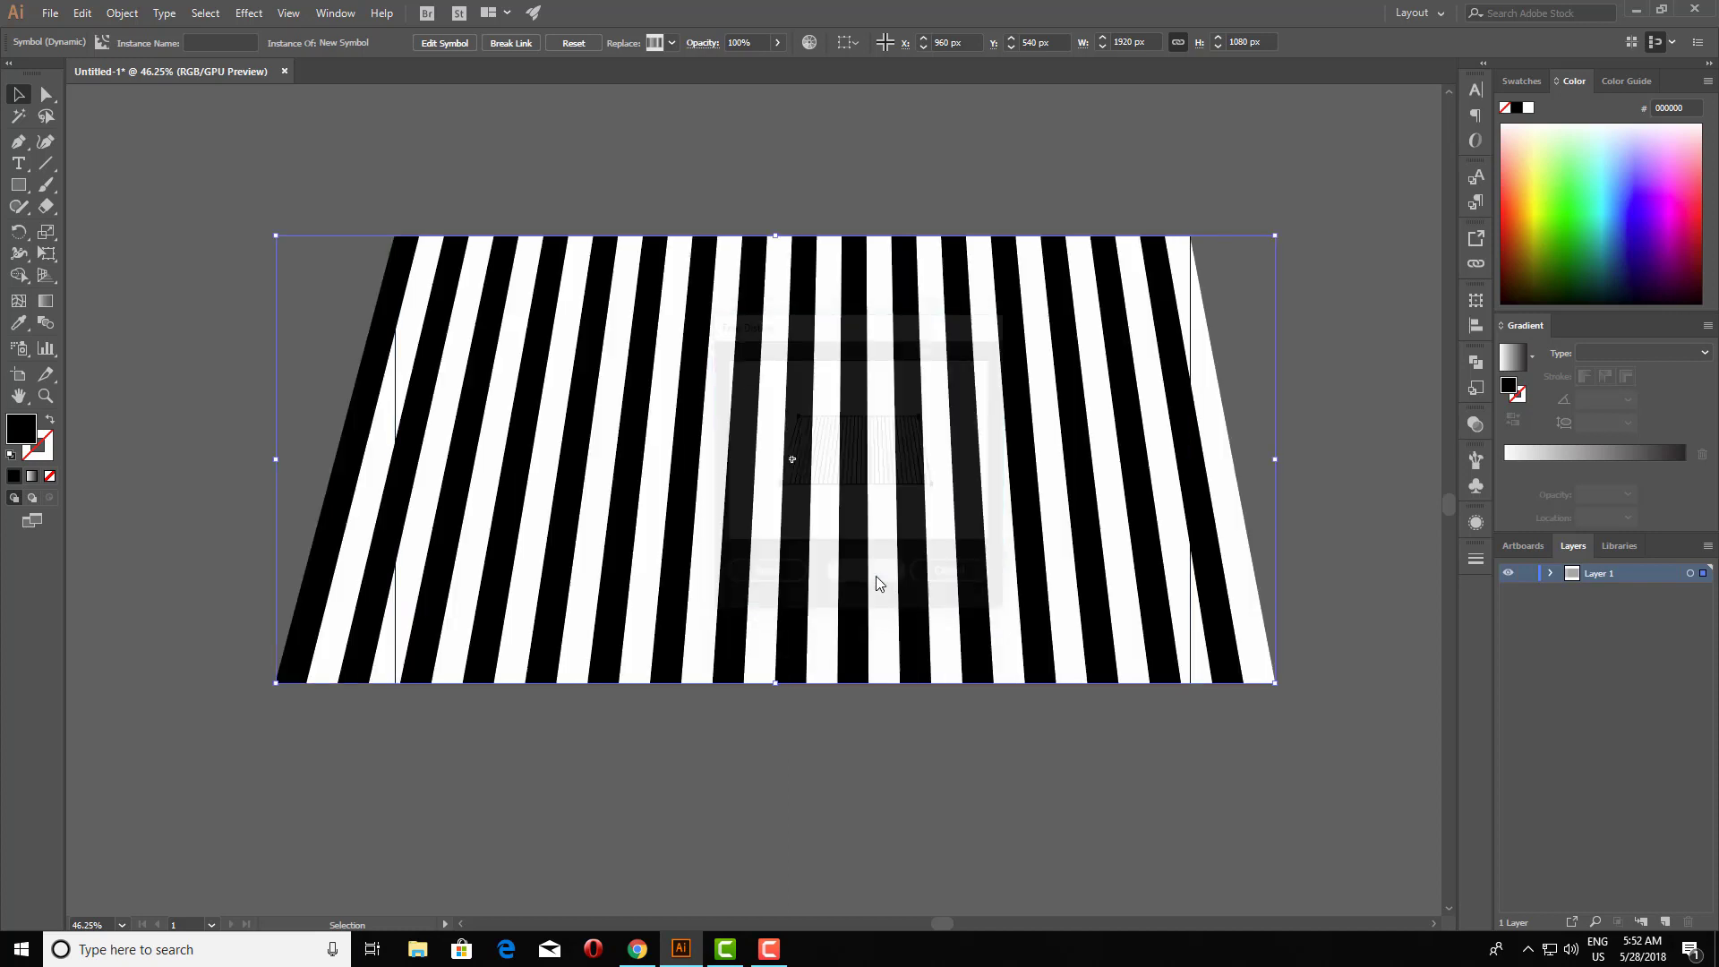
left_click(848, 820)
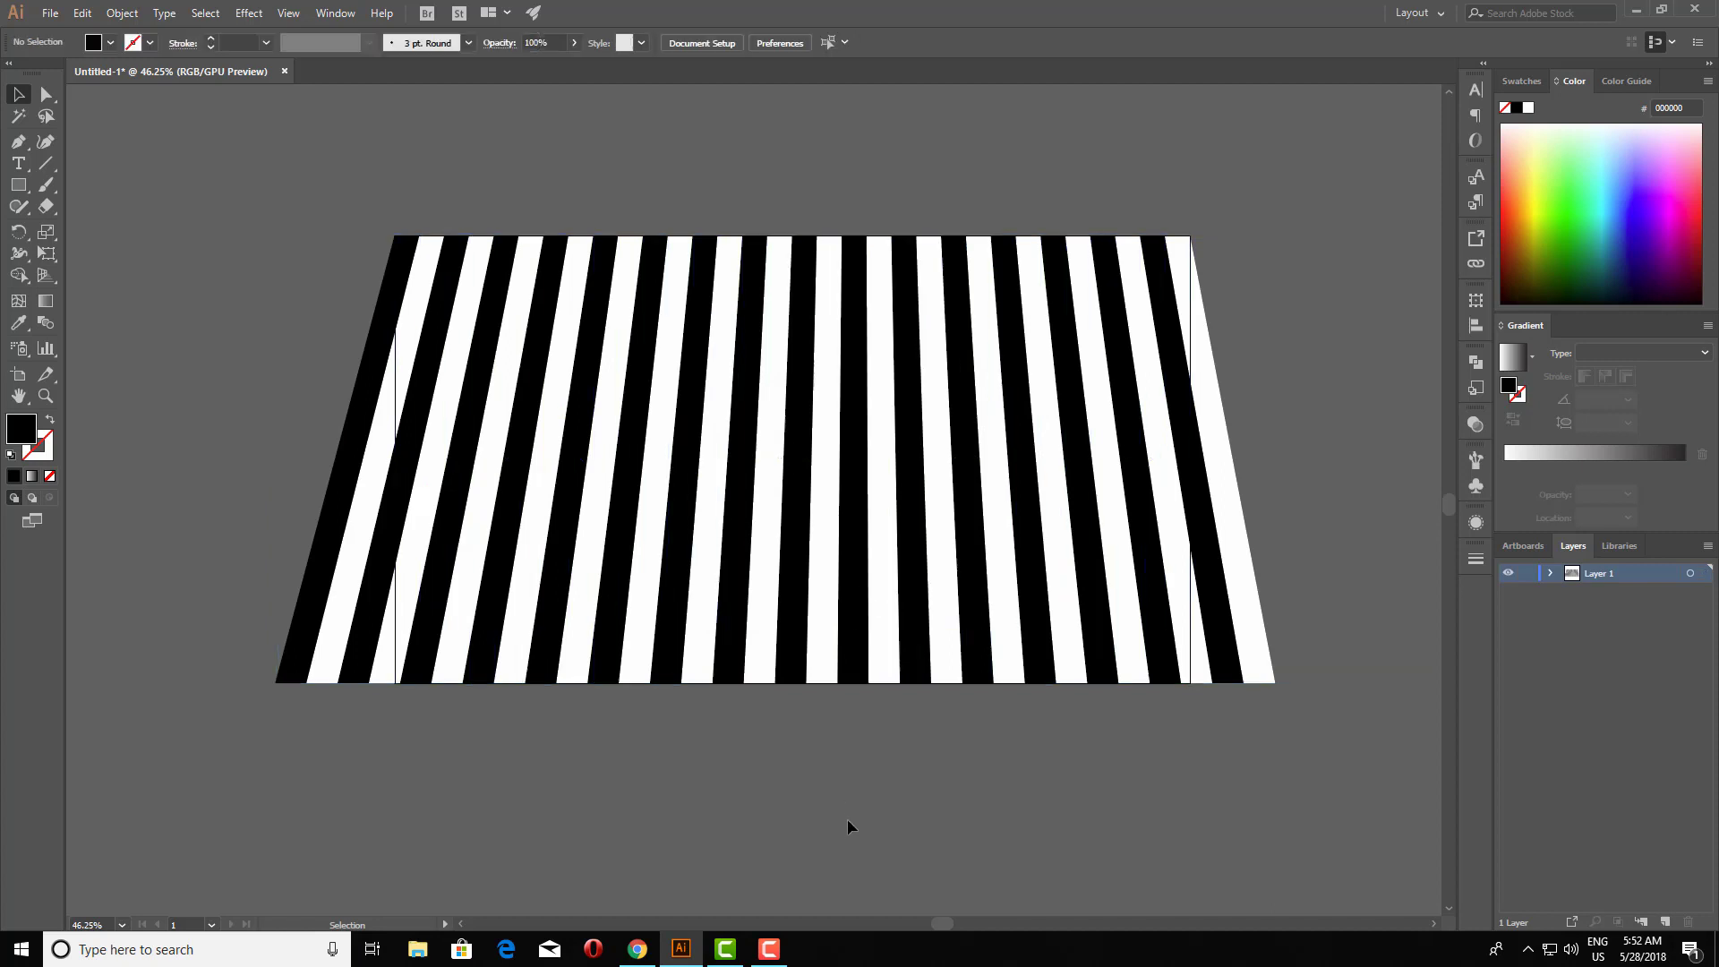
Draw a black 1920 × 1080 px rectangle over the artboard and select it with the stripes.
left_click(18, 187)
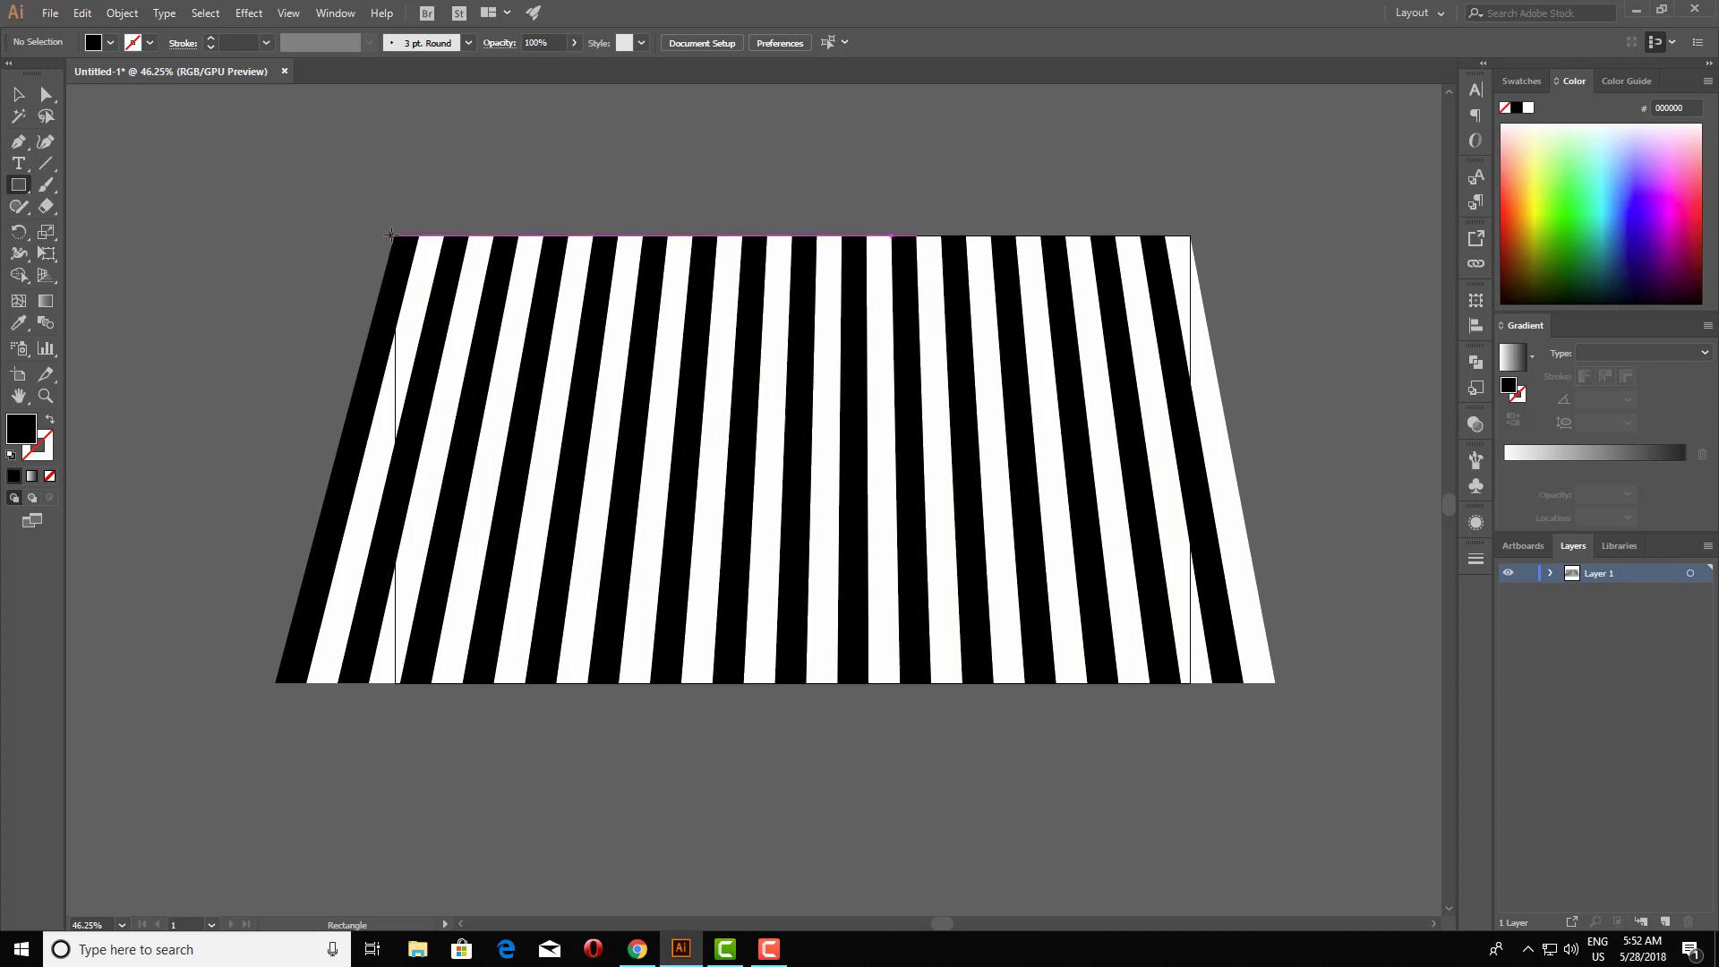
mouse_move(391, 235)
left_mouse_down()
mouse_move(1191, 665)
mouse_move(1191, 683)
left_mouse_up()
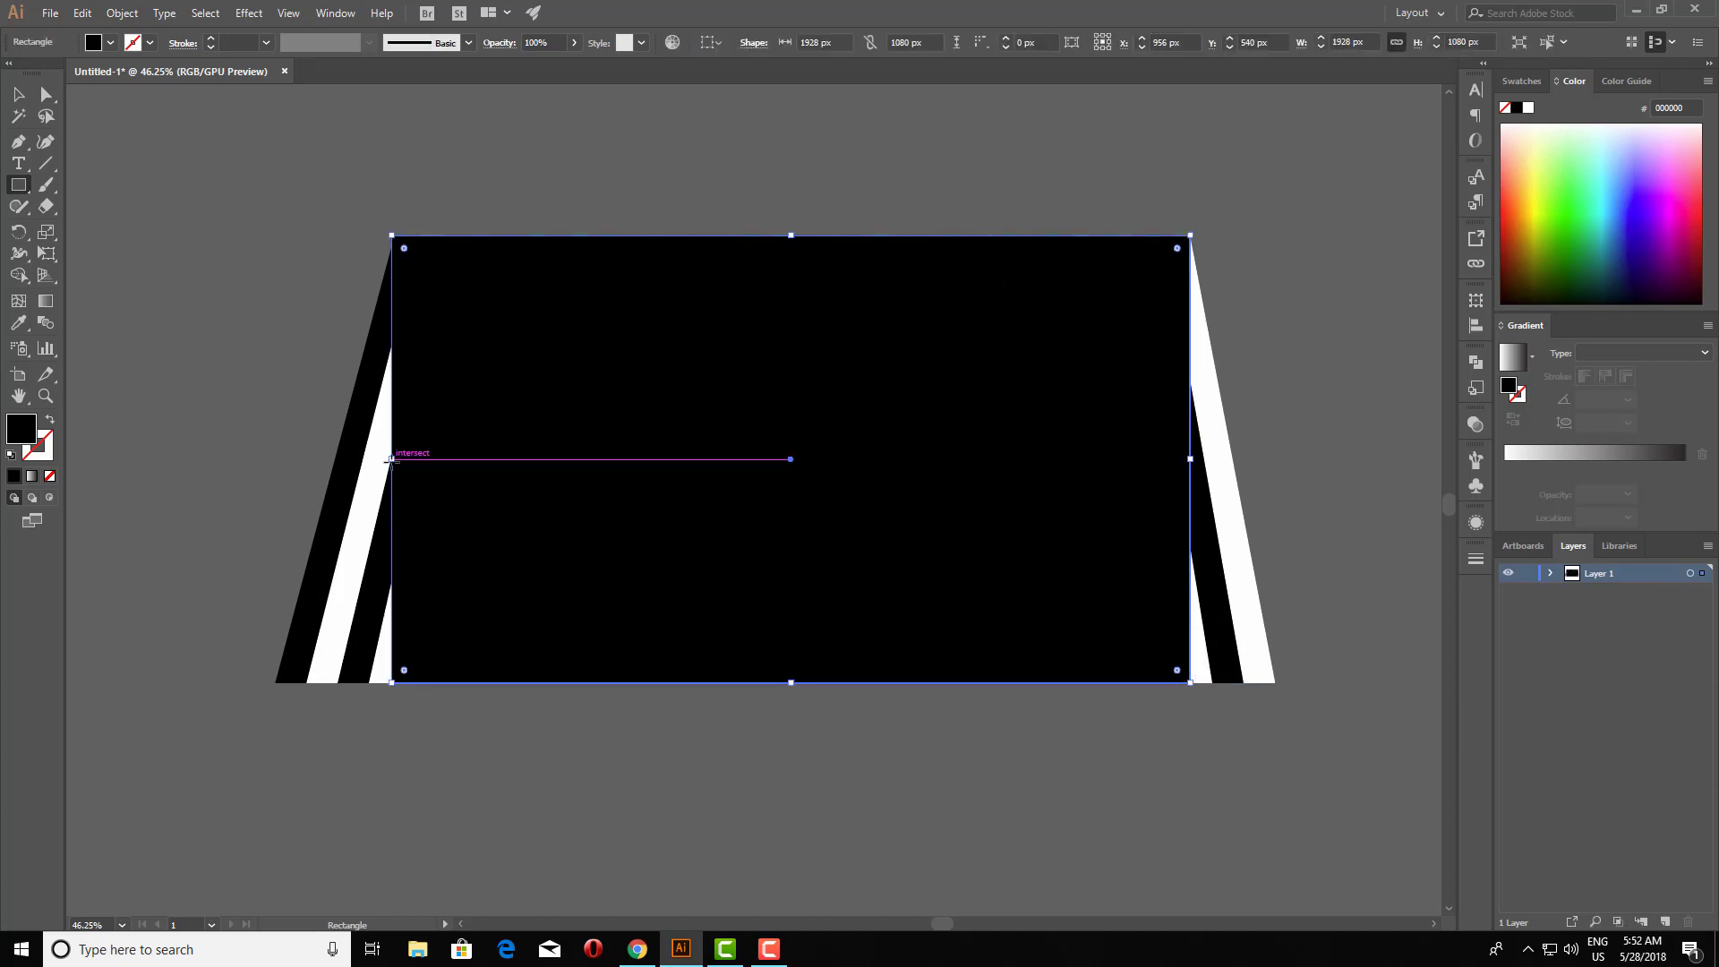
left_click_drag(391, 459, 395, 458)
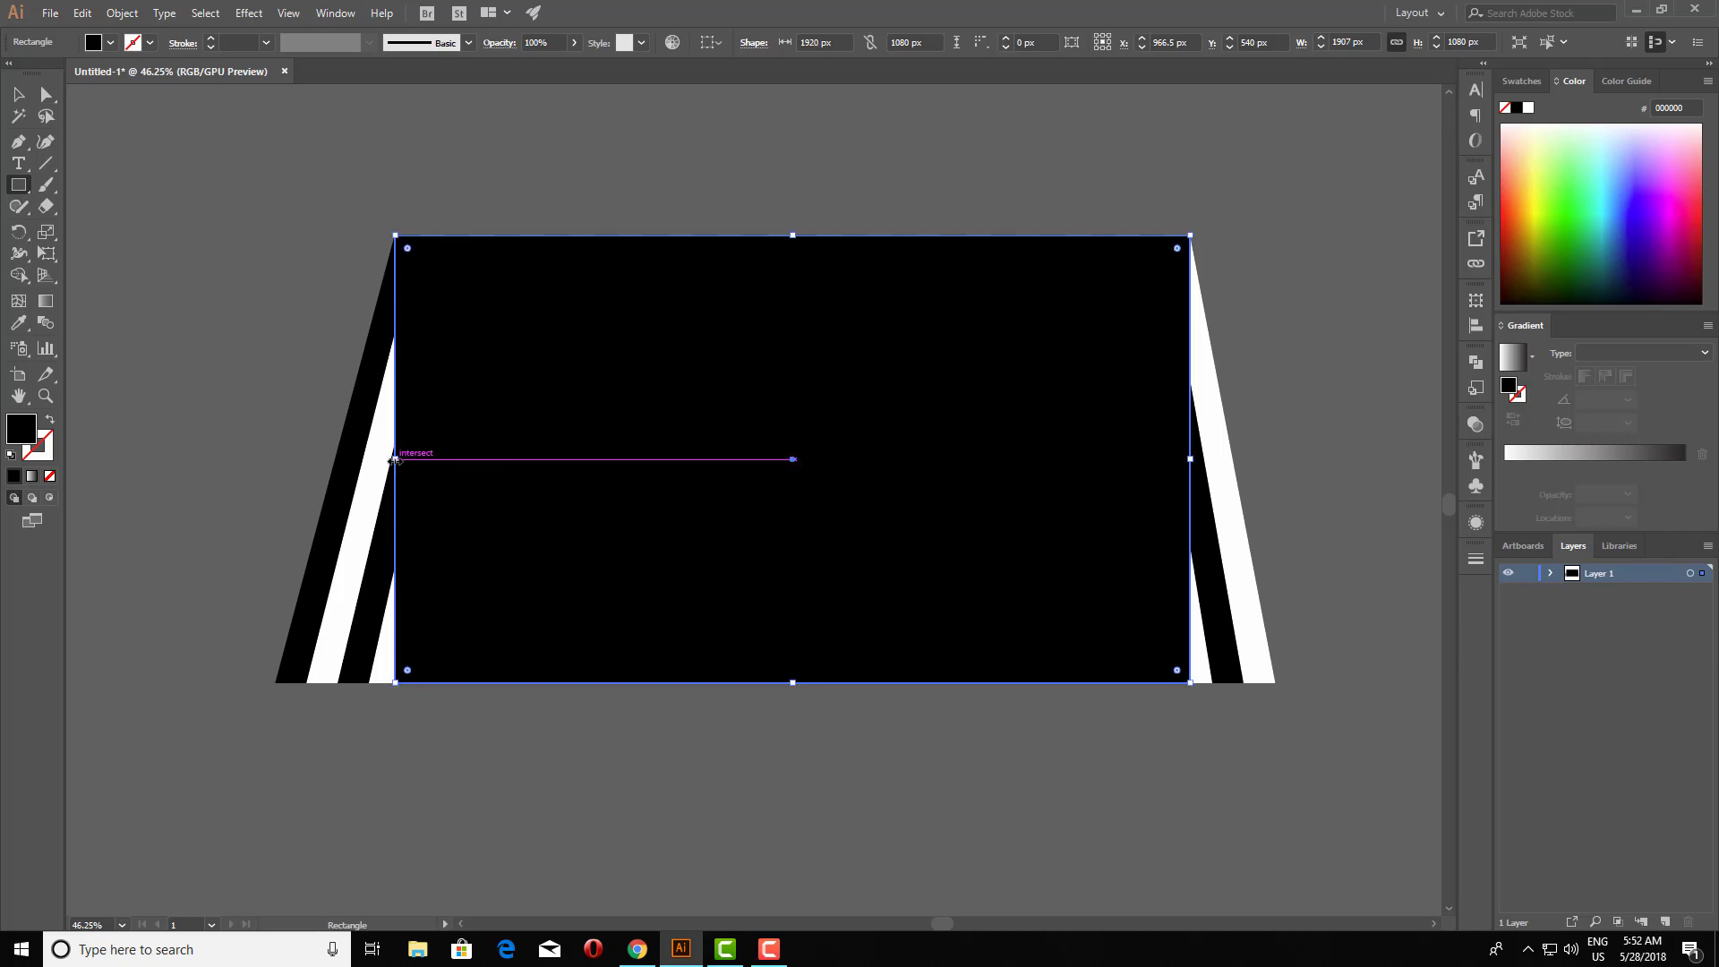
left_click(20, 93)
left_click_drag(267, 186, 1281, 734)
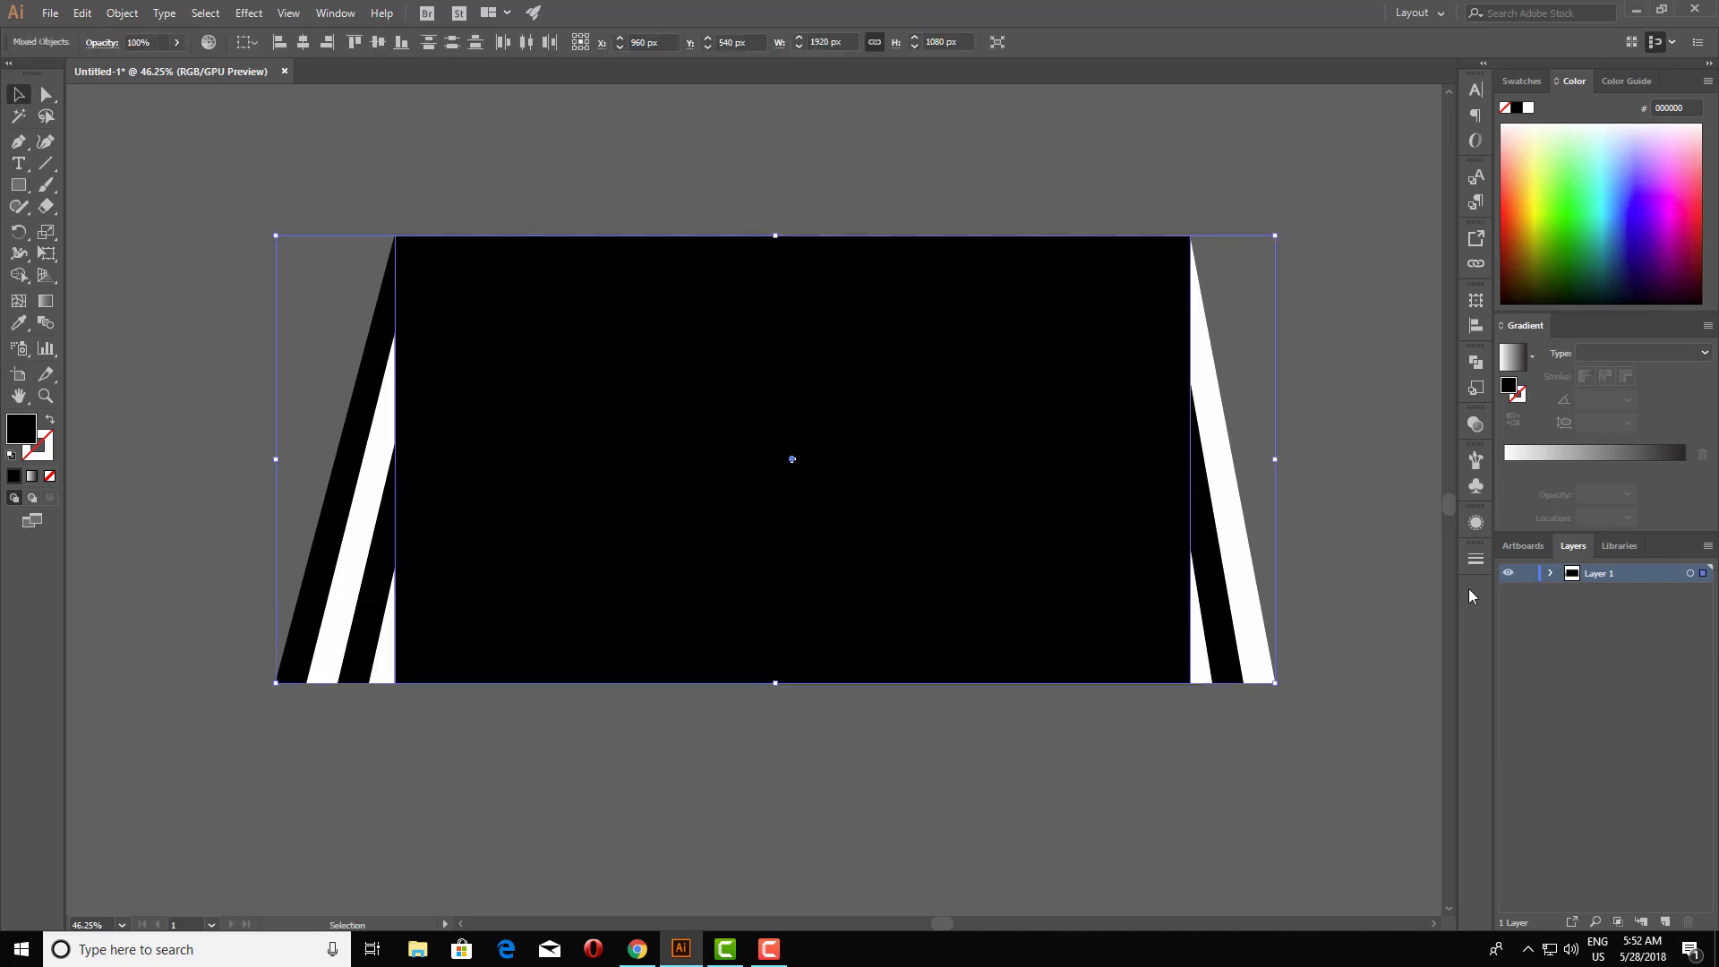
Make an inverted opacity mask from the rectangle to trim the stripes to the artboard.
left_click(1477, 426)
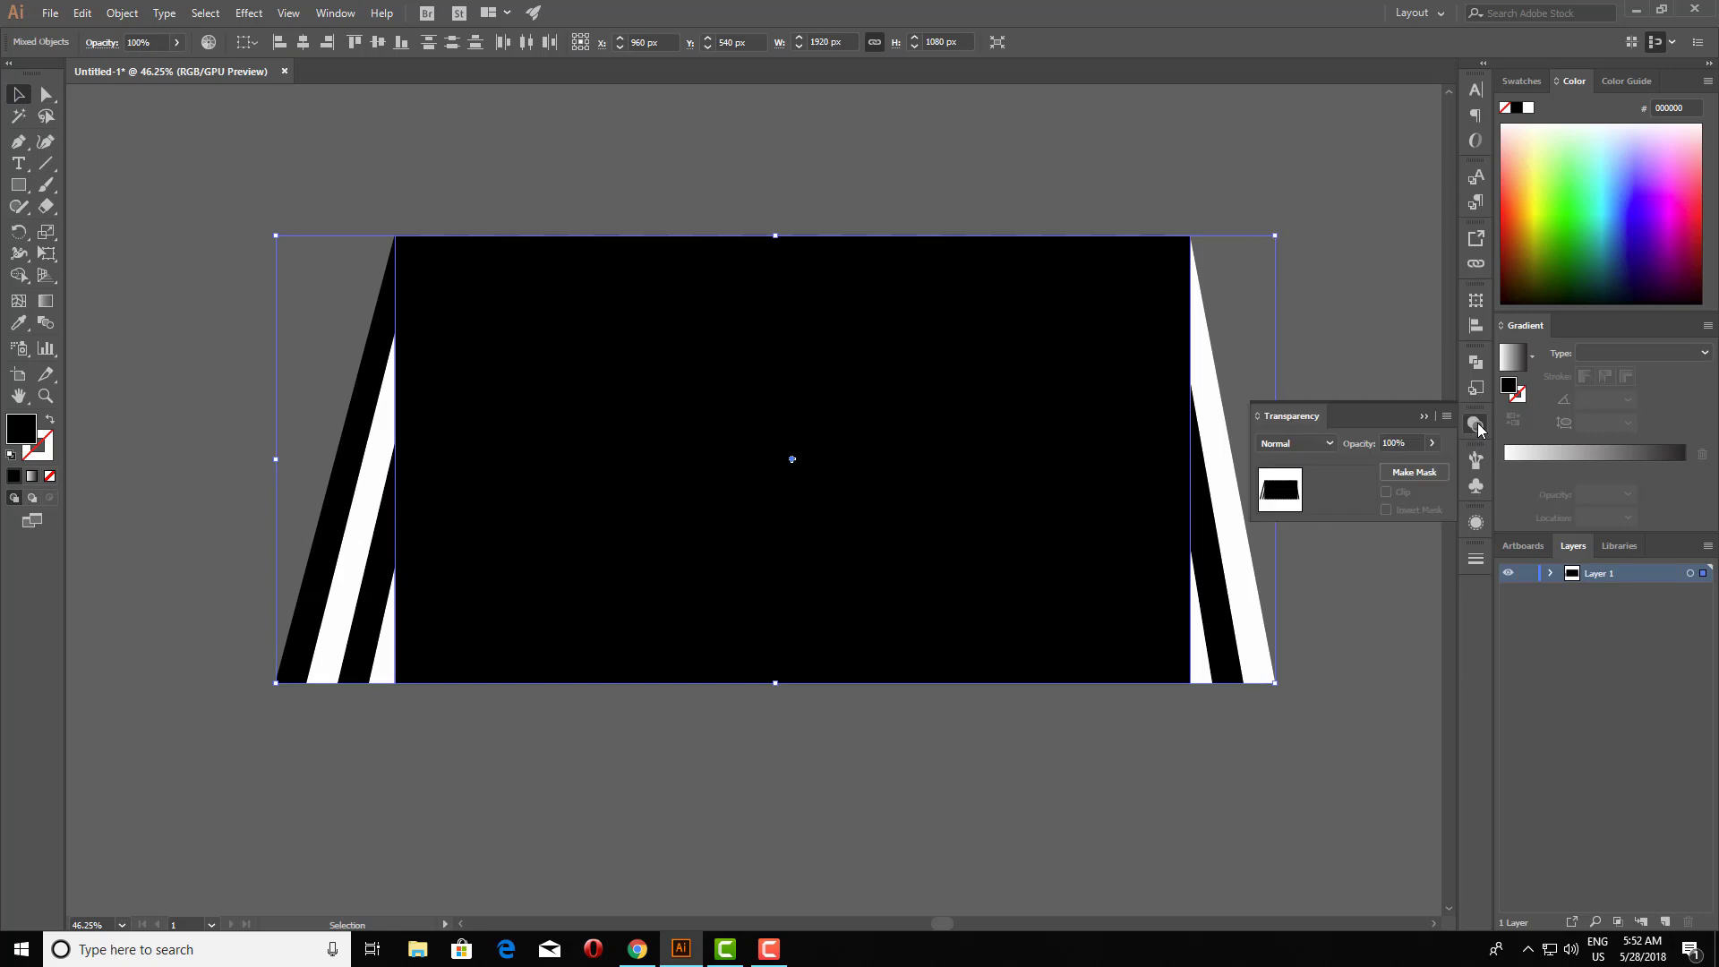
left_click(1422, 475)
left_click(1387, 509)
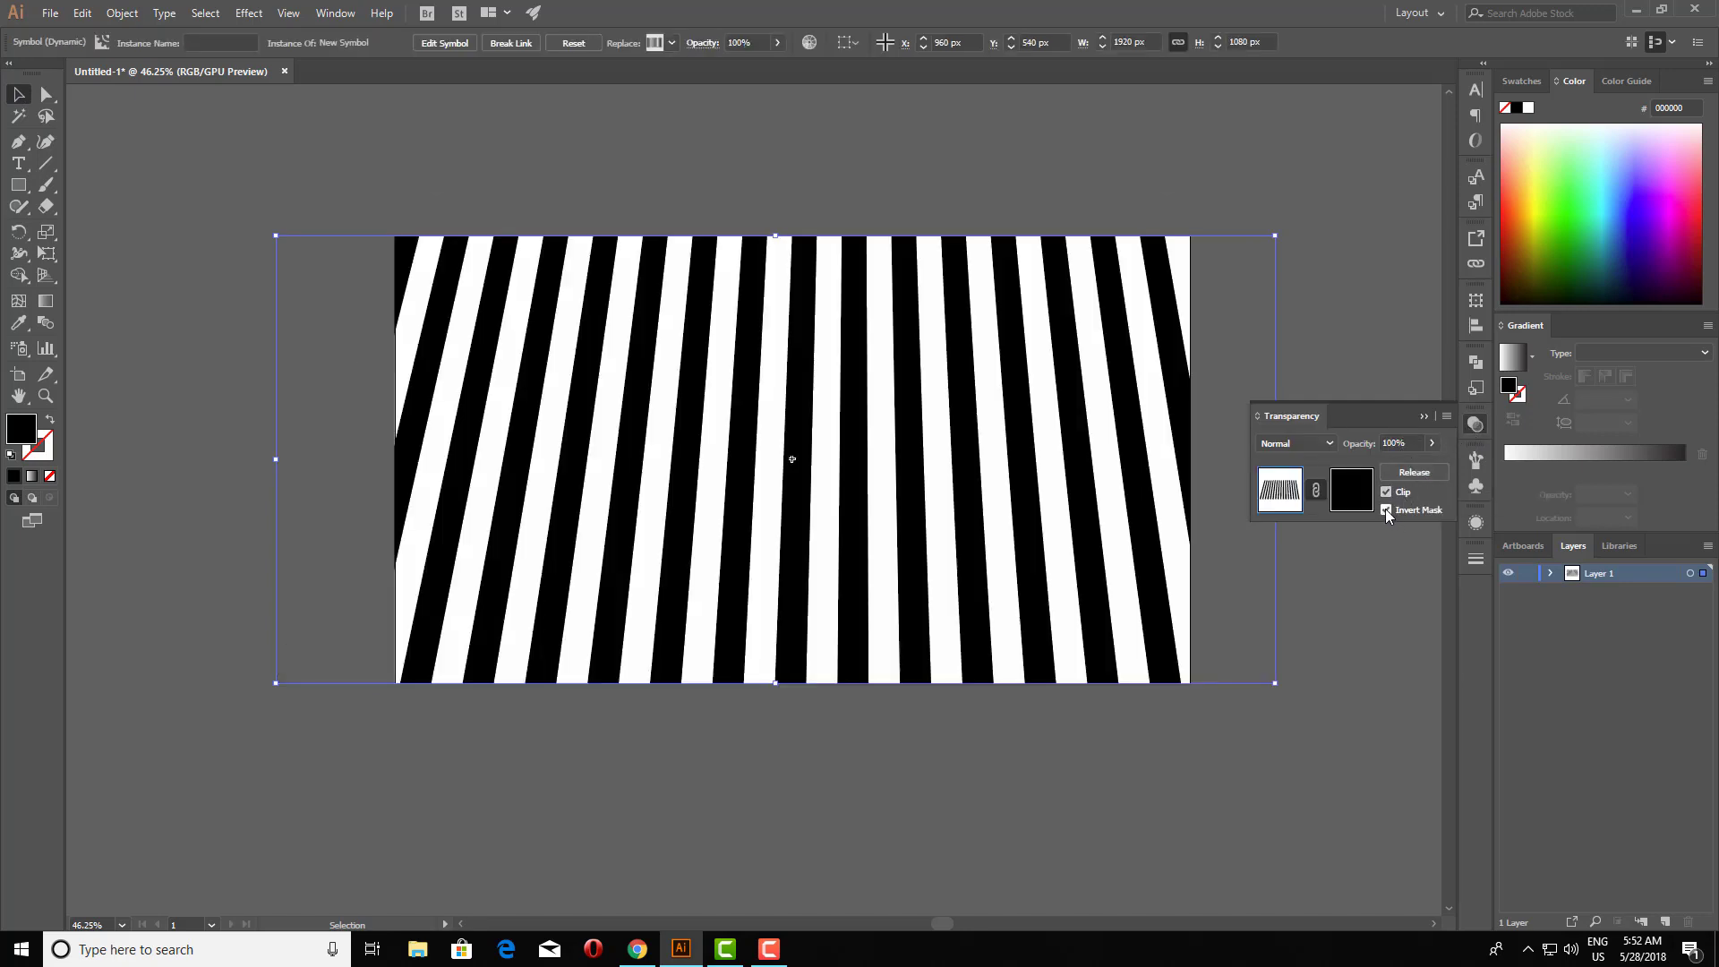
left_click(1360, 620)
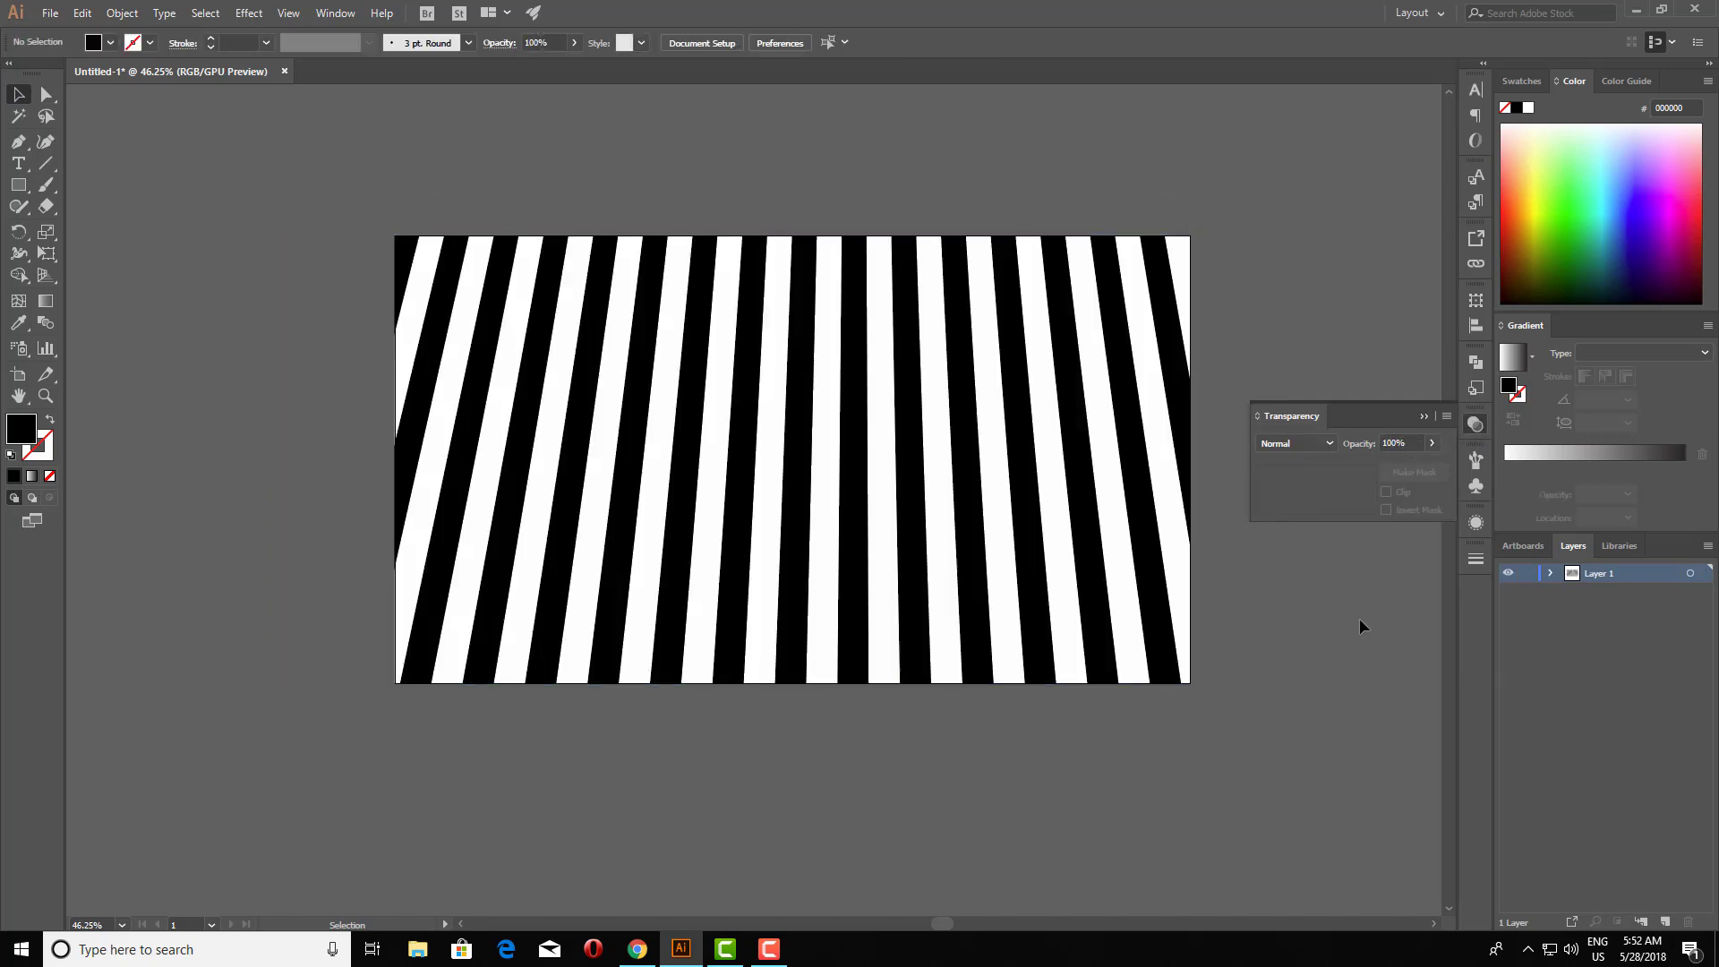
left_click(1423, 417)
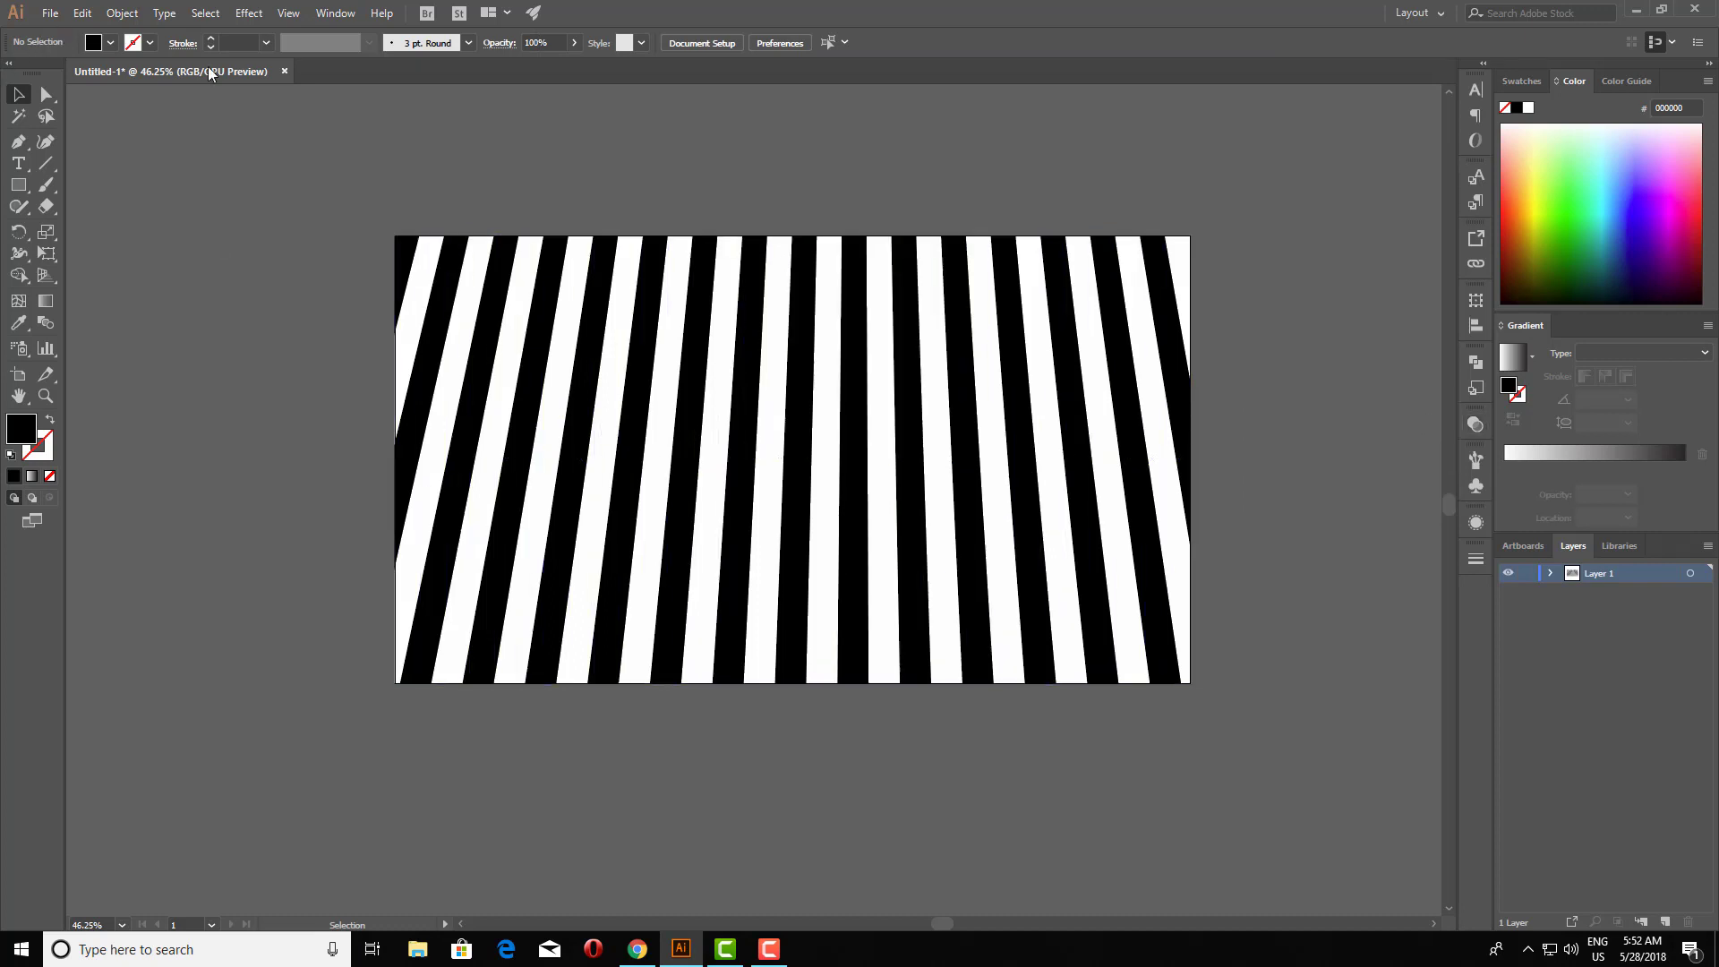
Lock the striped artwork with Object > Lock > Selection and zoom in on the artboard.
left_click(573, 371)
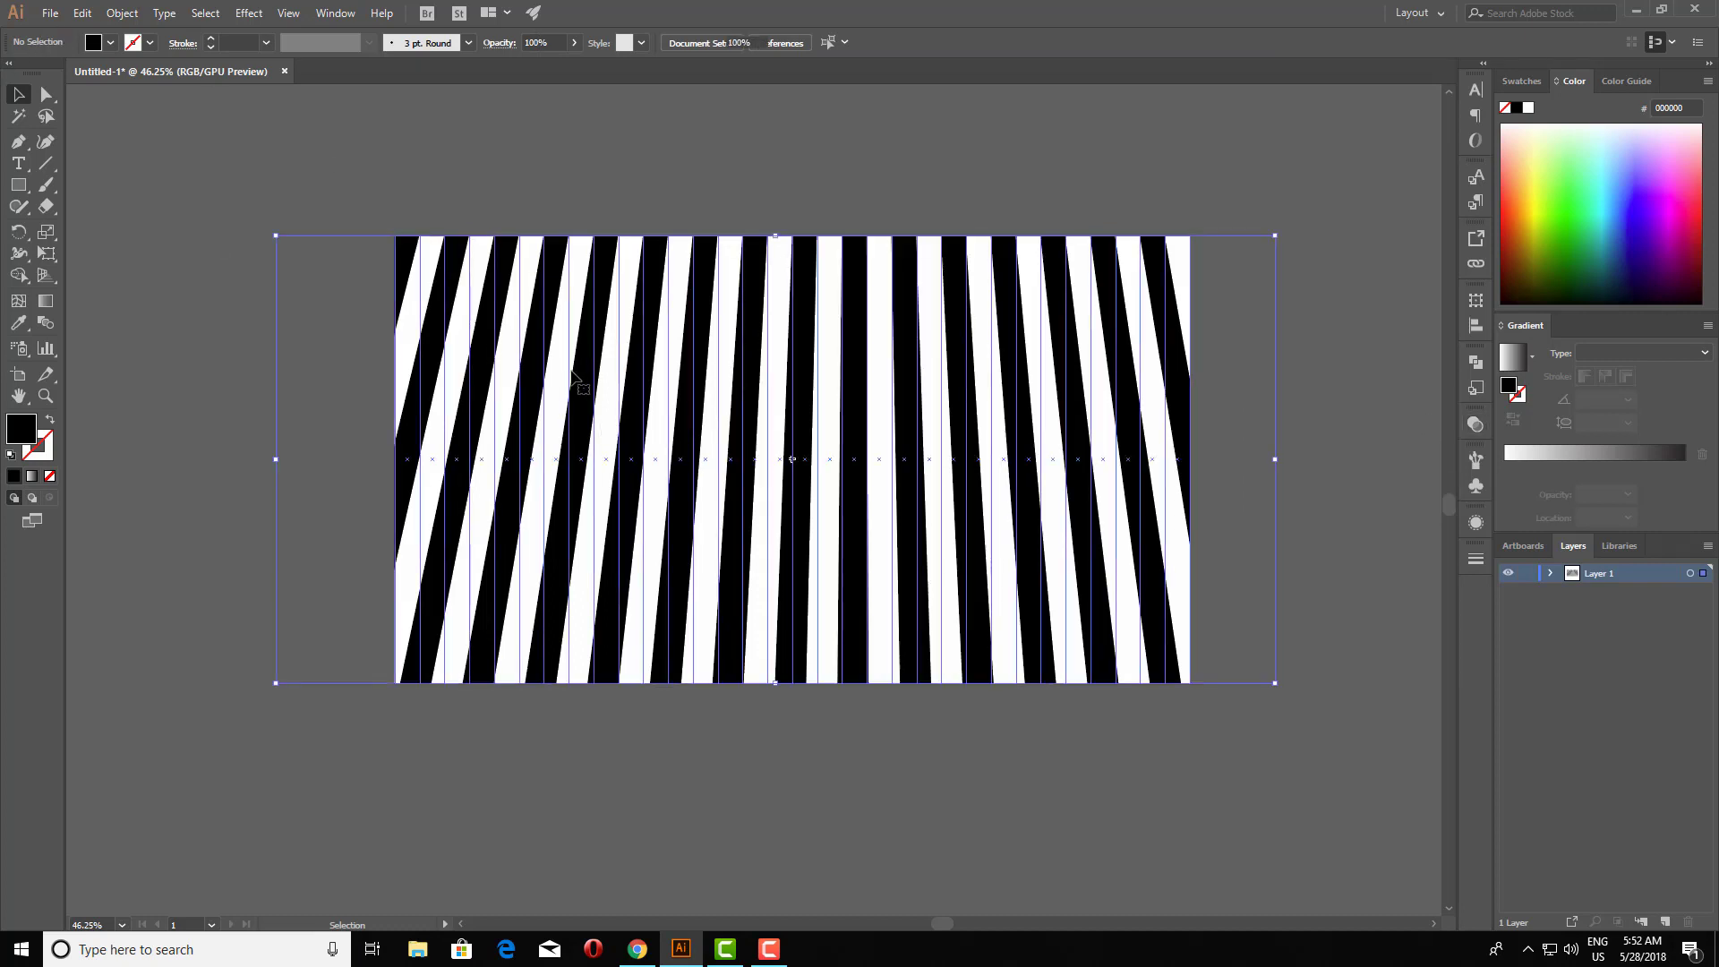
left_click(119, 15)
mouse_move(142, 118)
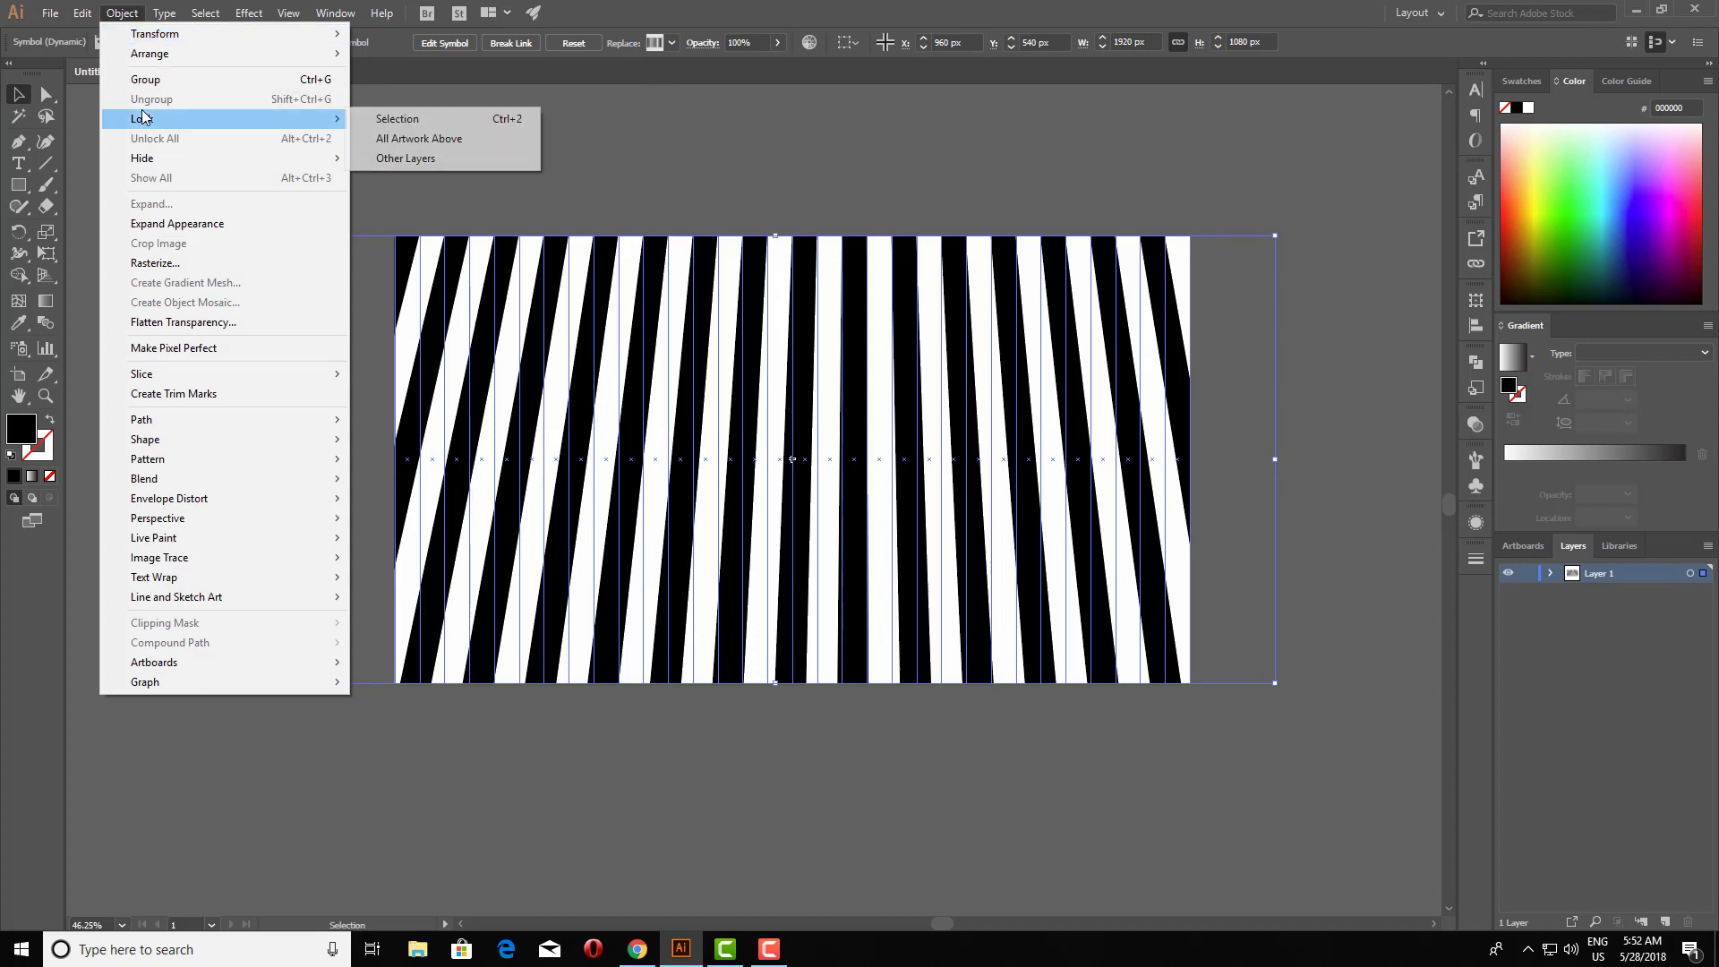
left_click(460, 128)
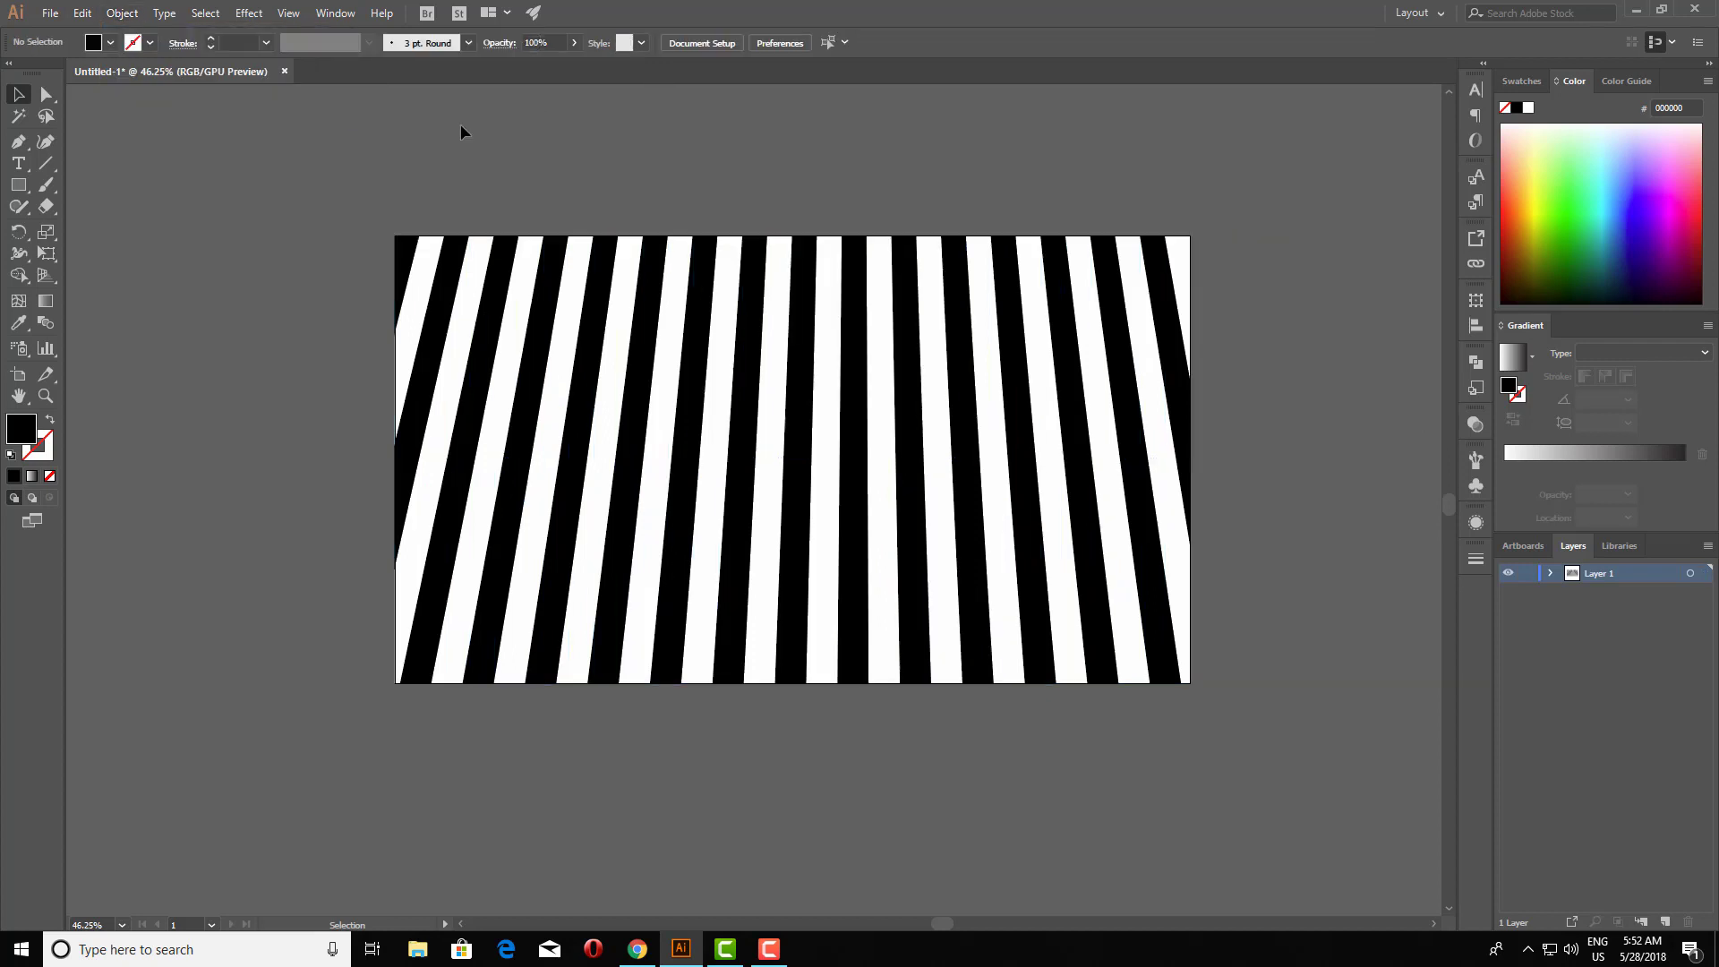
key("z")
left_click(777, 508)
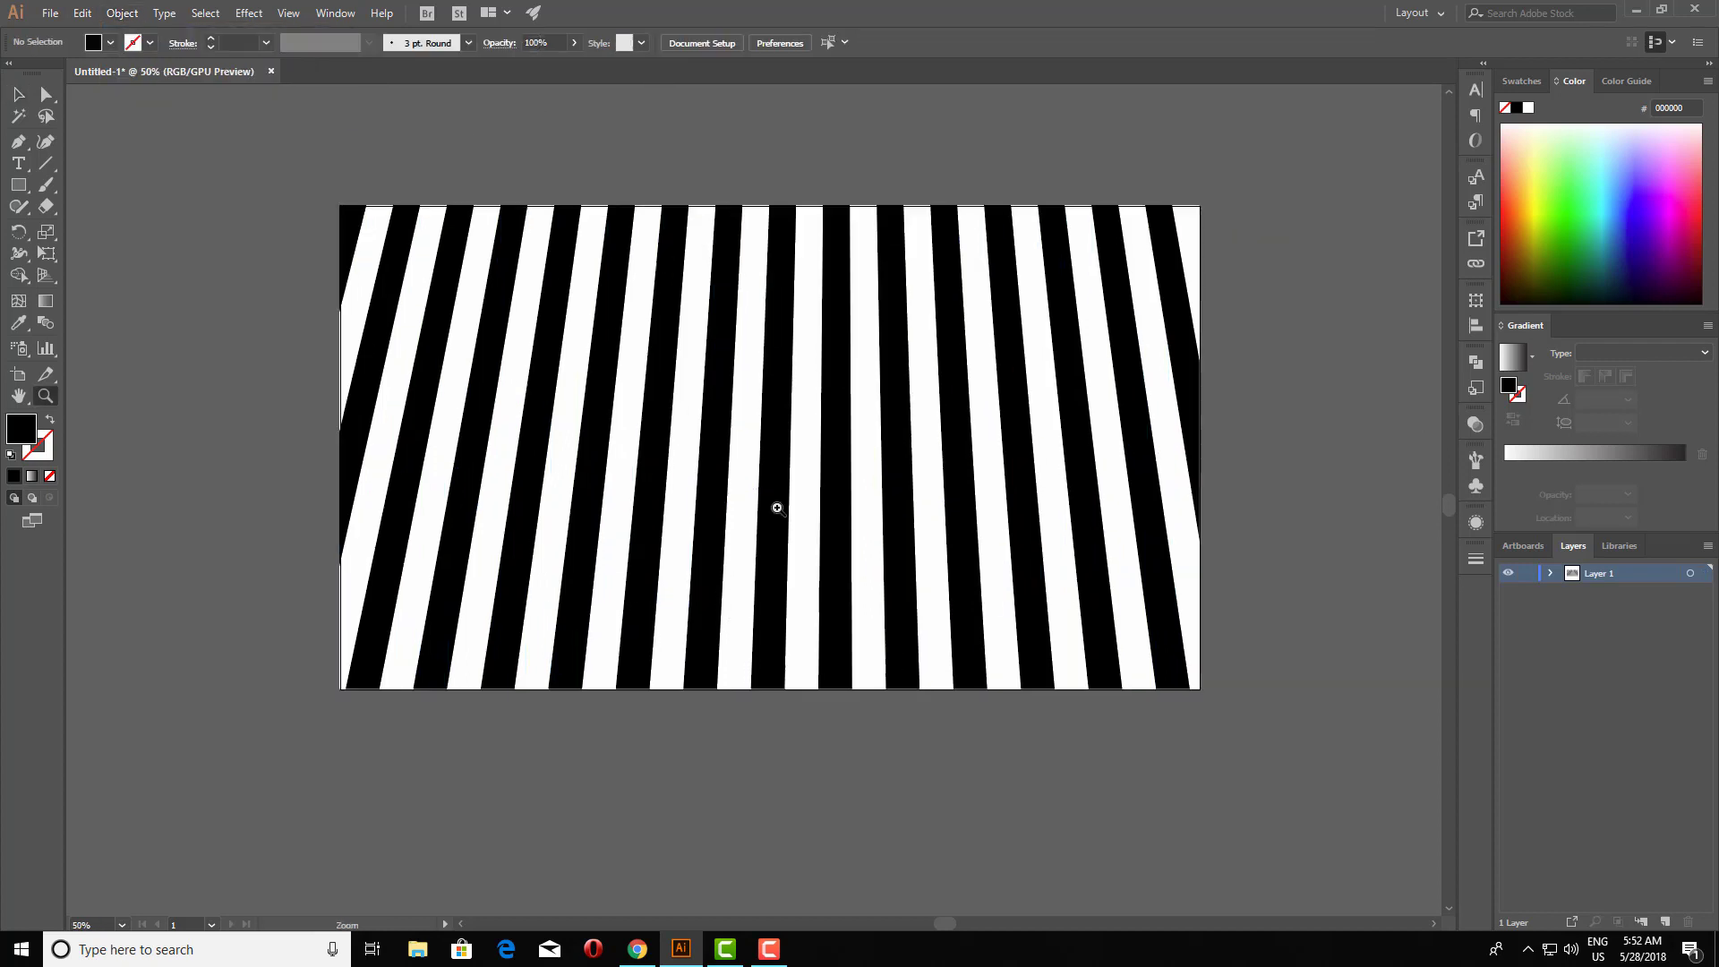
left_click_drag(777, 508, 778, 581)
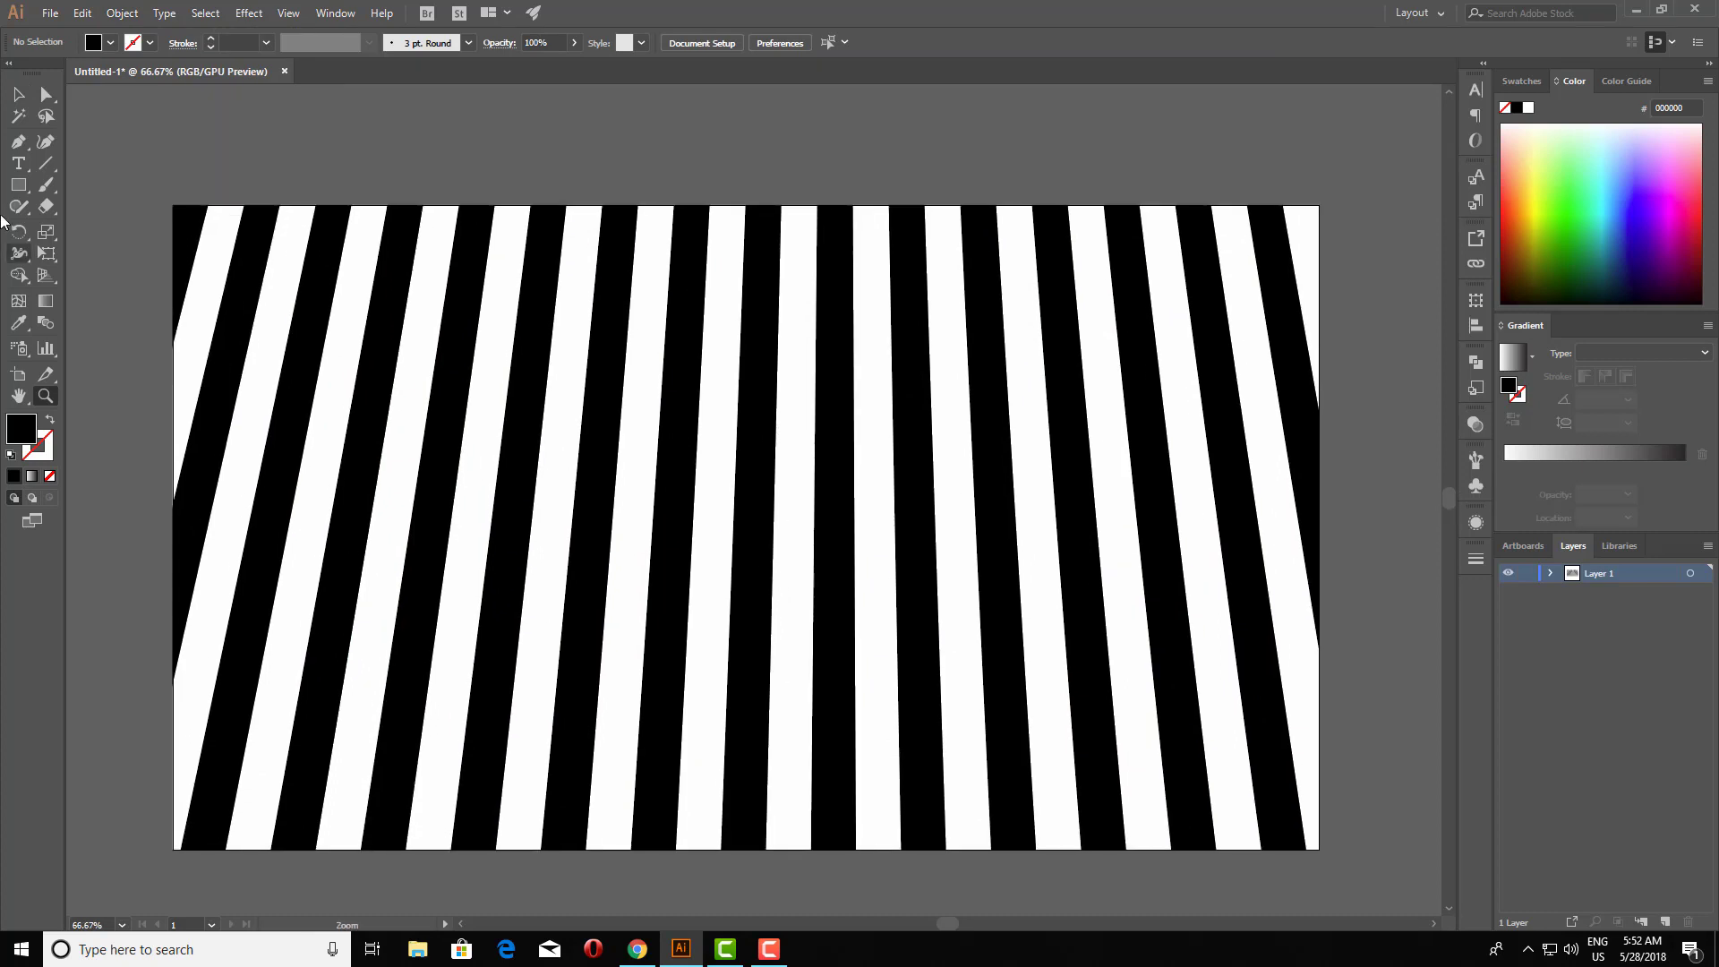
Draw a 702 px black circle and a 531 × 1016 px rectangle over its right half.
mouse_move(17, 185)
left_mouse_down()
mouse_move(64, 191)
mouse_move(89, 228)
left_mouse_up()
left_click_drag(680, 507, 889, 639)
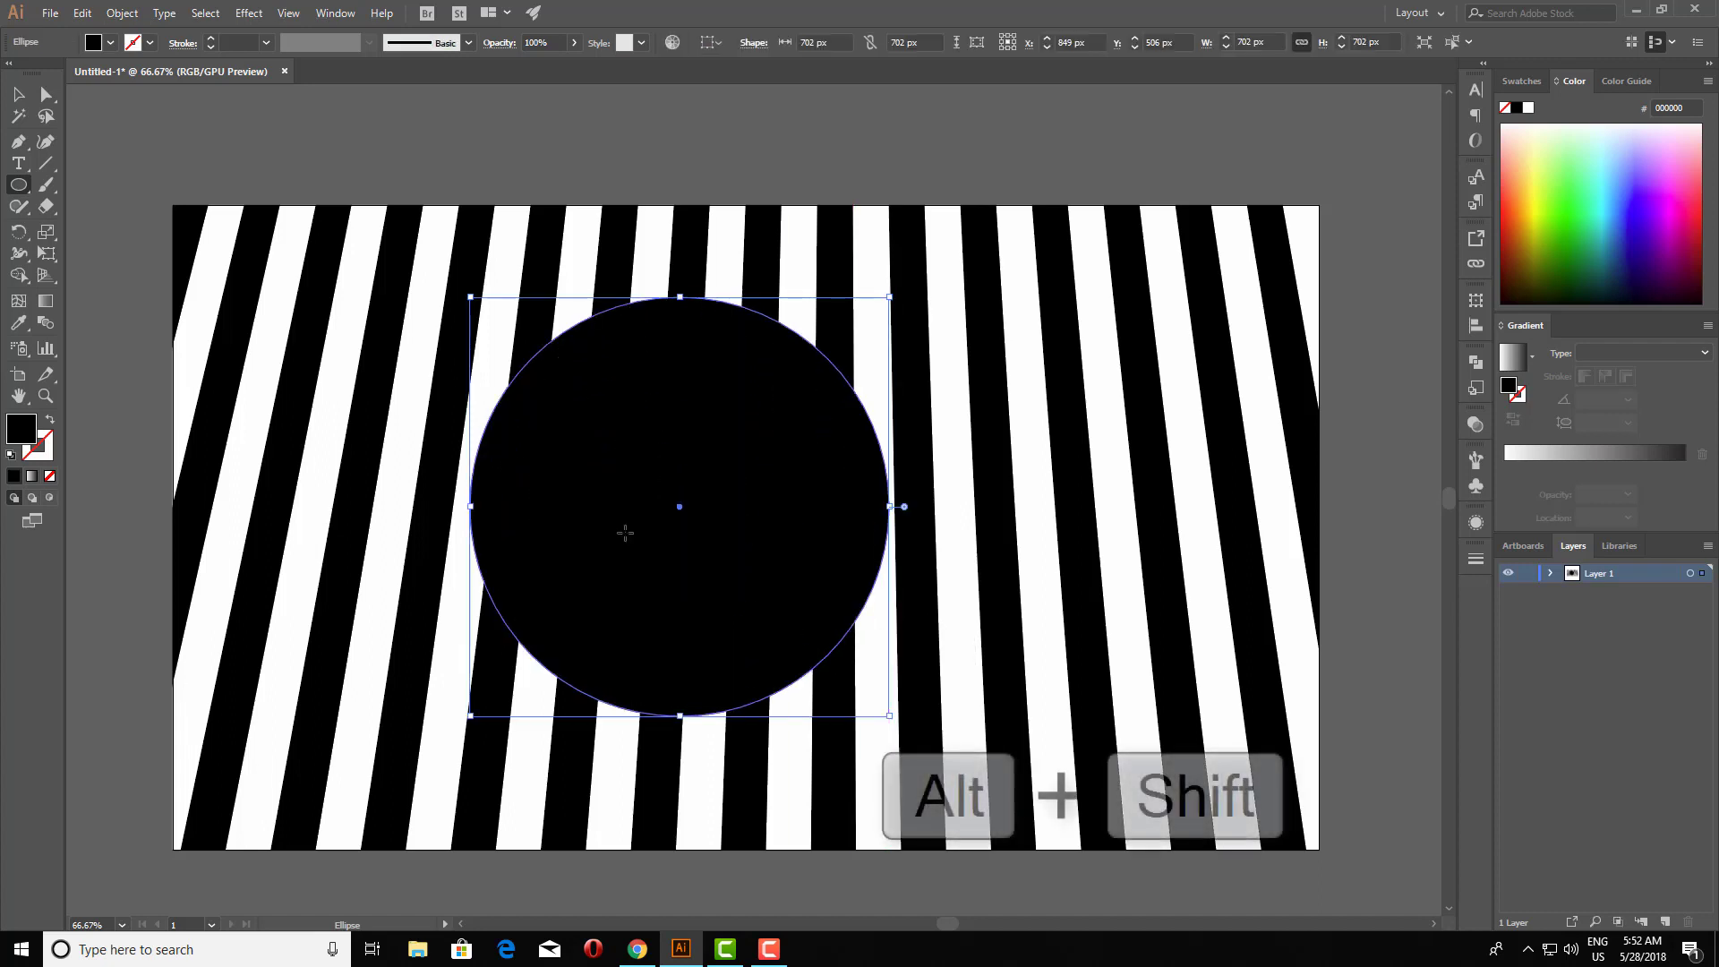
left_click_drag(20, 188, 62, 186)
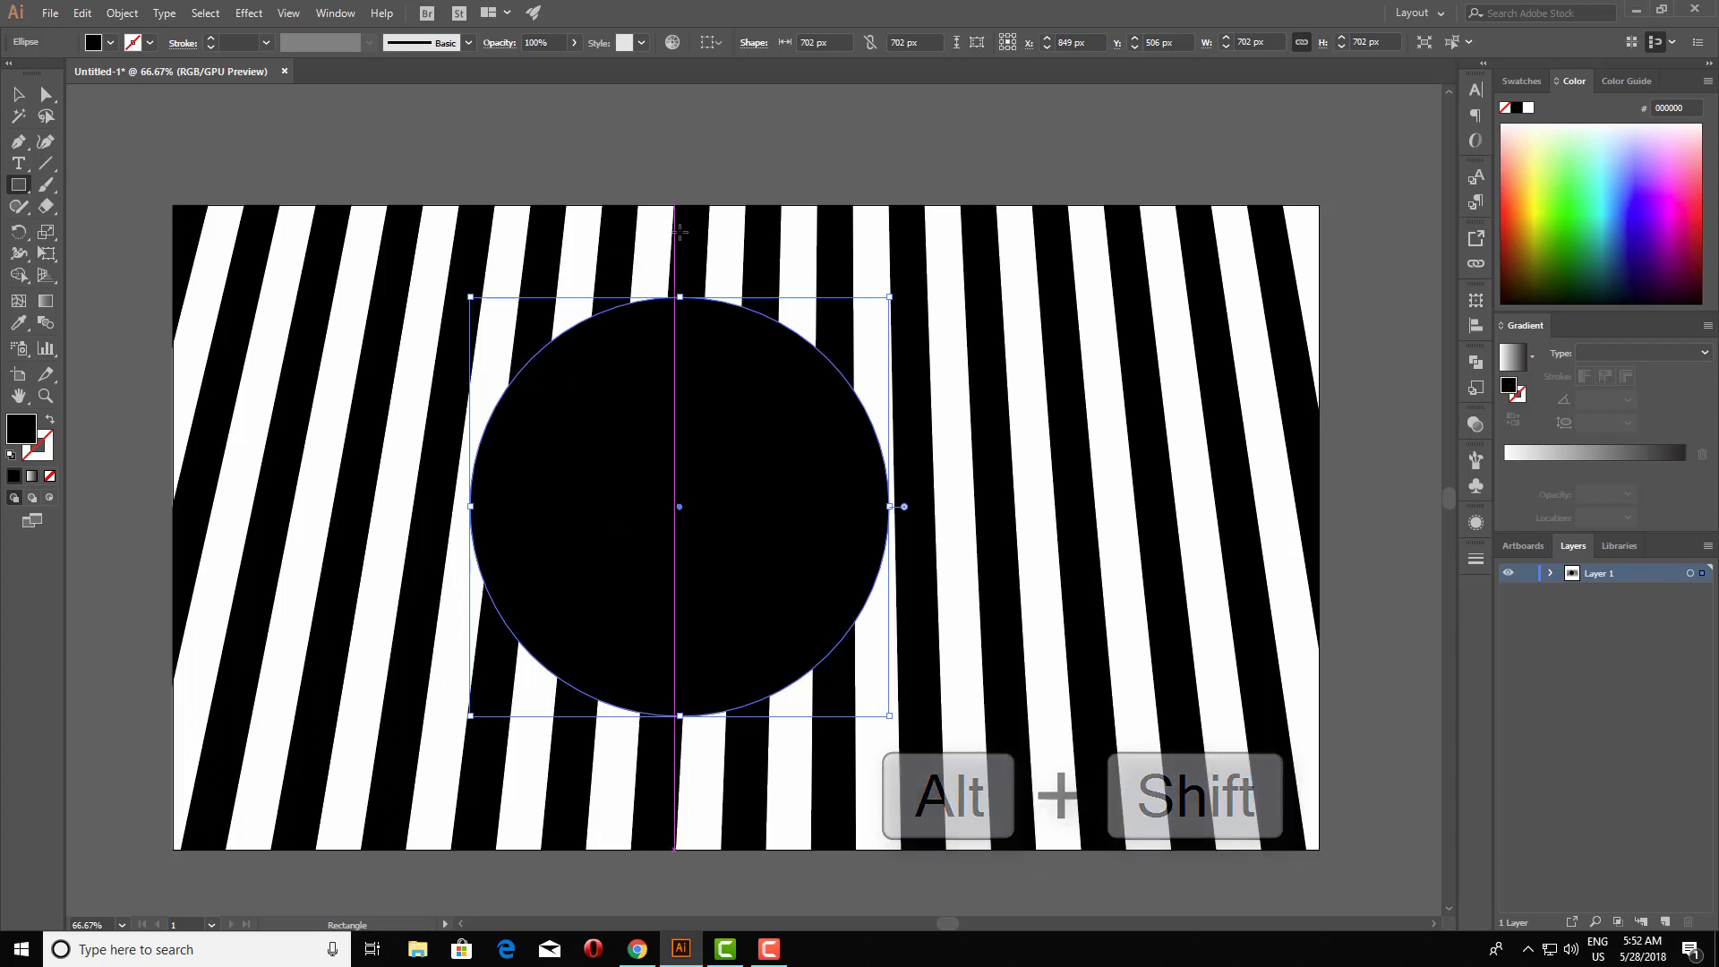
left_click_drag(680, 233, 996, 839)
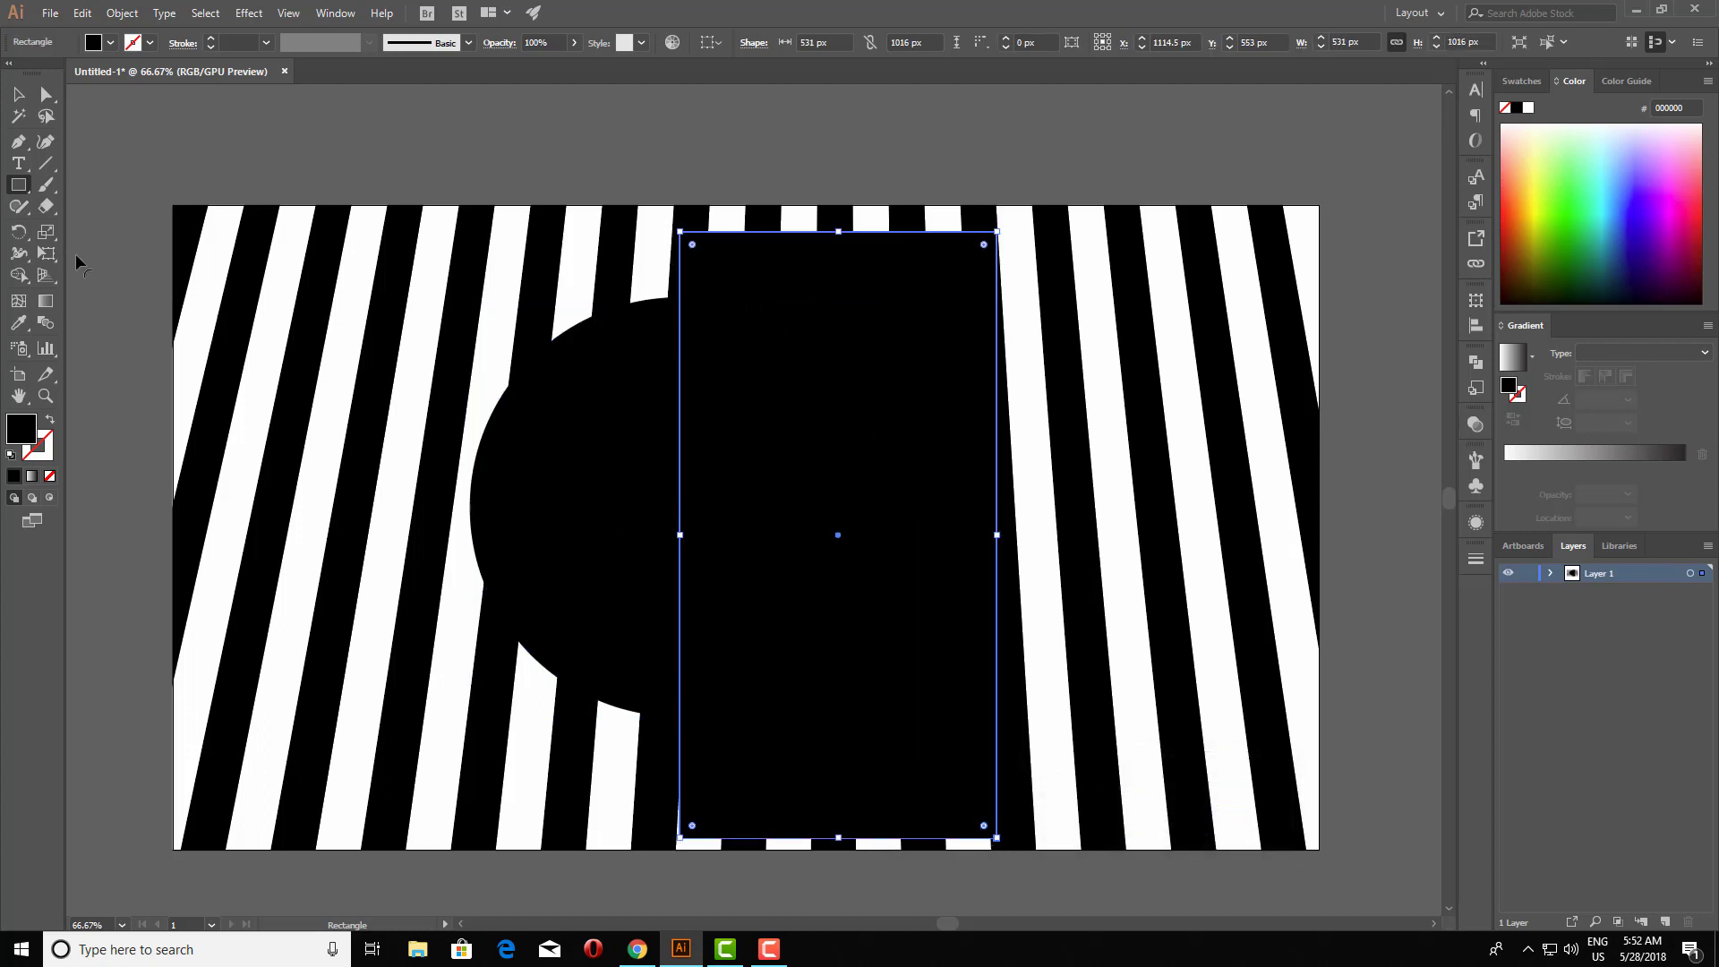
Subtract the rectangle from the circle with Minus Front, leaving a 351 × 702 px left half.
left_click(18, 94)
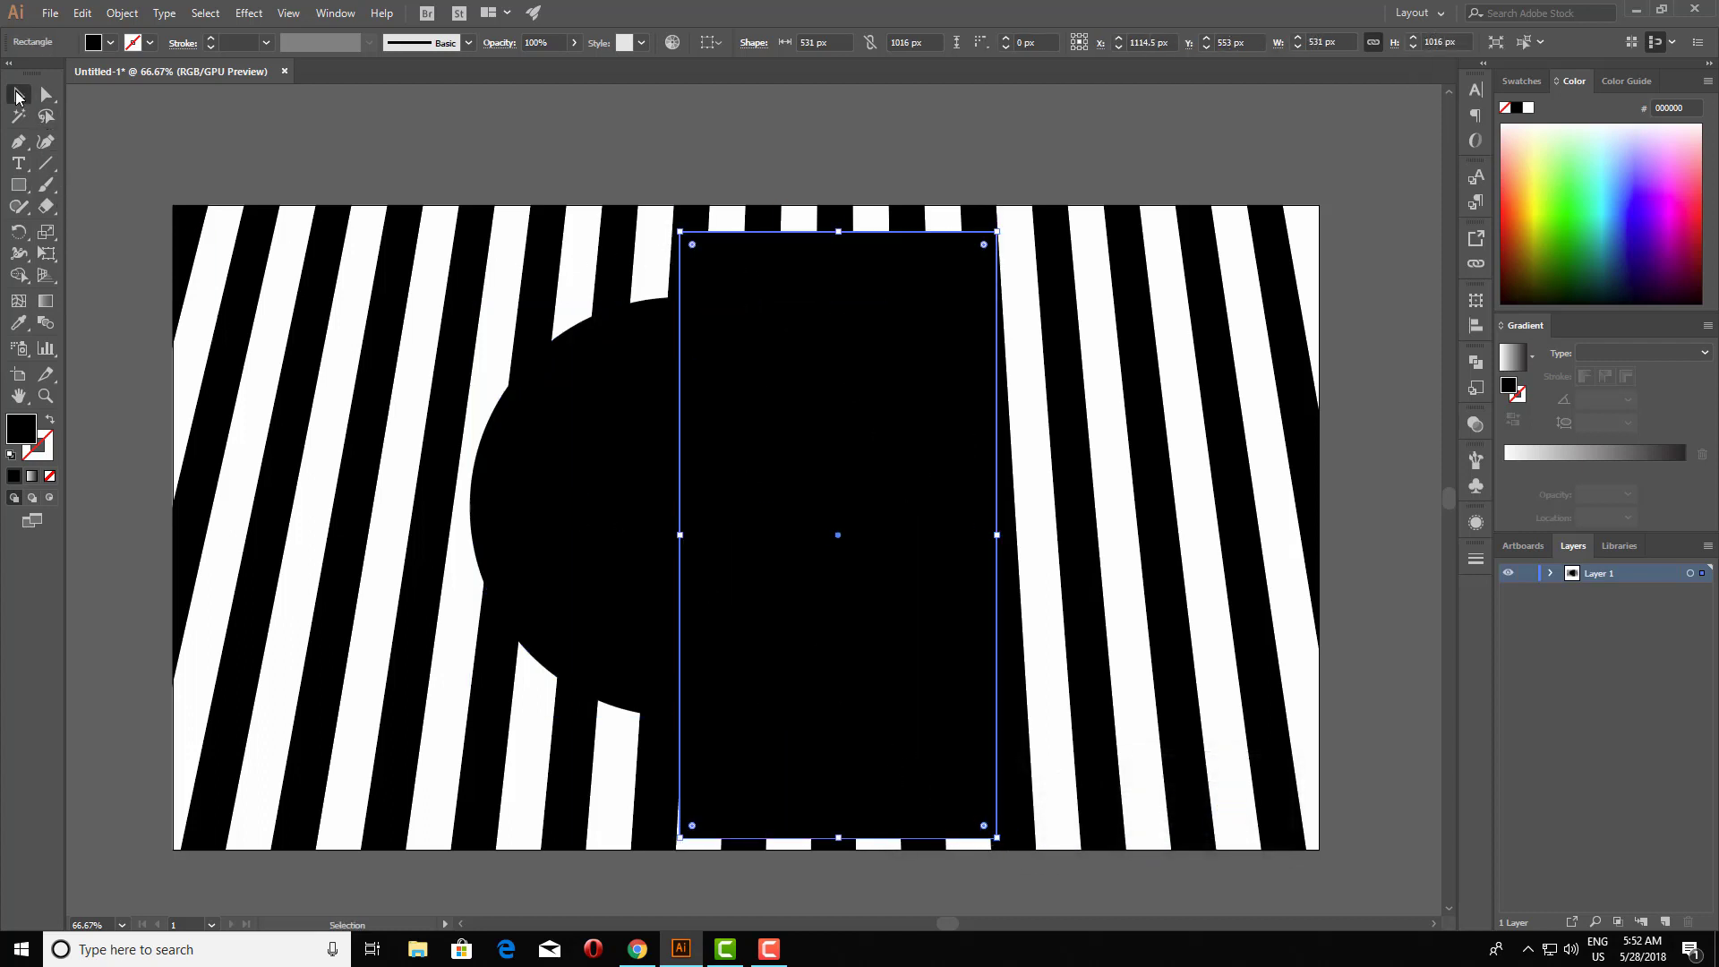
left_click(641, 453)
left_click(932, 414, "shift")
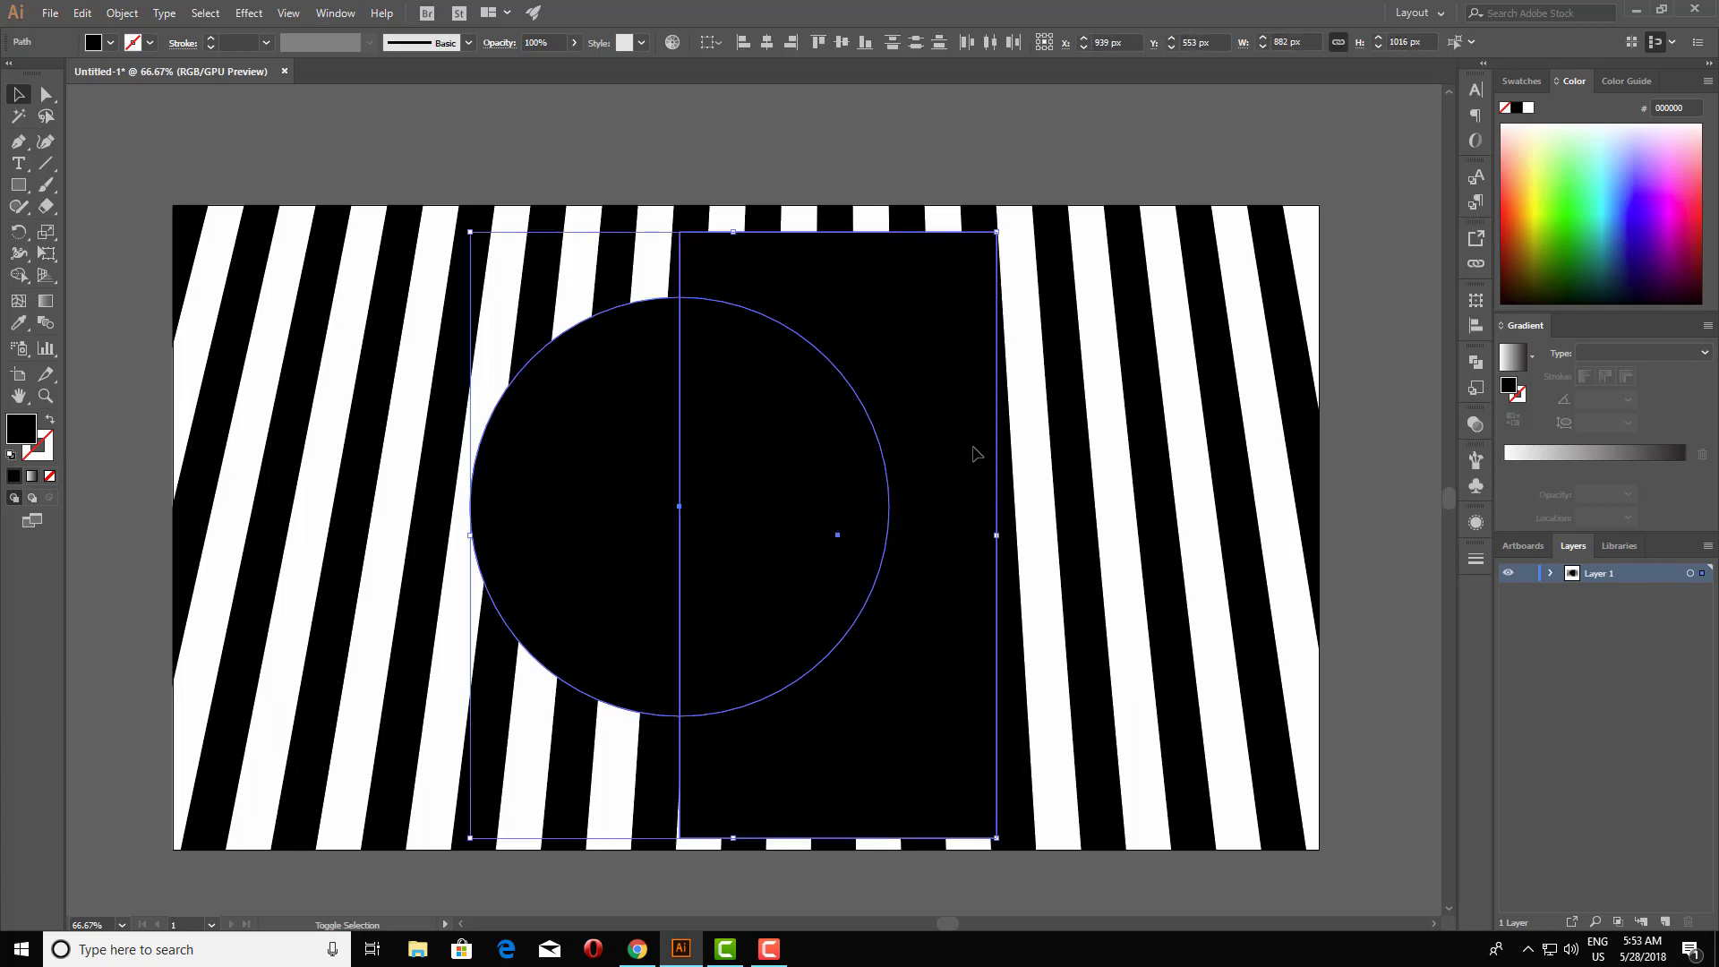
left_click(1476, 363)
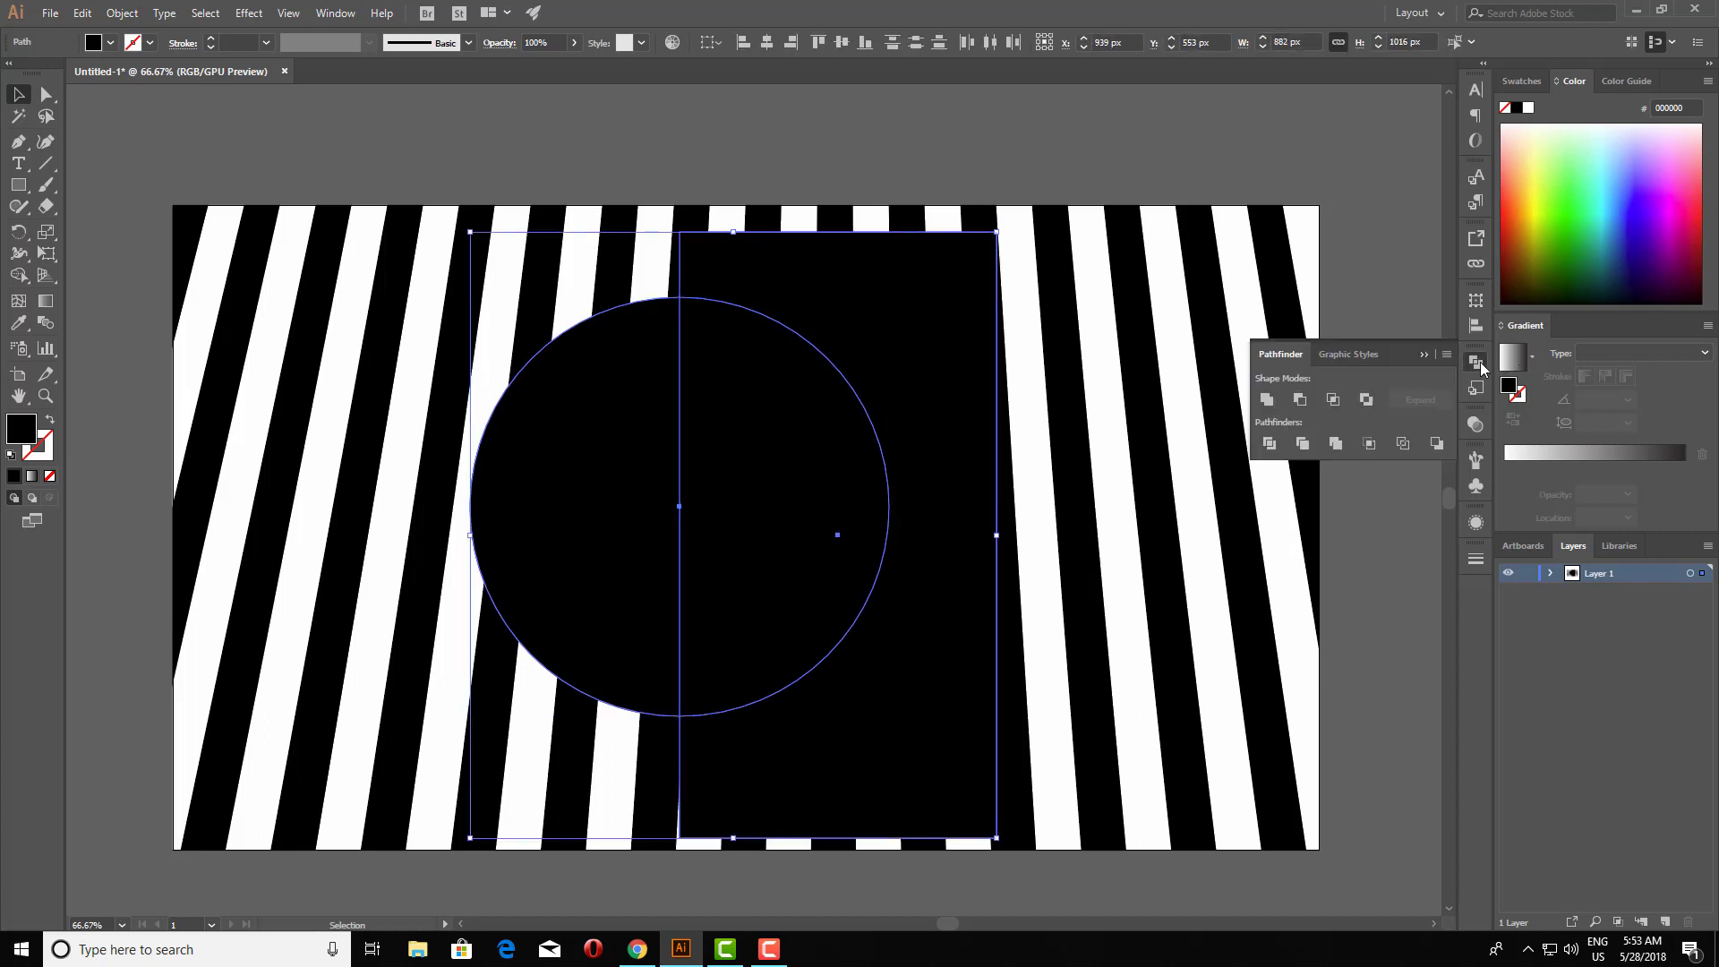
left_click(1299, 400)
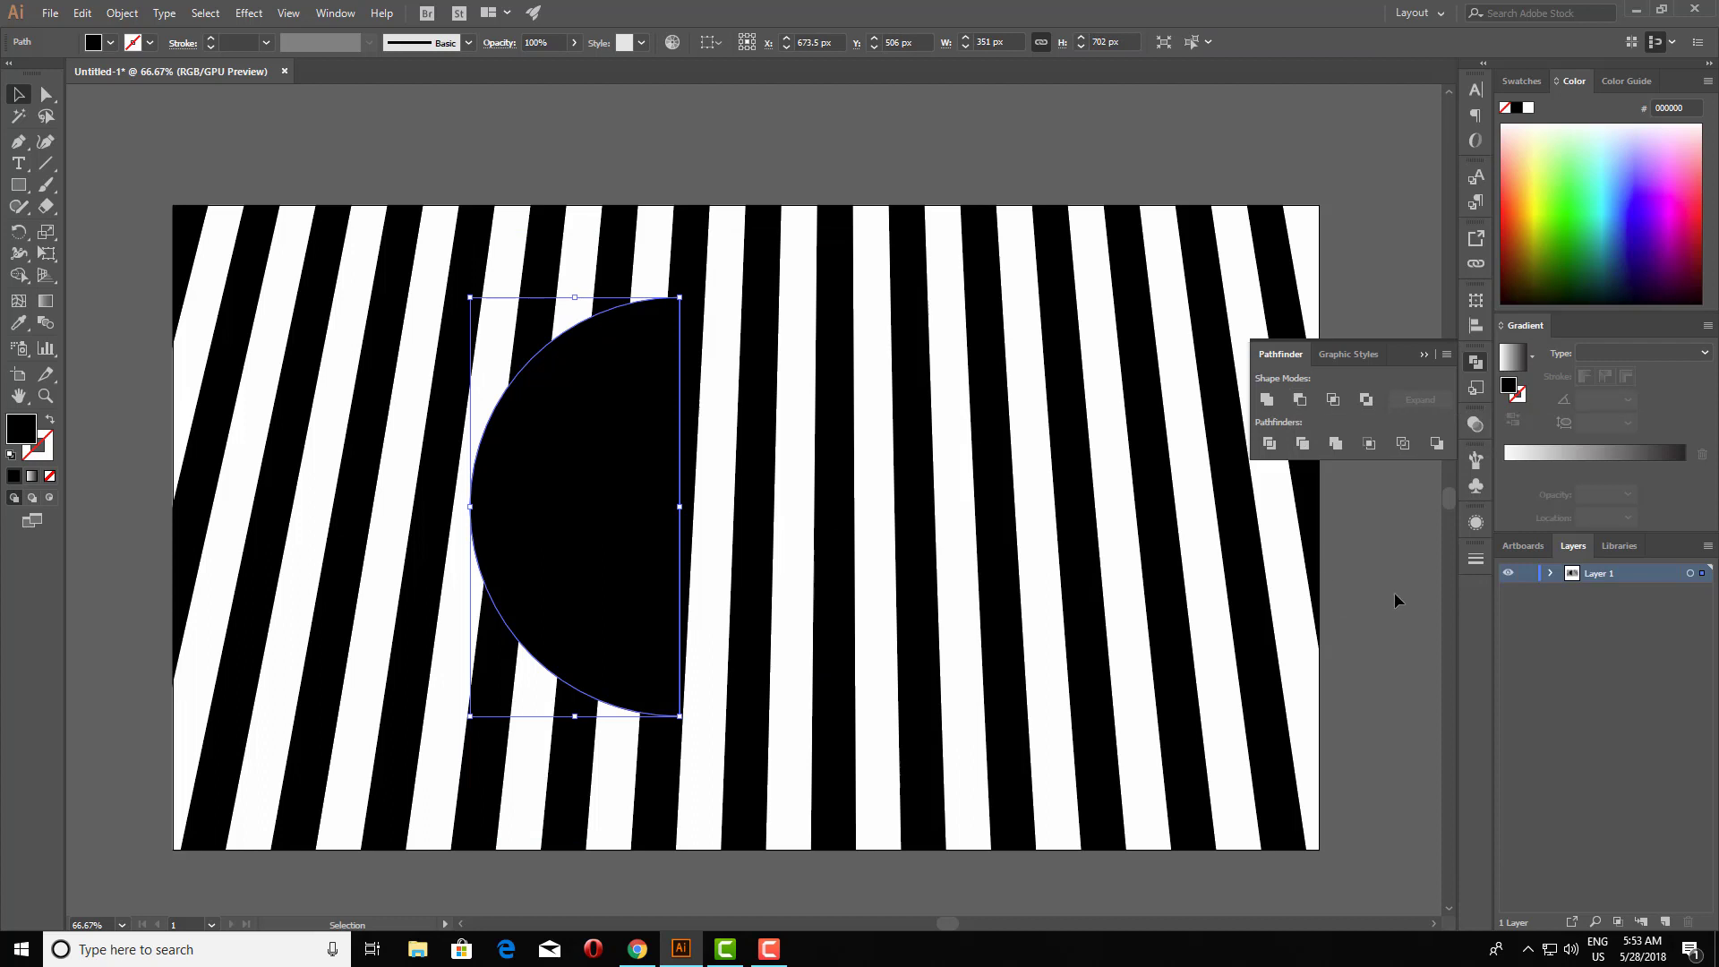
left_click(1382, 536)
Select the half-circle and open the Effect menu's 3D options.
left_click(1424, 354)
left_click(602, 467)
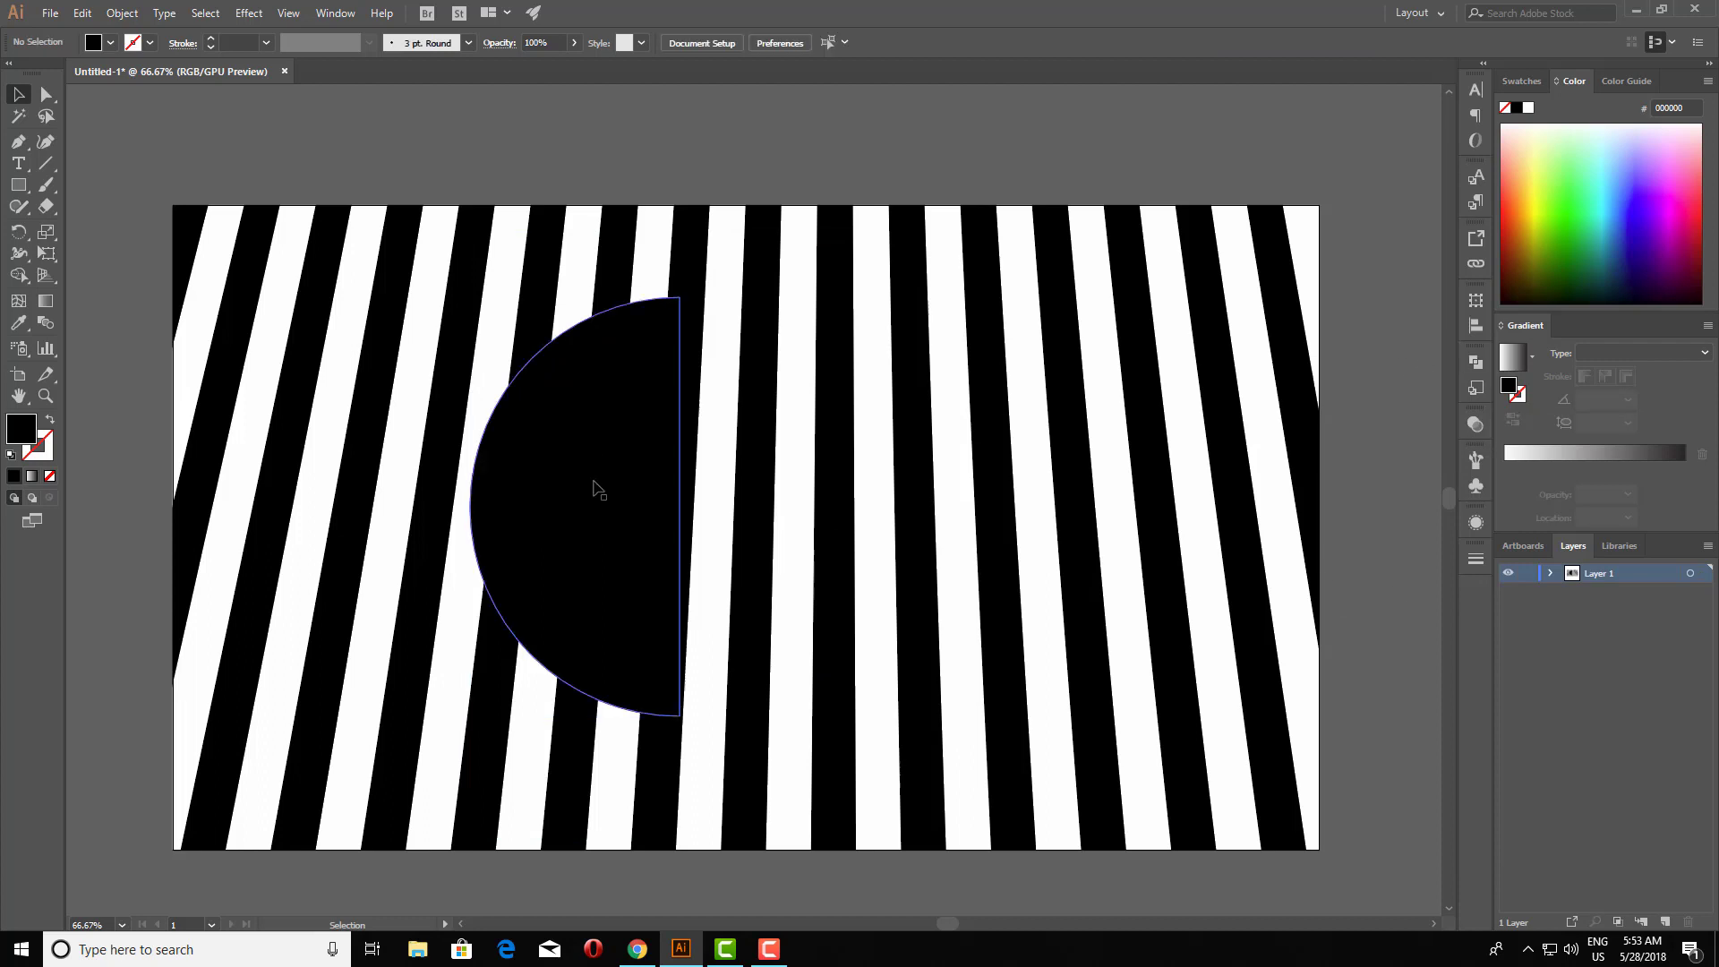
left_click(255, 14)
mouse_move(329, 114)
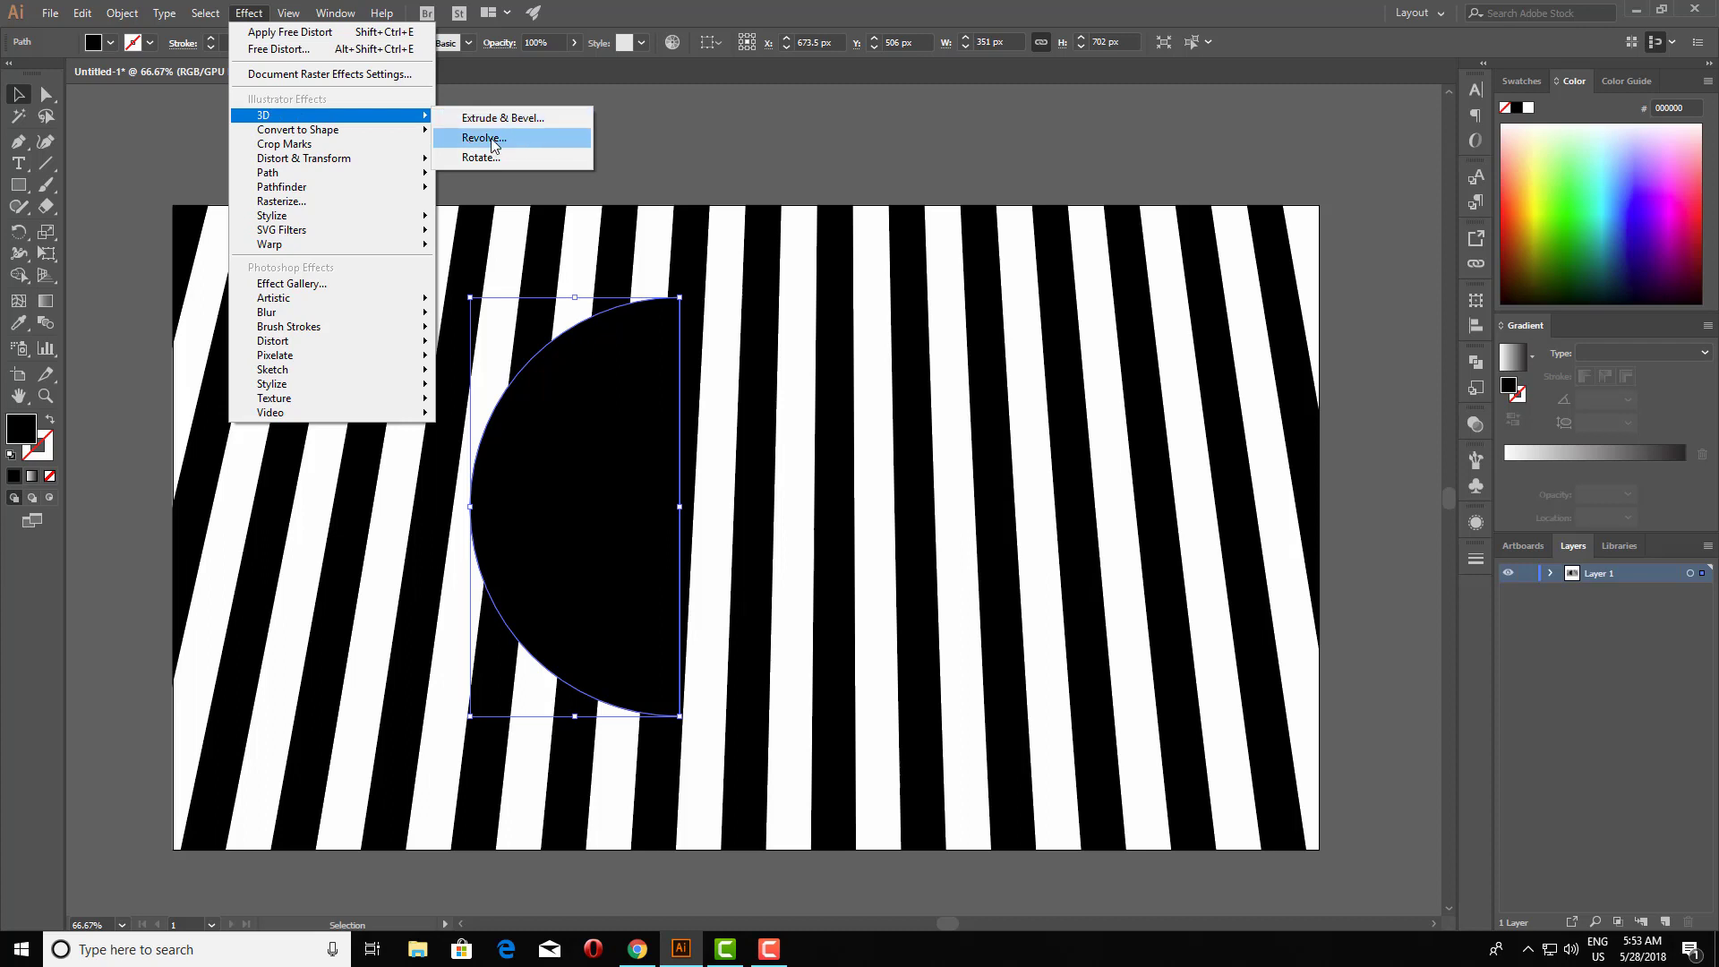
Revolve the half-circle from its Right Edge into a sphere lit from the upper left, then open Map Art.
left_click(491, 141)
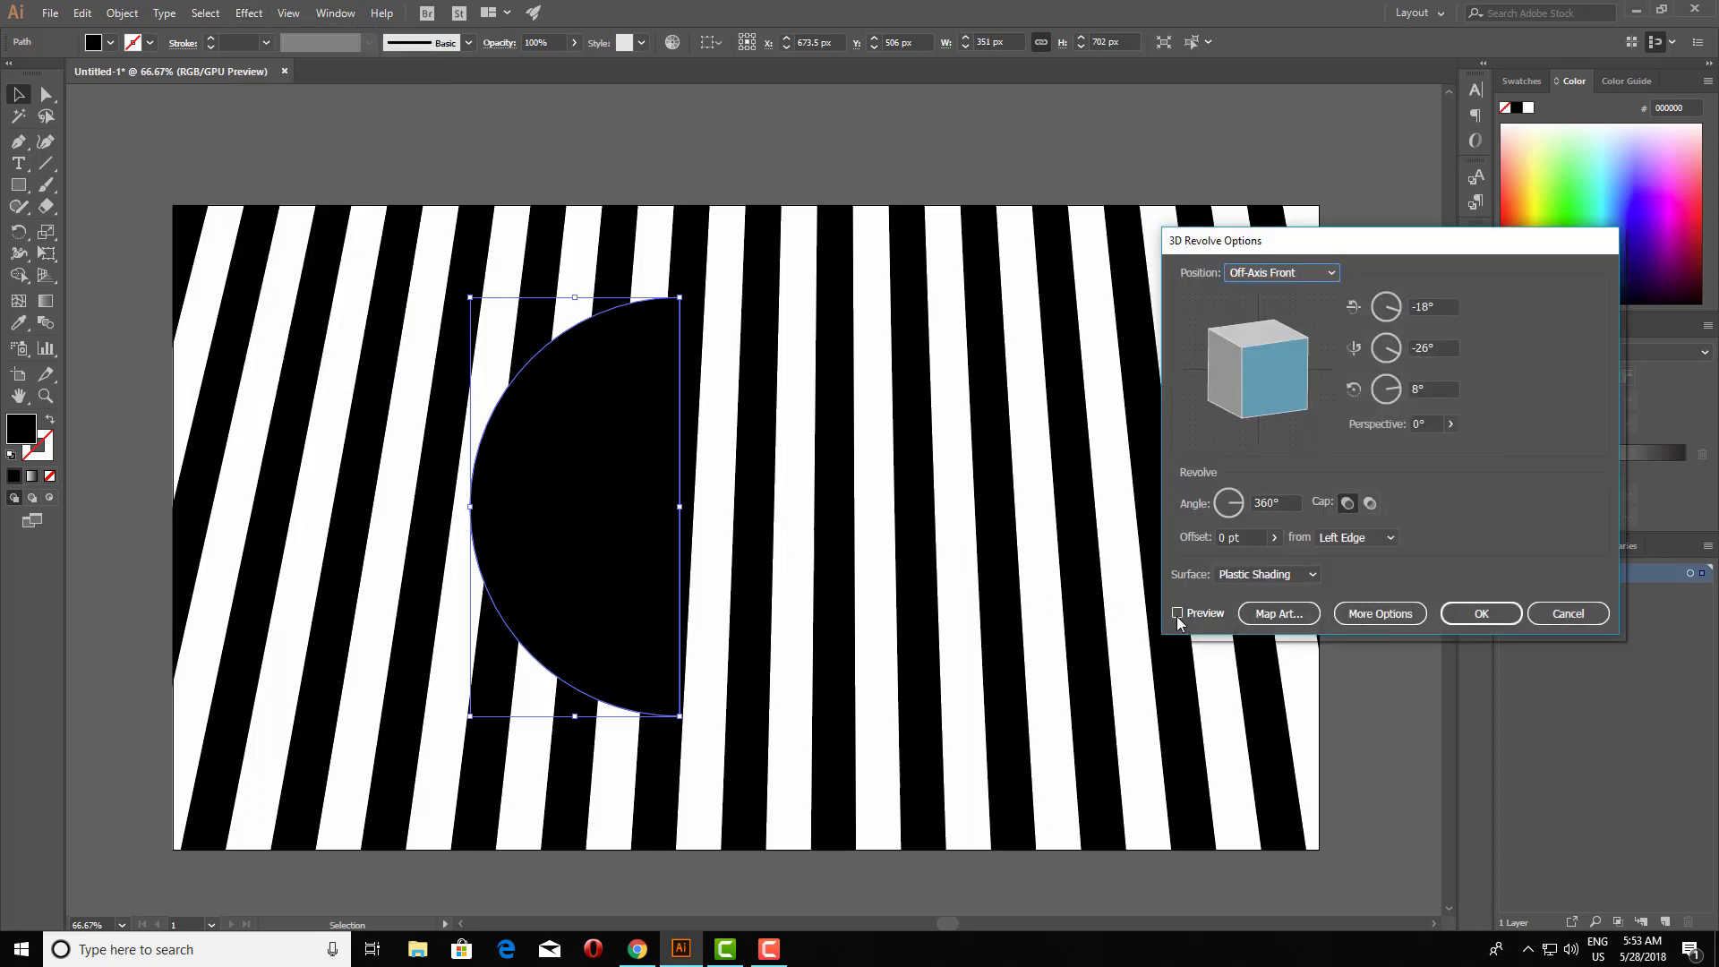
left_click(1177, 614)
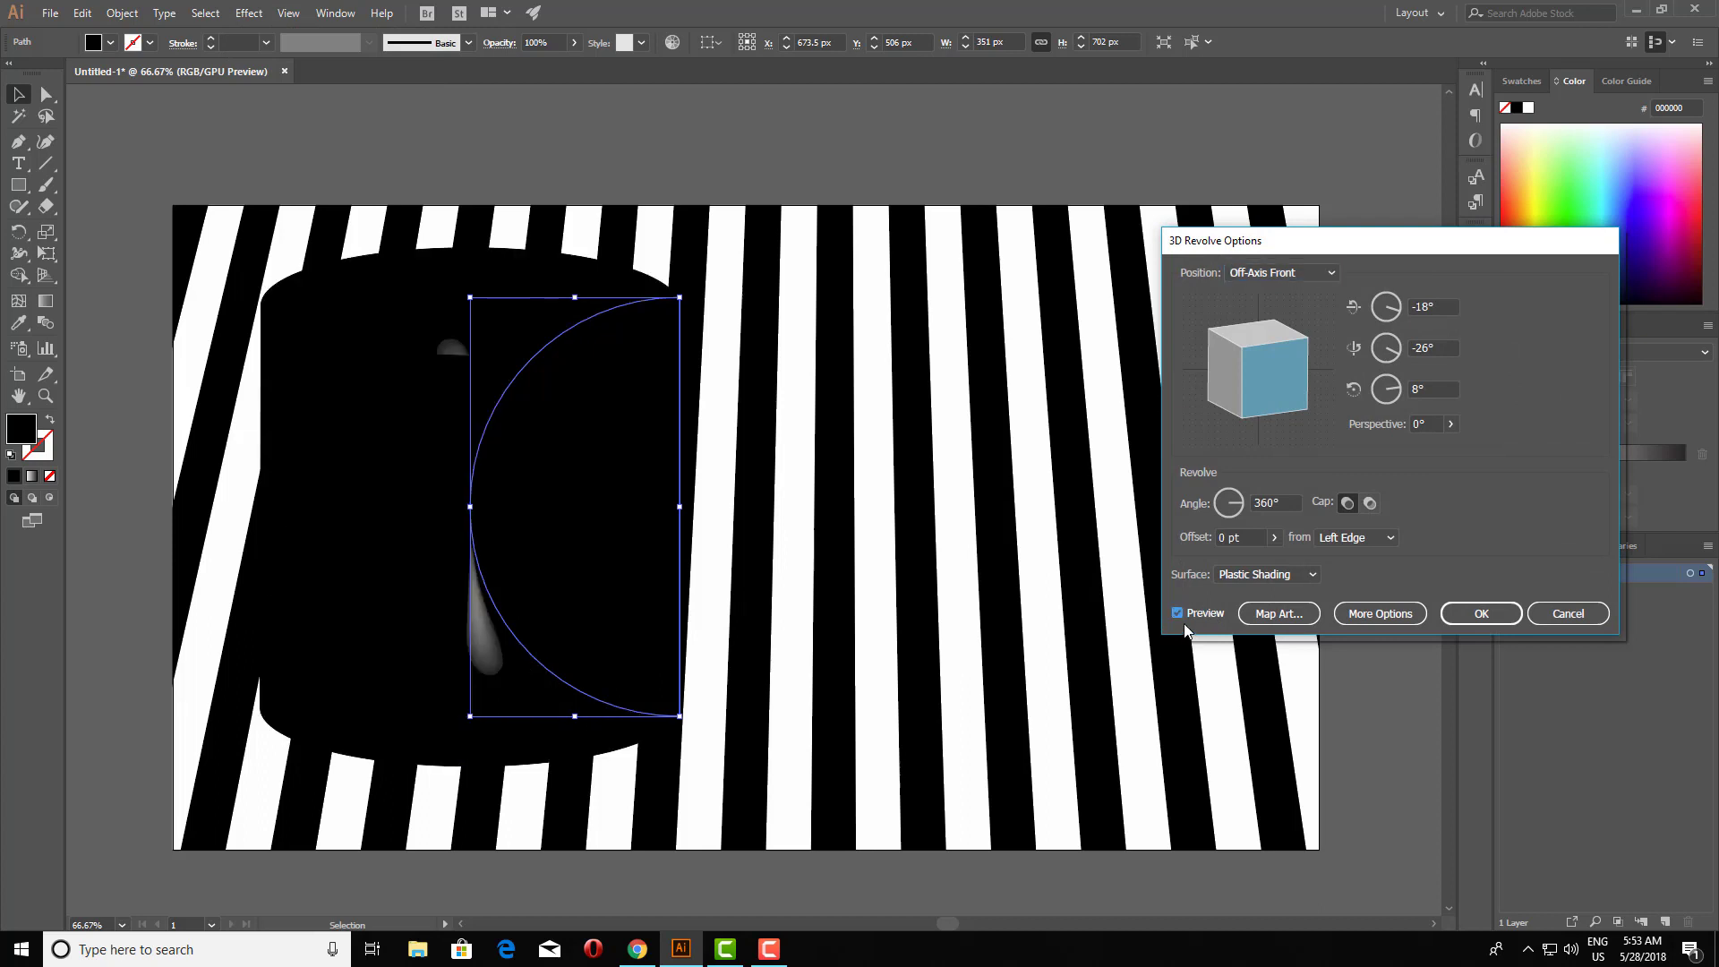
left_click(1399, 537)
left_click(1382, 573)
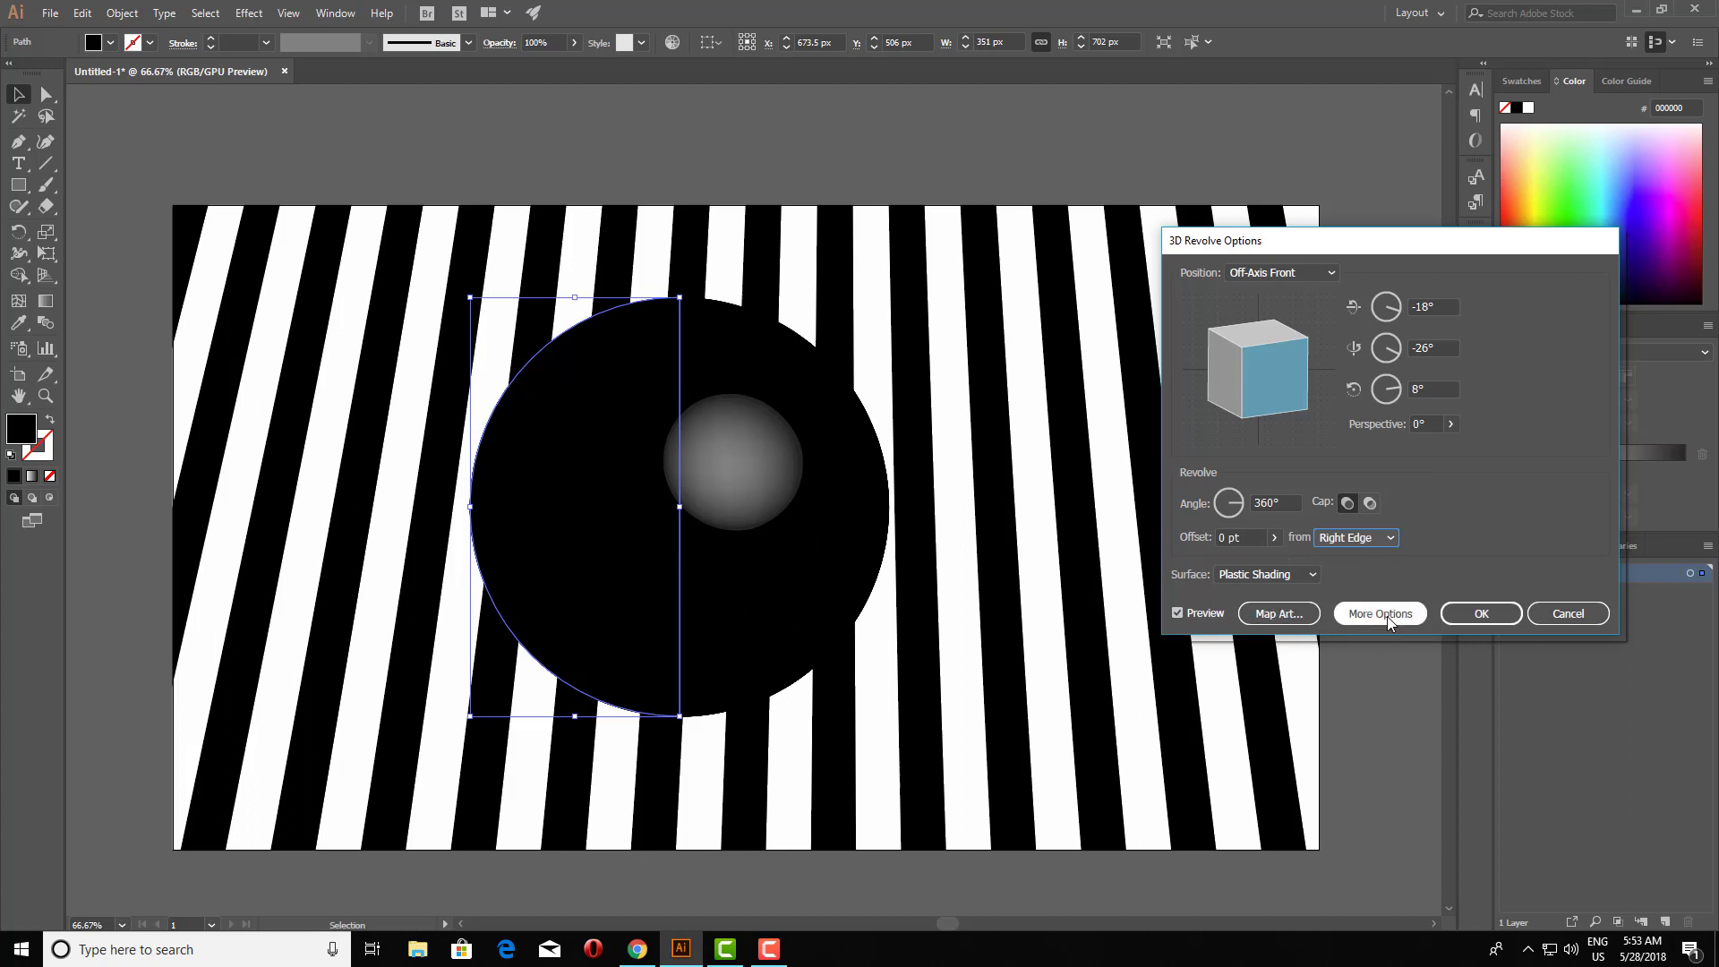
left_click(1381, 614)
left_click_drag(1223, 616, 1200, 611)
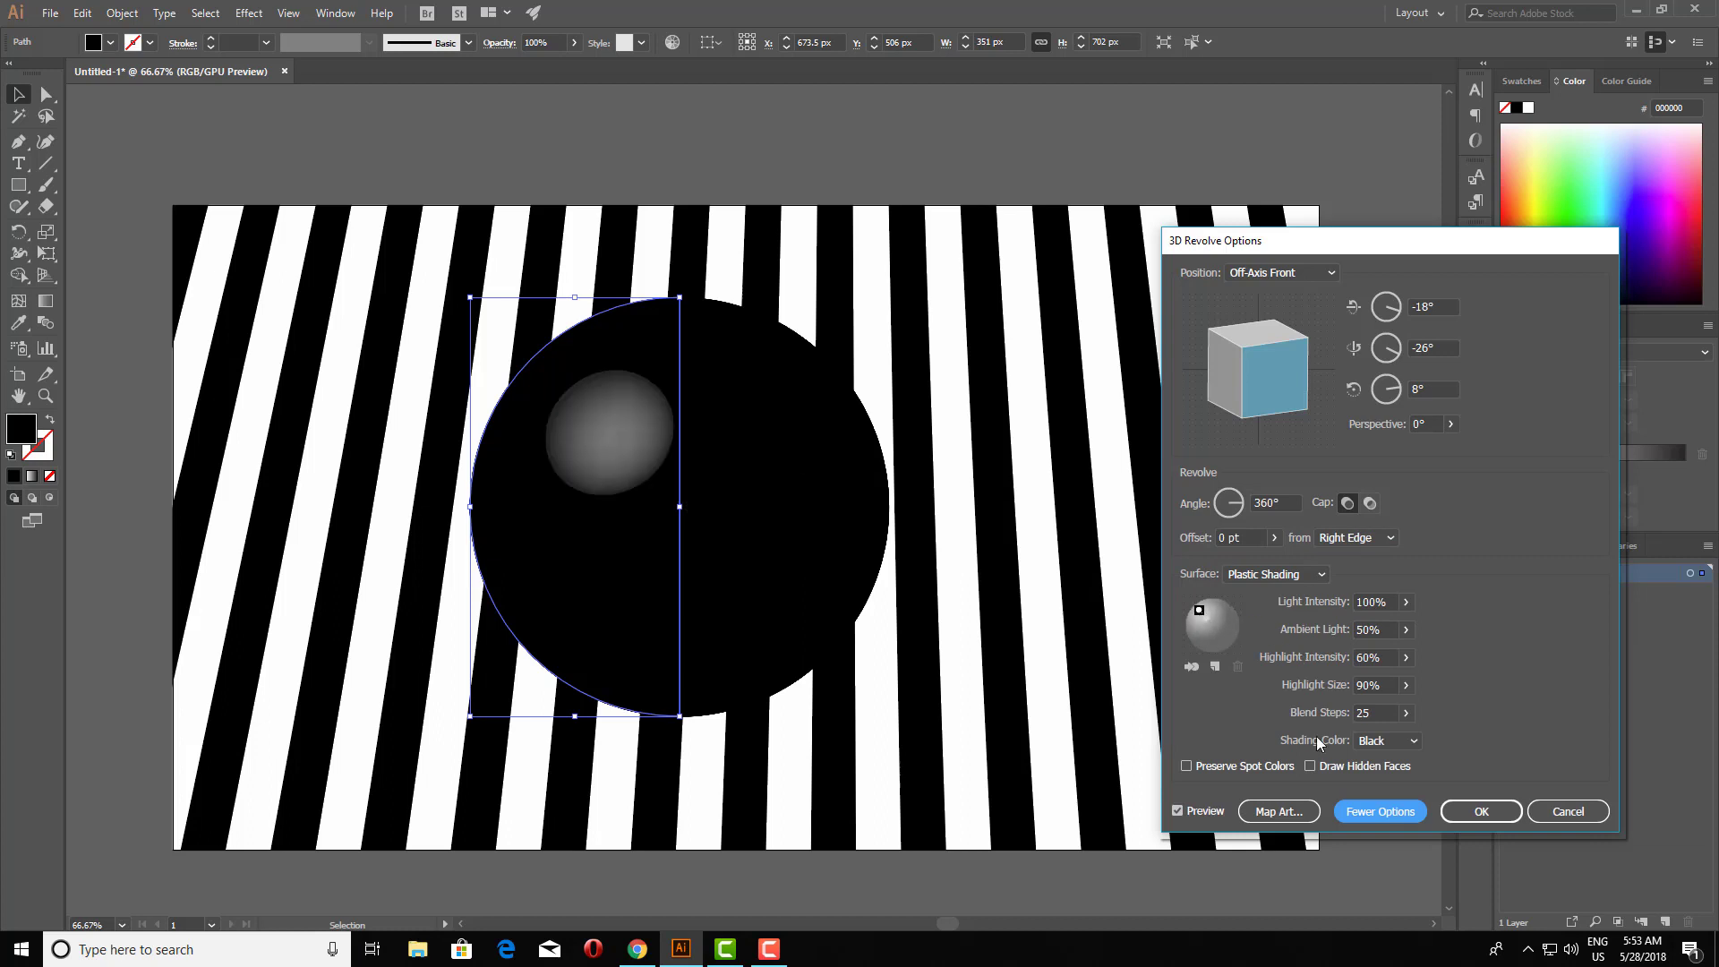
left_click(1279, 812)
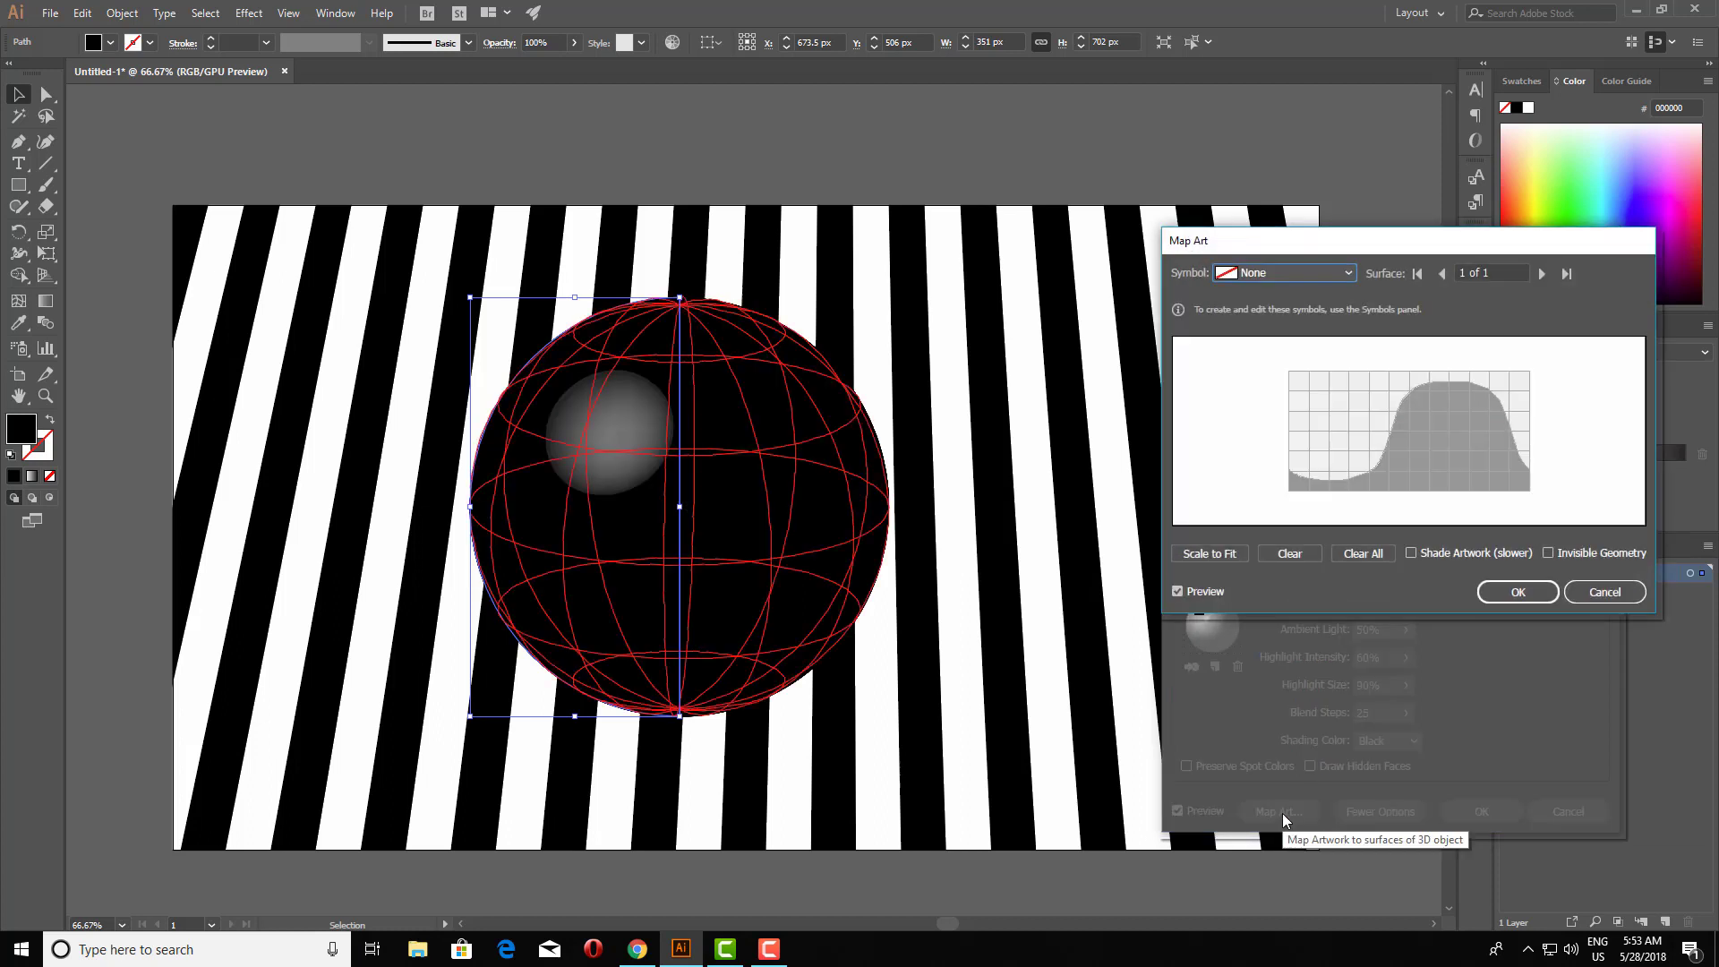
Map the New Symbol stripes onto the sphere as horizontal bands, resized to cover its surface.
left_click(1347, 271)
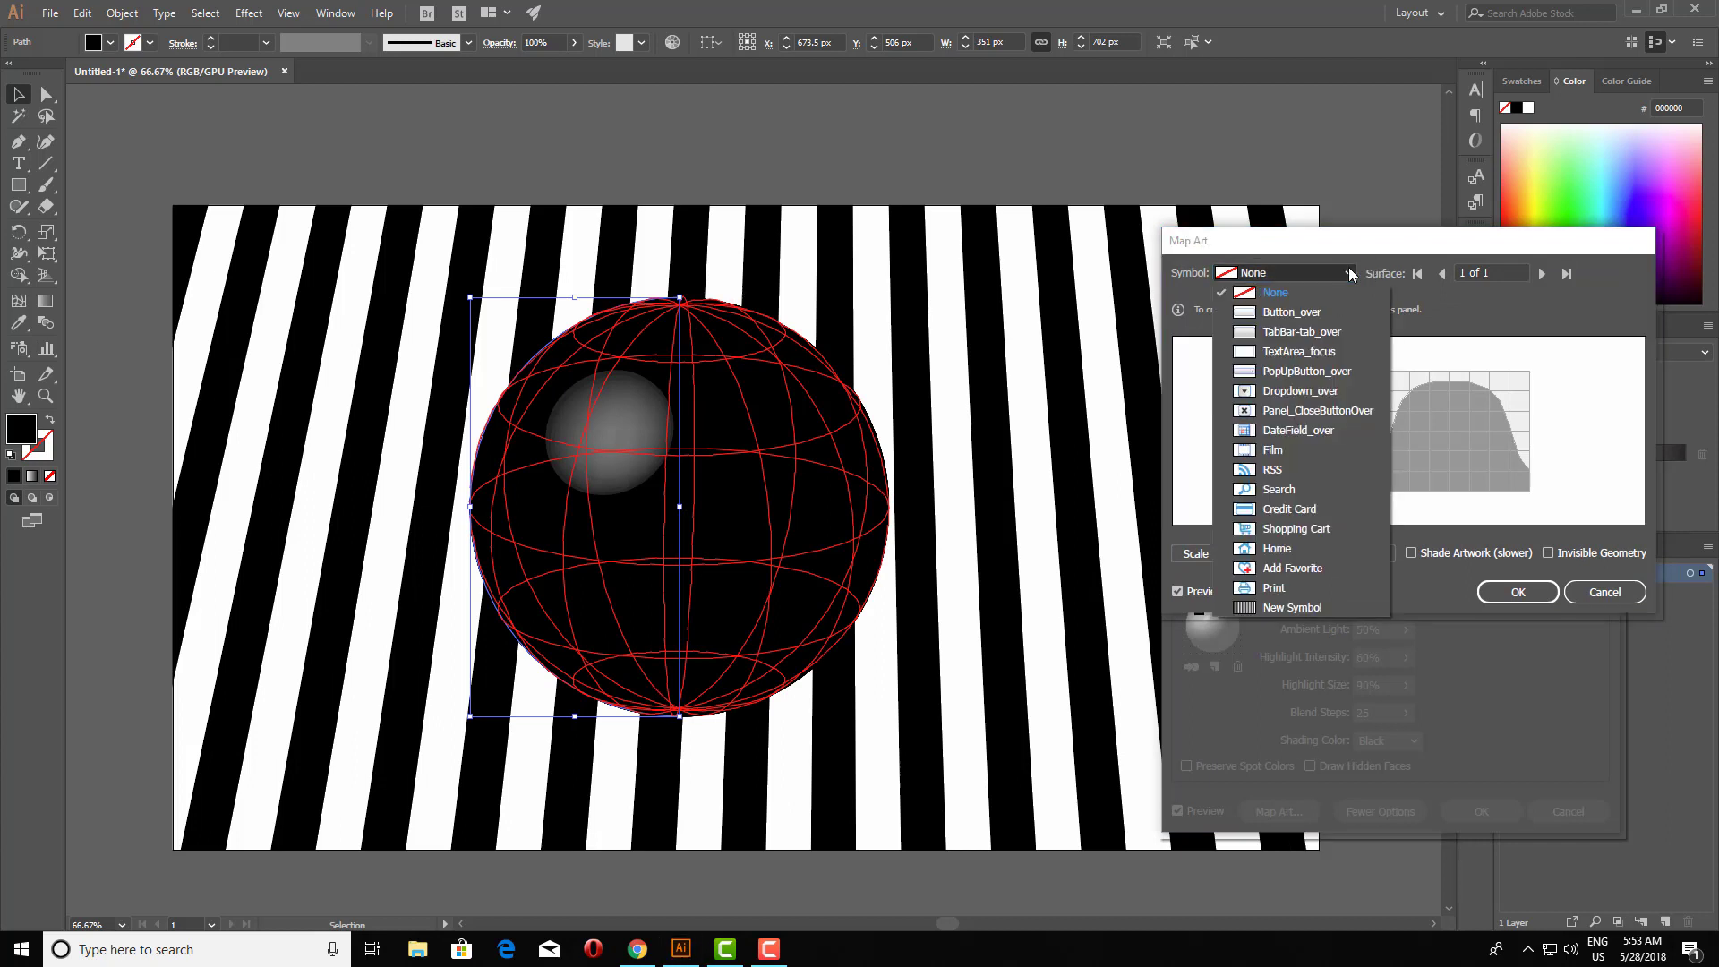
left_click(1302, 603)
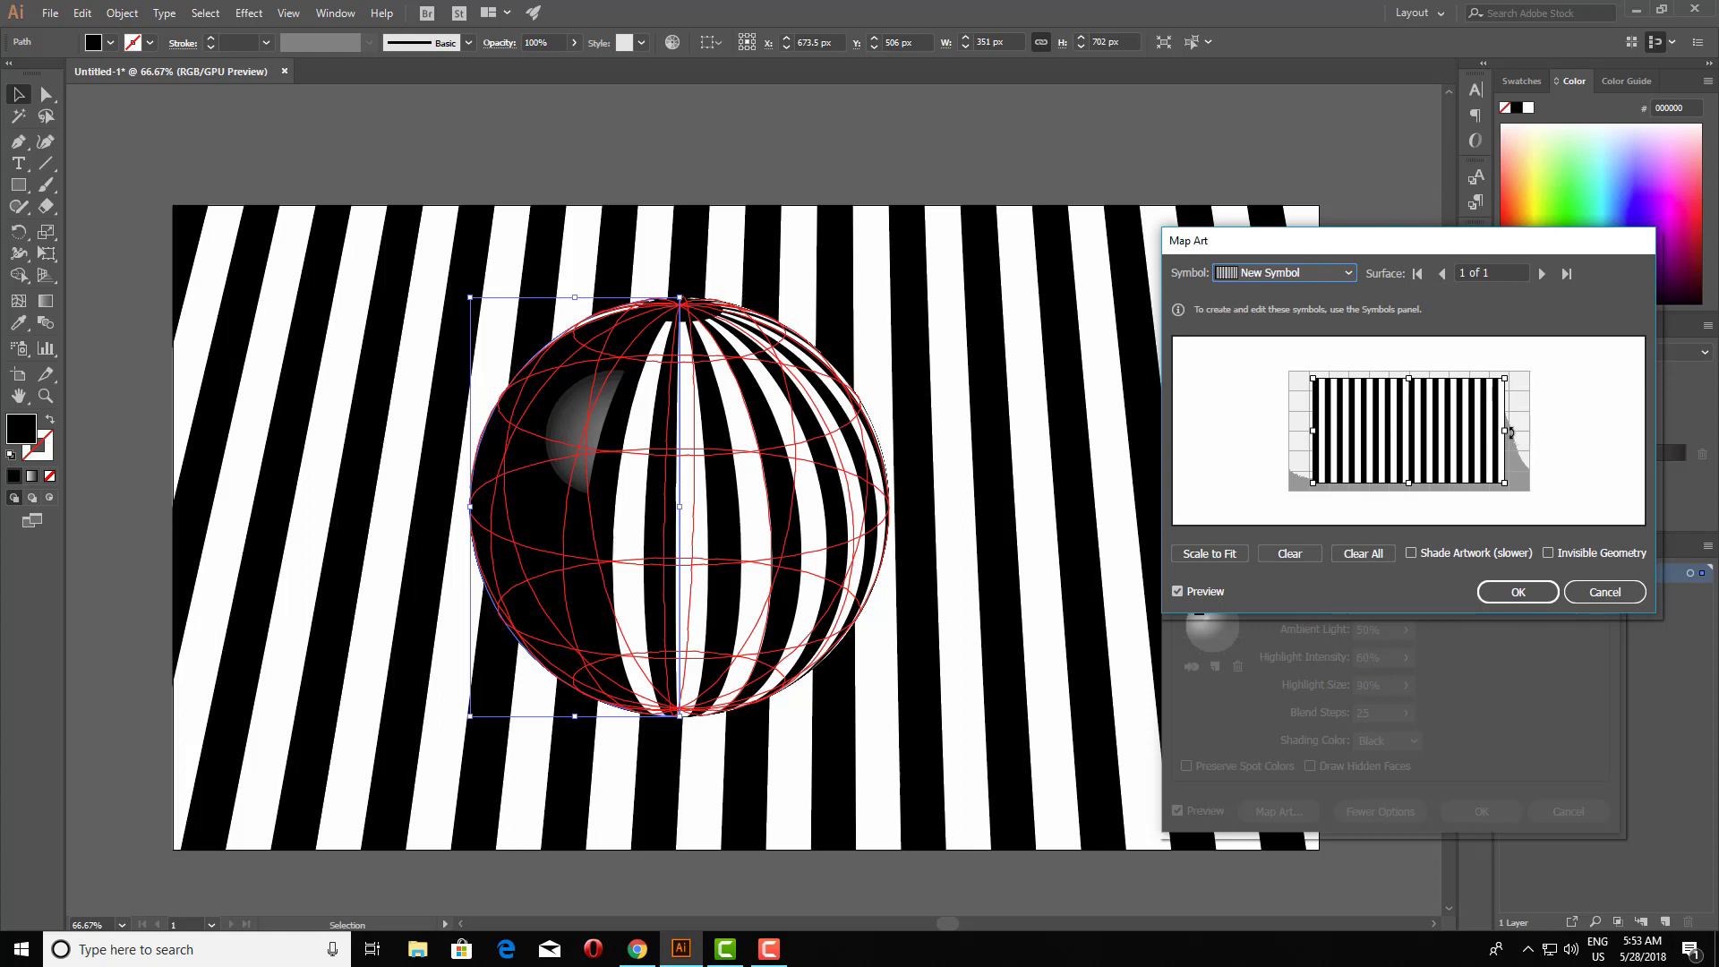
left_click_drag(1510, 432, 1425, 516)
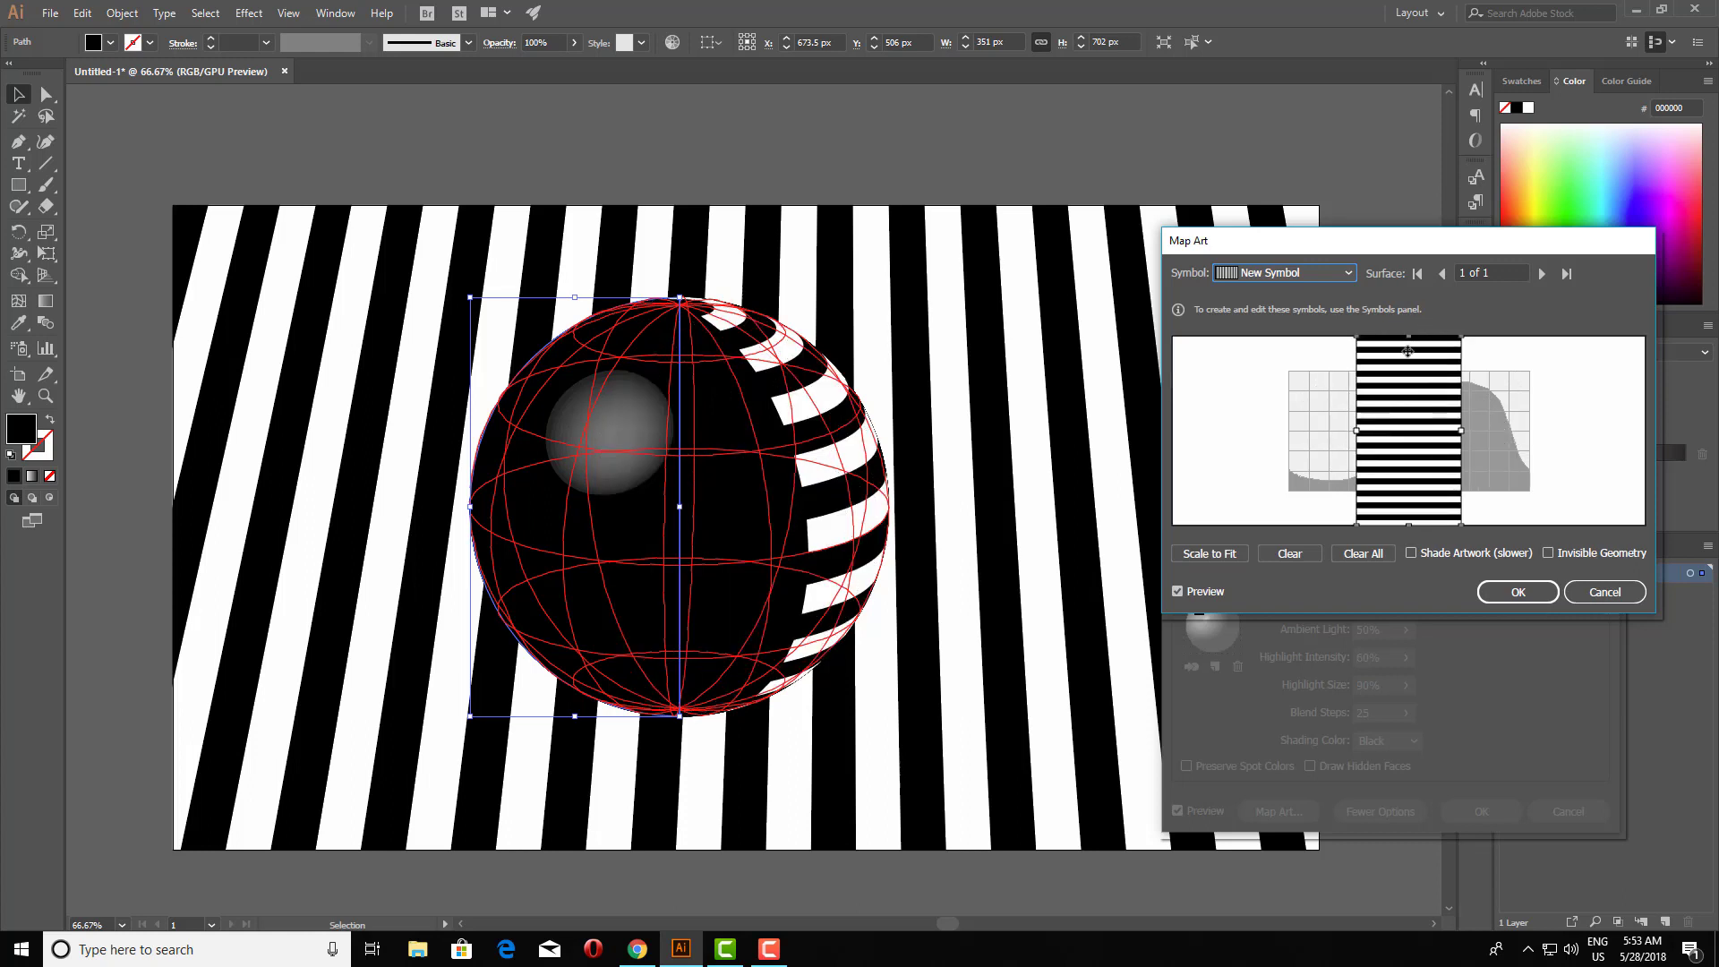
left_click_drag(1409, 351, 1410, 403)
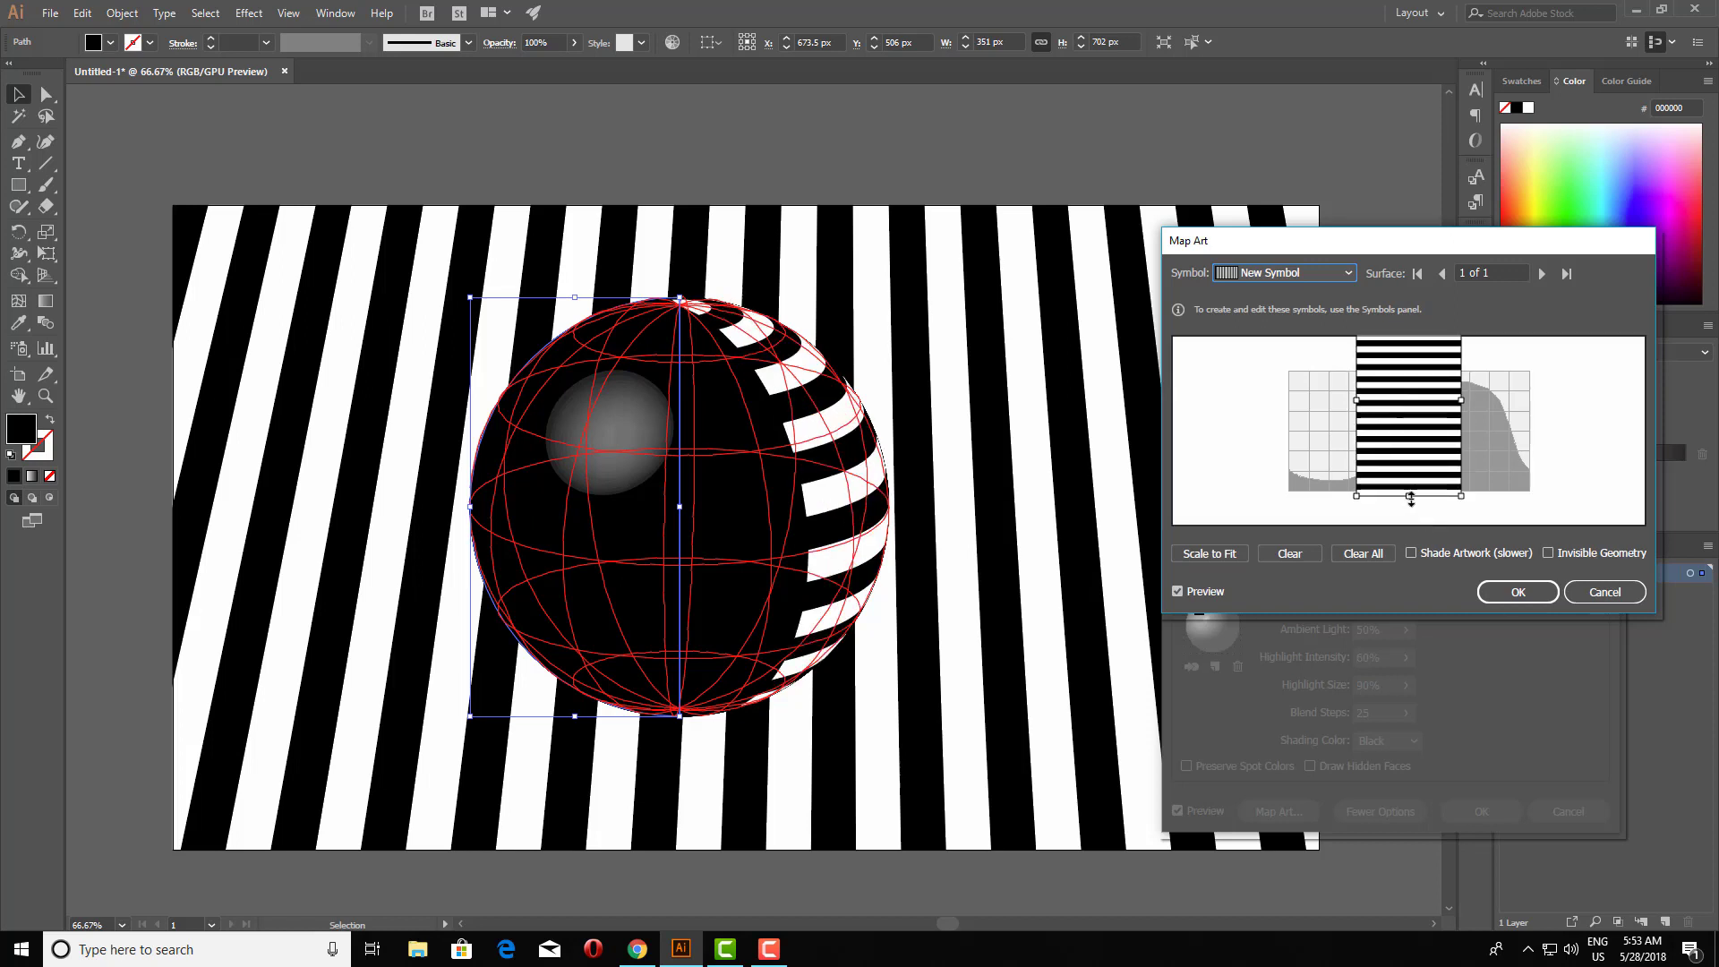
mouse_move(1411, 497)
left_mouse_down()
mouse_move(1418, 538)
mouse_move(1383, 519)
left_mouse_up()
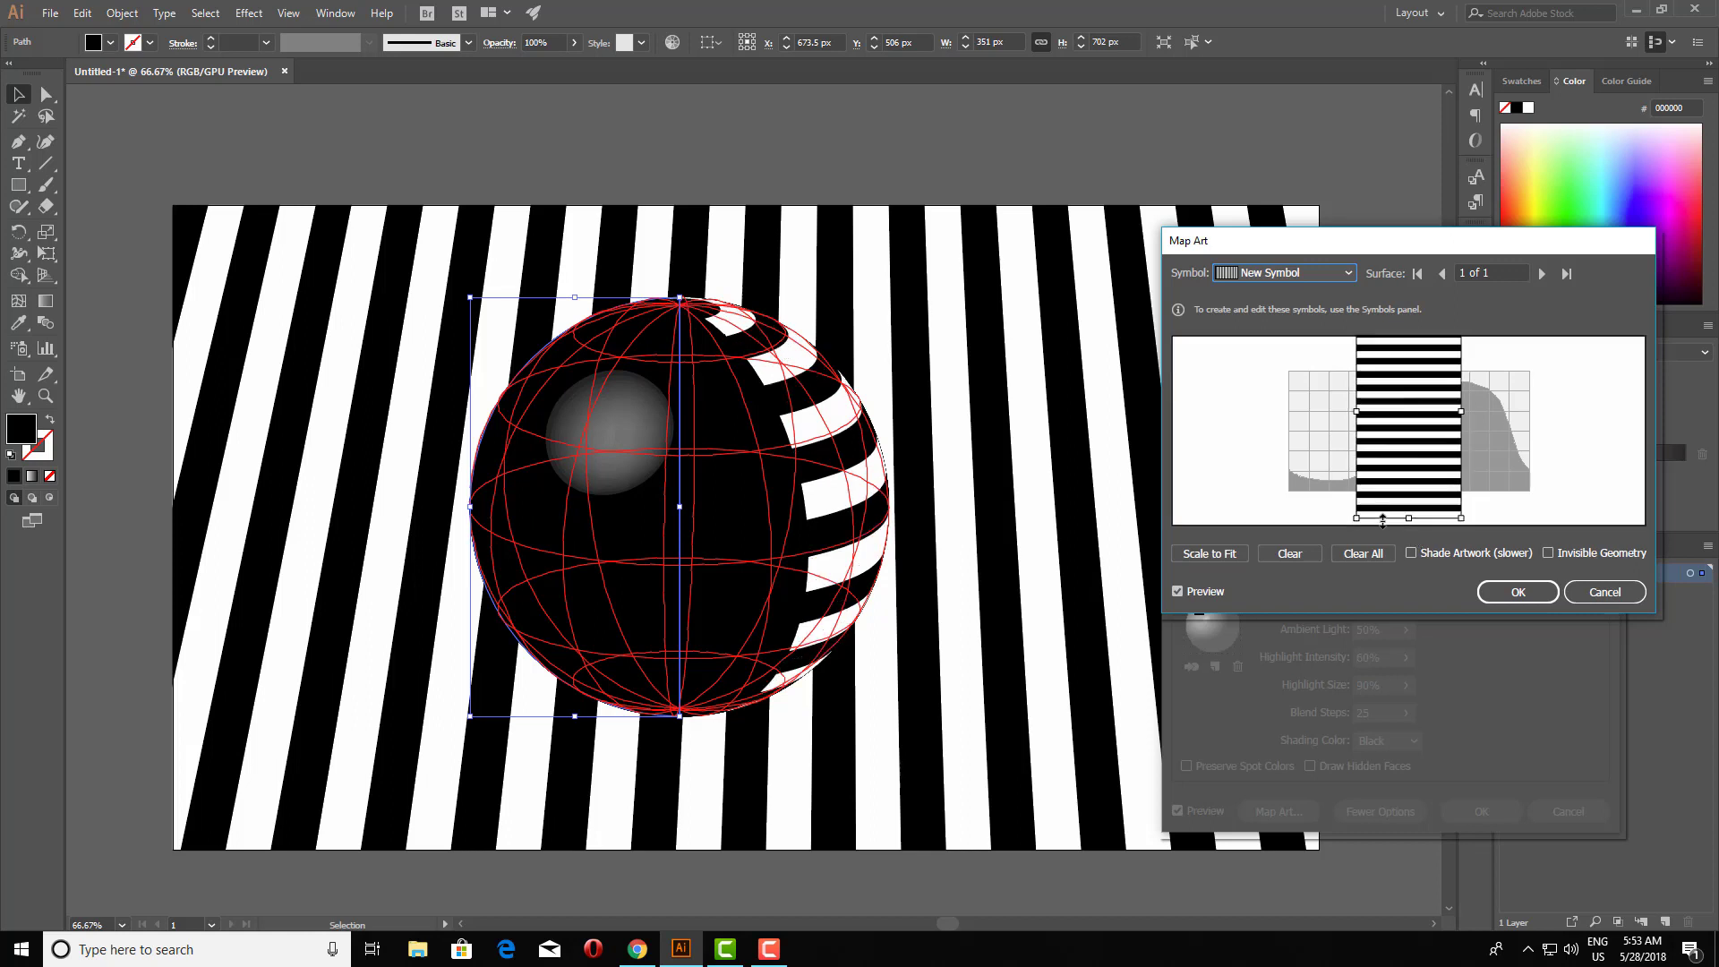
left_click_drag(1354, 411, 1315, 410)
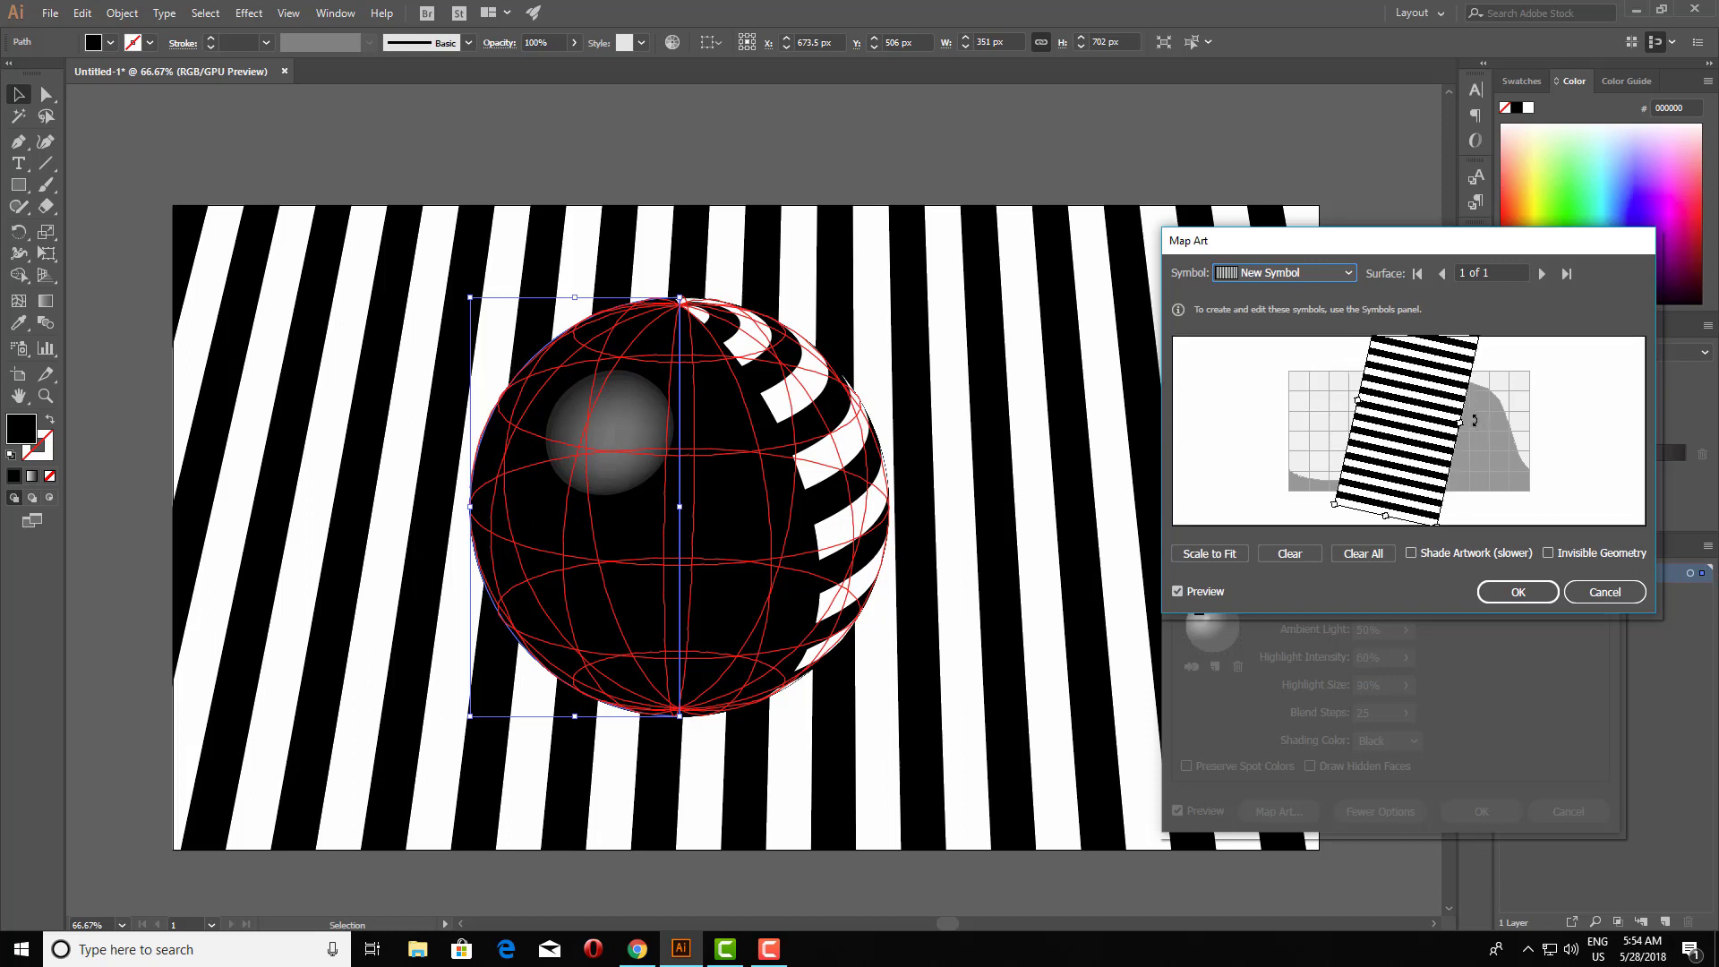
left_click_drag(1470, 402, 1472, 413)
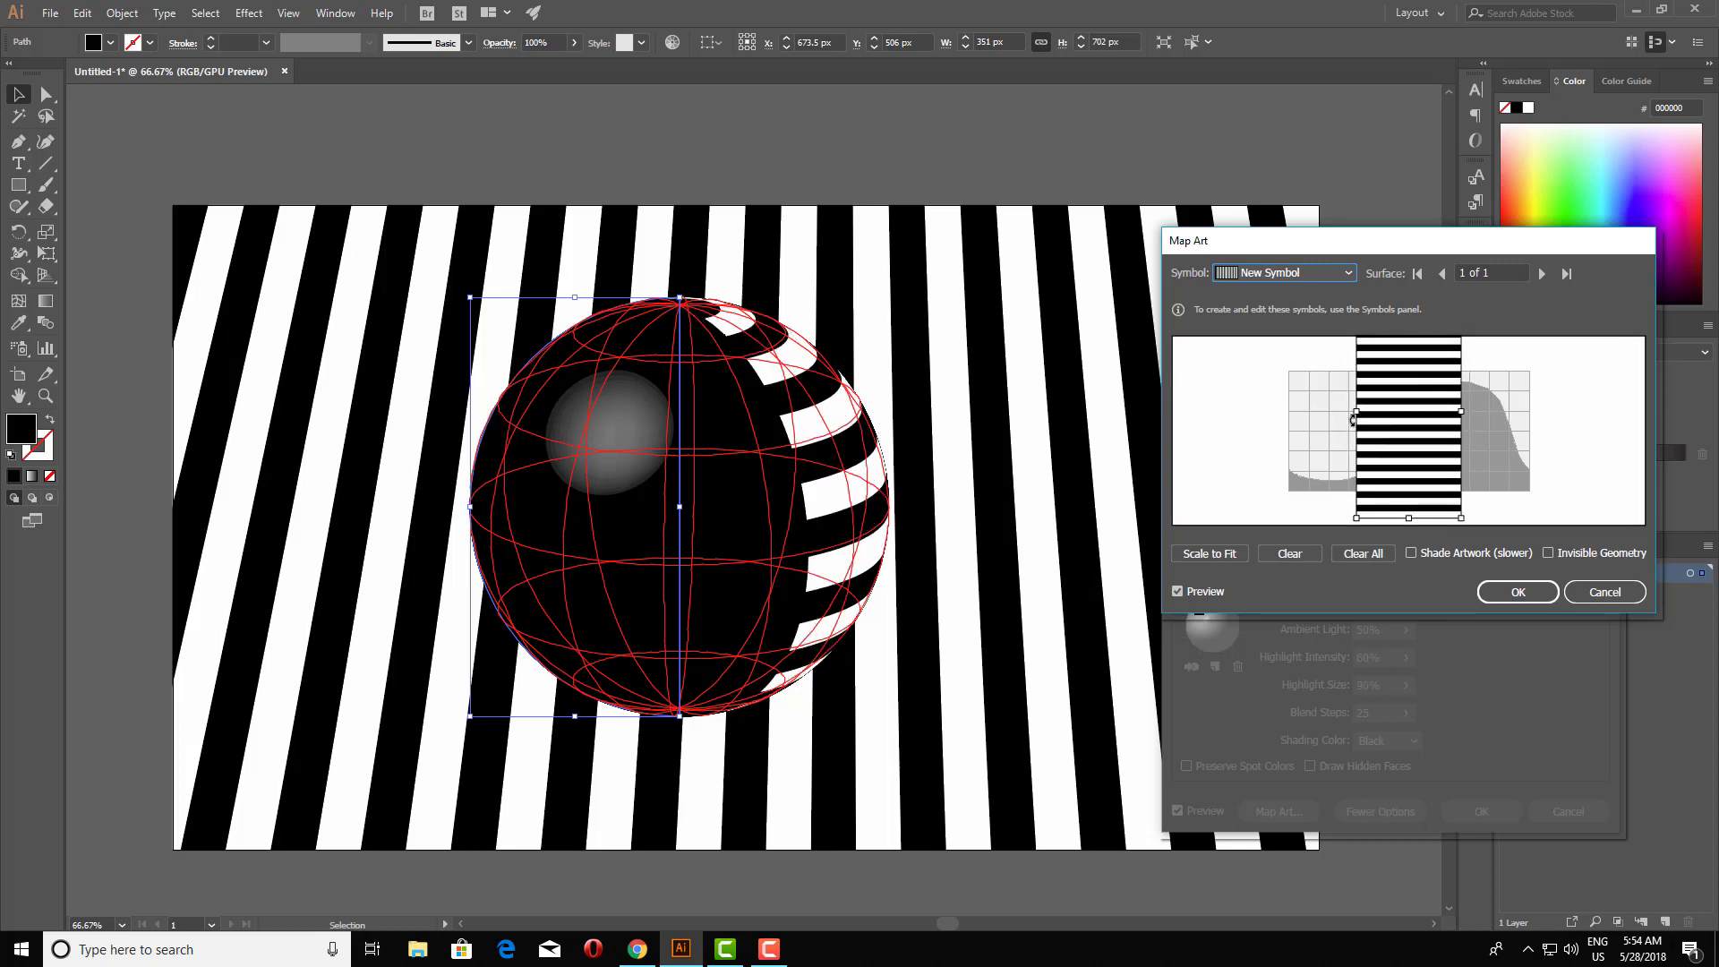
left_click_drag(1358, 411, 1289, 412)
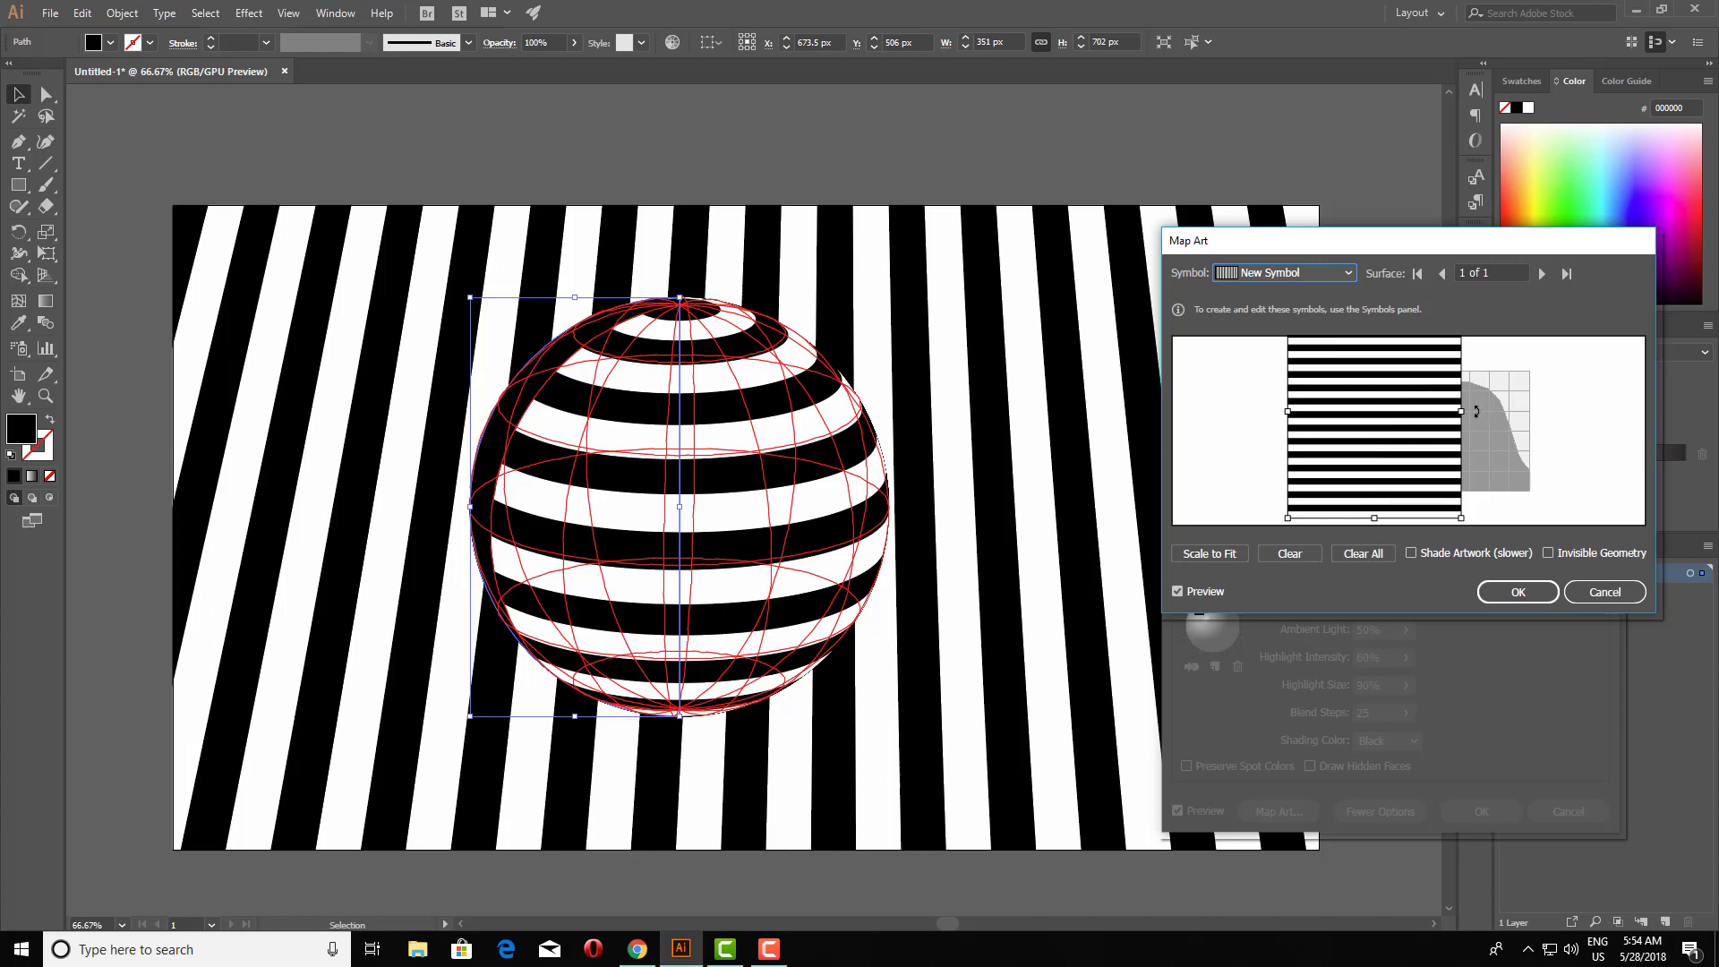
left_click_drag(1459, 412, 1537, 417)
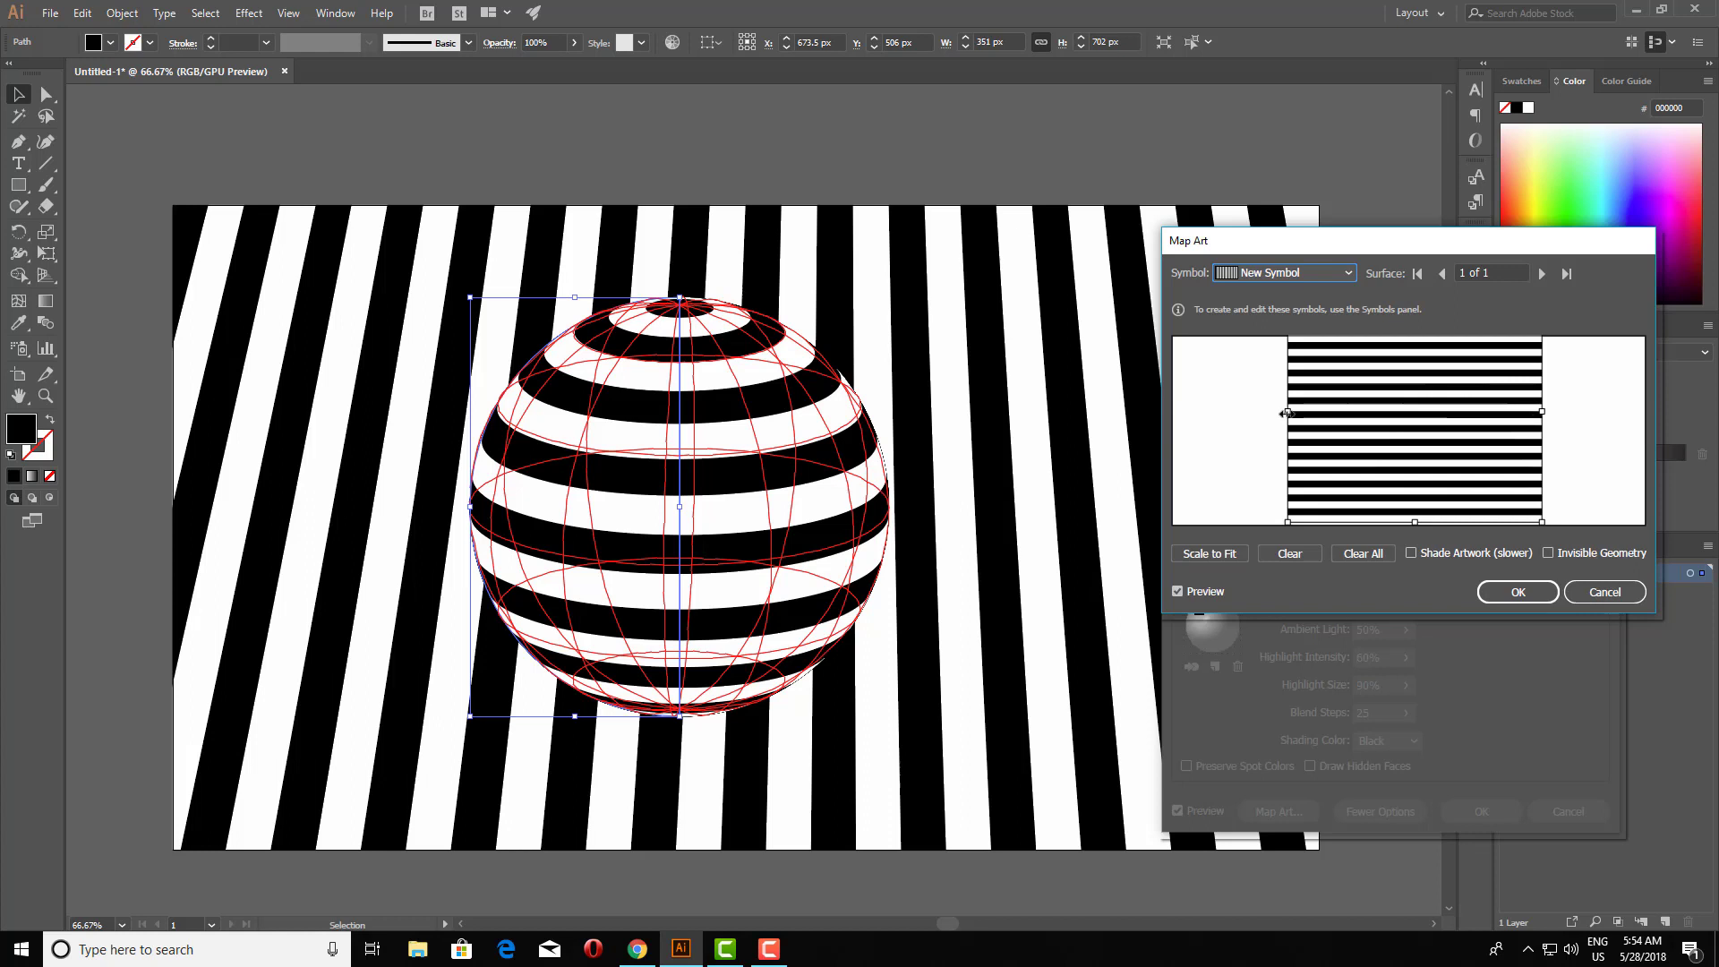
left_click_drag(1287, 414, 1278, 413)
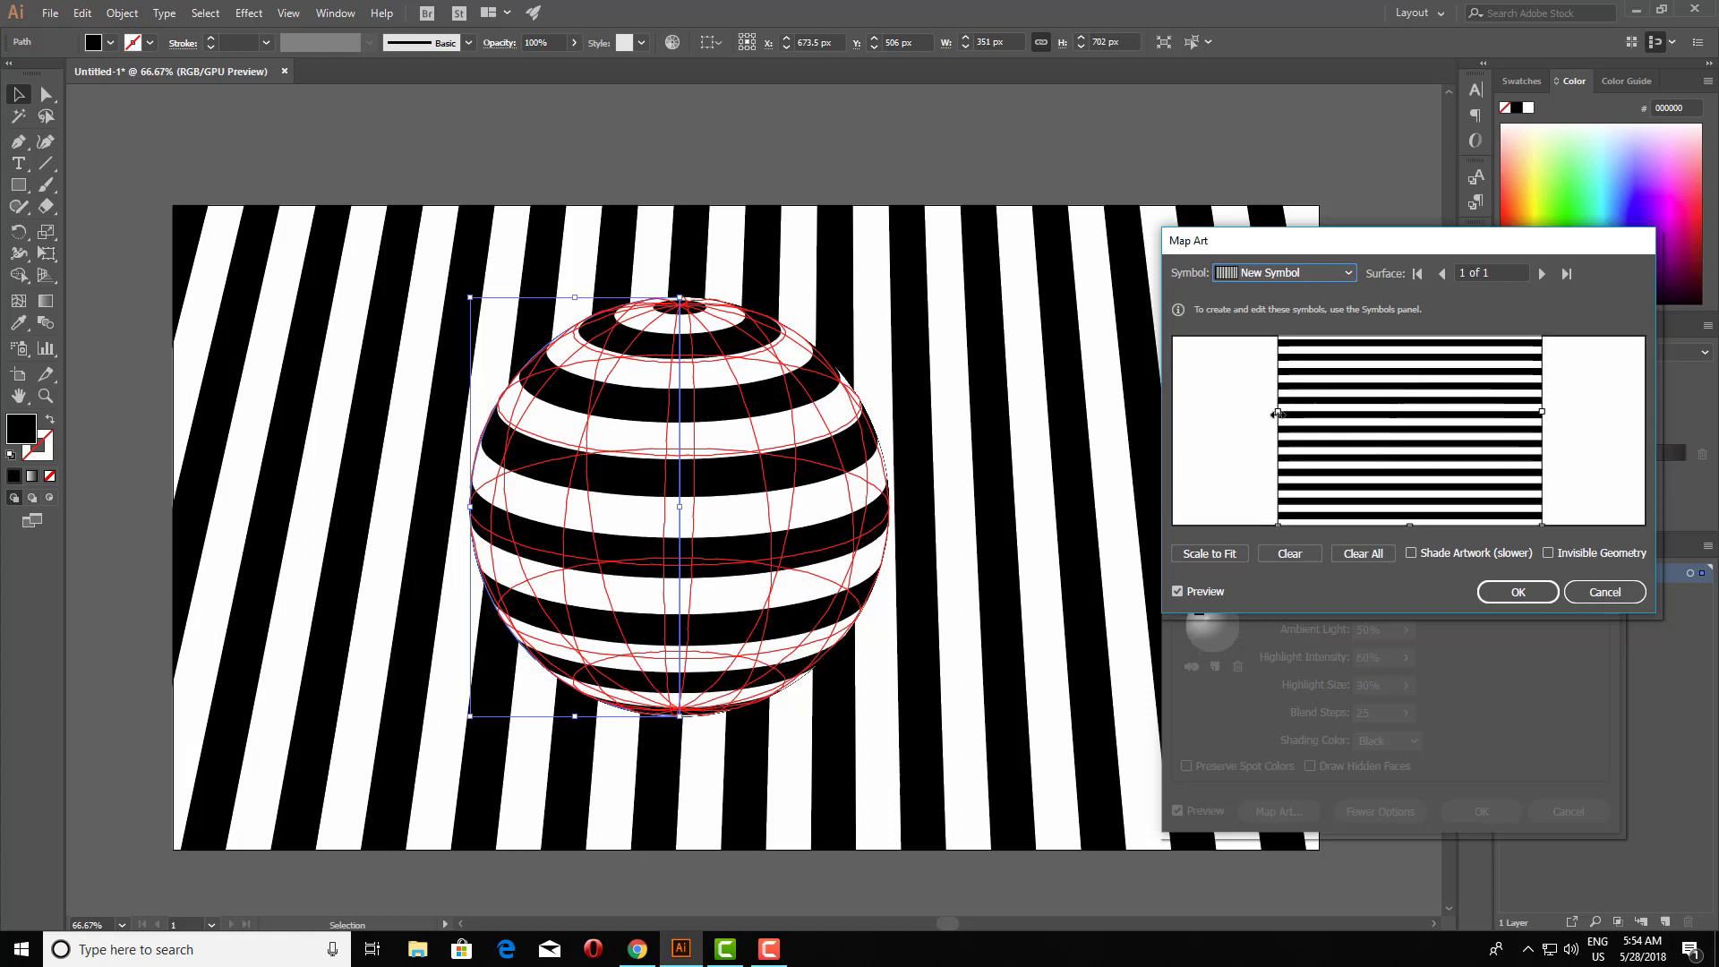
left_click(1536, 596)
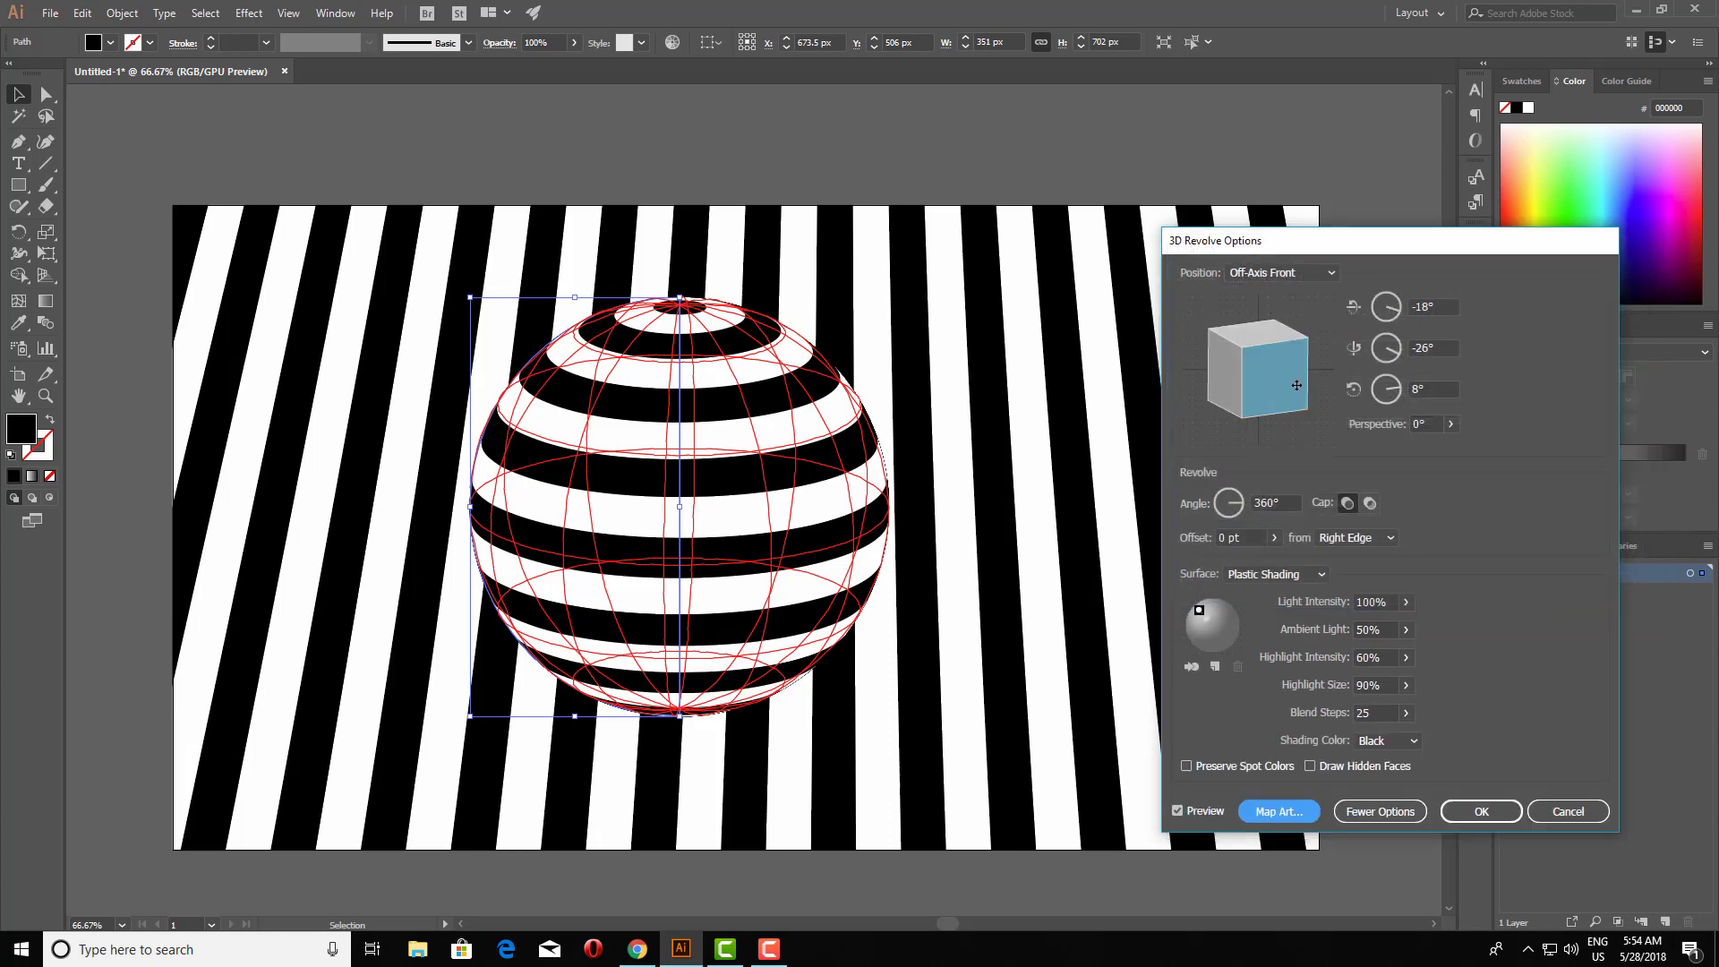
Rotate the striped sphere to 42°, 11°, 86° and apply the 3D Revolve effect.
mouse_move(1297, 385)
left_mouse_down()
mouse_move(1316, 359)
mouse_move(1278, 441)
mouse_move(1298, 400)
left_mouse_up()
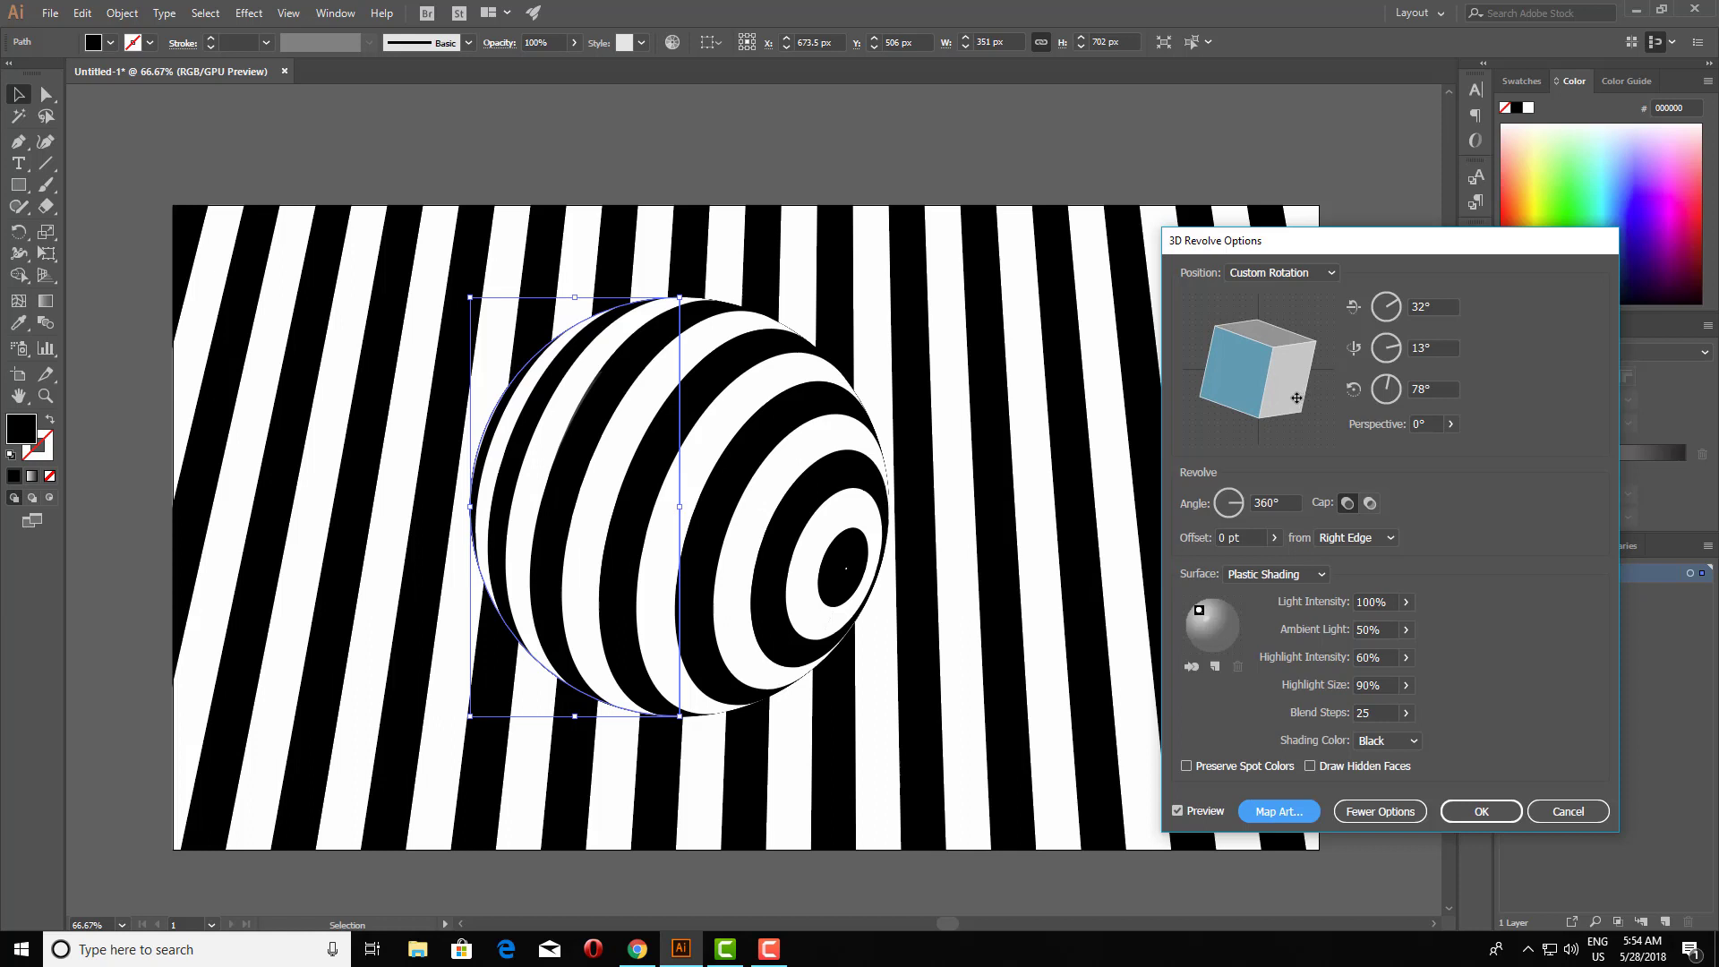
left_click_drag(1297, 398, 1290, 396)
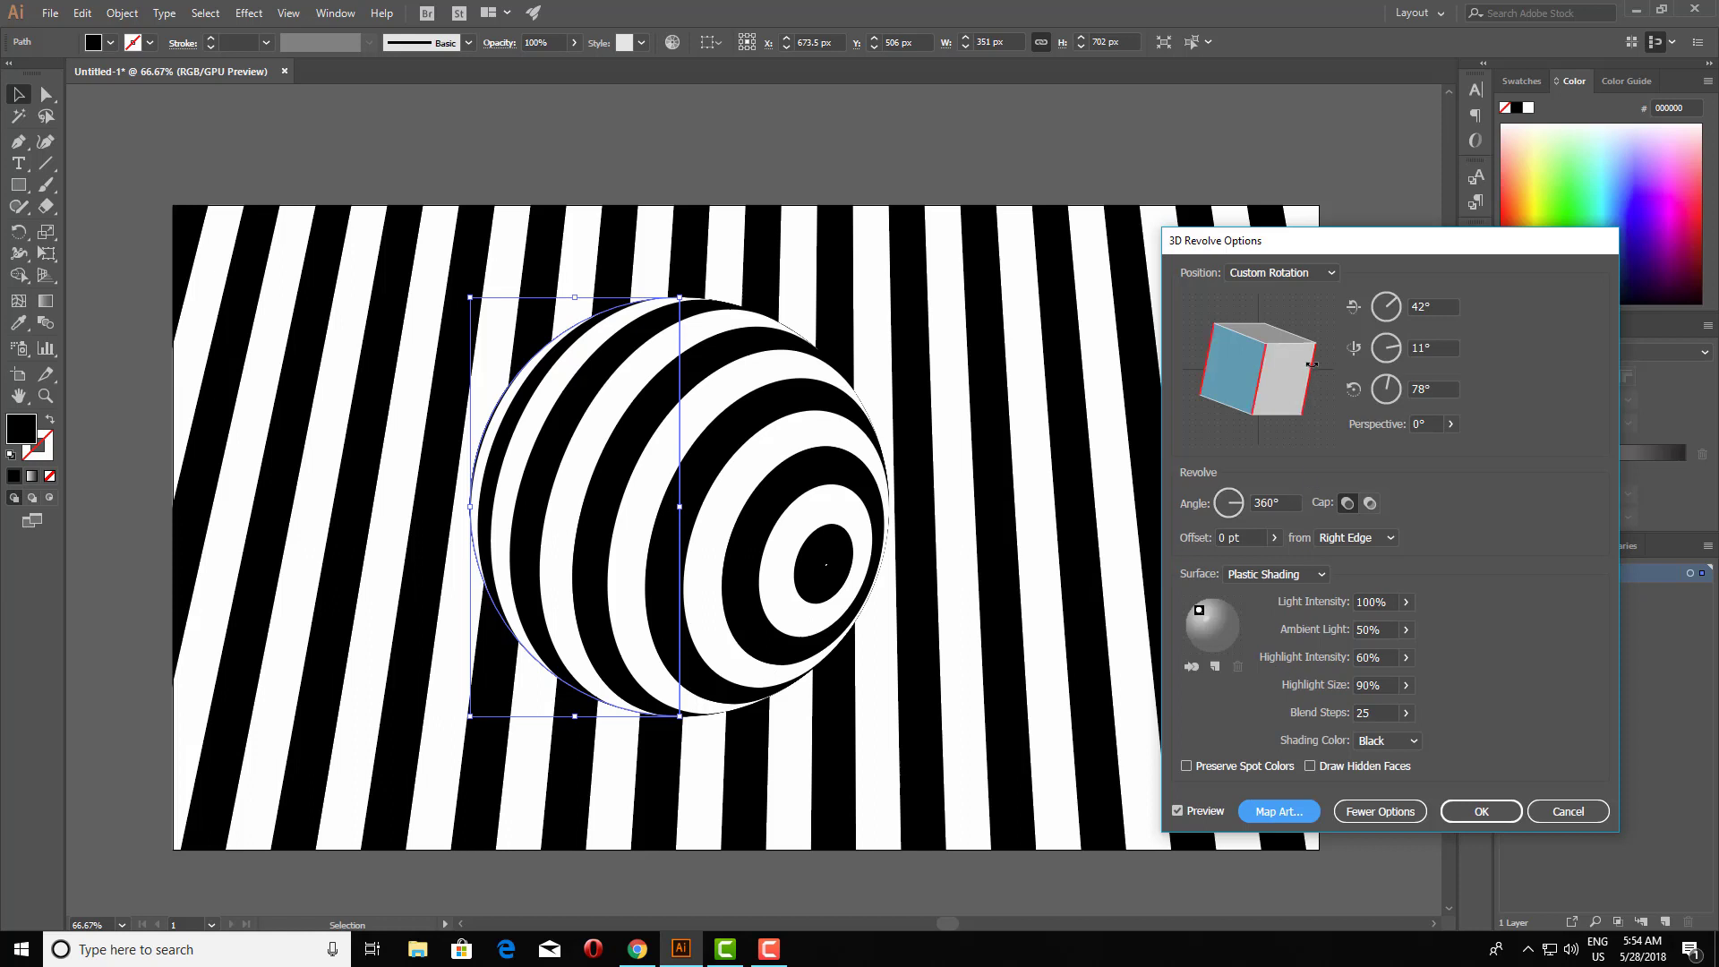
left_click_drag(1322, 341, 1321, 332)
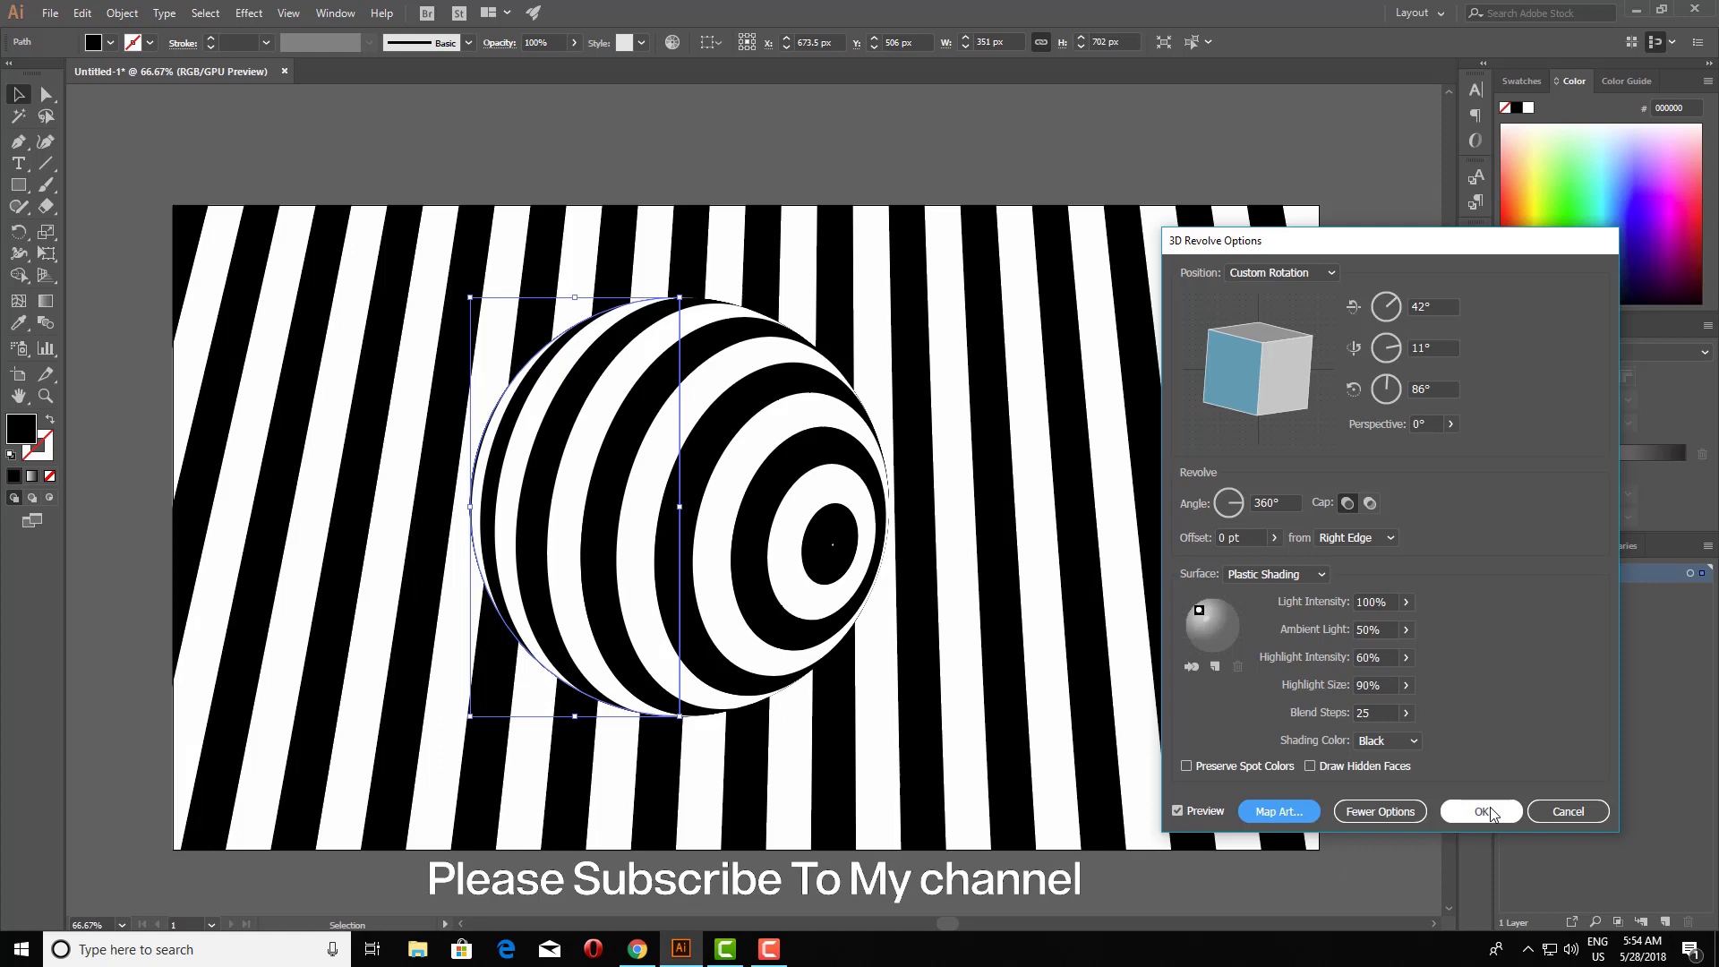
left_click(1491, 812)
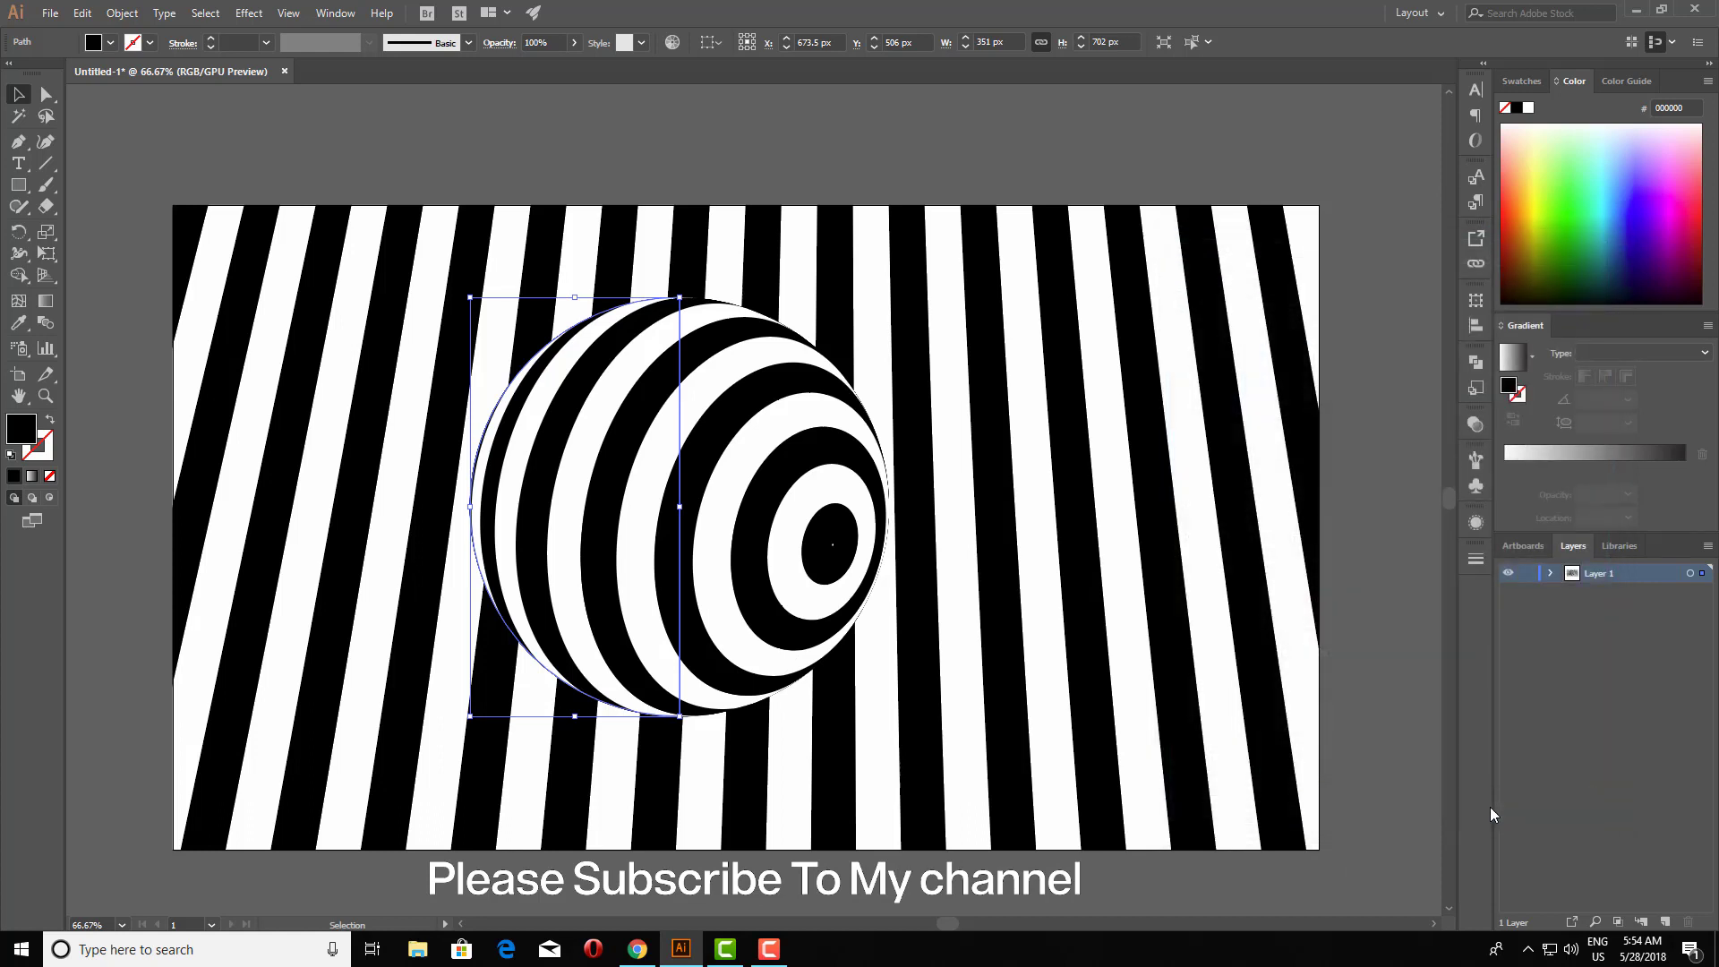
Expand the sphere's appearance and paste a copy in front of it.
left_click(122, 13)
left_click(168, 224)
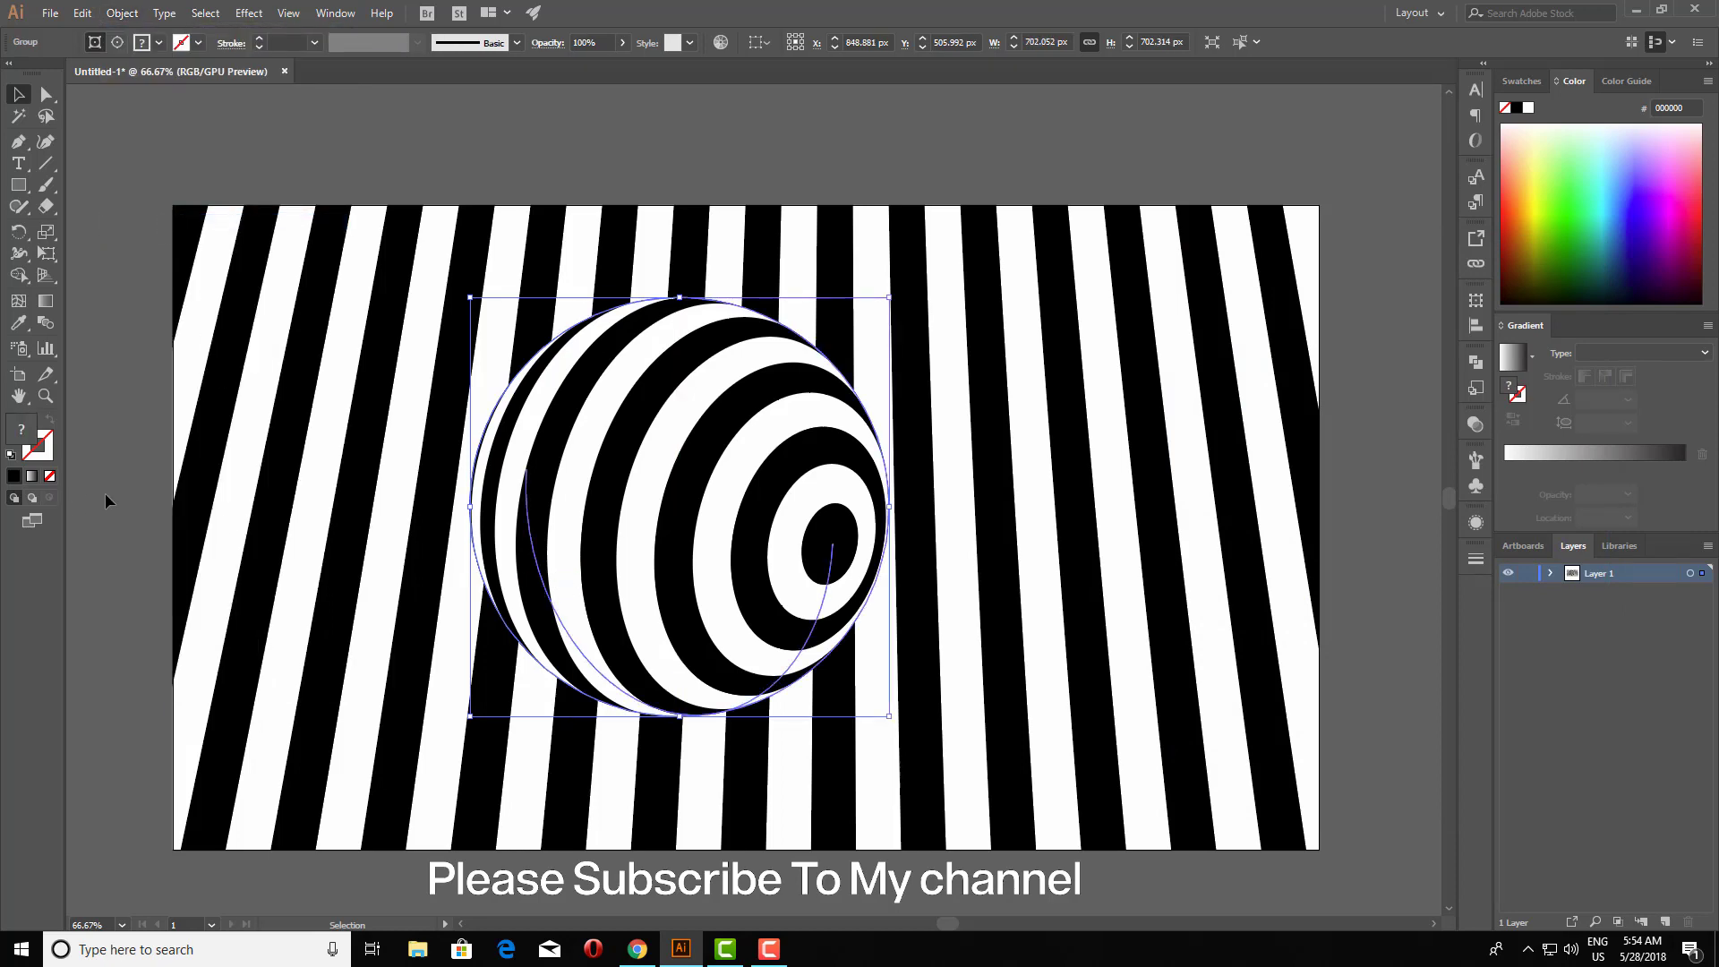
key("ctrl+z")
key("ctrl+shift+z")
left_click(82, 13)
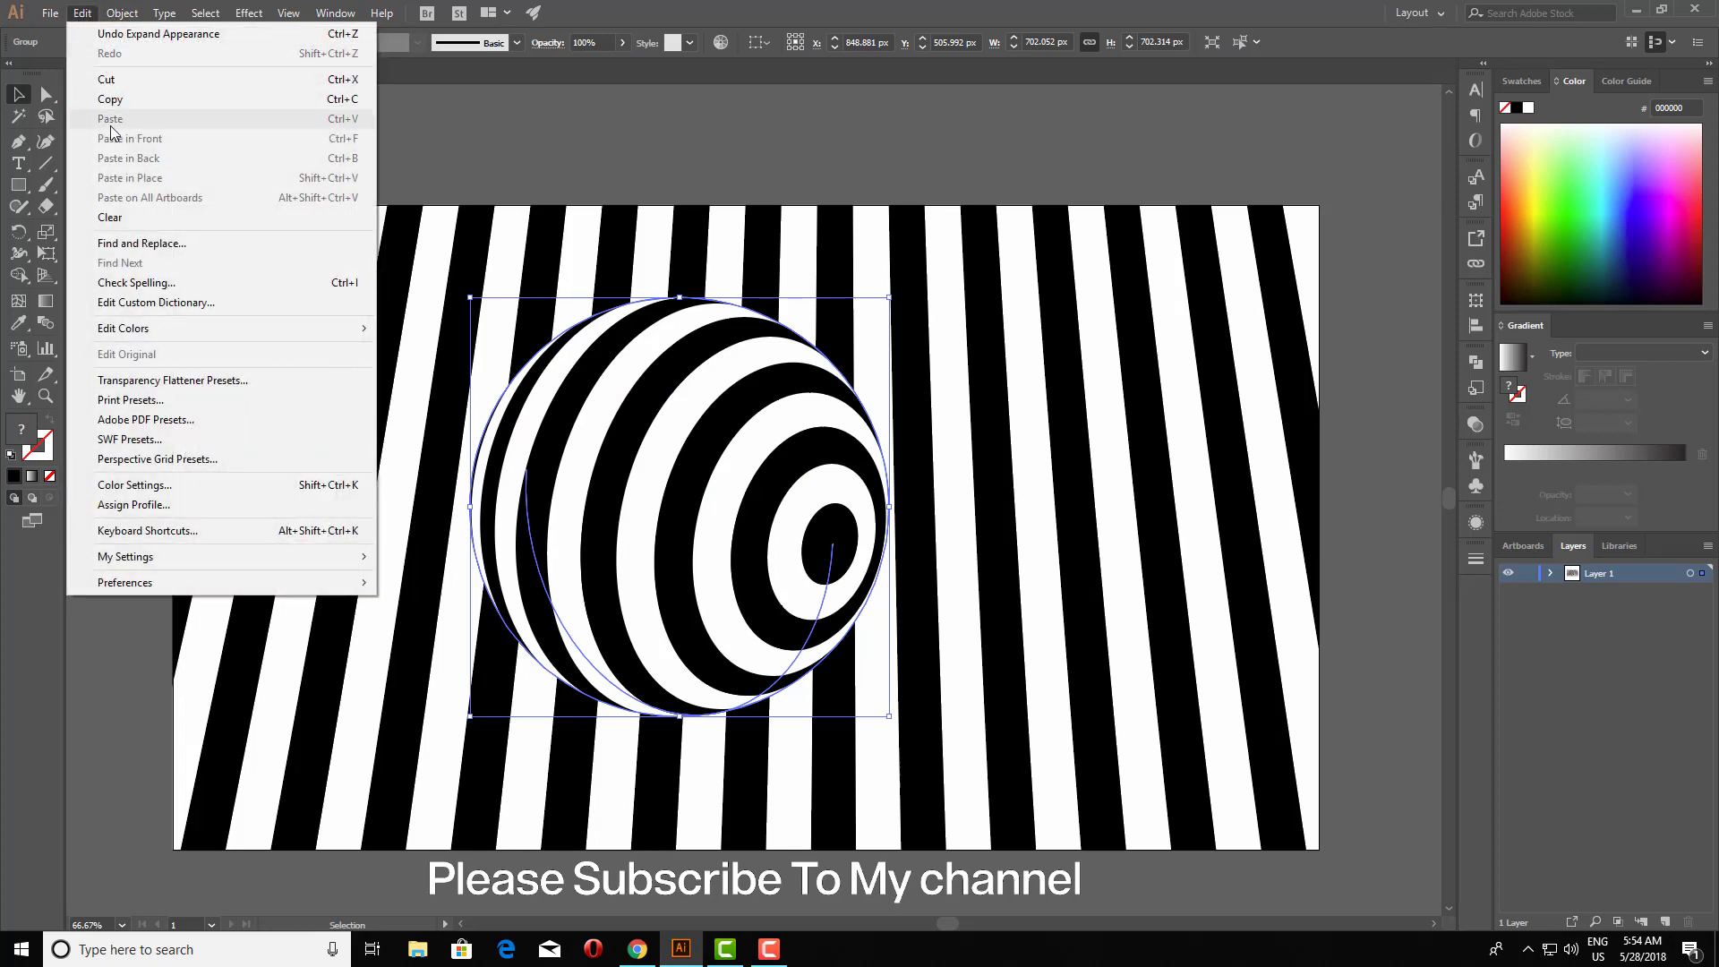
left_click(112, 100)
left_click(82, 13)
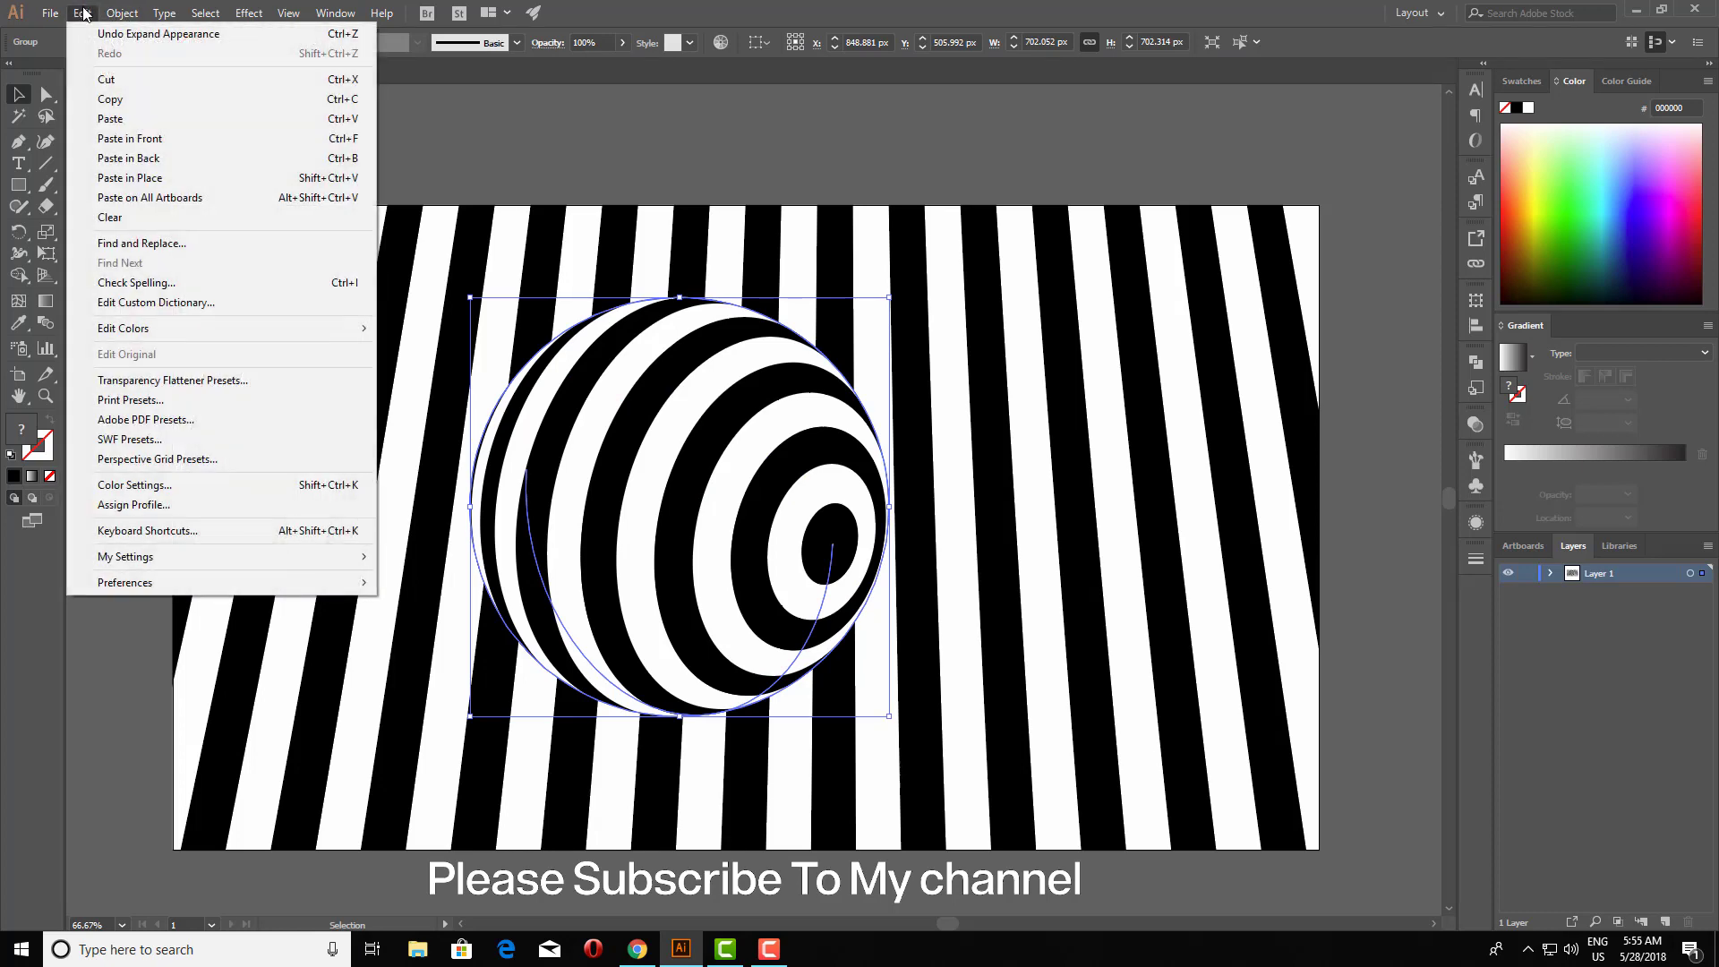
left_click(172, 146)
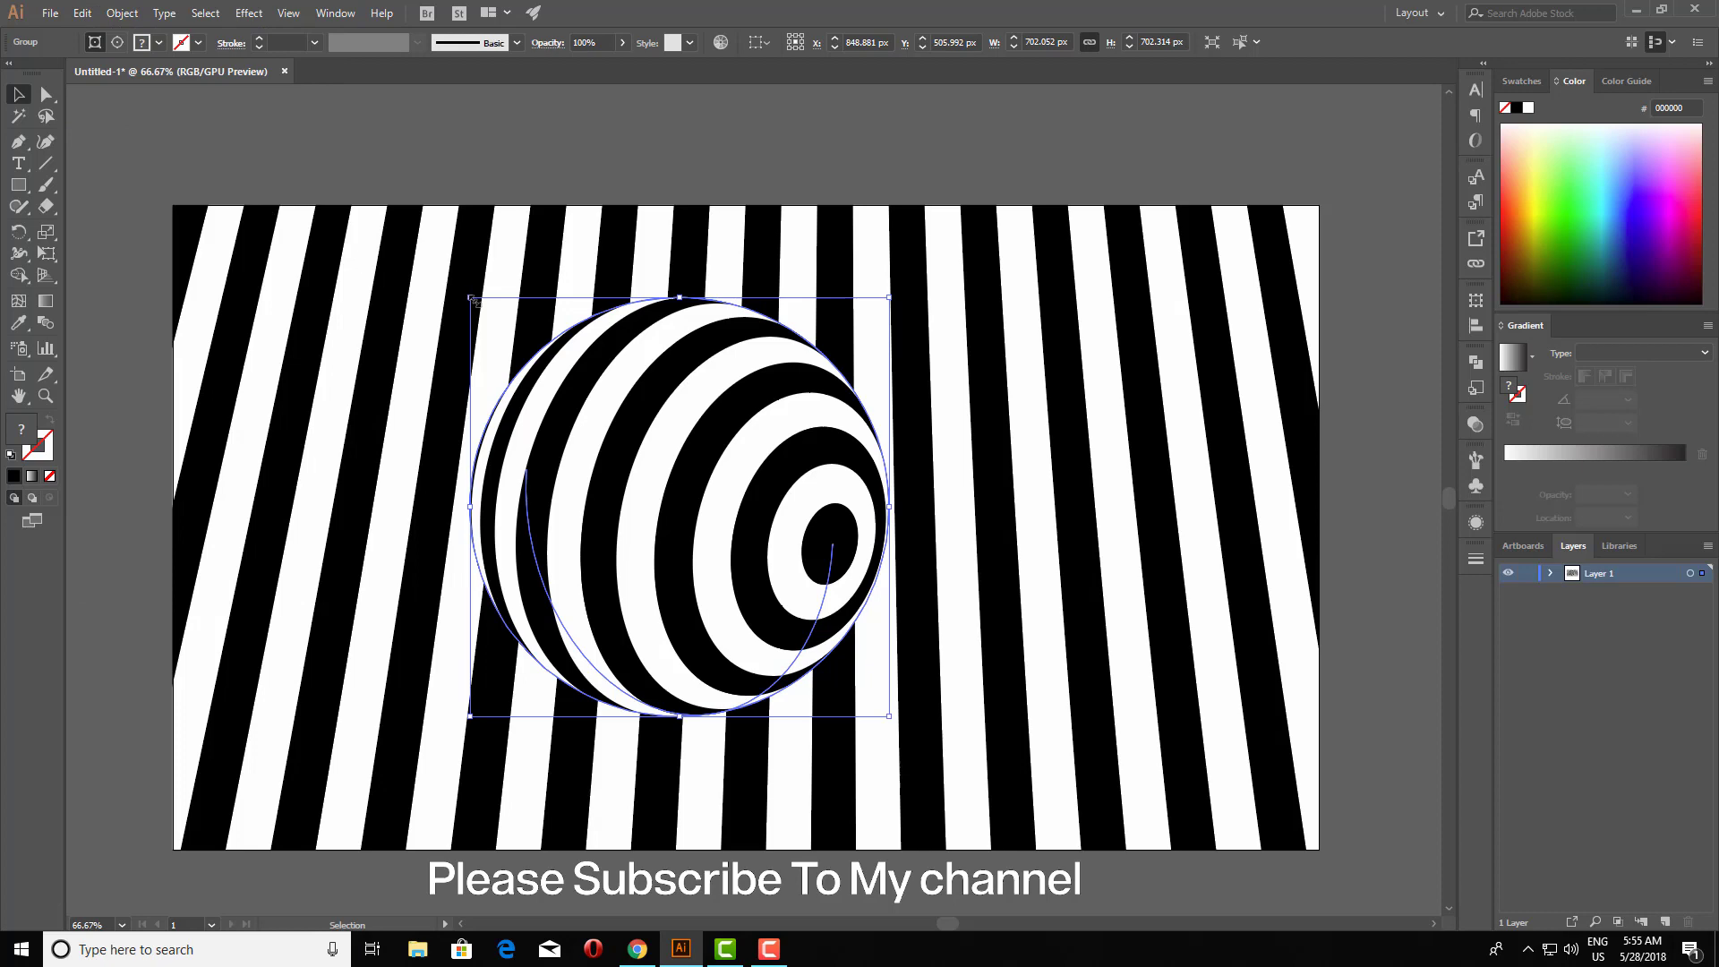
Flip and flatten the copy into an ellipse of about 843 × 406 px, tilted about 7°, under the sphere.
left_click_drag(472, 299, 1343, 868)
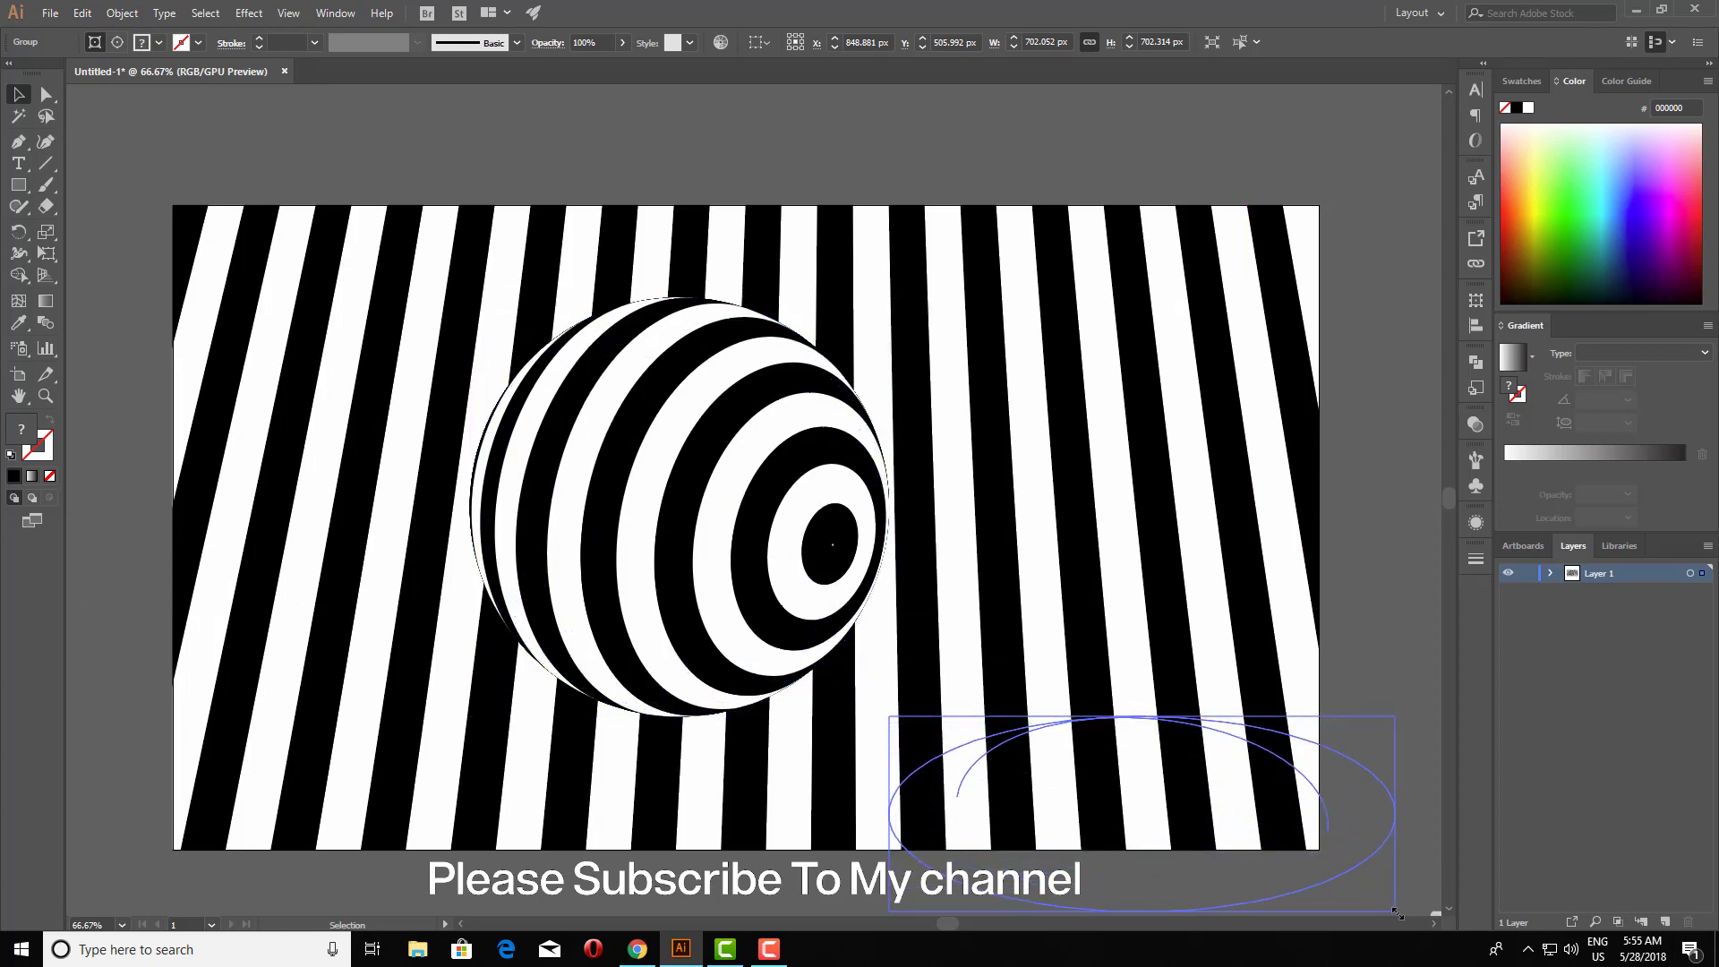
left_click_drag(1343, 869, 1395, 913)
left_click_drag(1164, 788, 821, 620)
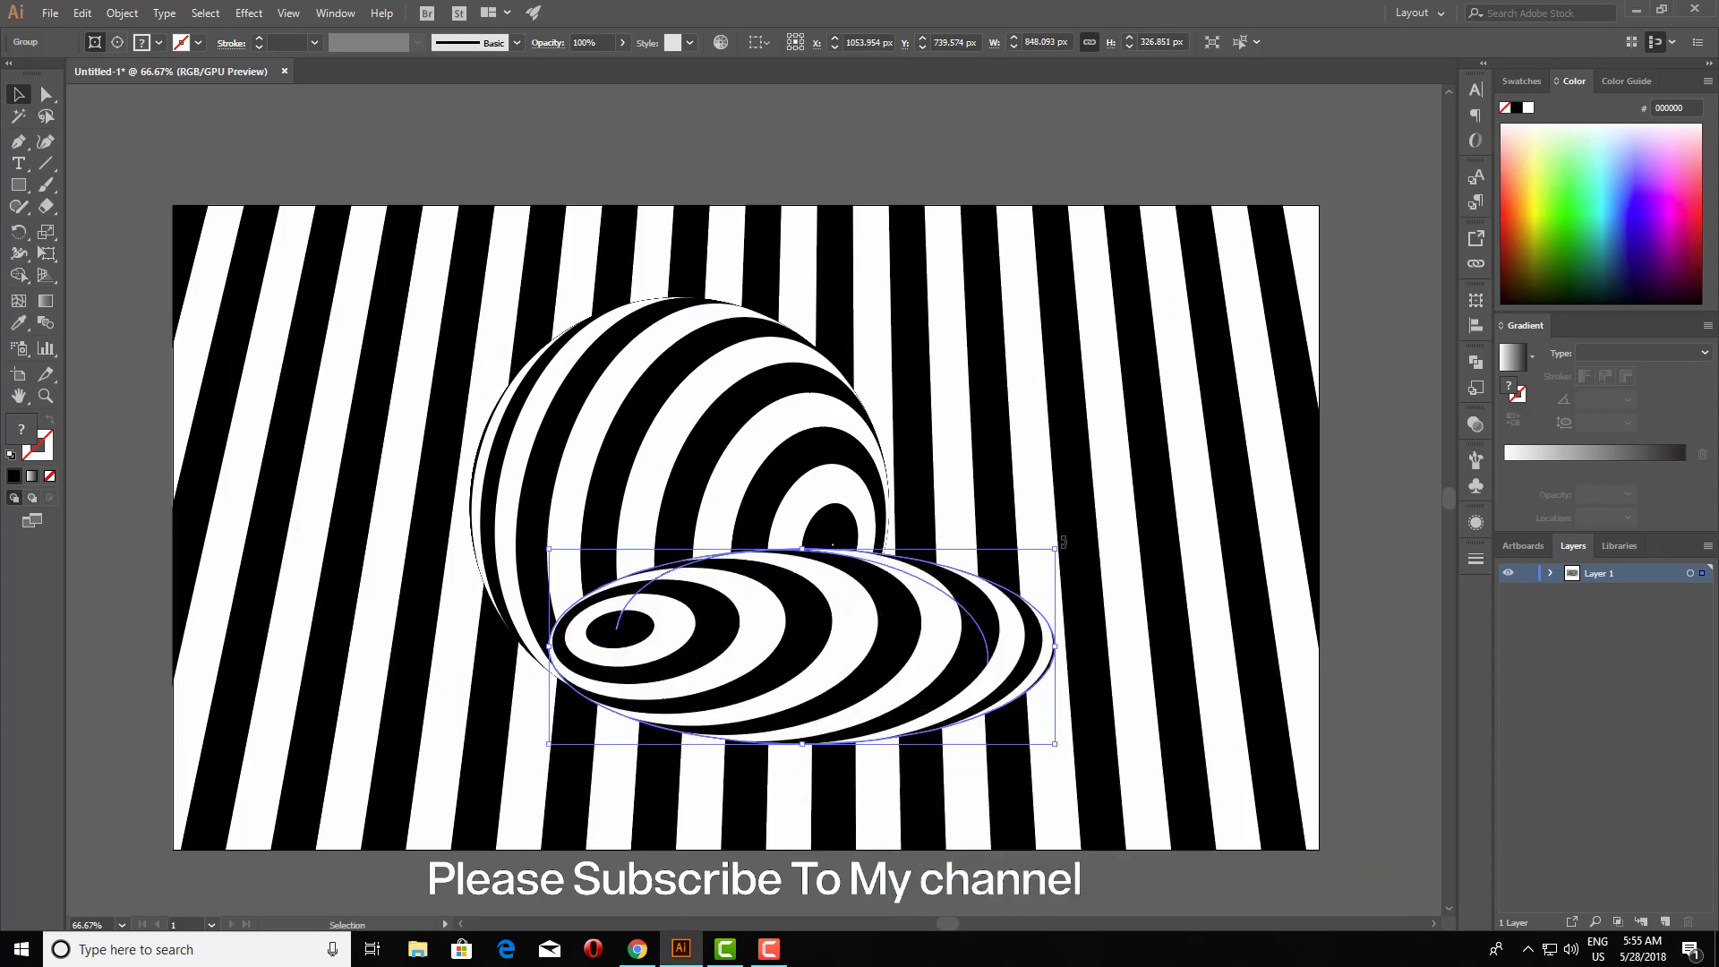
left_click_drag(1063, 542, 1068, 576)
left_click_drag(815, 547, 823, 509)
left_click_drag(808, 615, 771, 614)
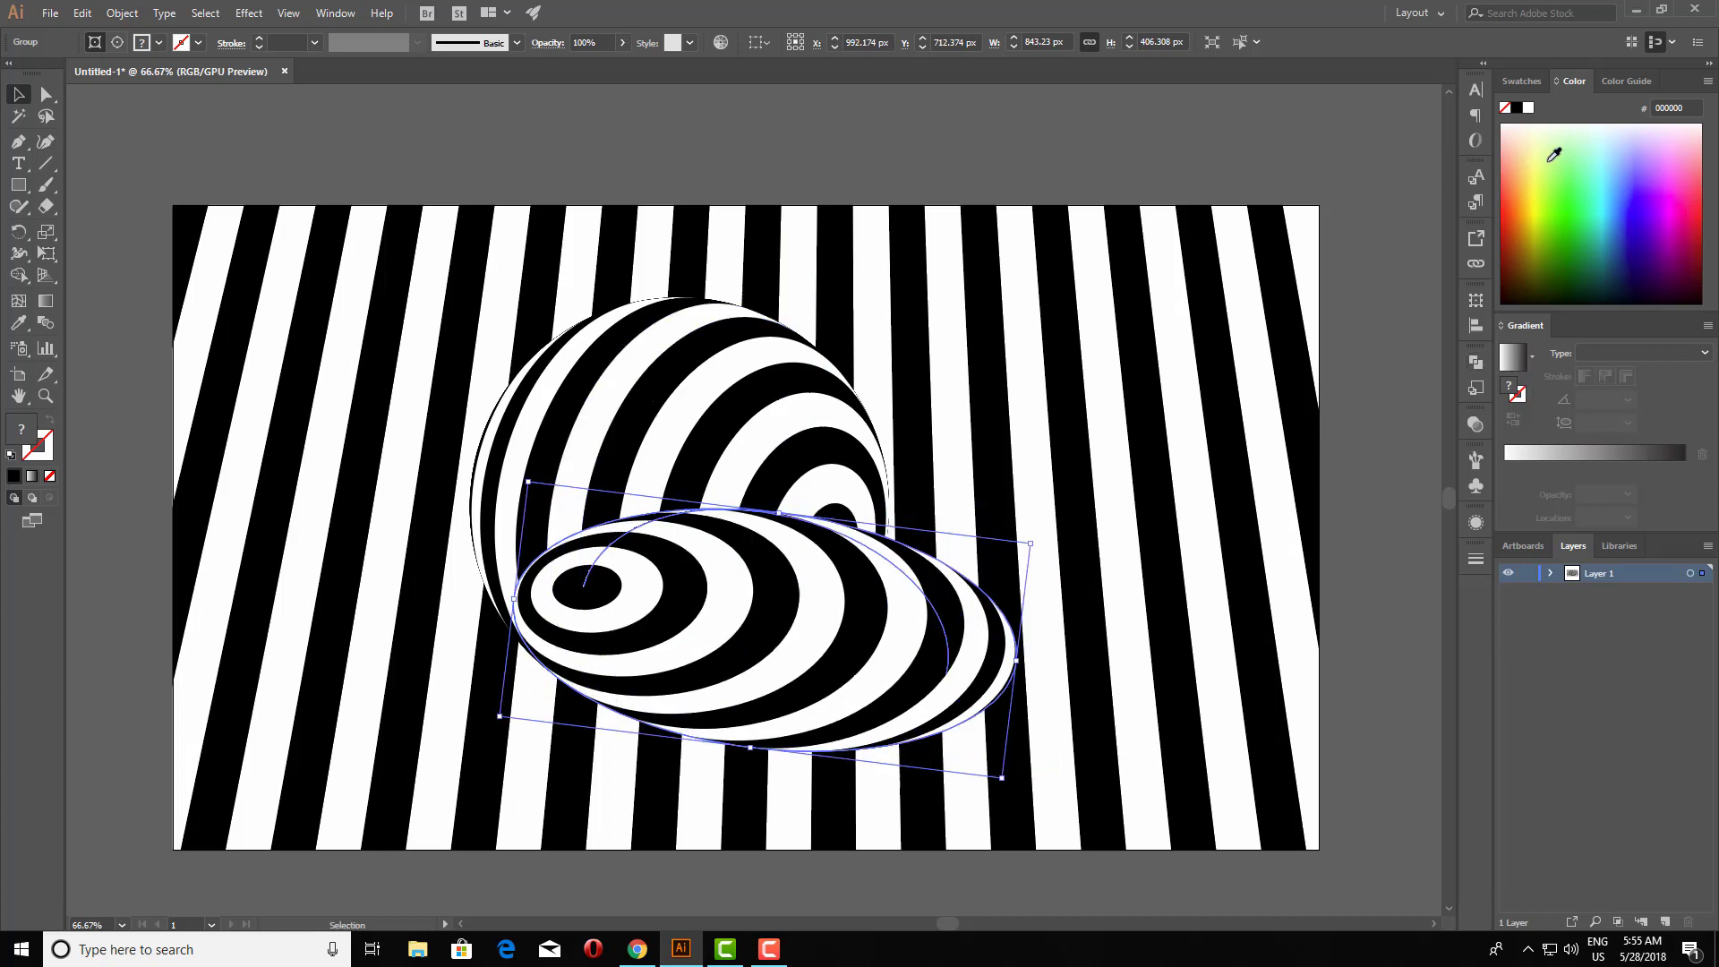
Unite the ellipses into one oval filled with a reversed linear gradient, dark left to light right.
left_click(1526, 83)
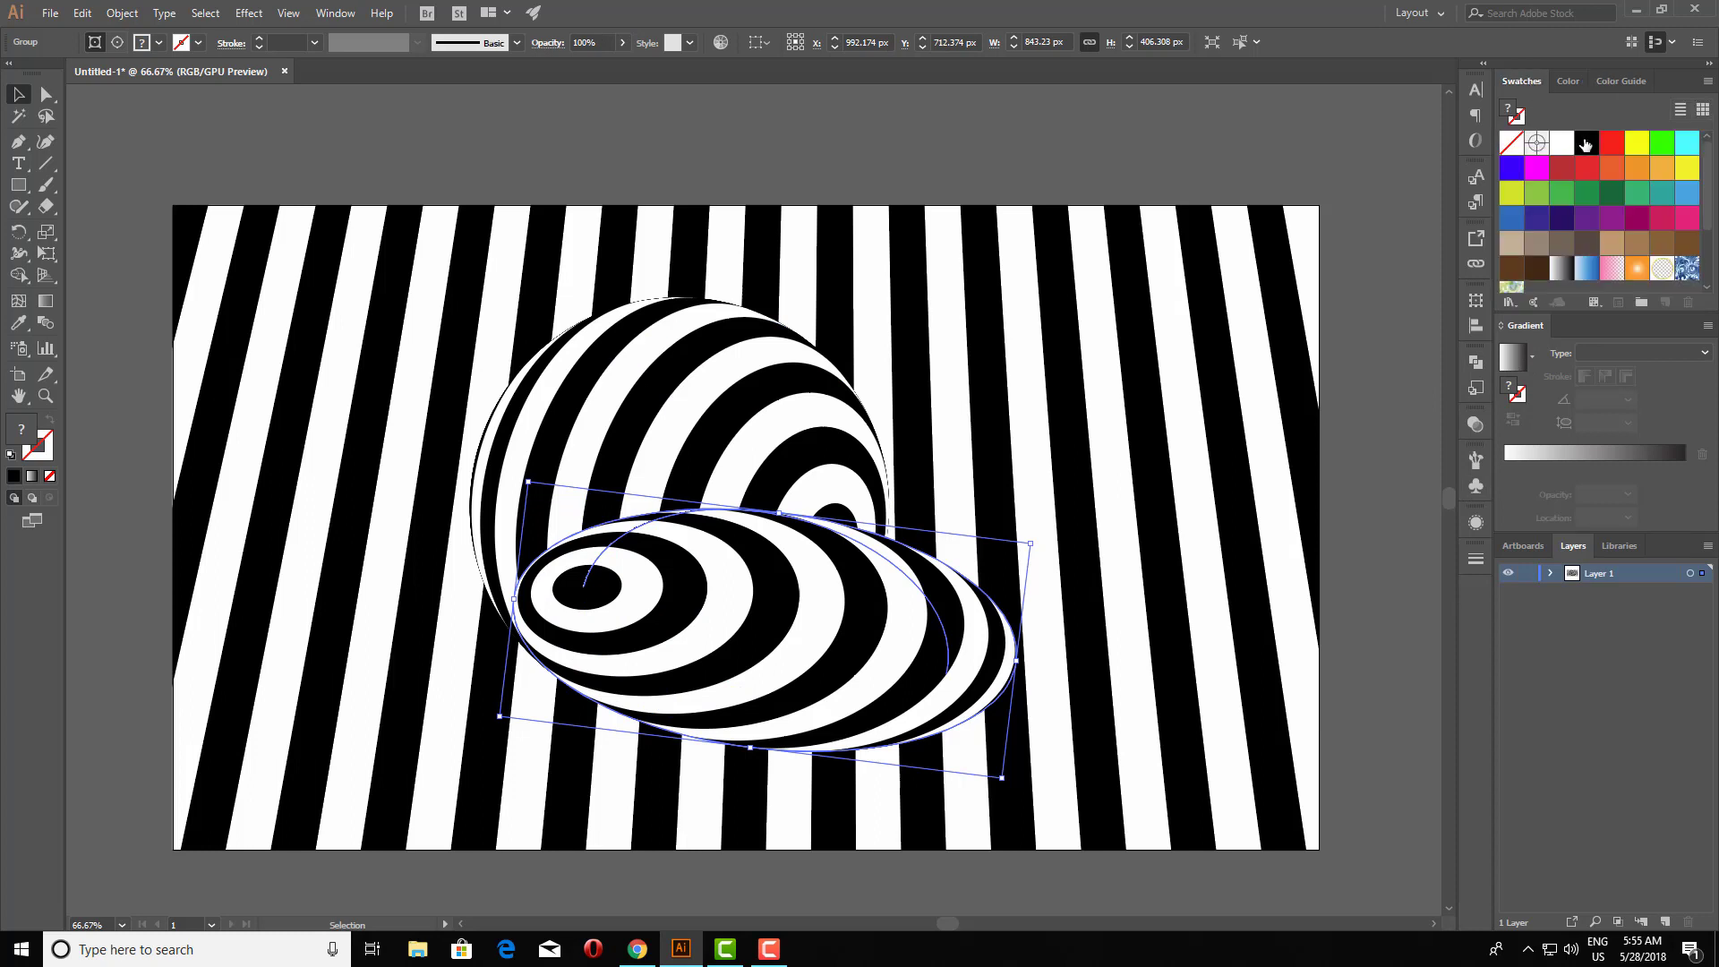
left_click(1562, 271)
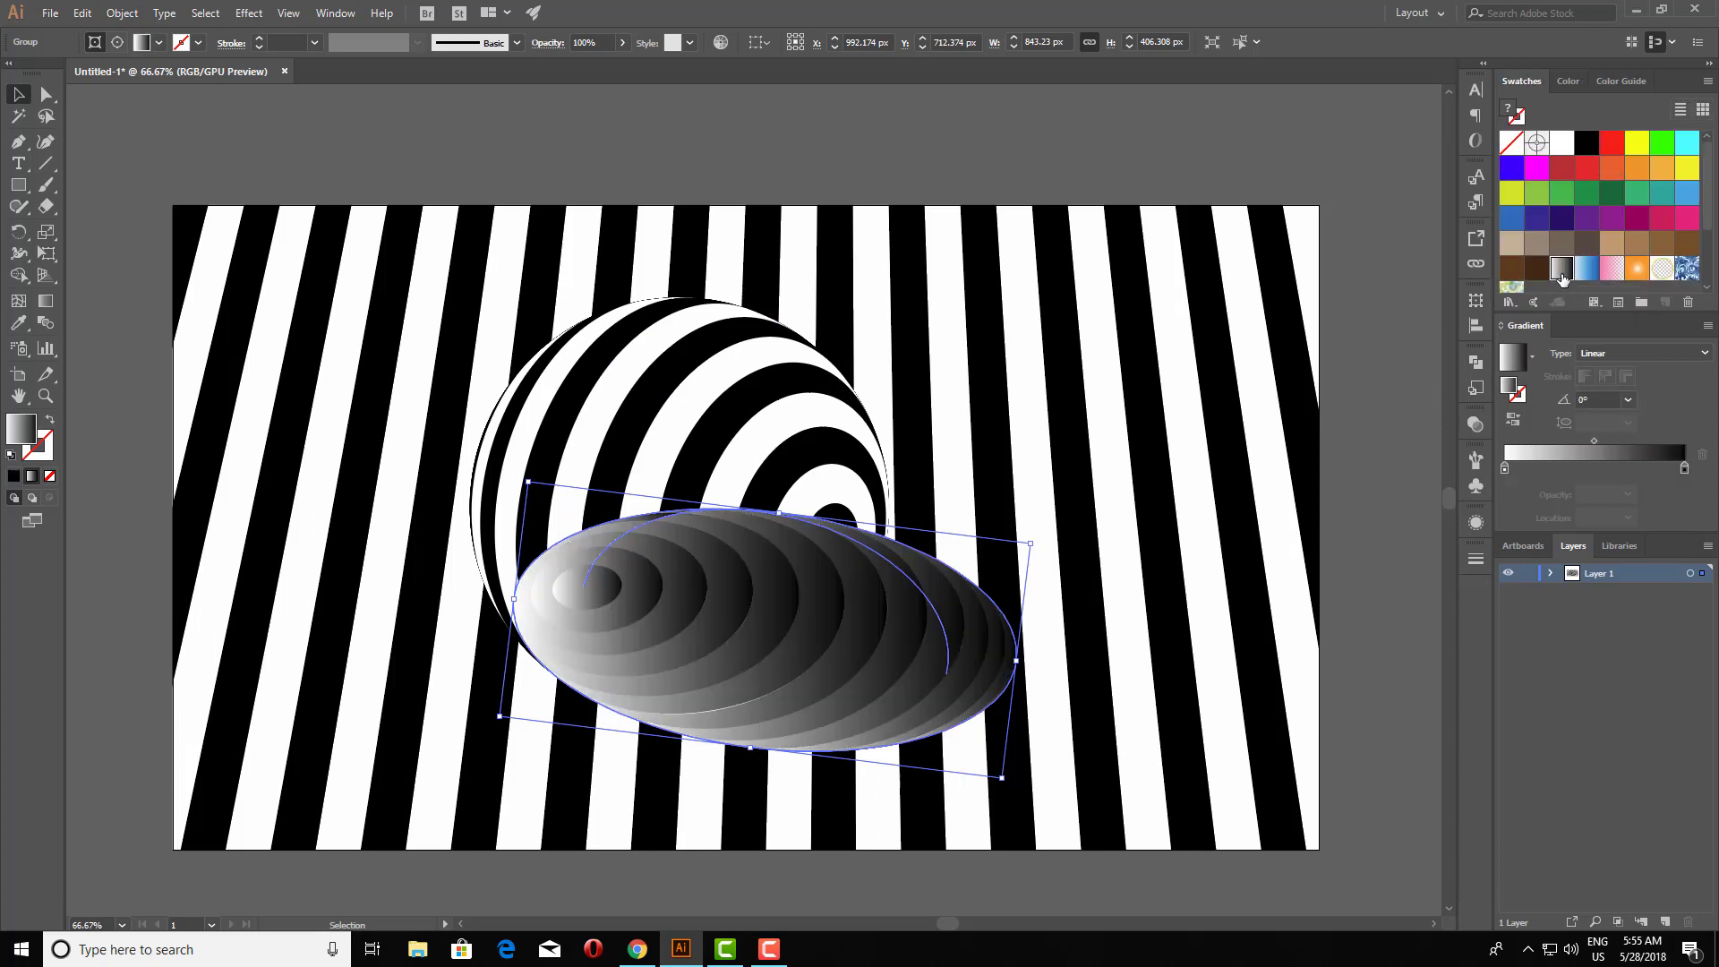
left_click(1476, 364)
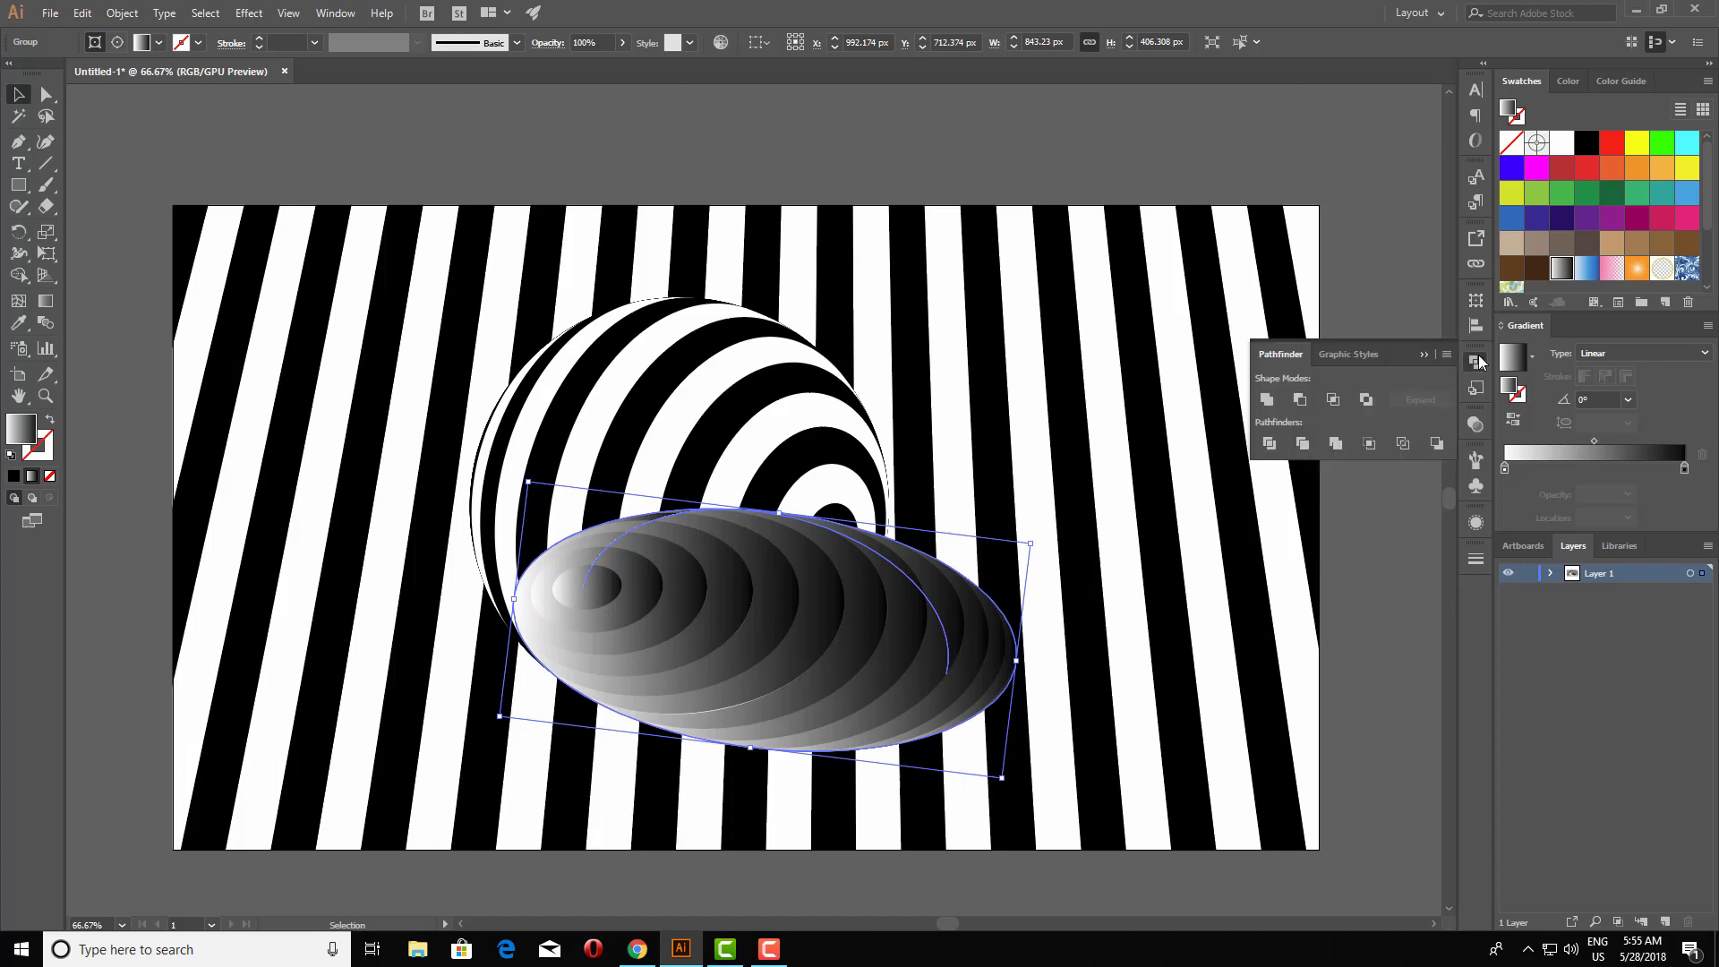
left_click(1270, 399)
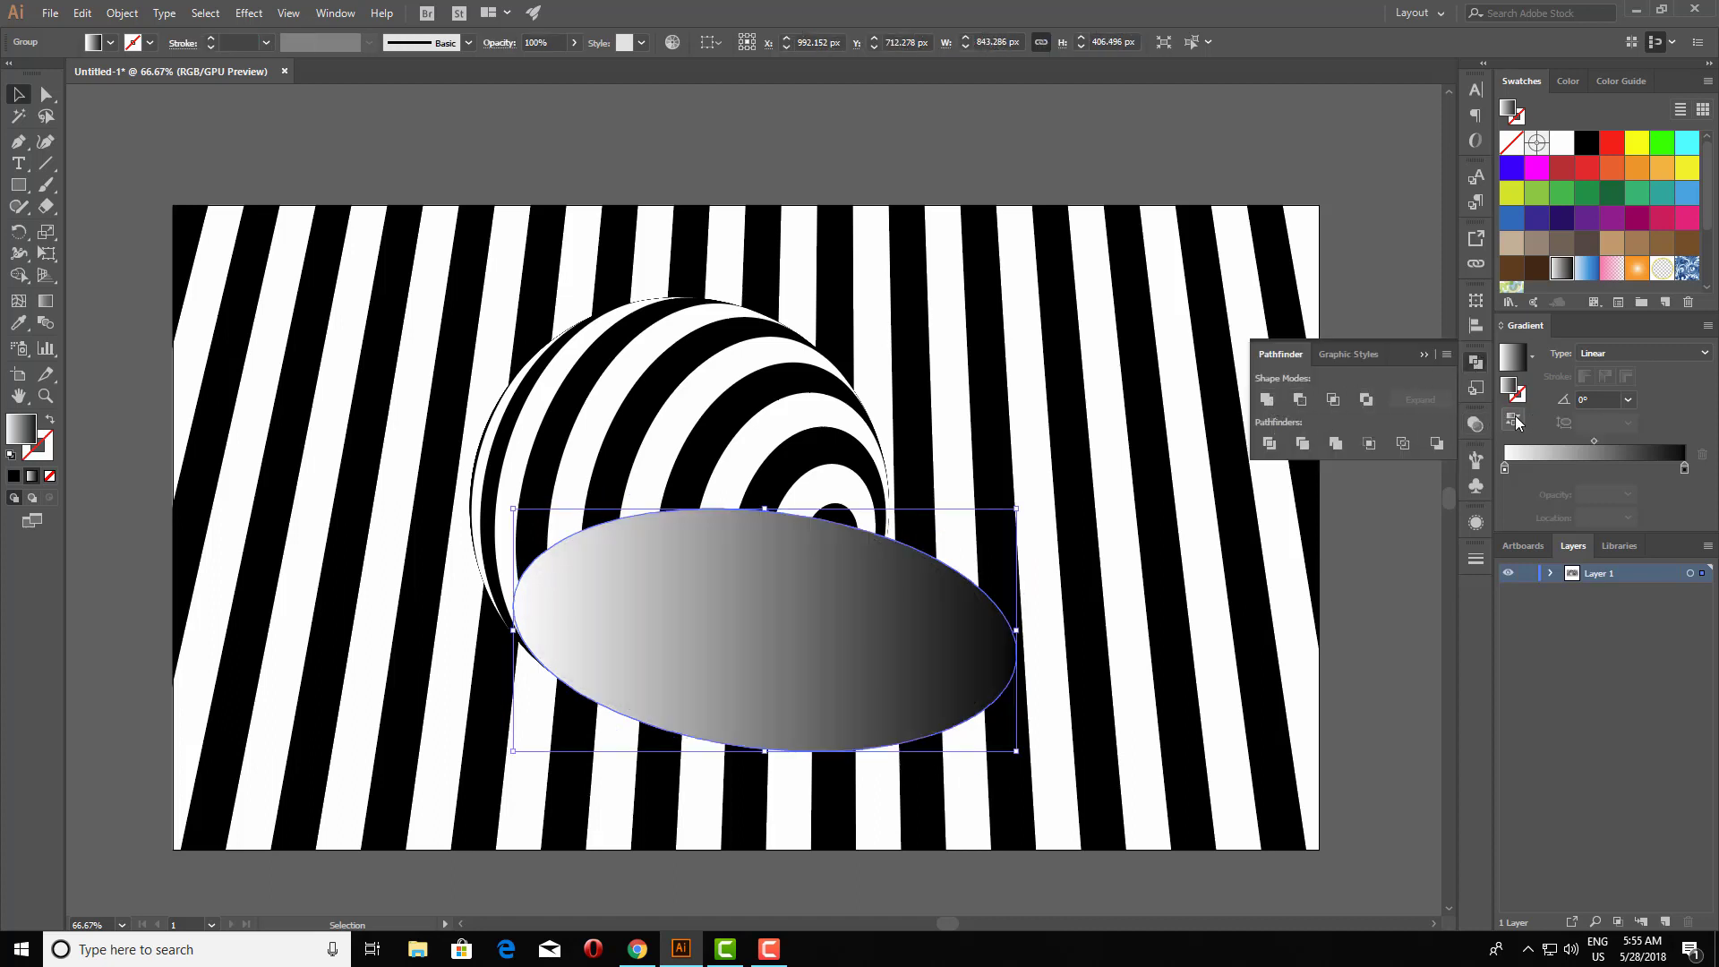
left_click(1513, 418)
left_click(1424, 356)
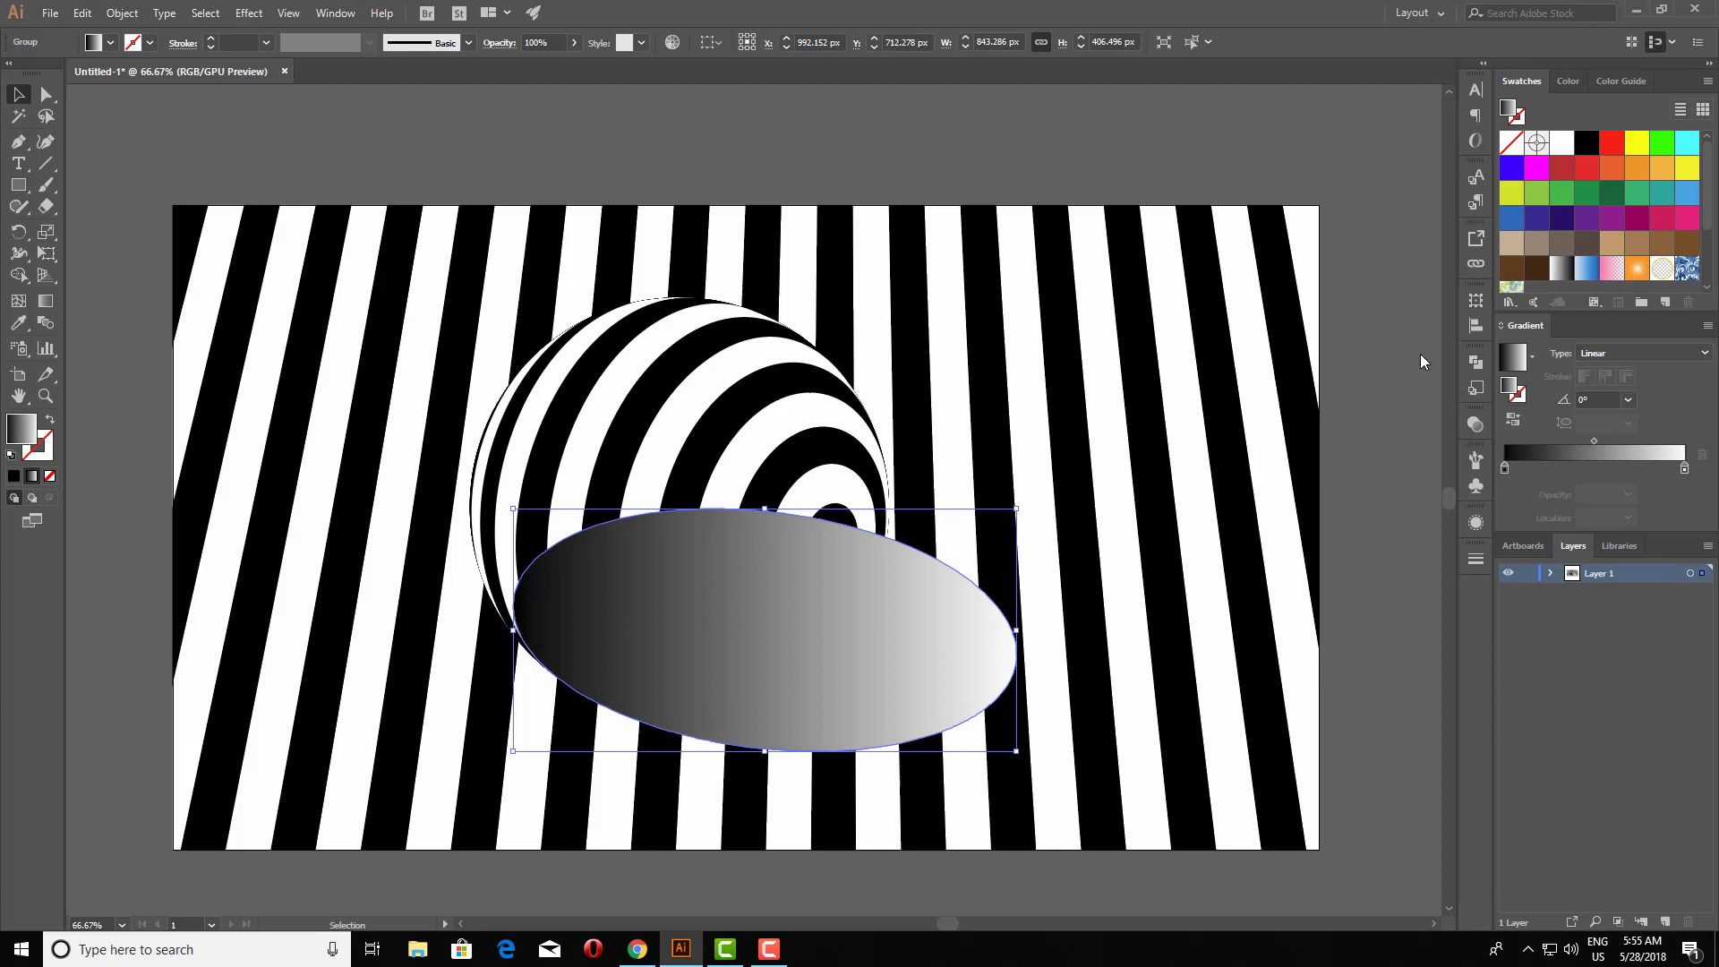
left_click(716, 475)
Bring the sphere to front, nudge the oval down, and move its gradient midpoint to 79.76%.
right_click(684, 391)
mouse_move(734, 586)
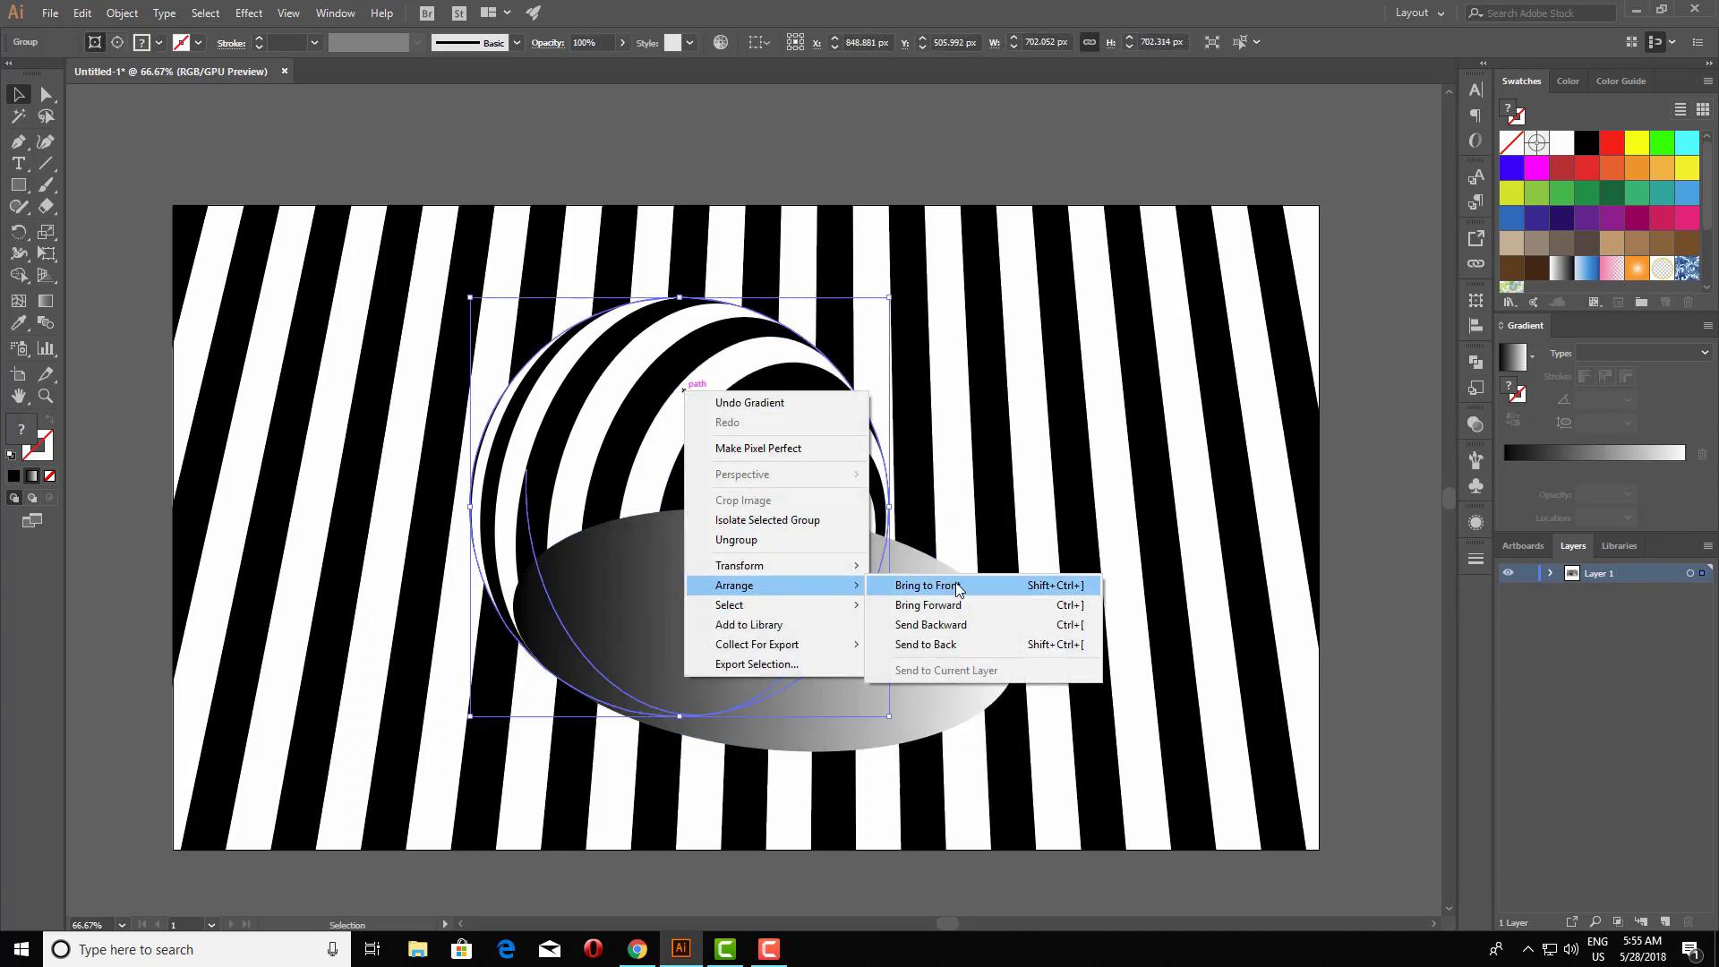
left_click(927, 585)
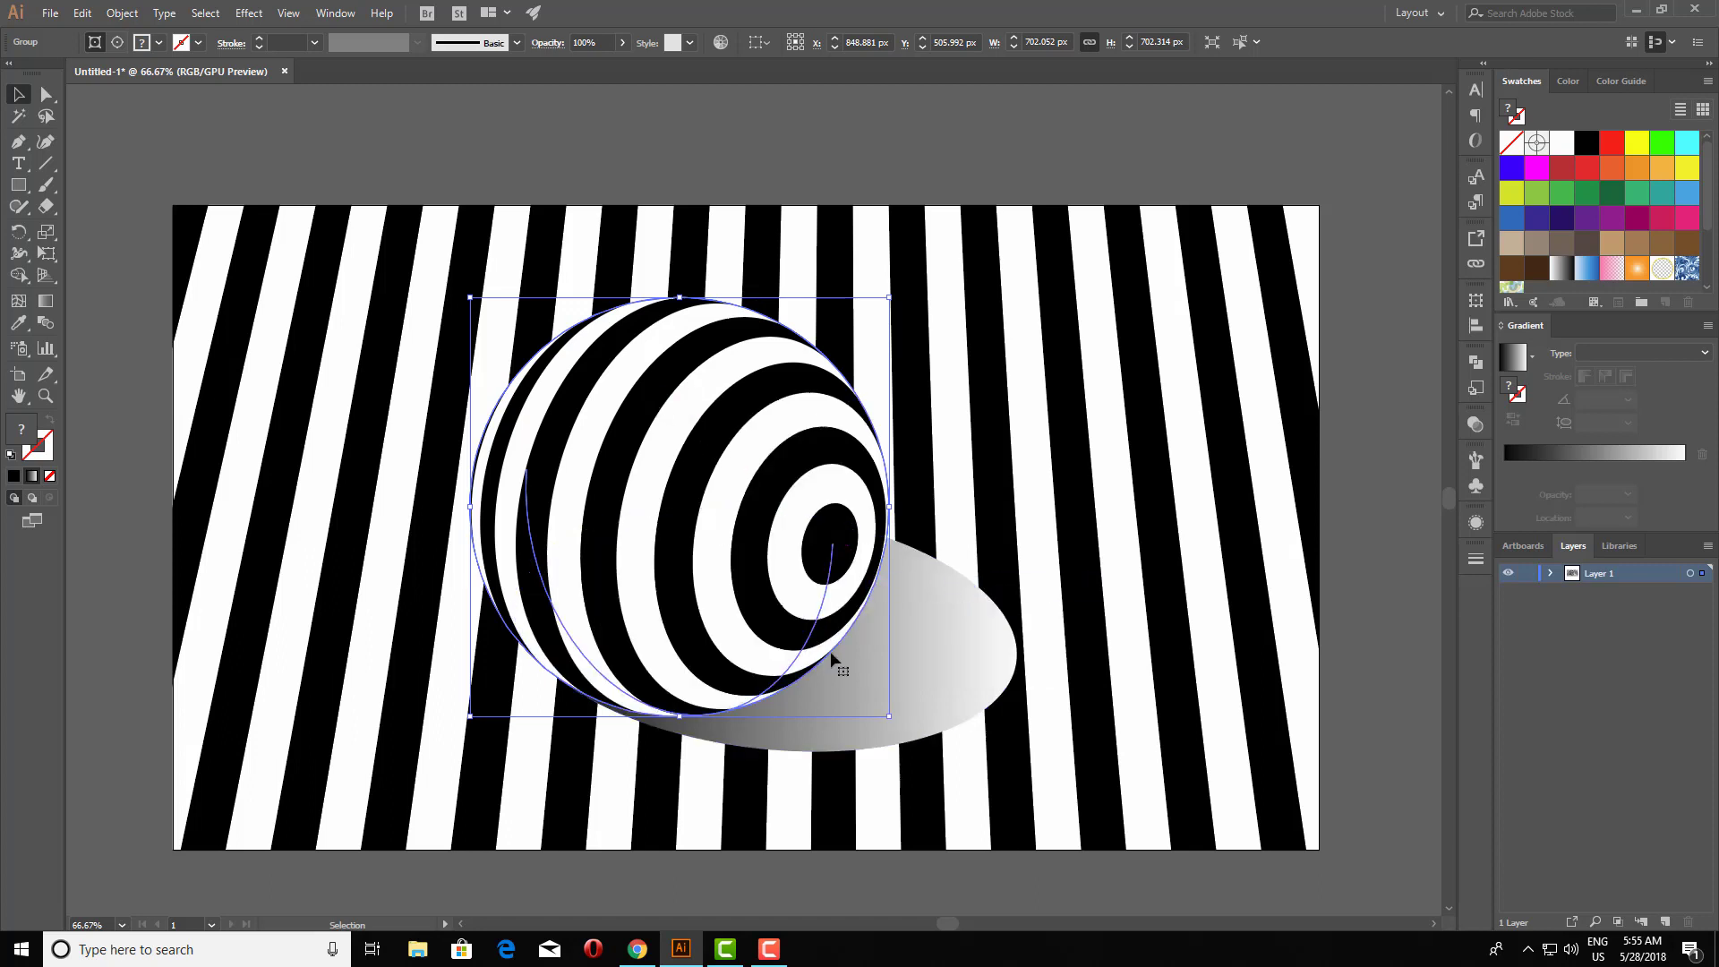
left_click(966, 667)
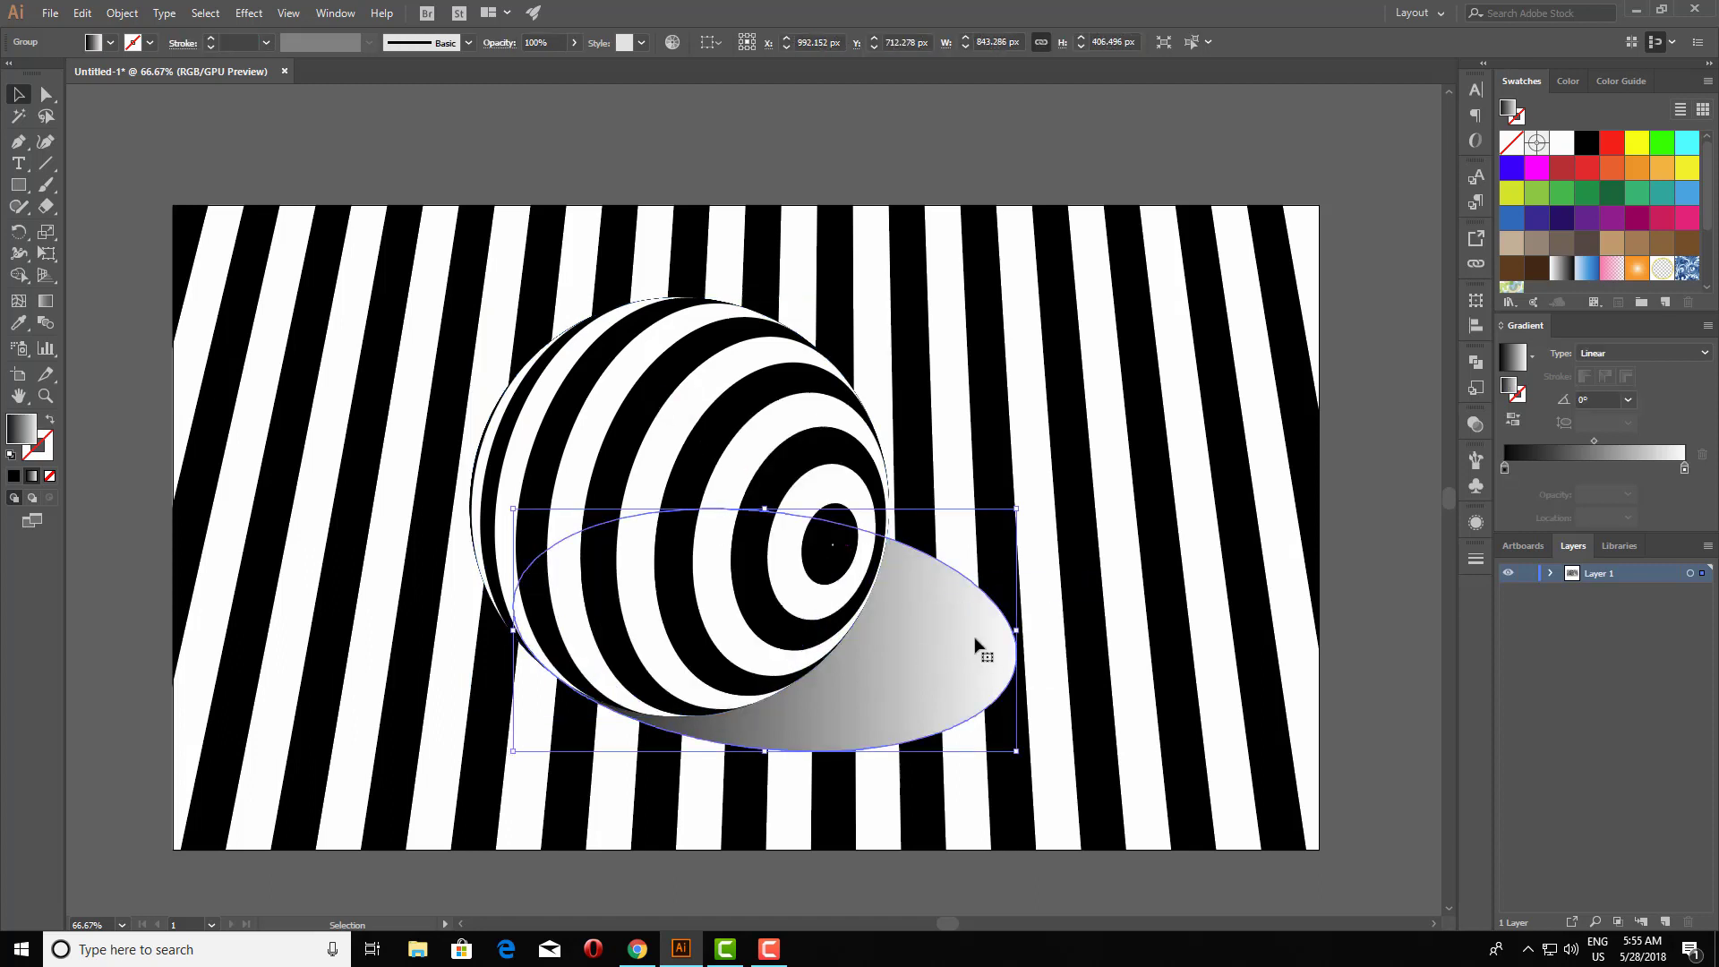
key("Down")
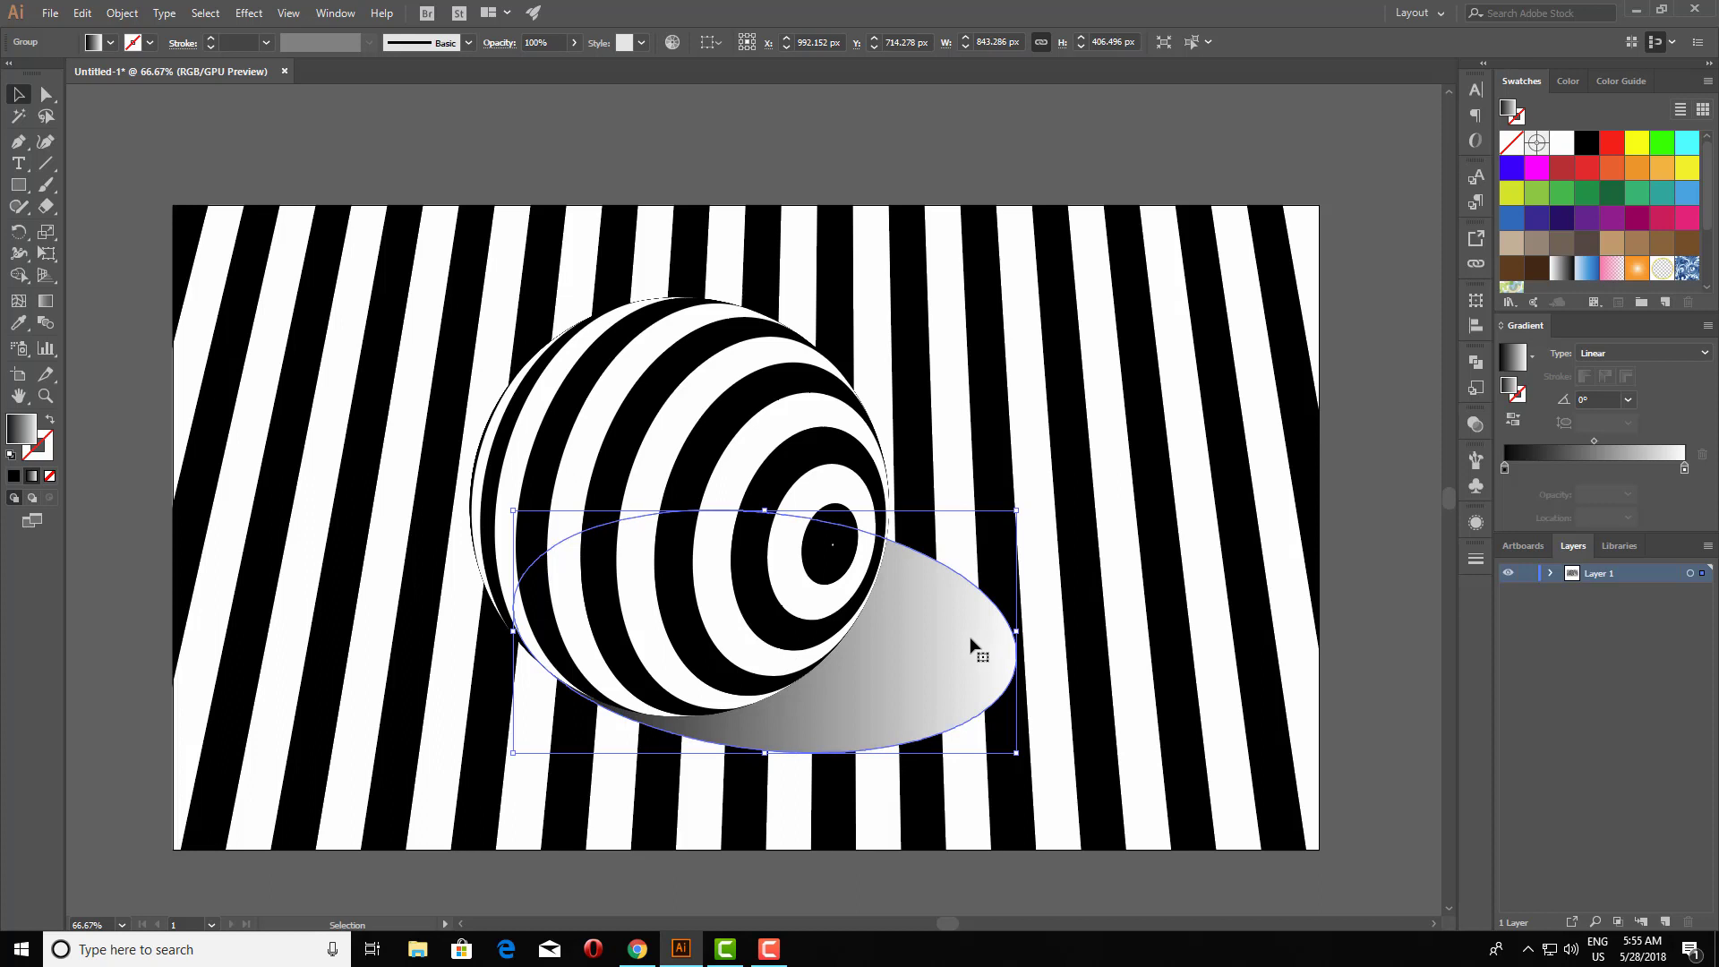
left_click_drag(1593, 441, 1648, 442)
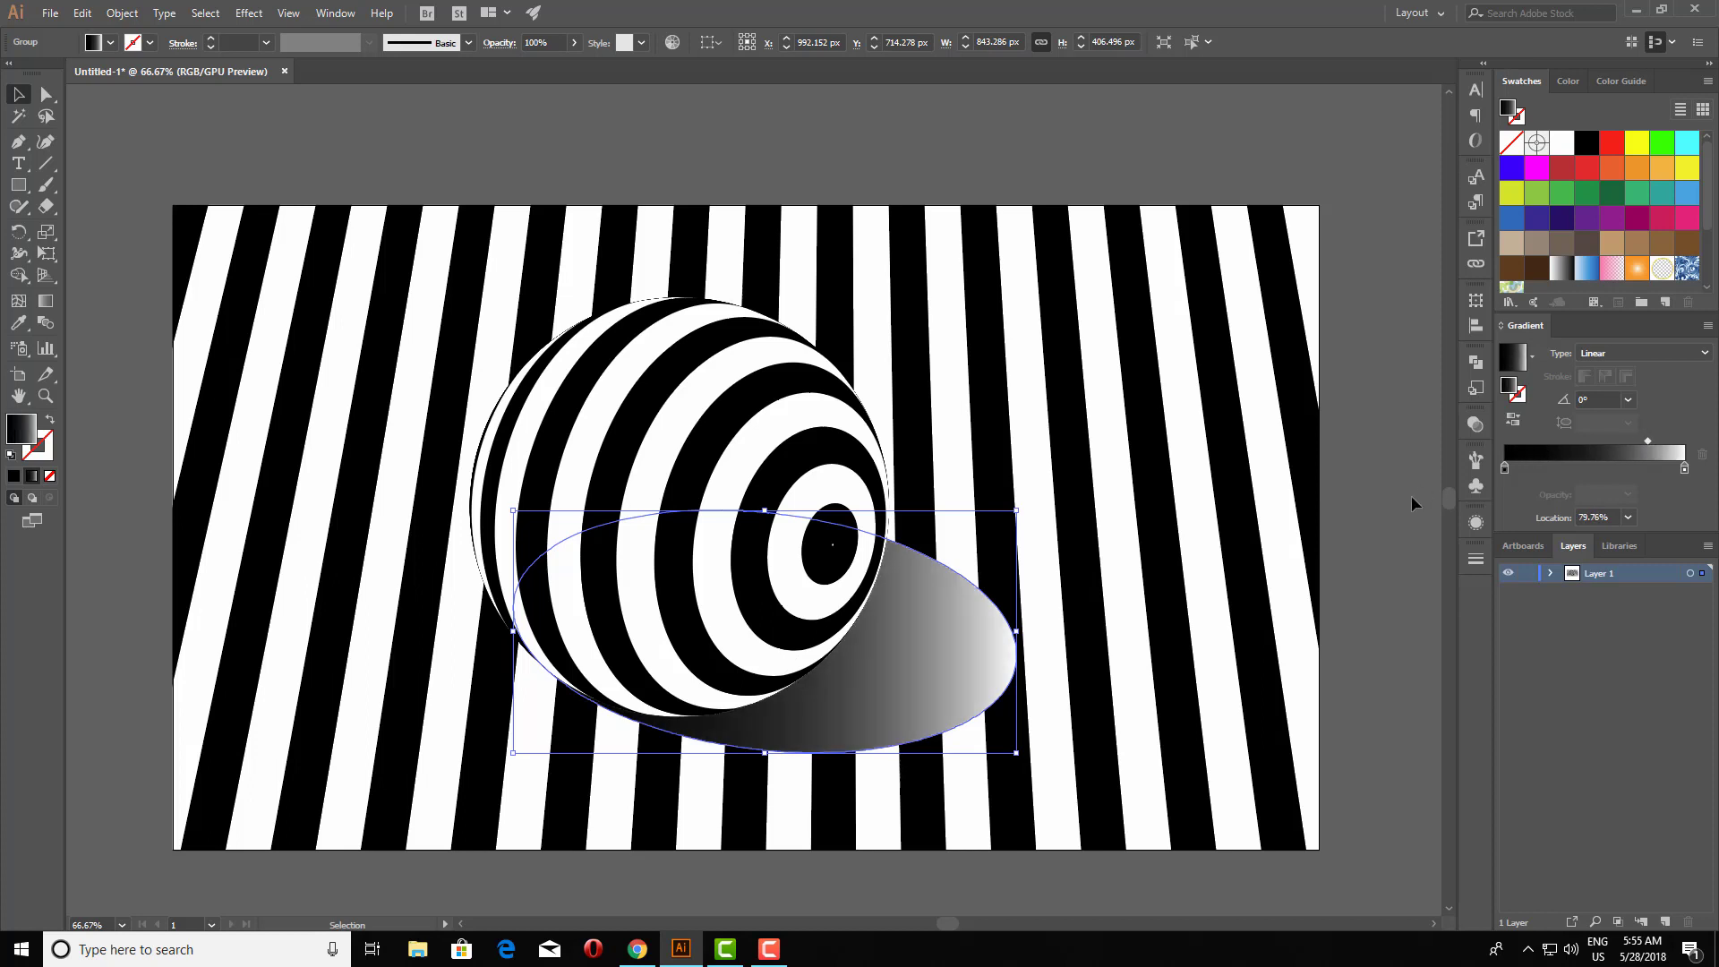
Set the gradient oval's blend mode to Multiply.
left_click(1480, 421)
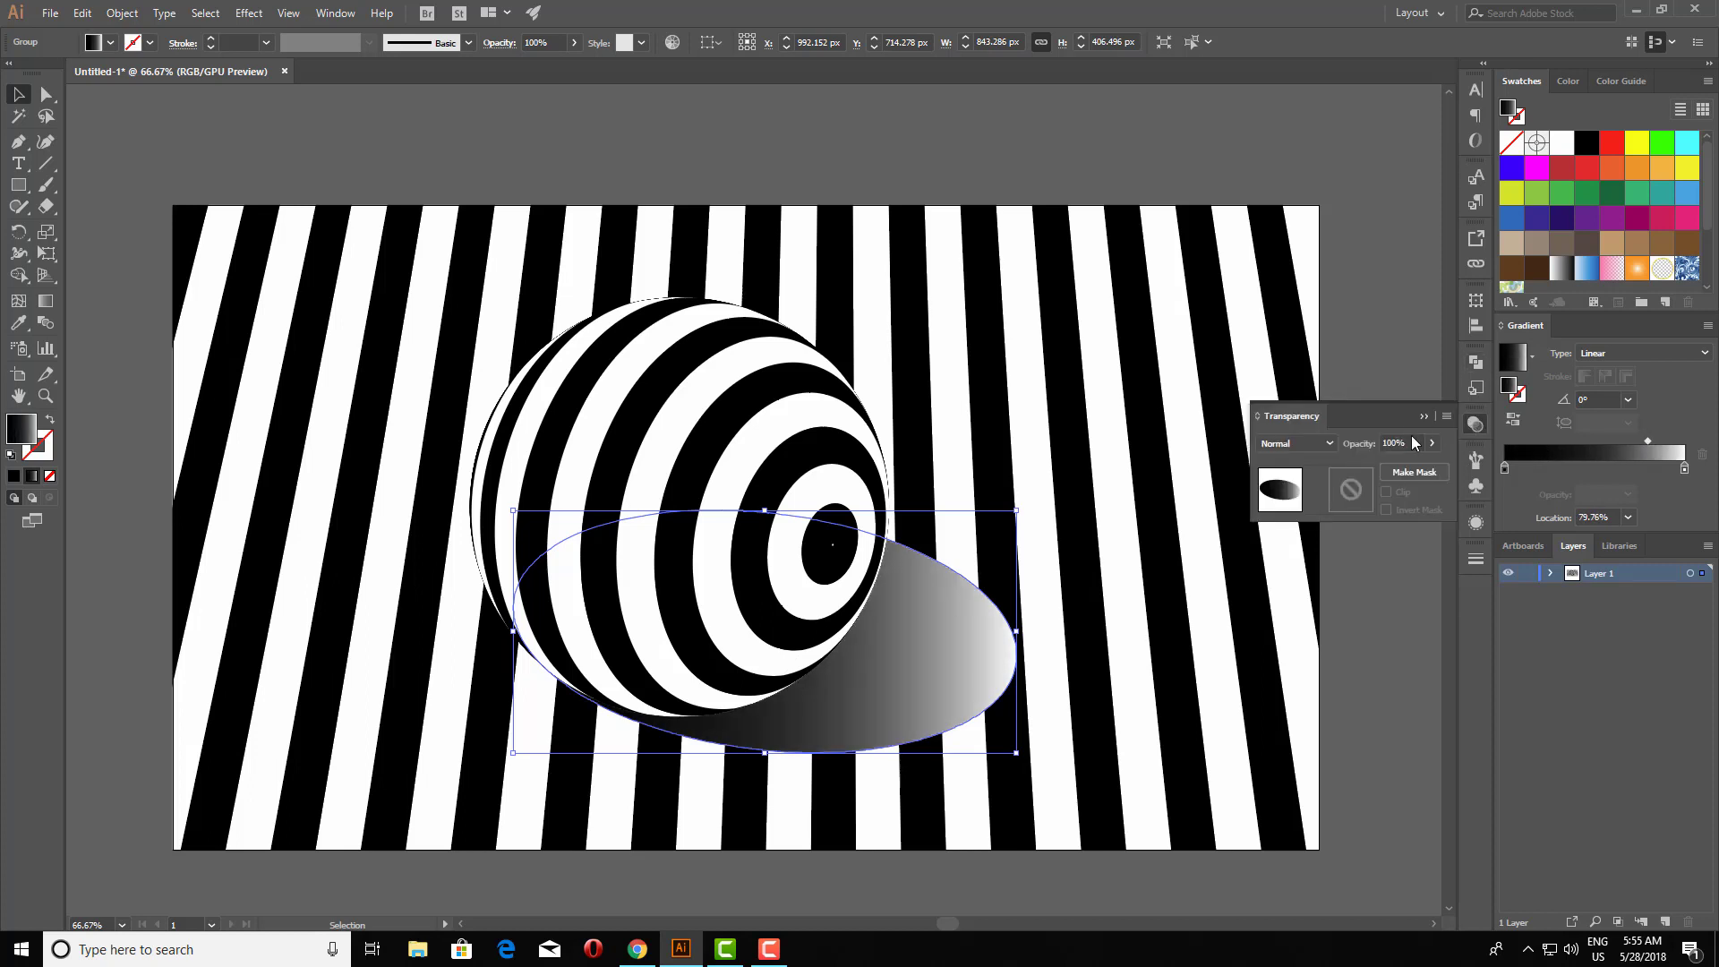
left_click(1331, 444)
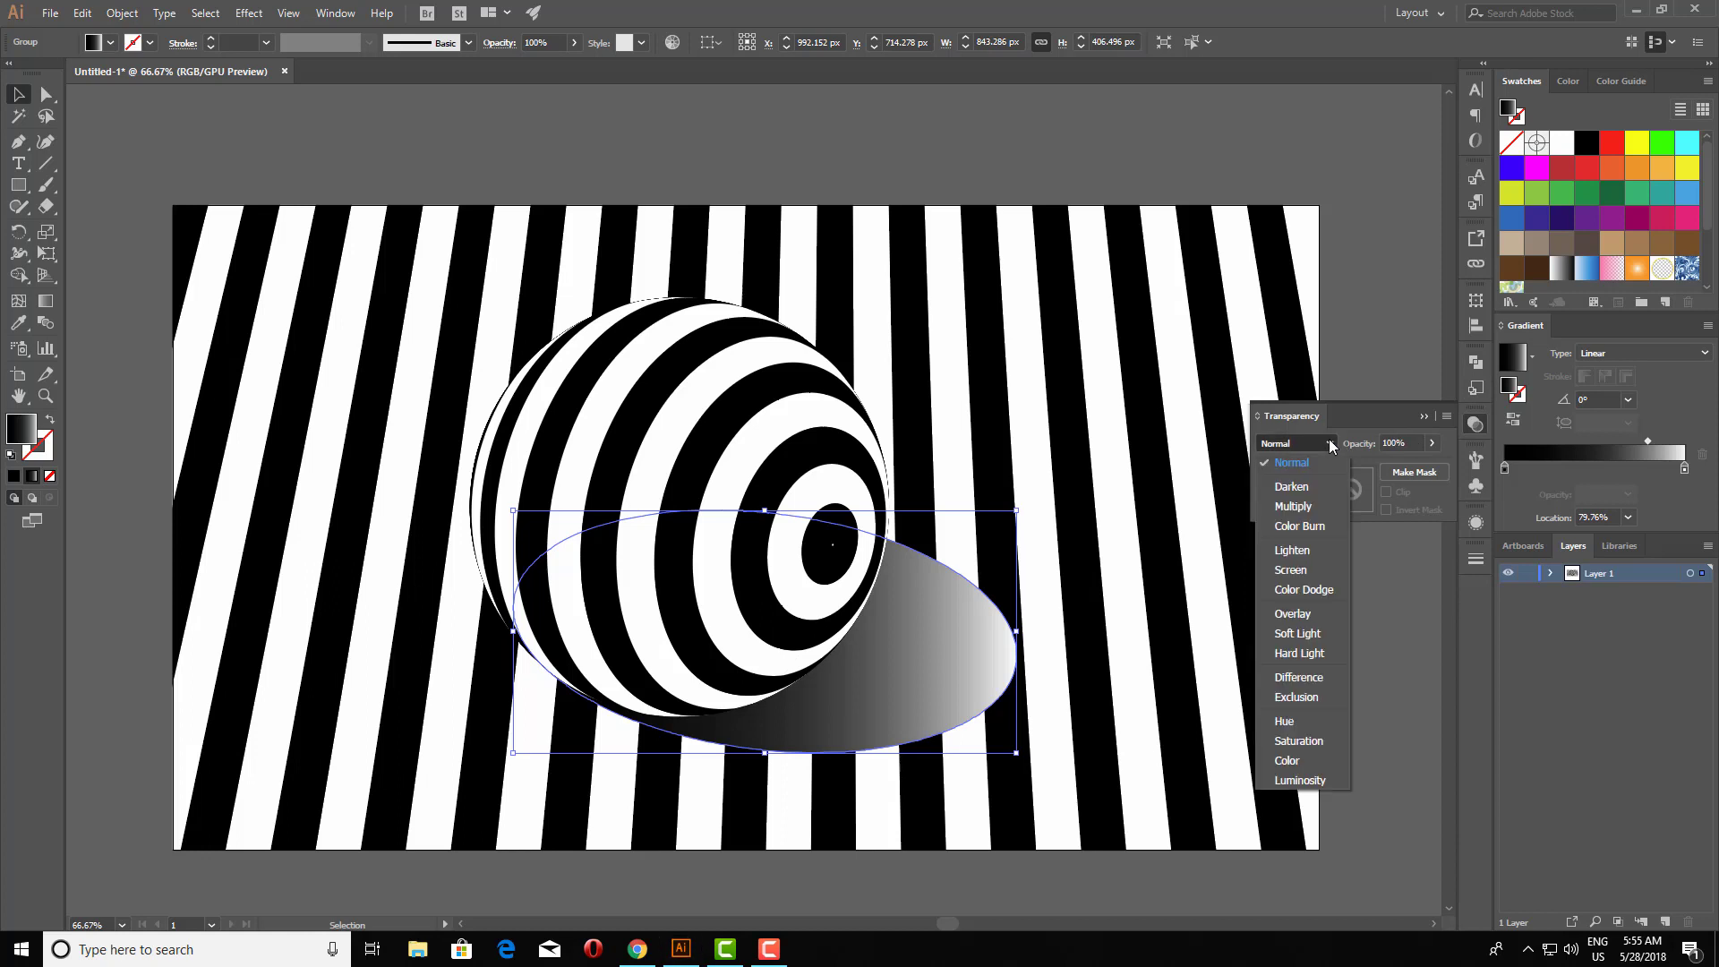
left_click(1312, 507)
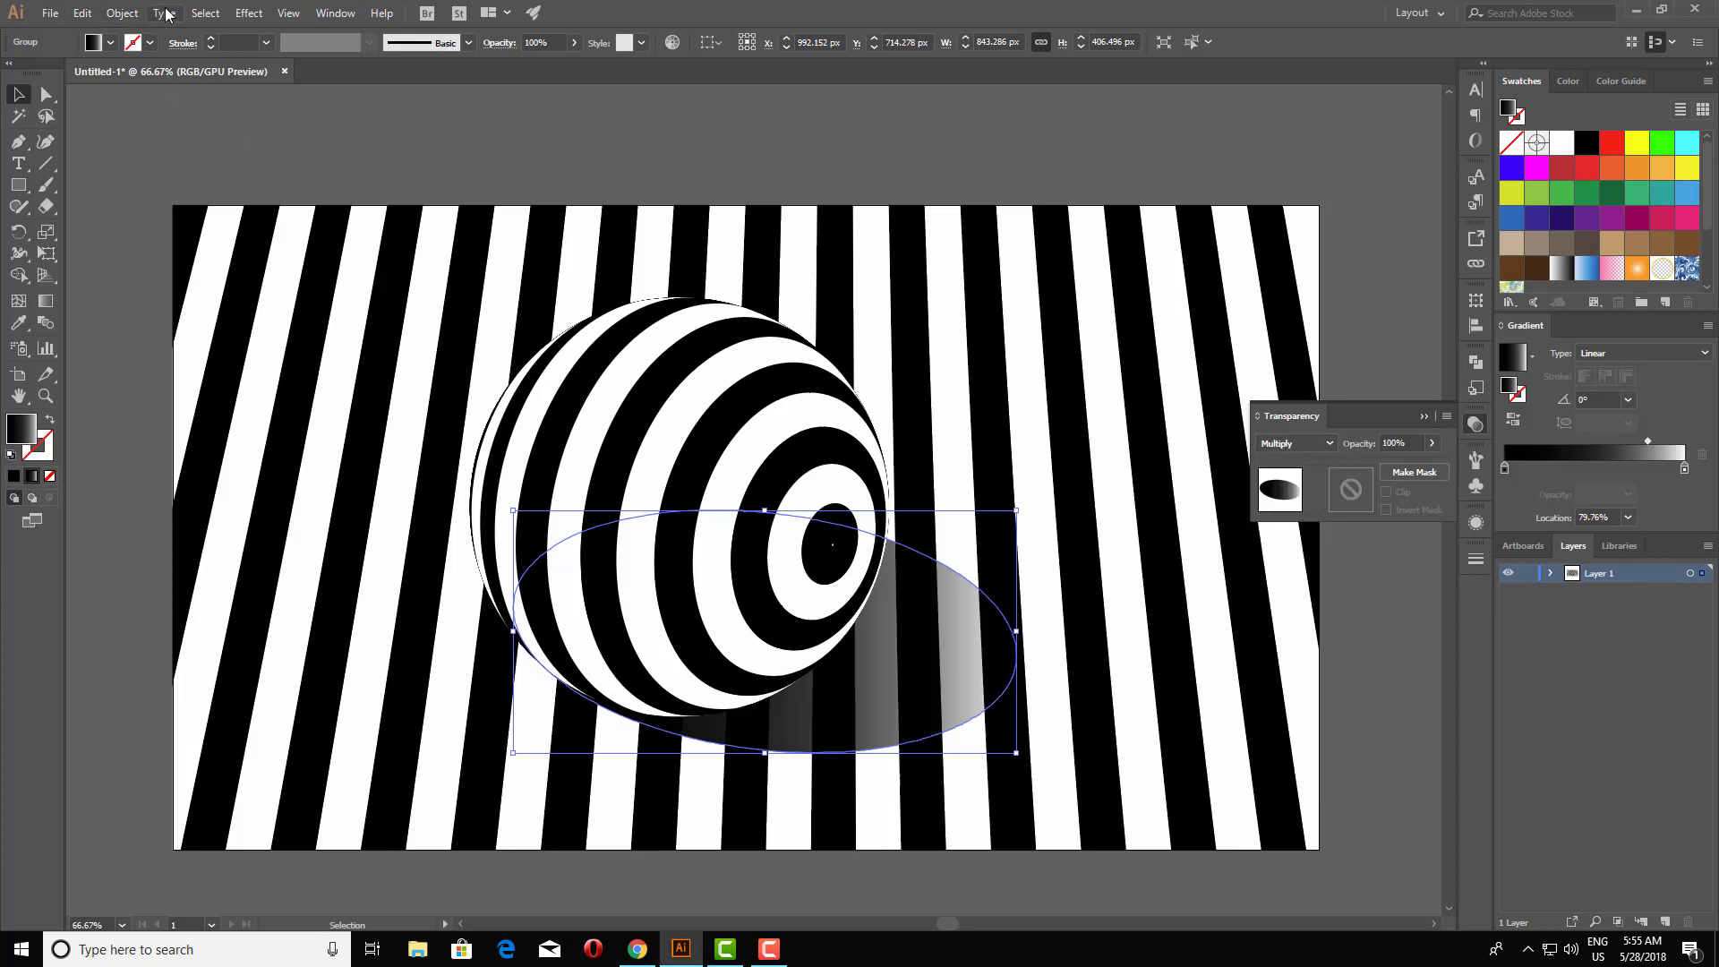
Apply a 5.2 px Gaussian Blur to the oval, then deselect it.
left_click(248, 13)
mouse_move(266, 311)
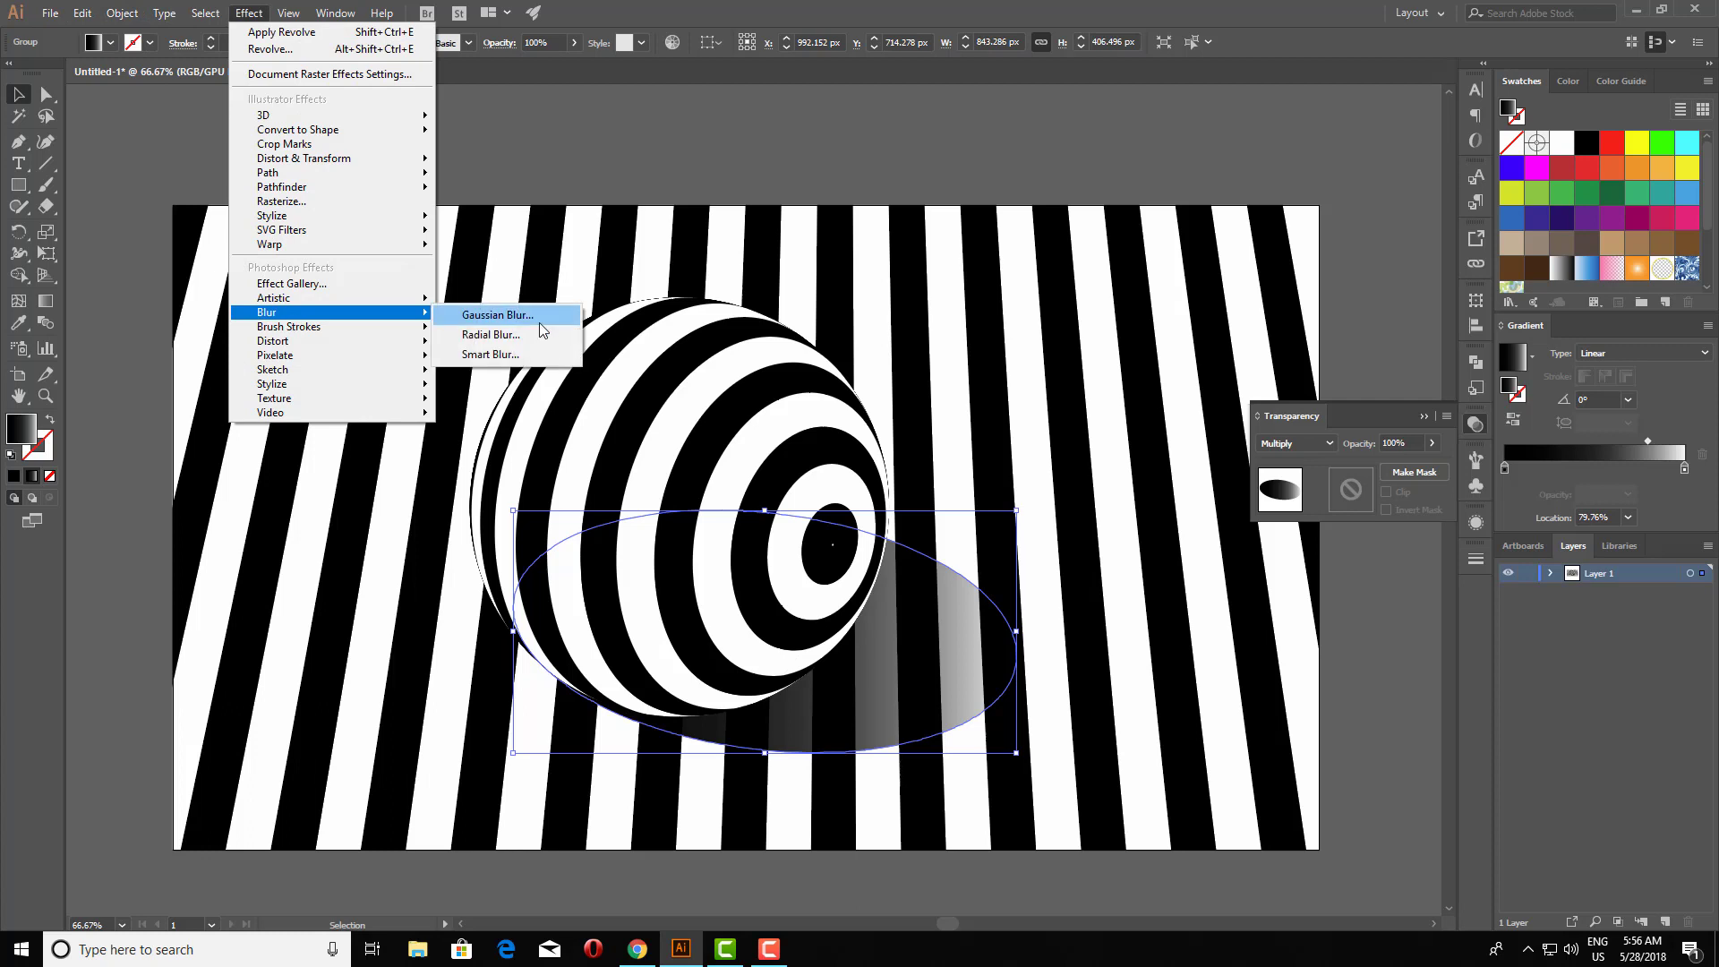
left_click(540, 321)
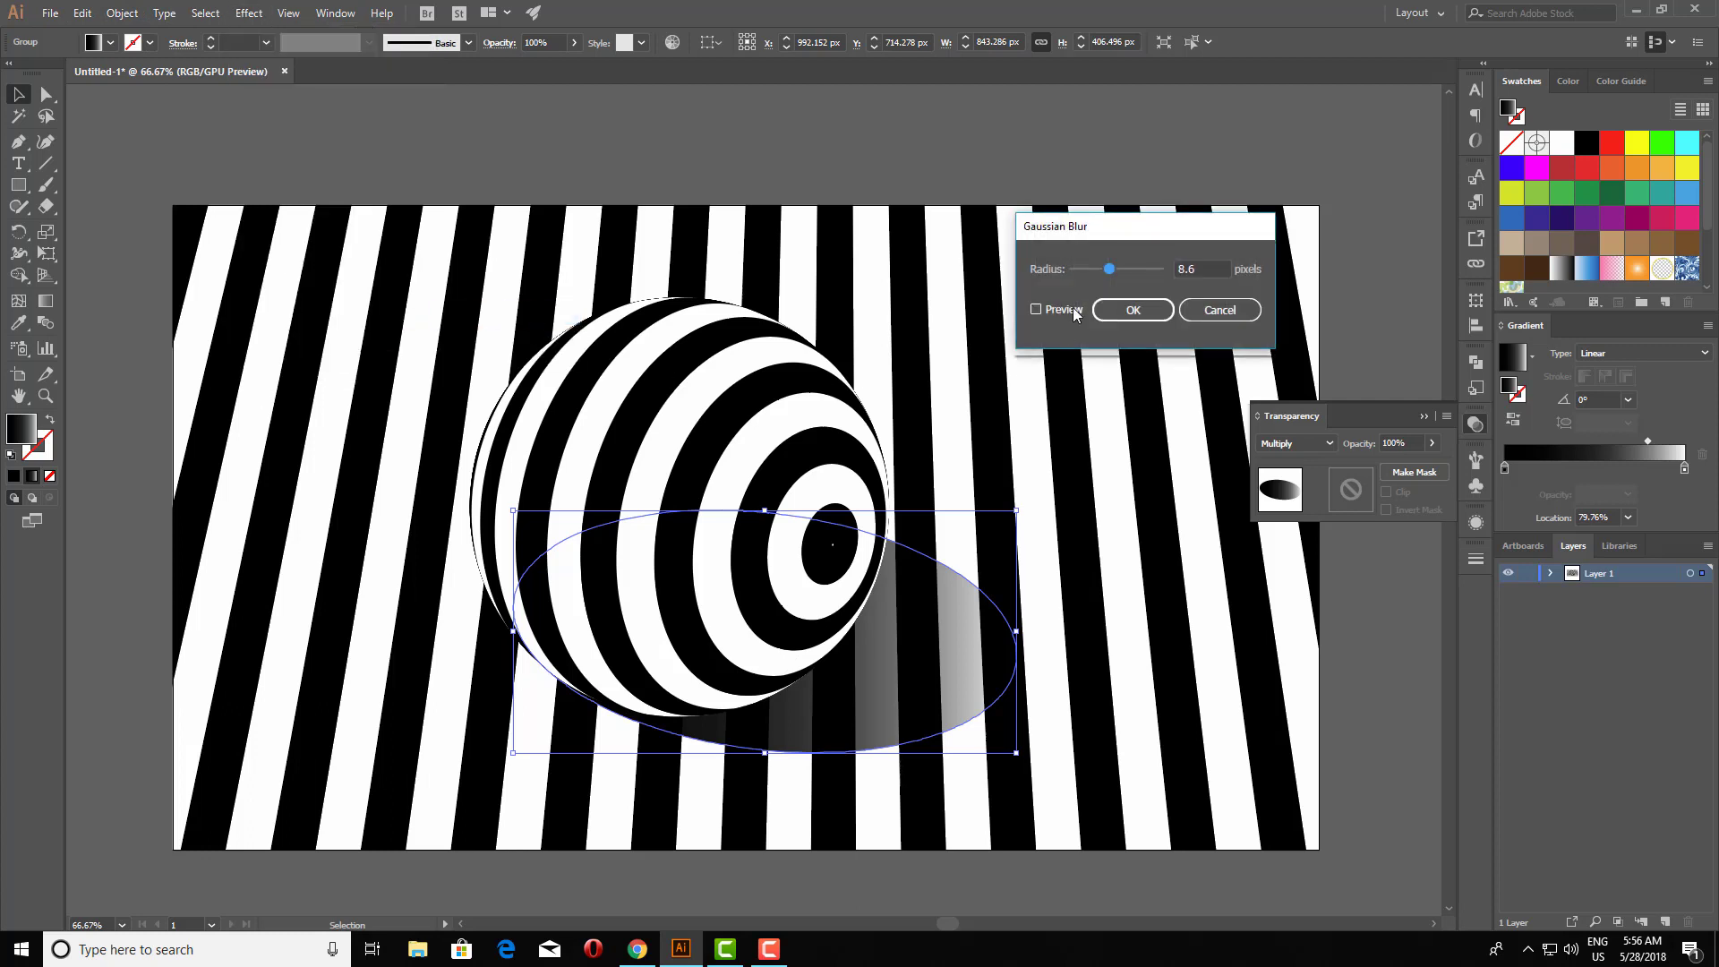
left_click(1074, 313)
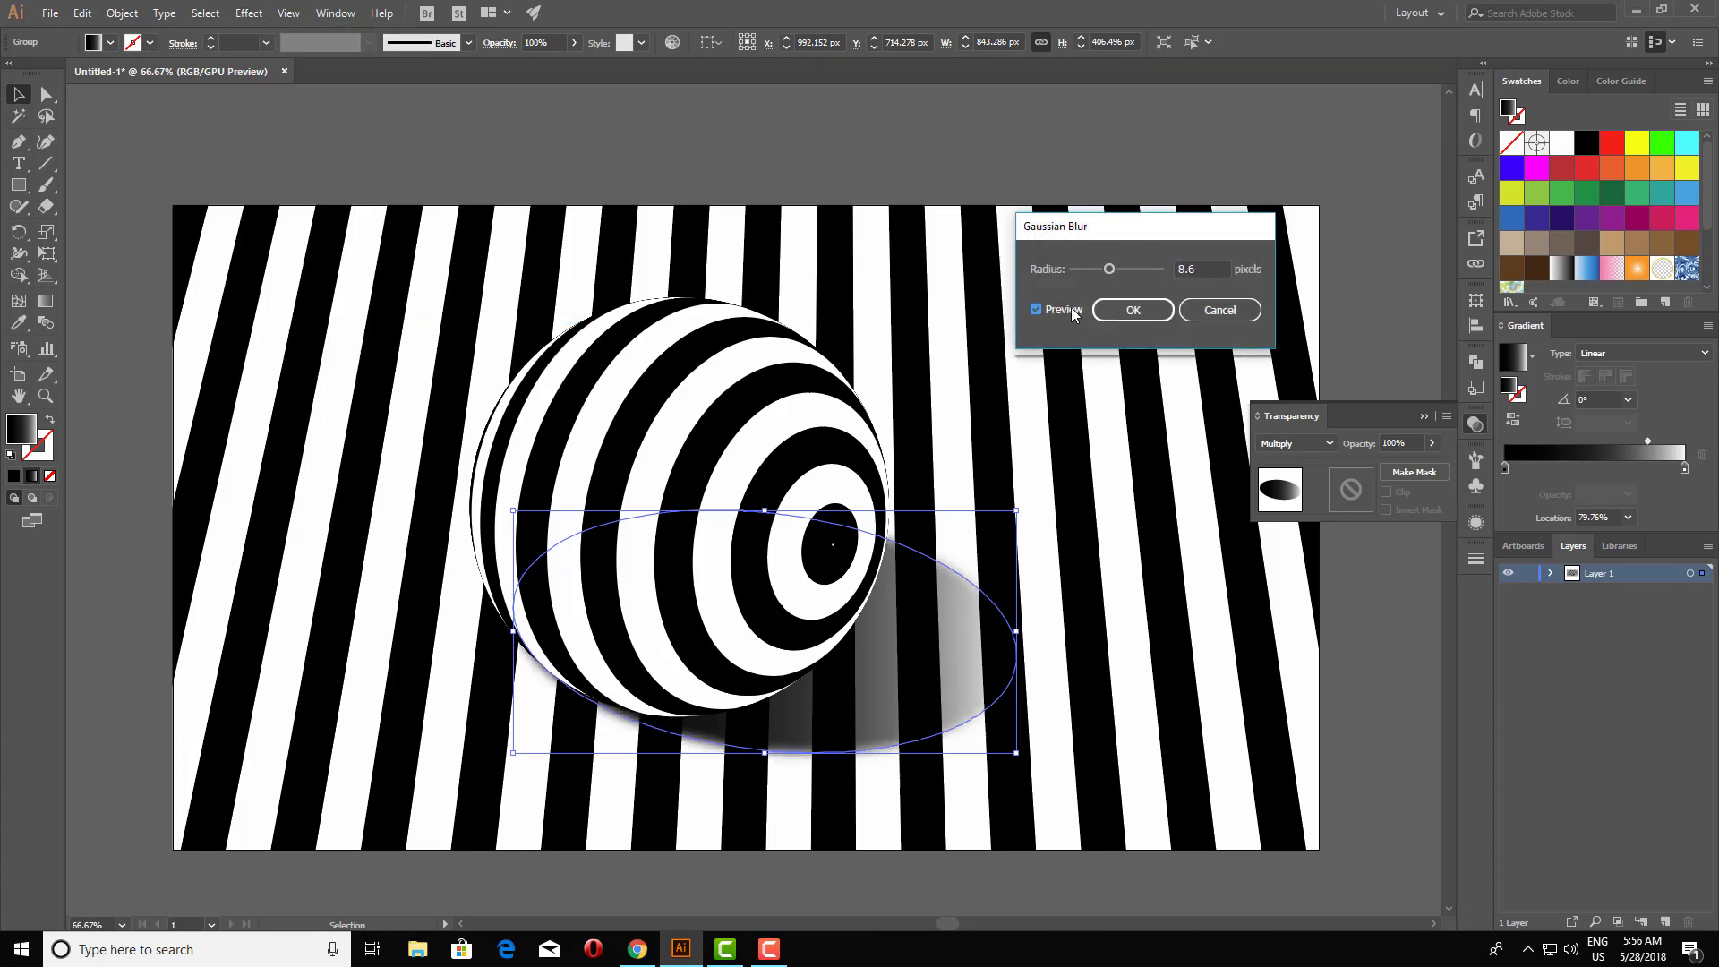
left_click_drag(1110, 268, 1096, 270)
left_click(1137, 315)
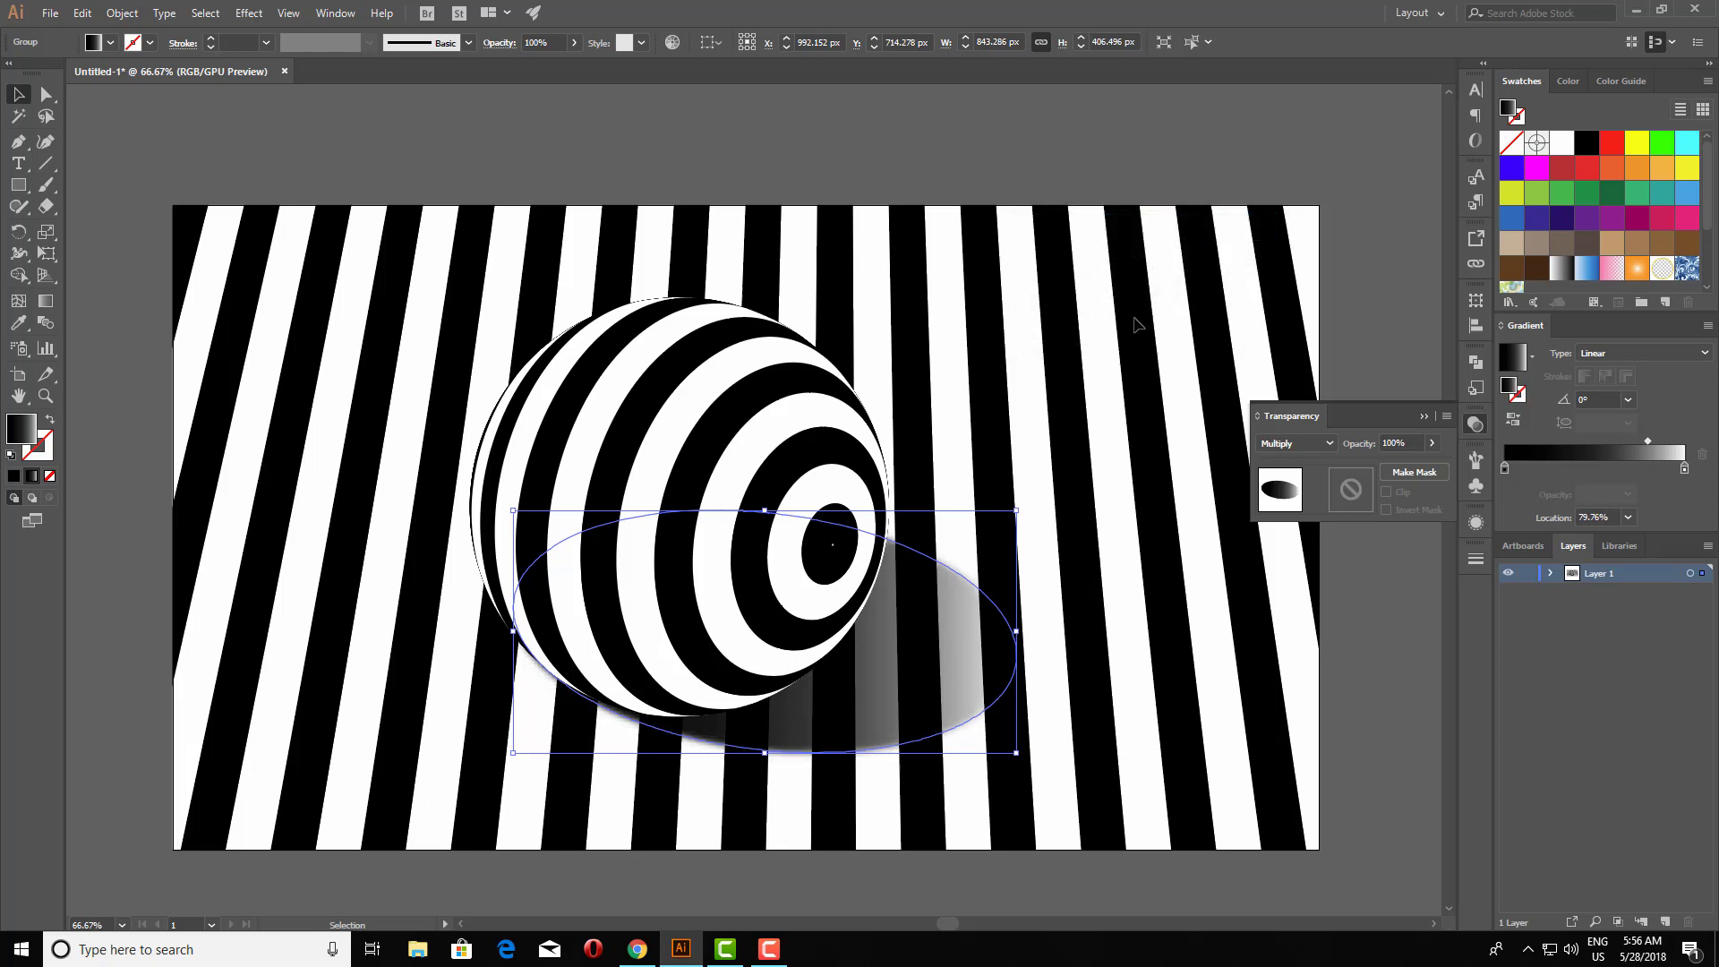
left_click(1424, 416)
left_click(1416, 390)
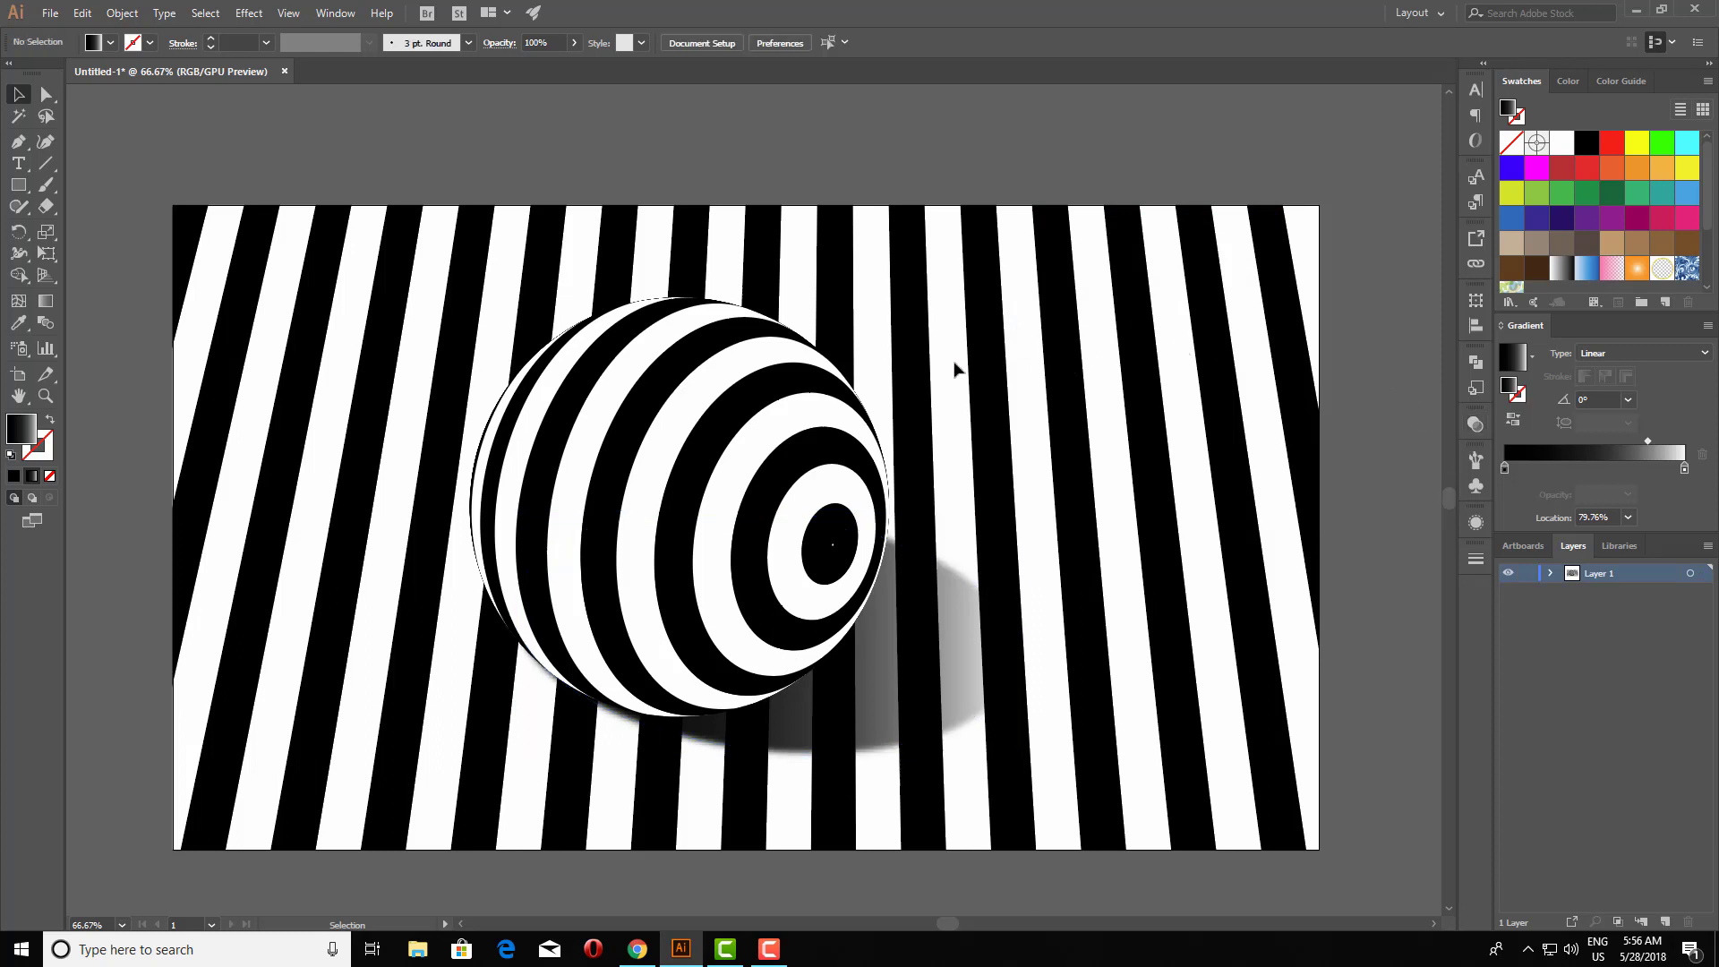
Nudge the sphere and its shadow two steps right together, then deselect.
left_click(878, 656)
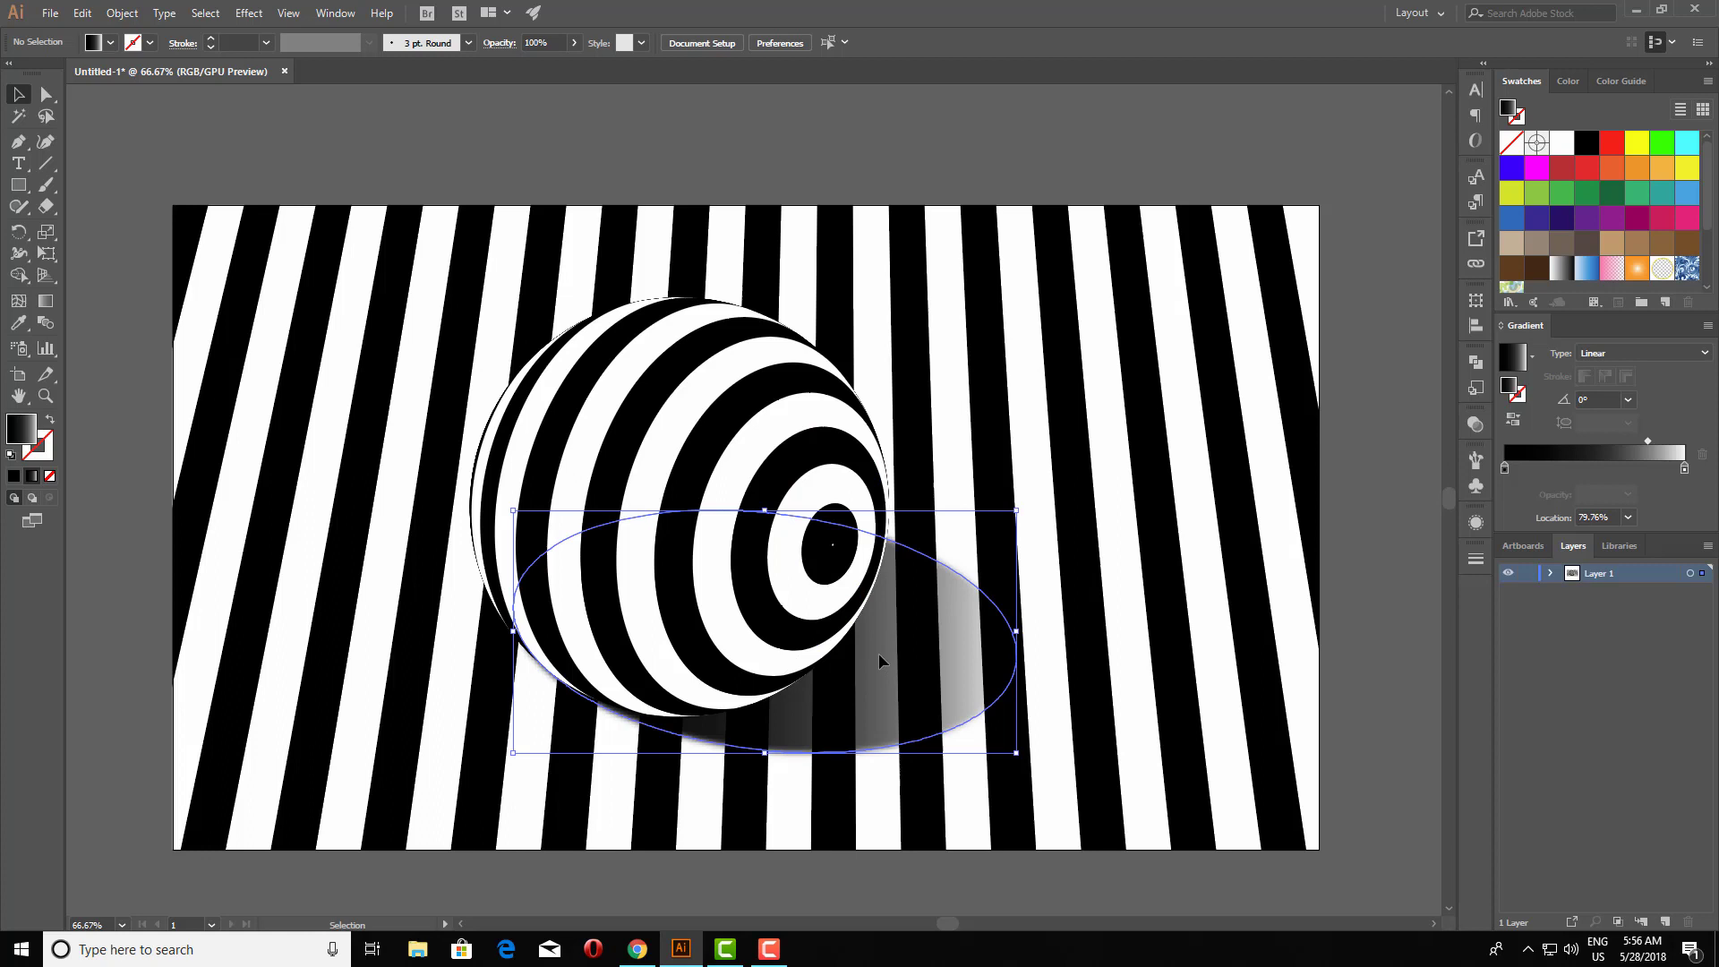
left_click(670, 431)
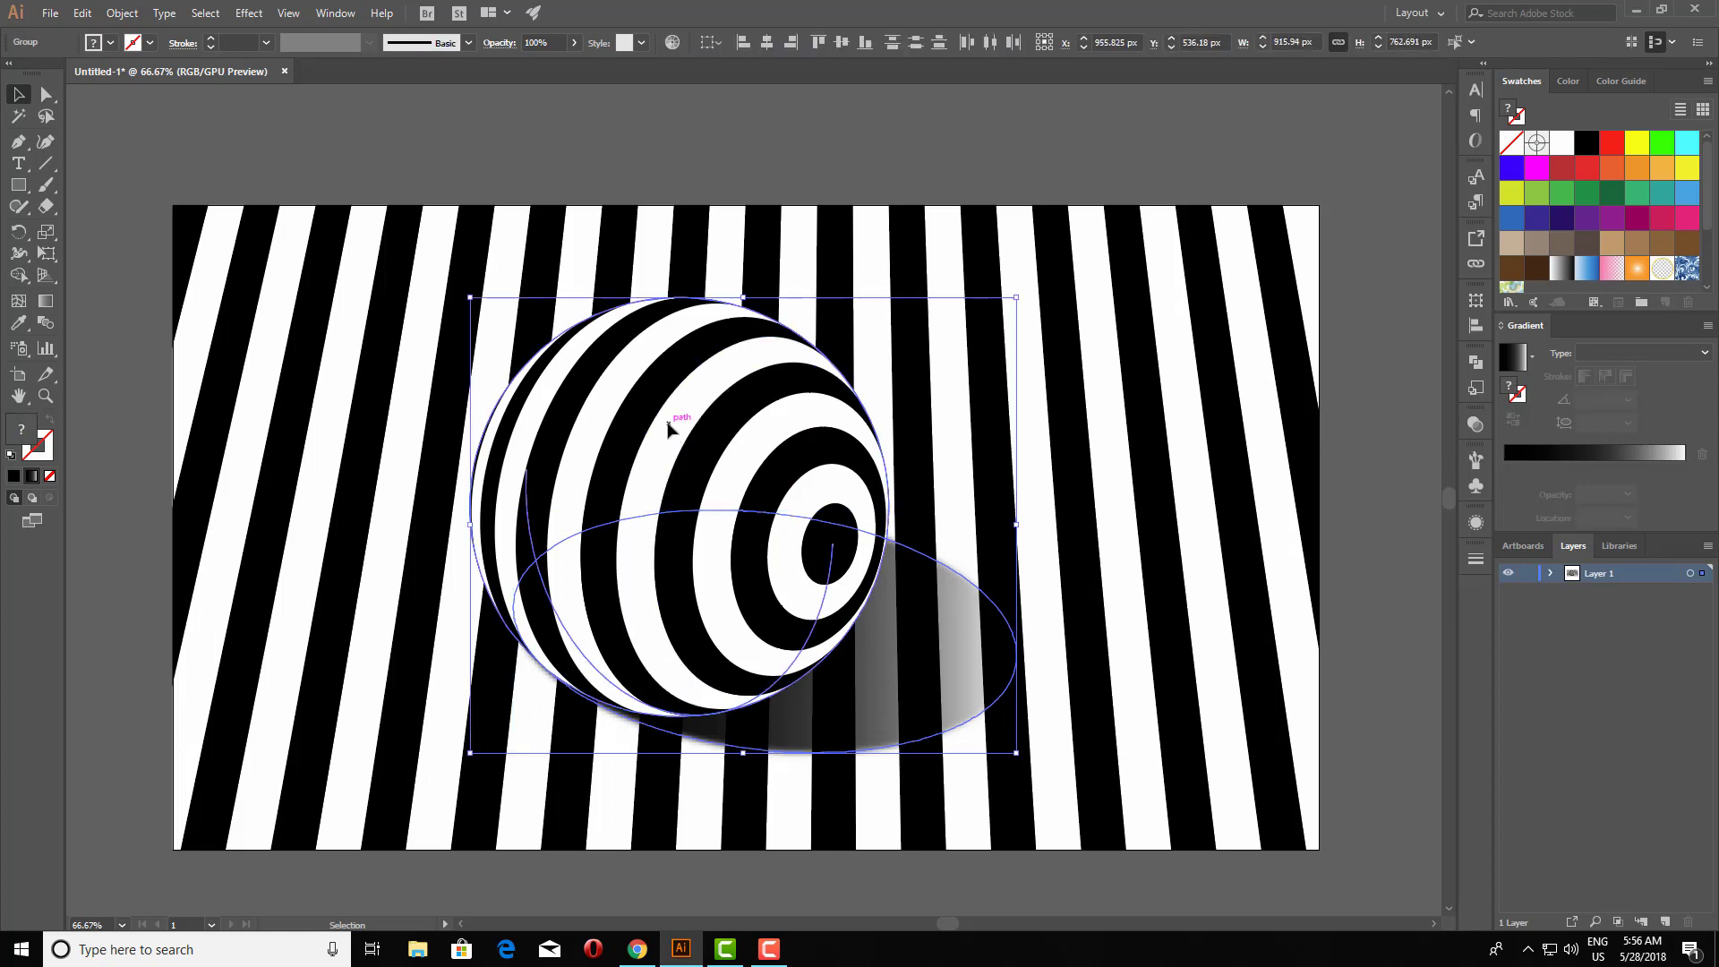
key("Right")
key("Right")
key("Right")
key("Right")
key("Right")
key("Right")
key("Right")
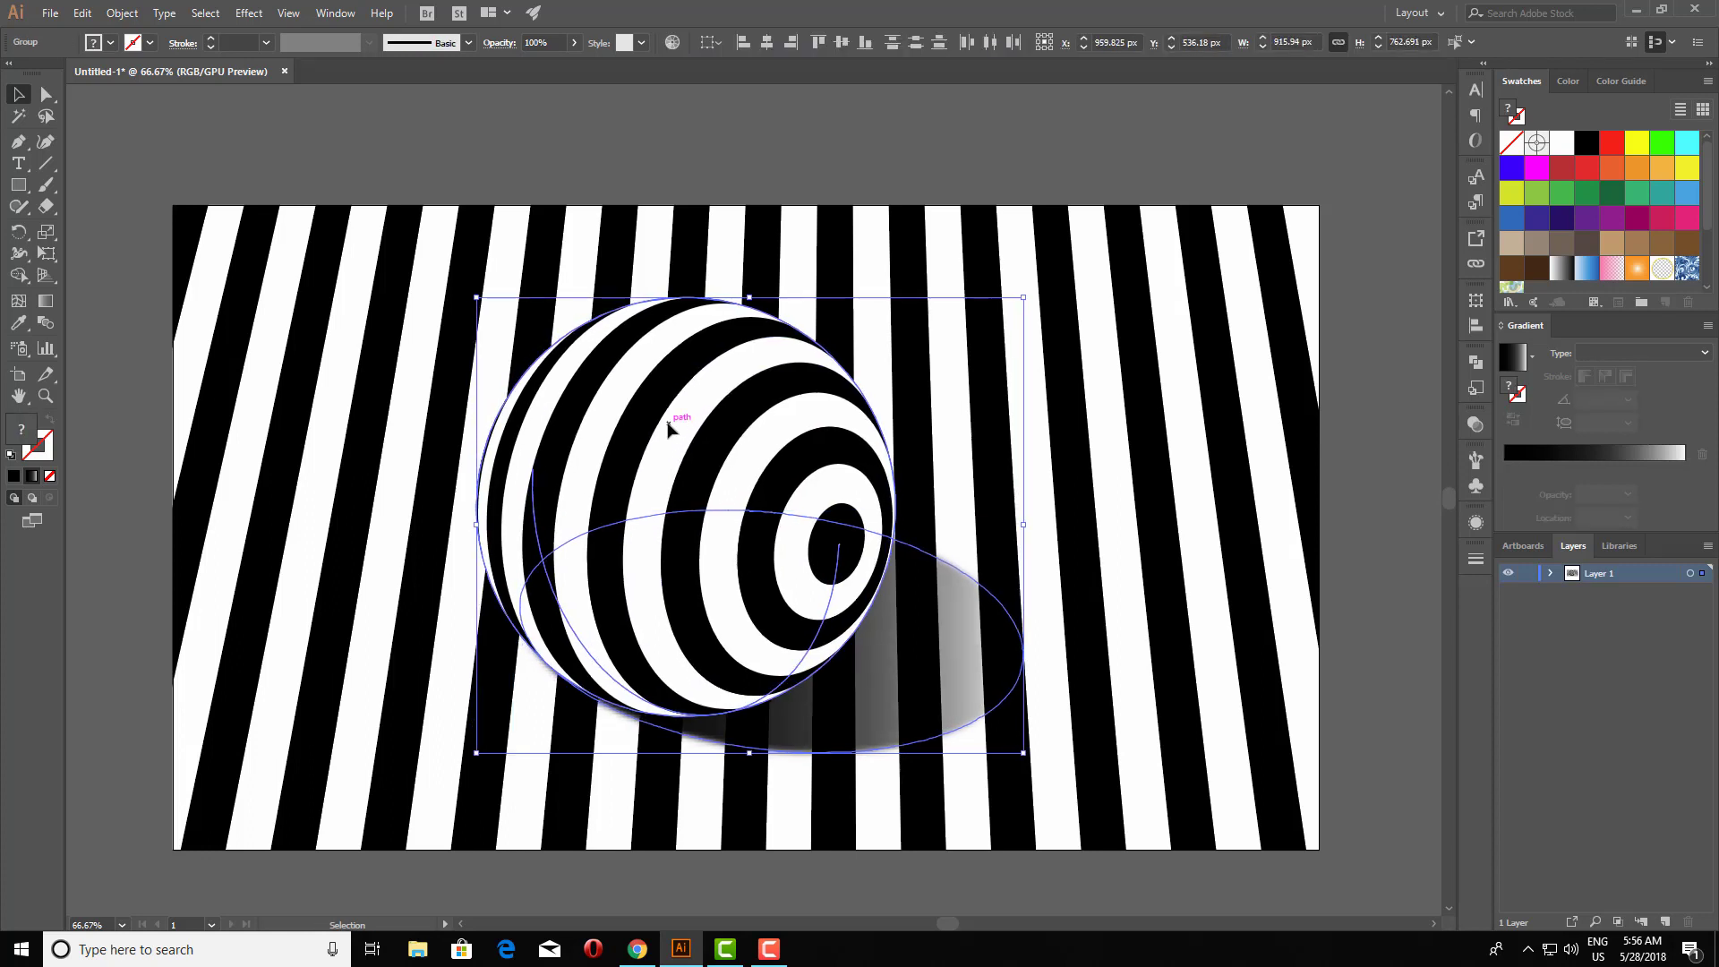
key("Right")
key("Right")
key("Right")
key("Right")
key("Right")
key("Right")
key("Right")
key("Right")
key("Right")
key("Right")
key("Right")
key("Right")
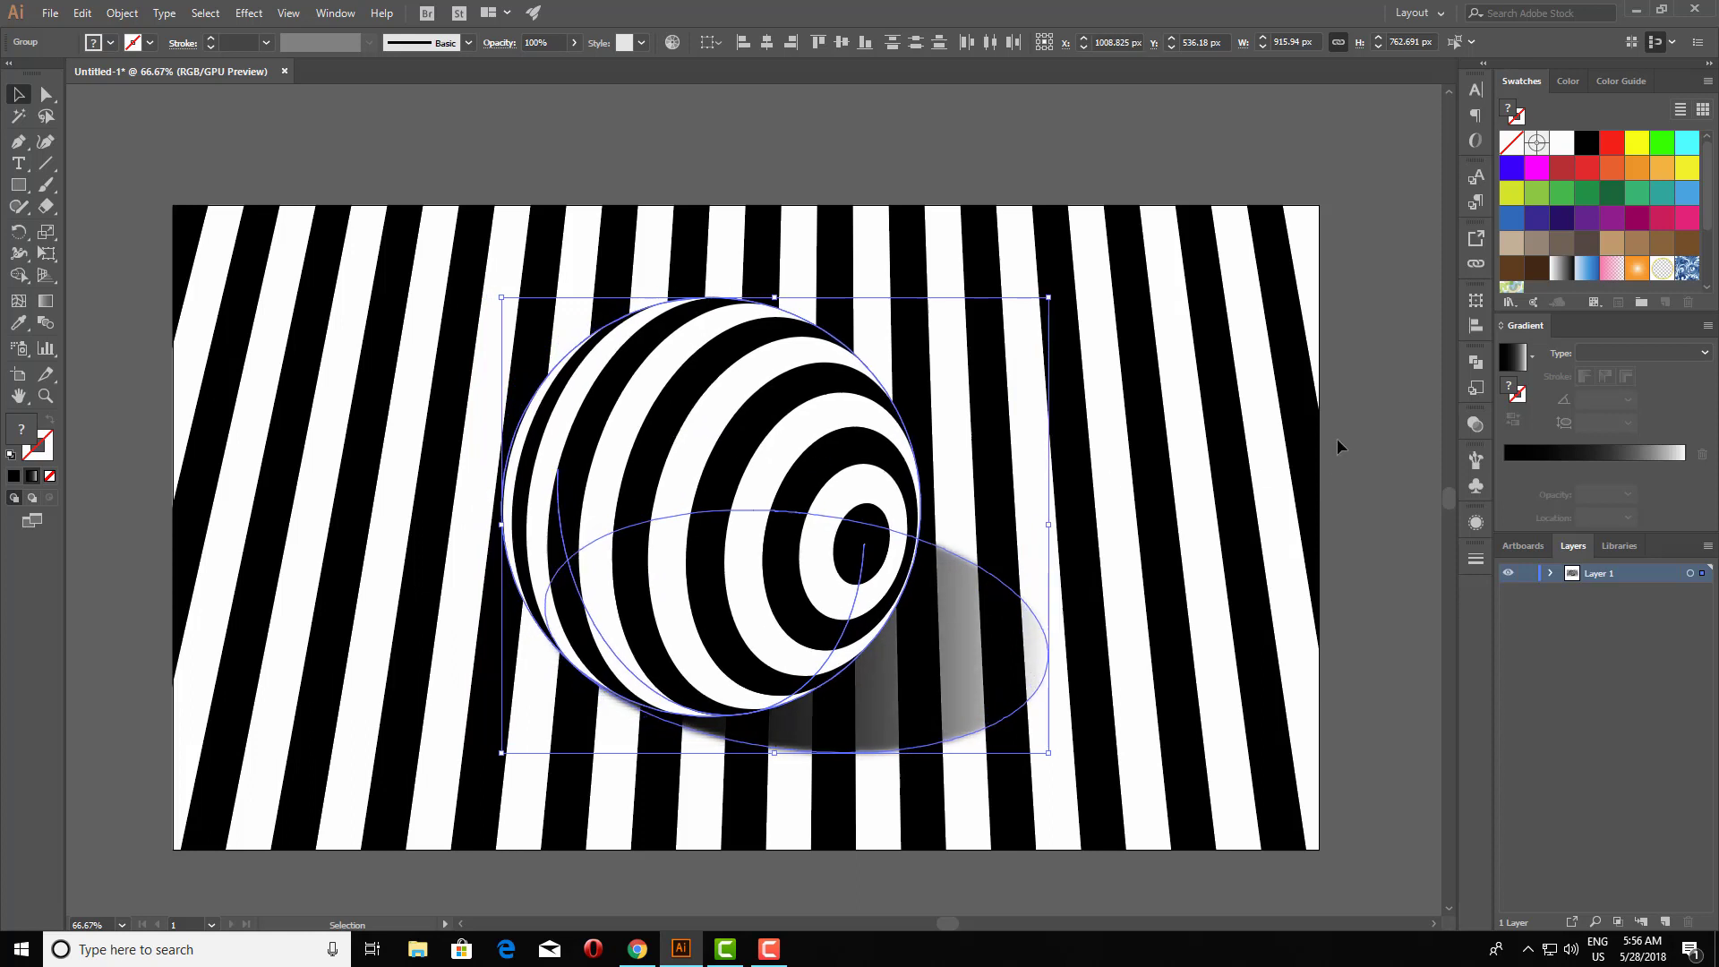
left_click(1378, 436)
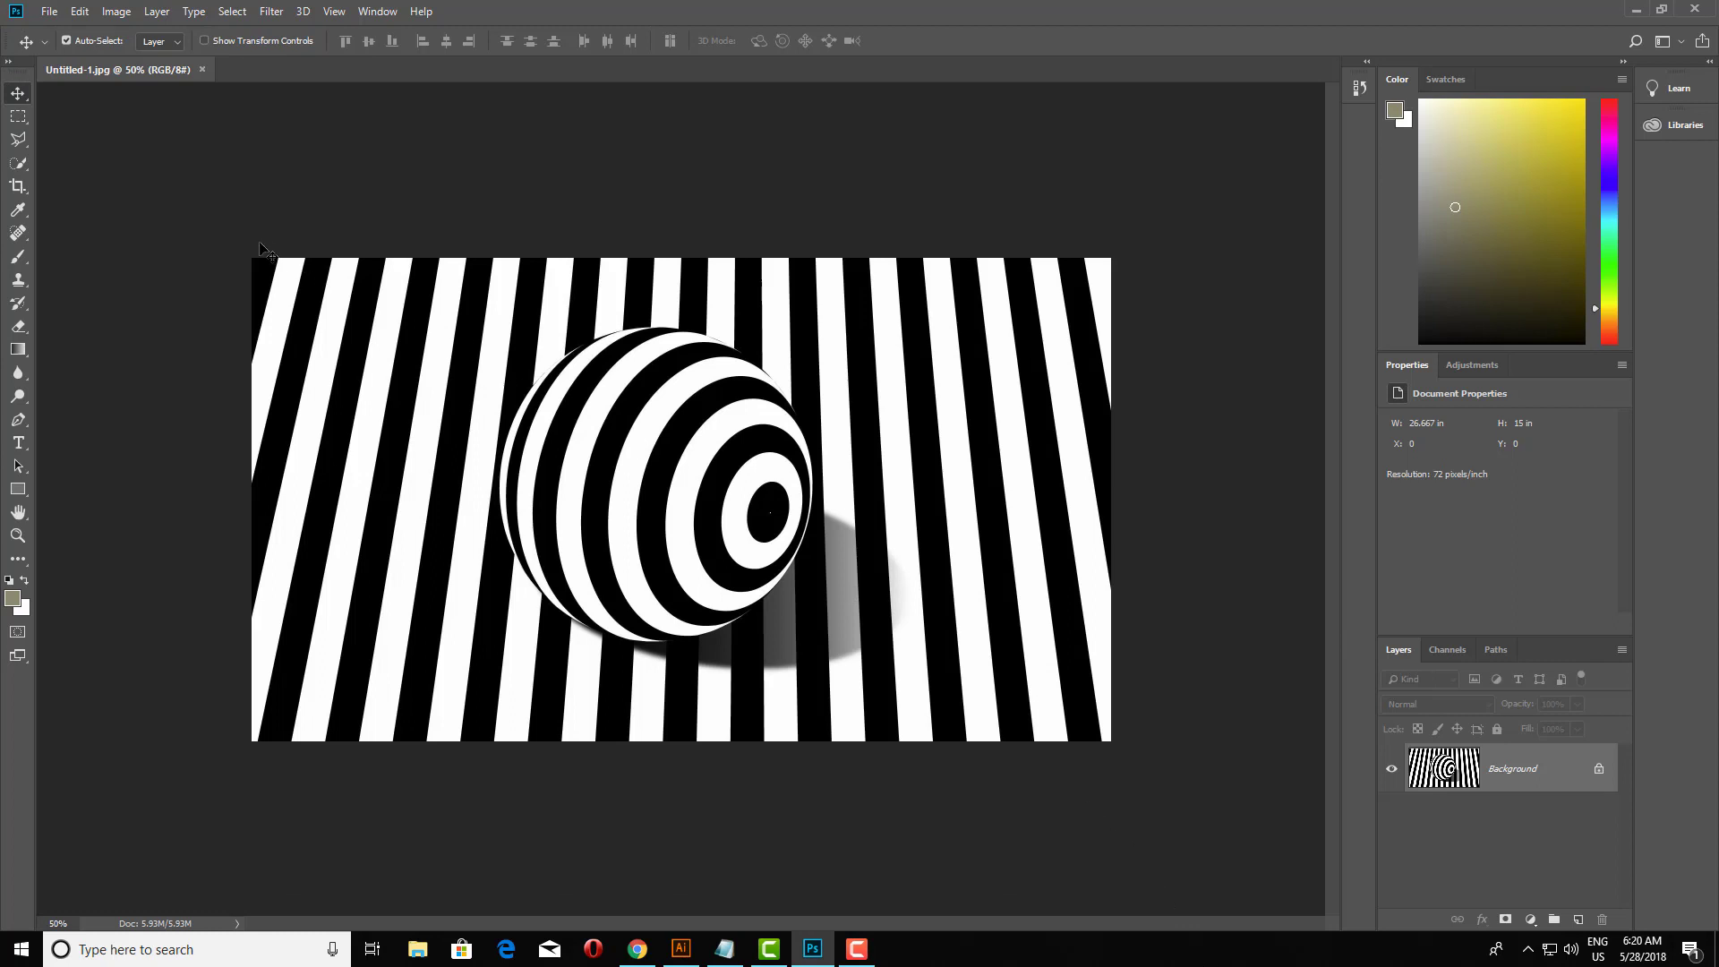
Unlock the Background as Layer 0, add a Layer 1 filled solid black, and deselect.
left_click(18, 116)
left_click_drag(122, 151, 1121, 879)
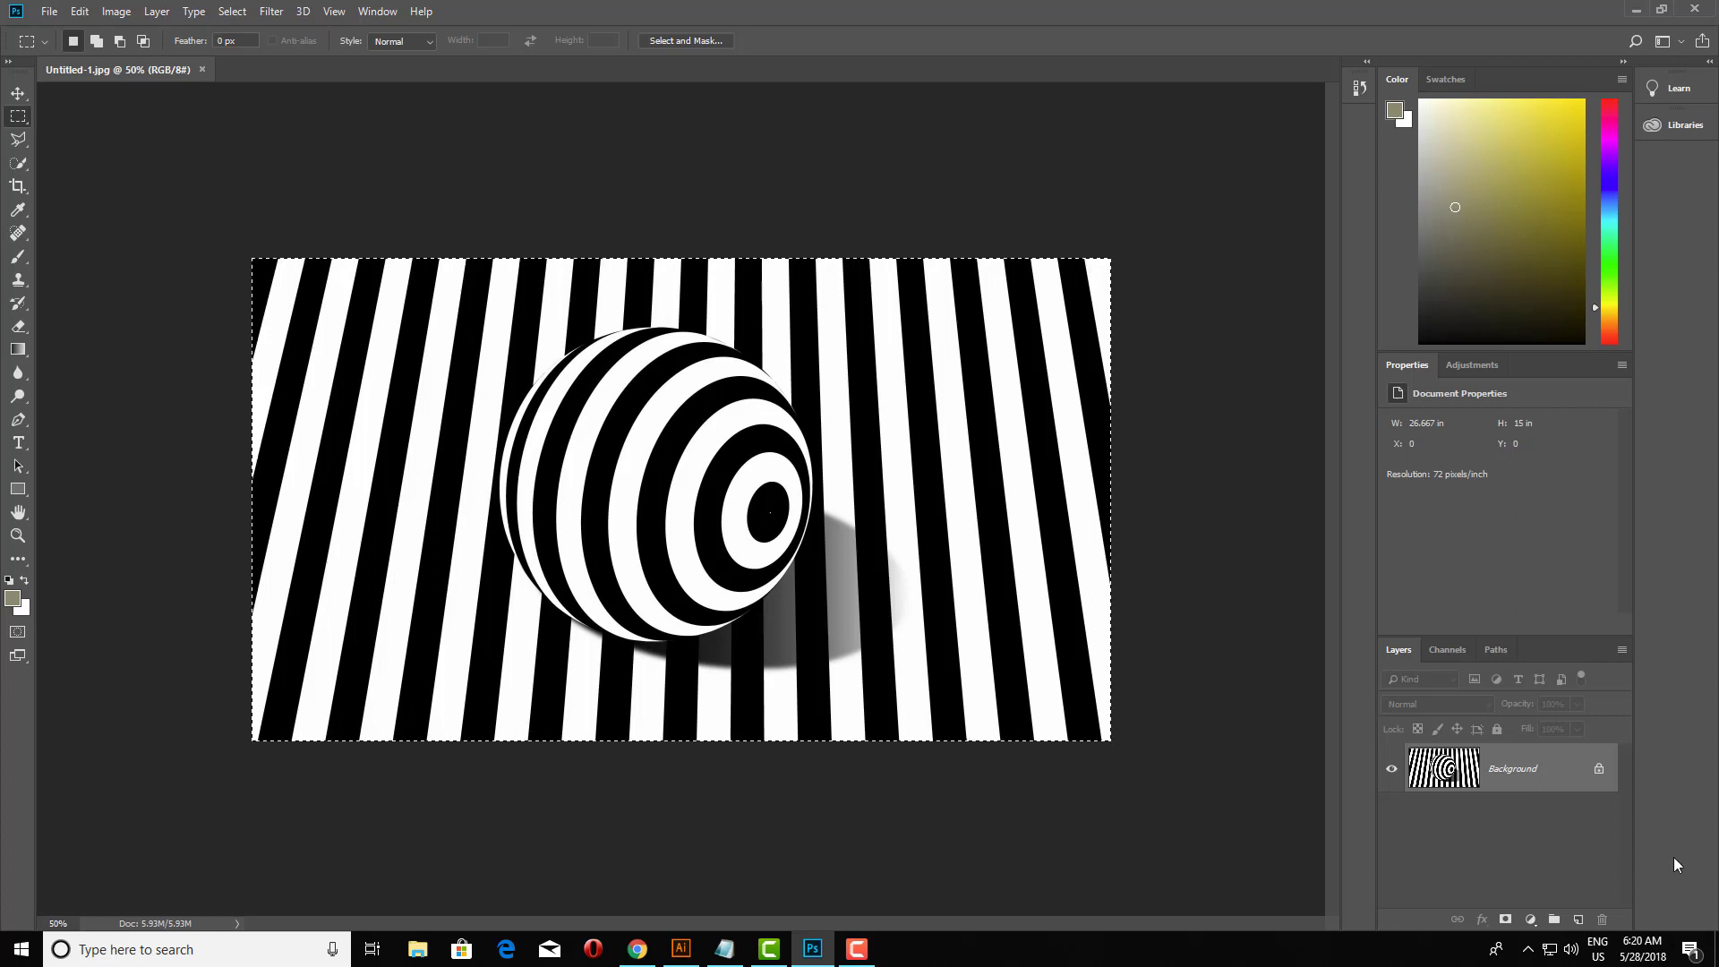
left_click(1599, 772)
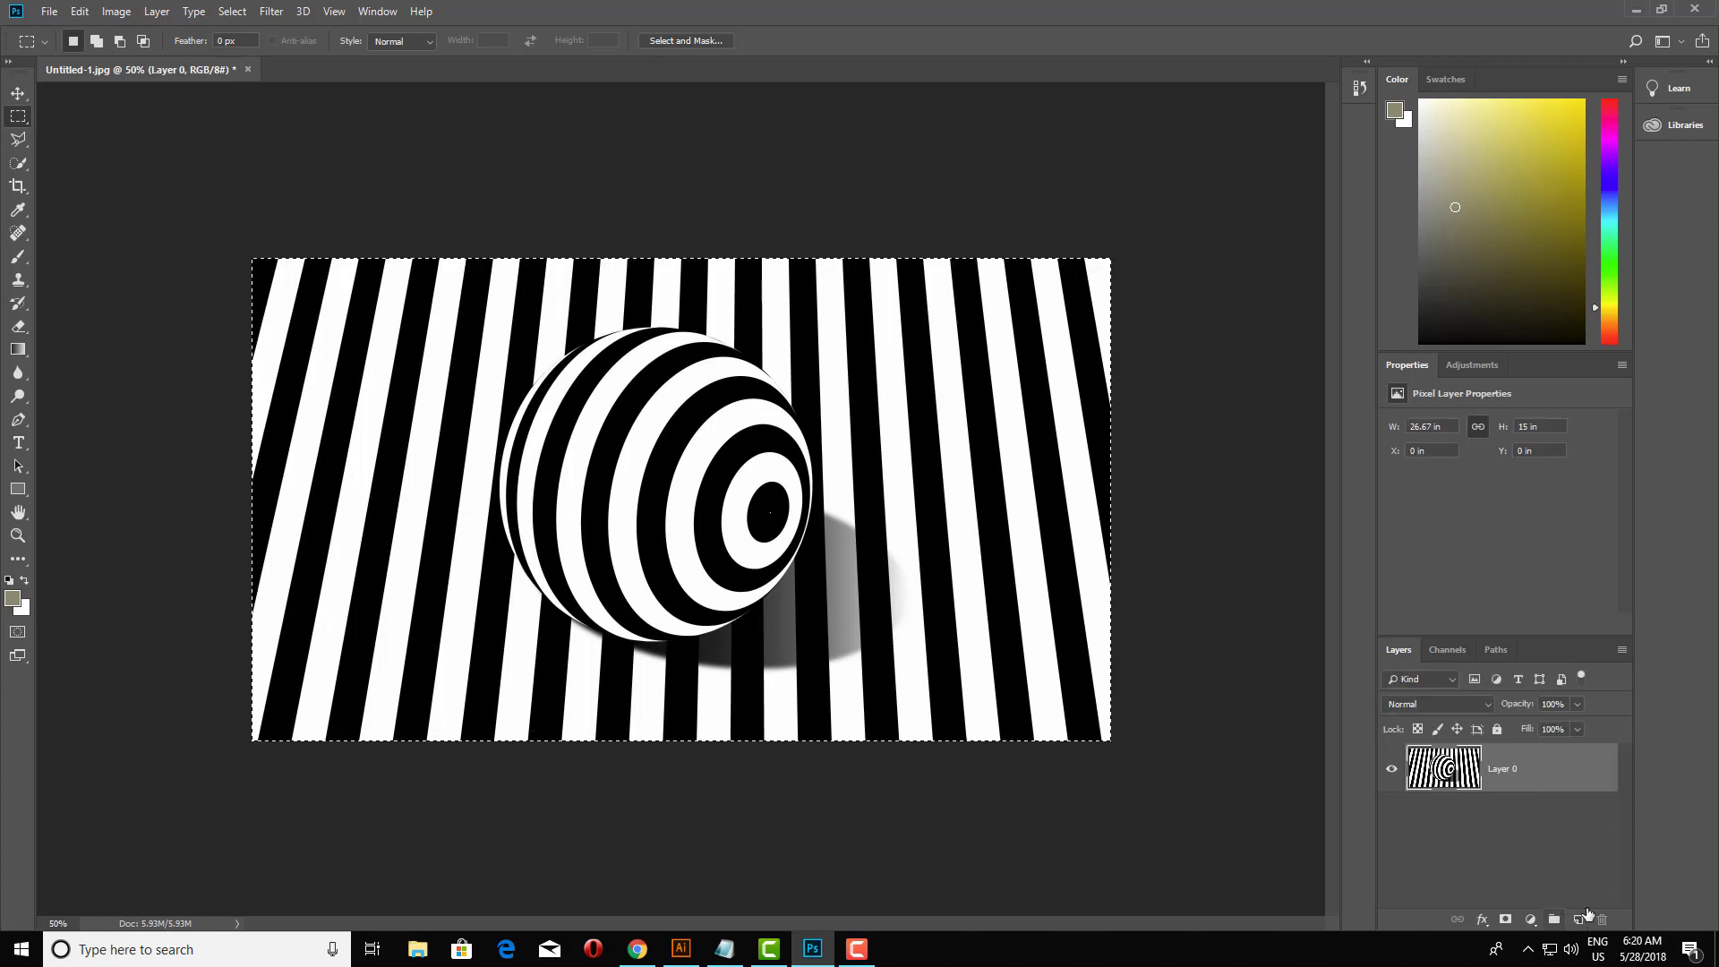
left_click(1578, 921)
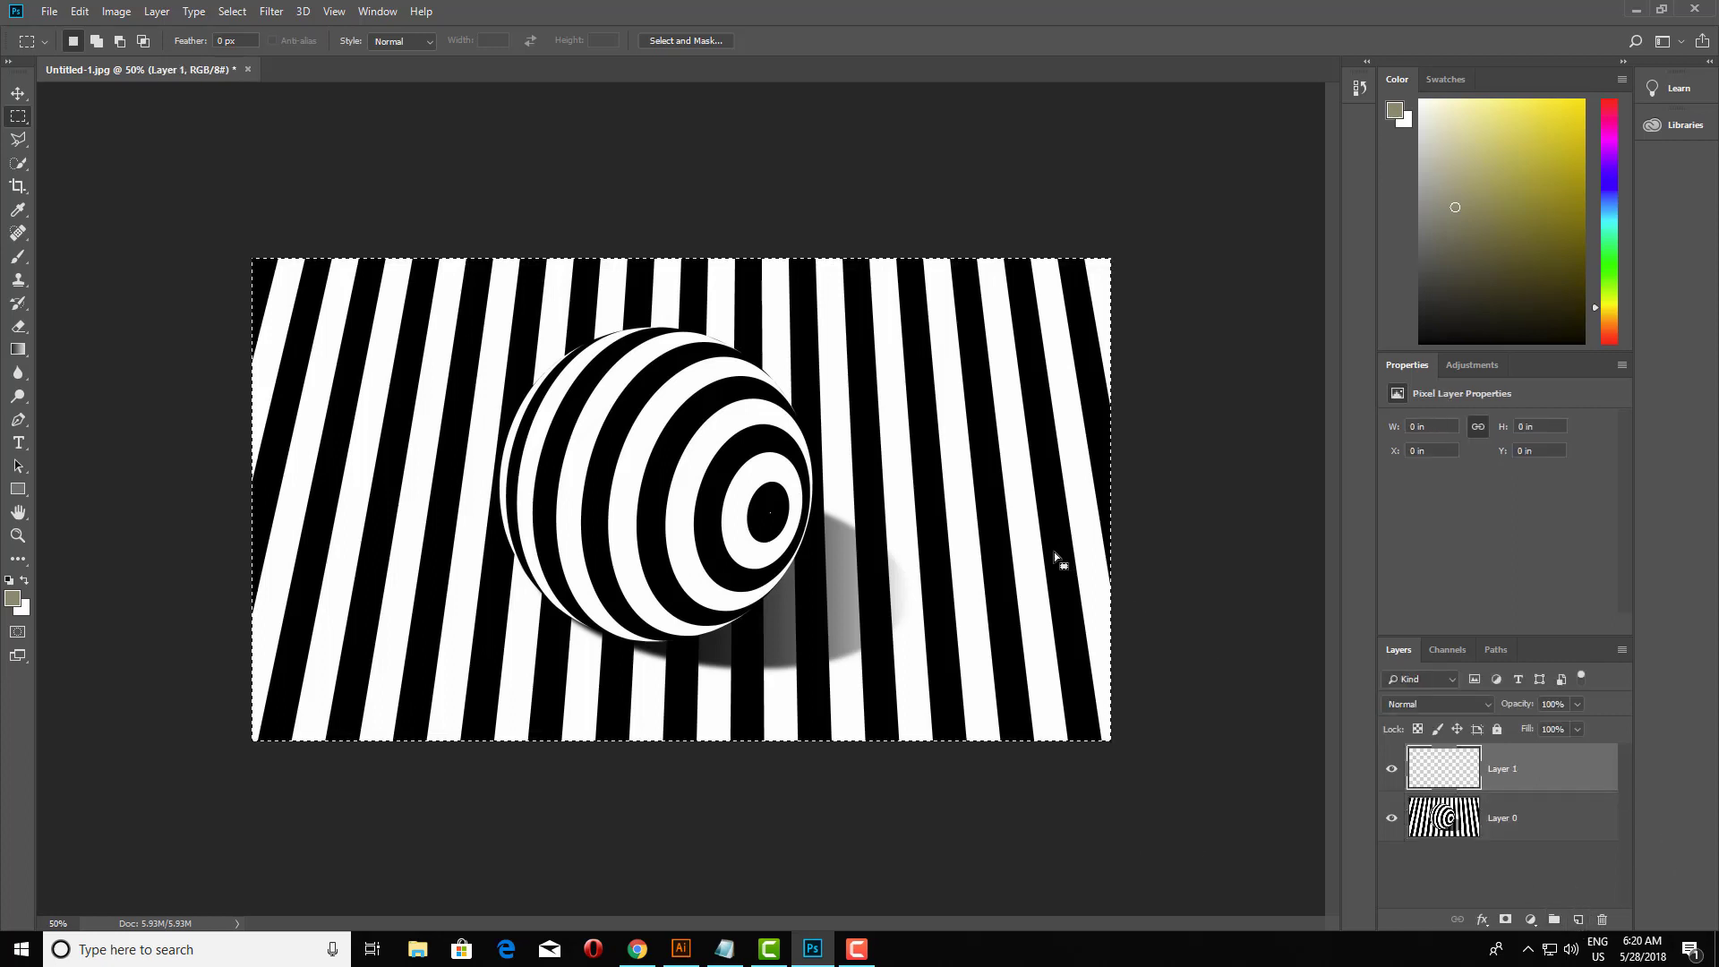
left_click(9, 582)
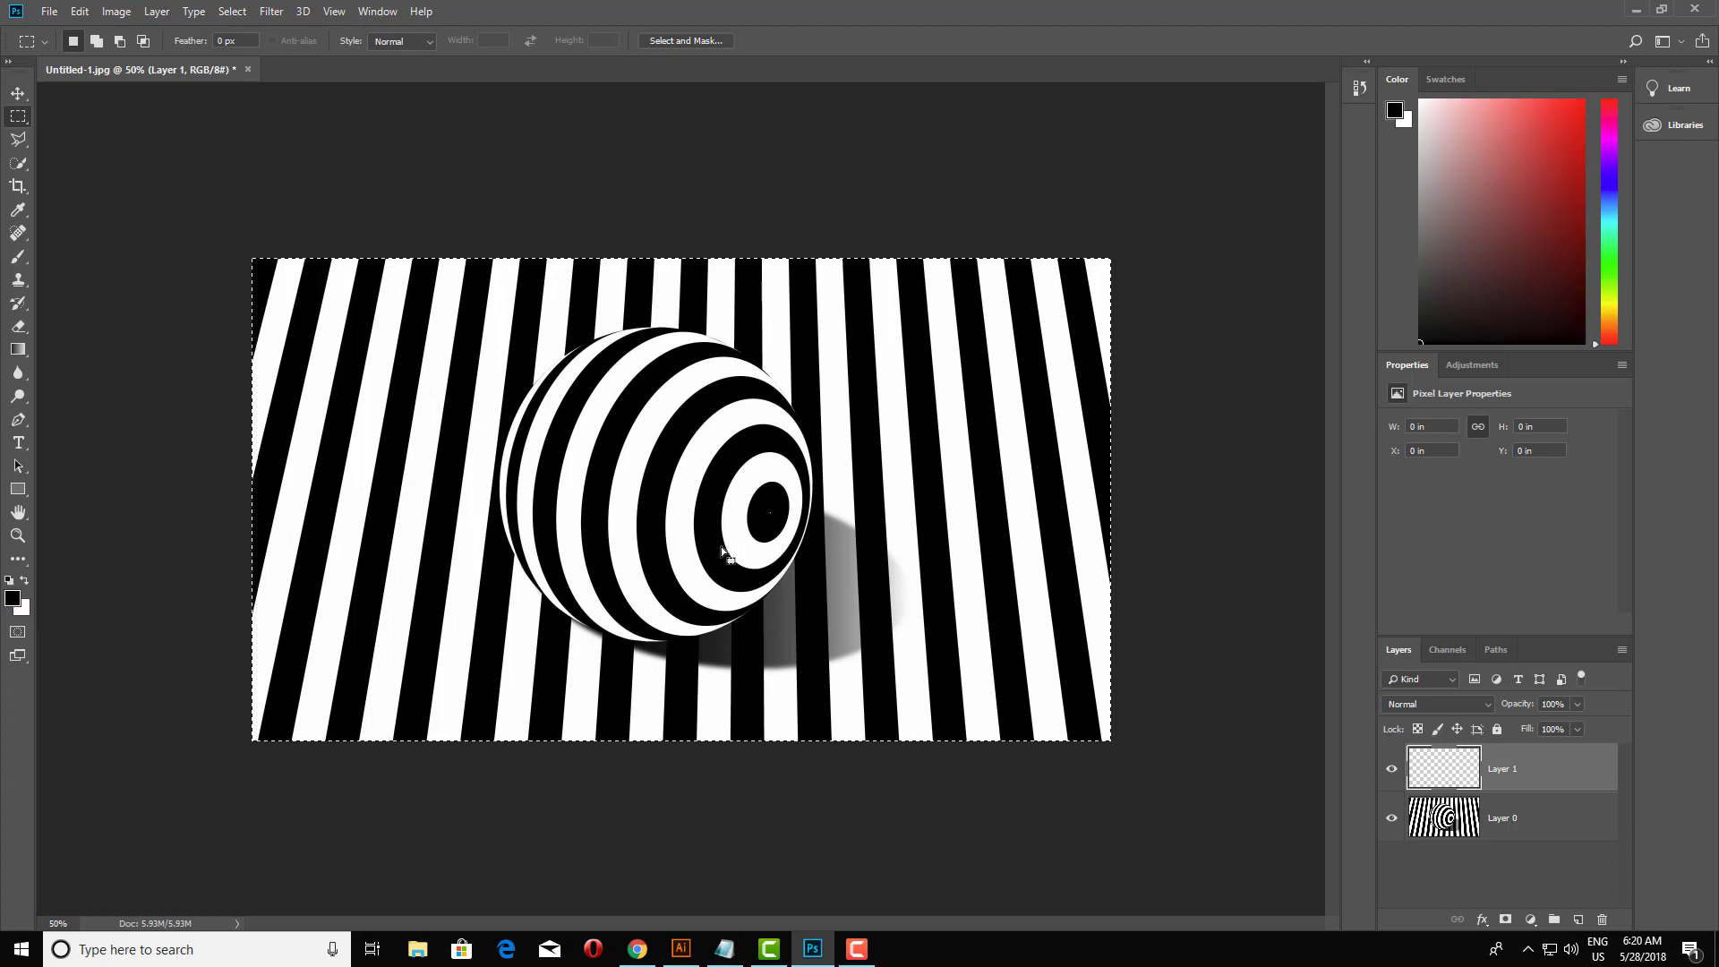
key("ctrl+BackSpace")
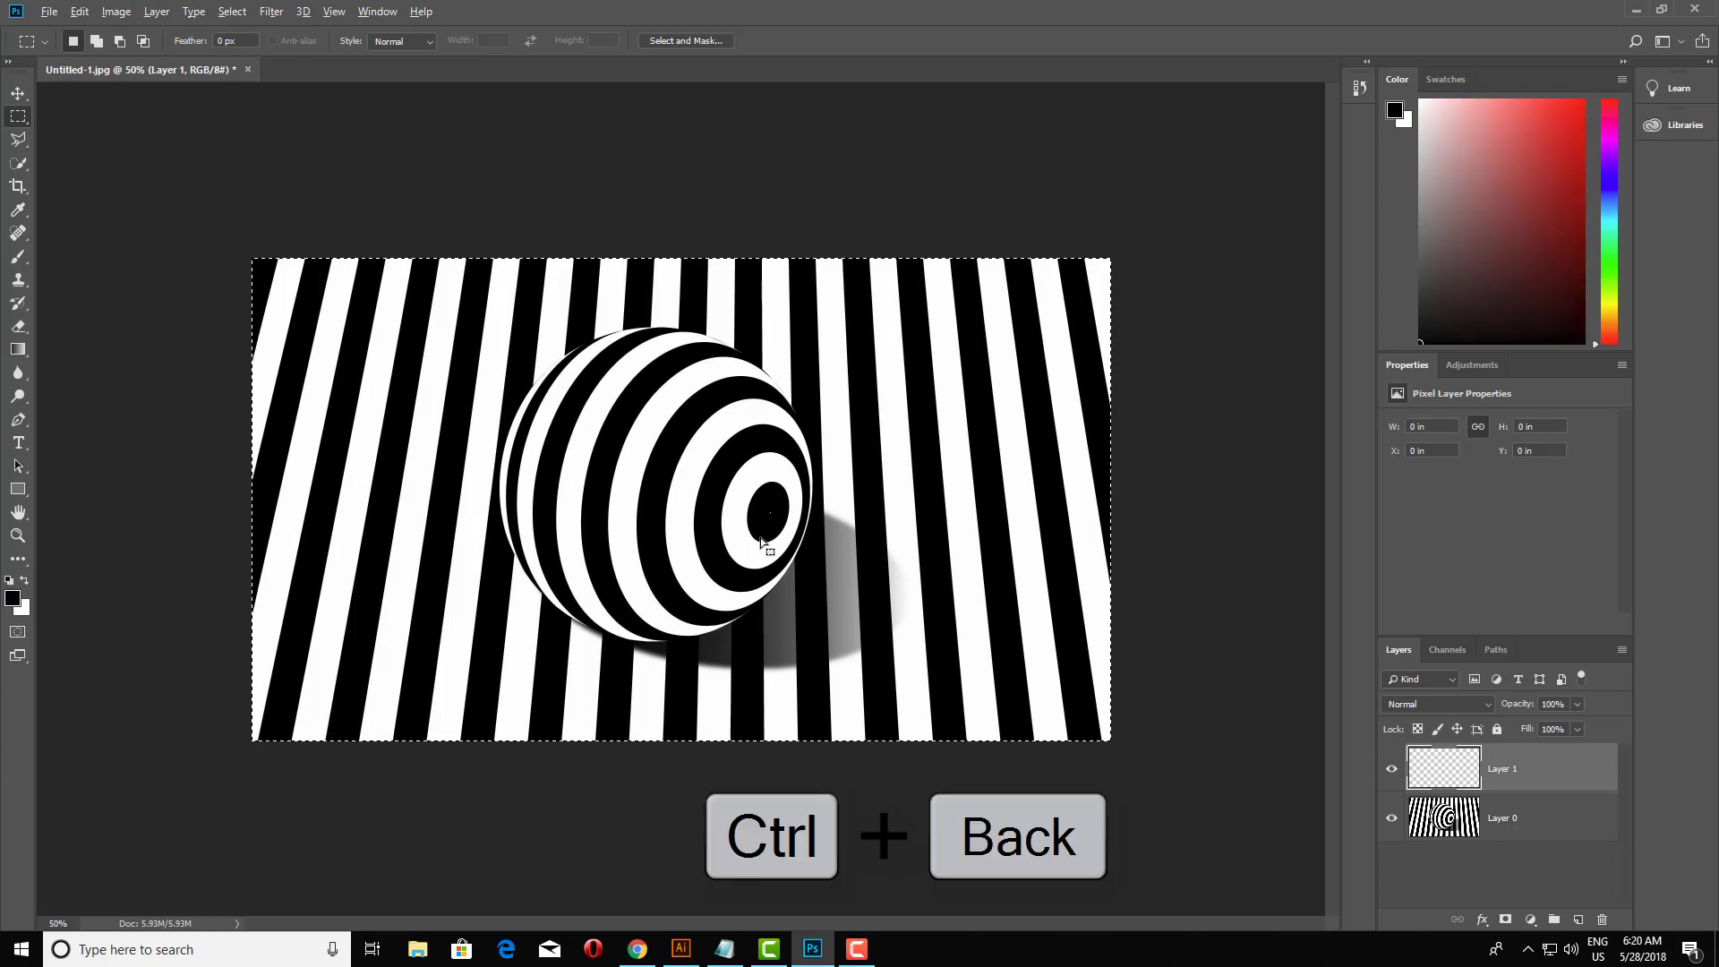
key("ctrl+BackSpace")
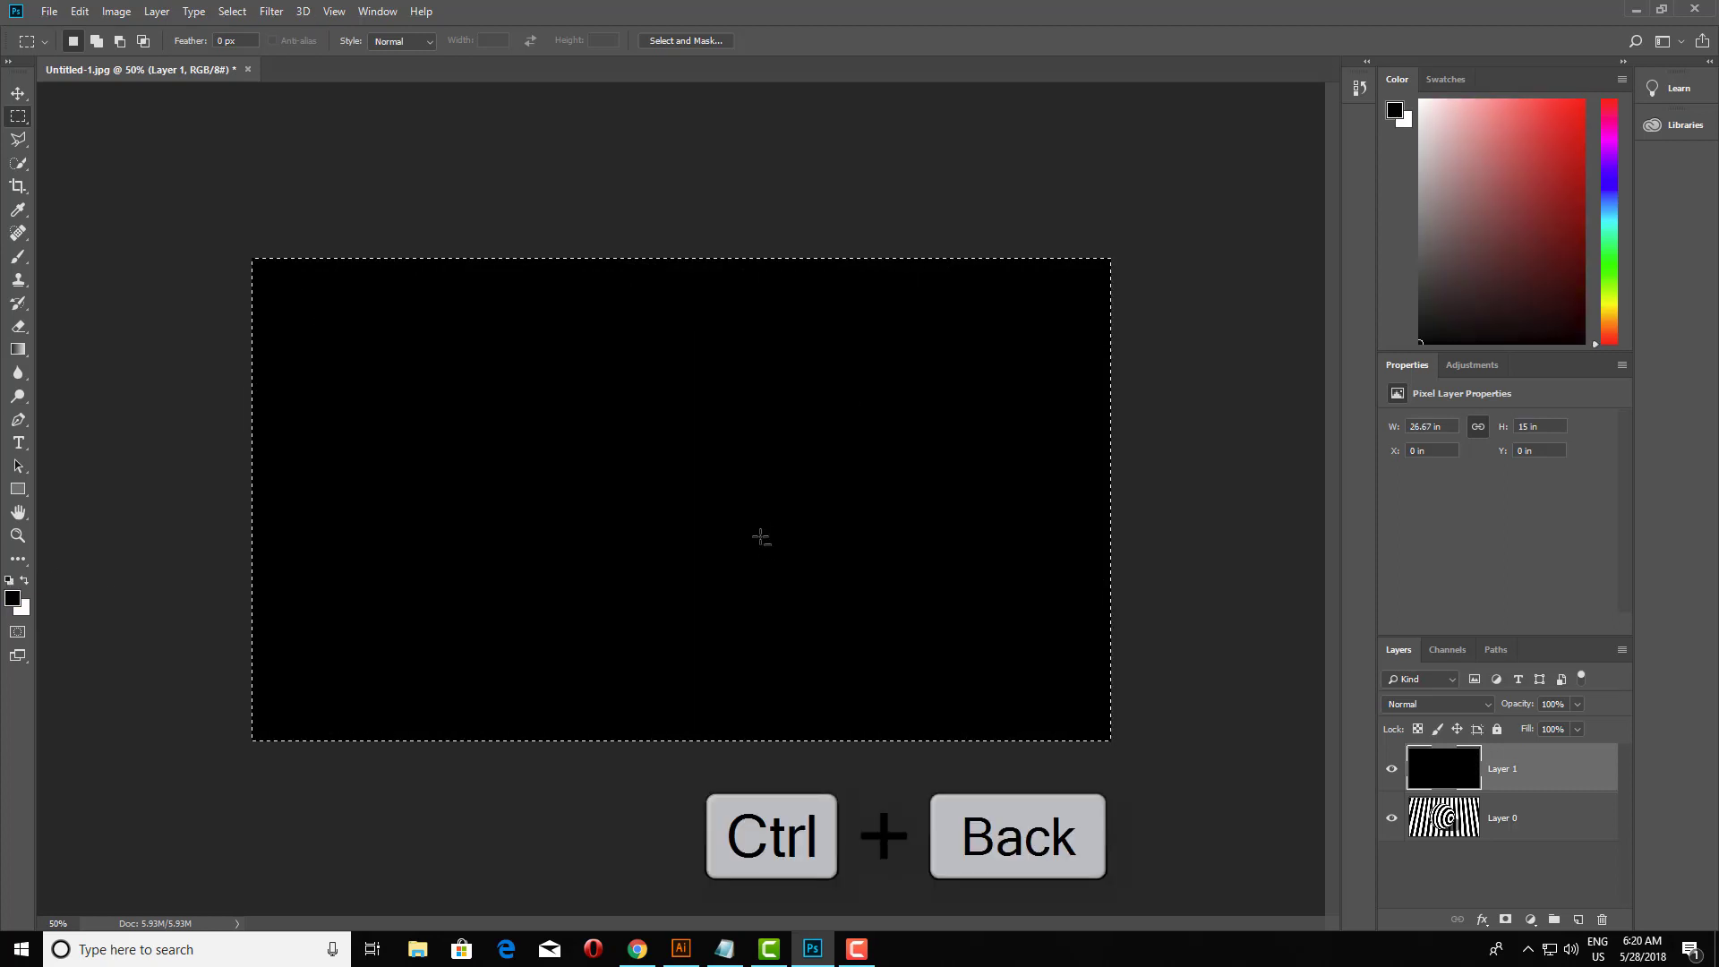
left_click(232, 10)
left_click(248, 49)
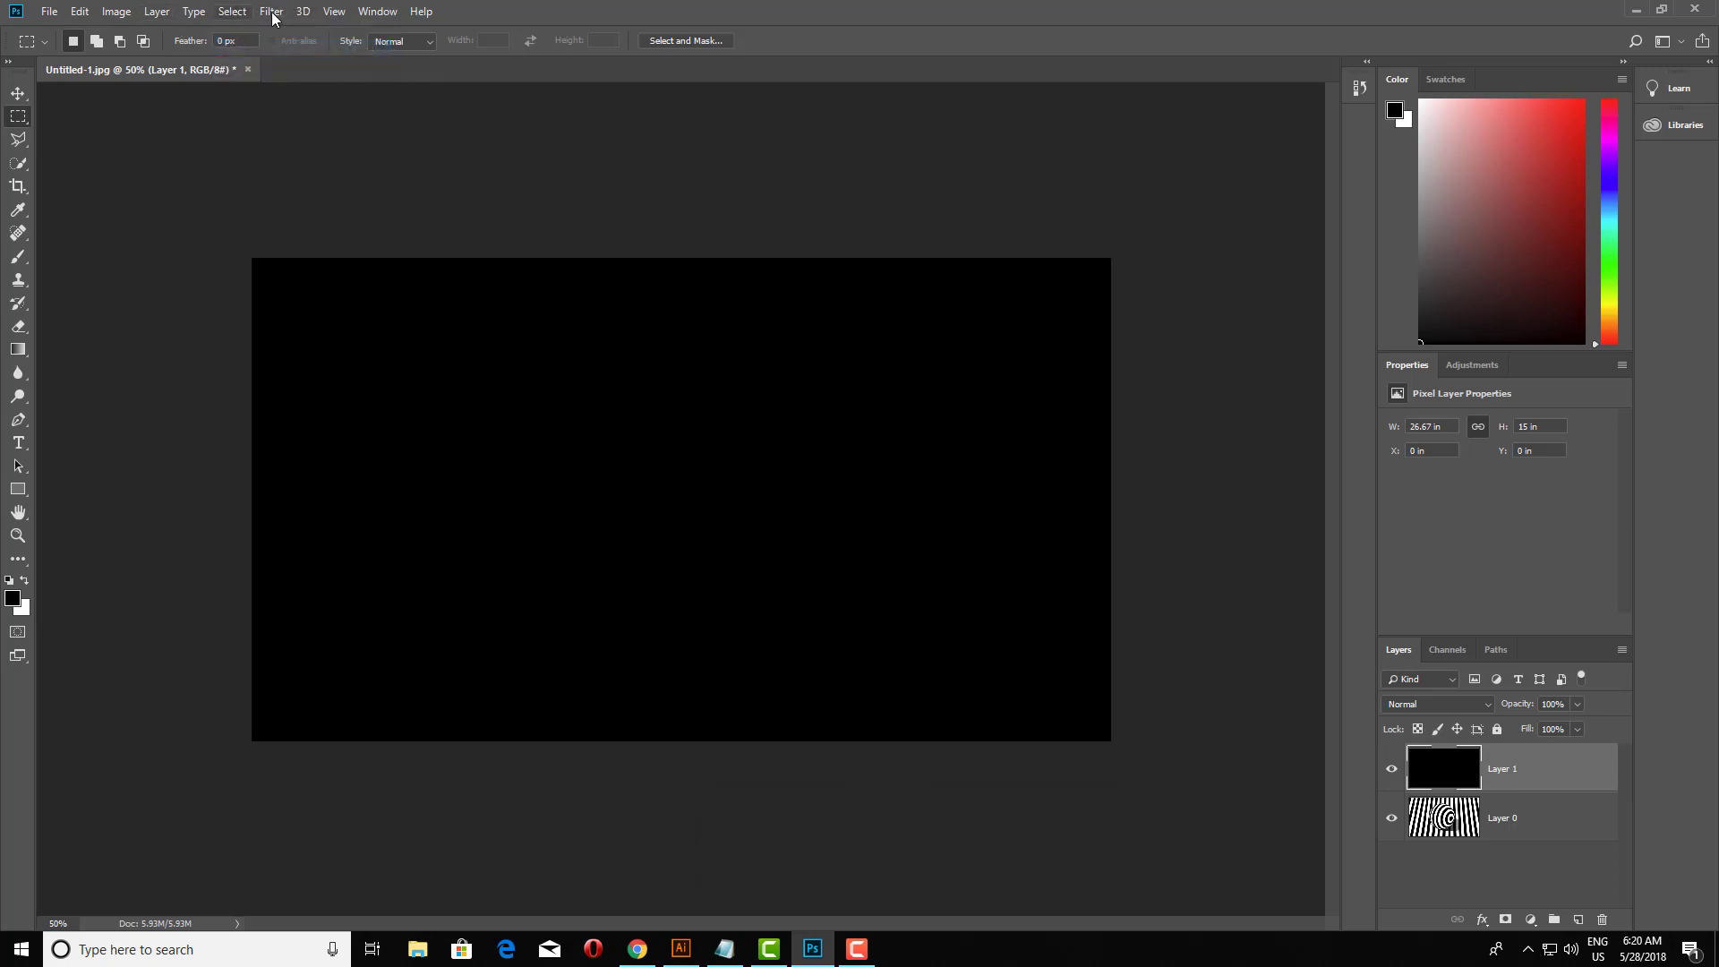
Render a 105mm Prime lens flare at 115% brightness near the canvas centre.
key("v")
left_click(271, 11)
mouse_move(287, 333)
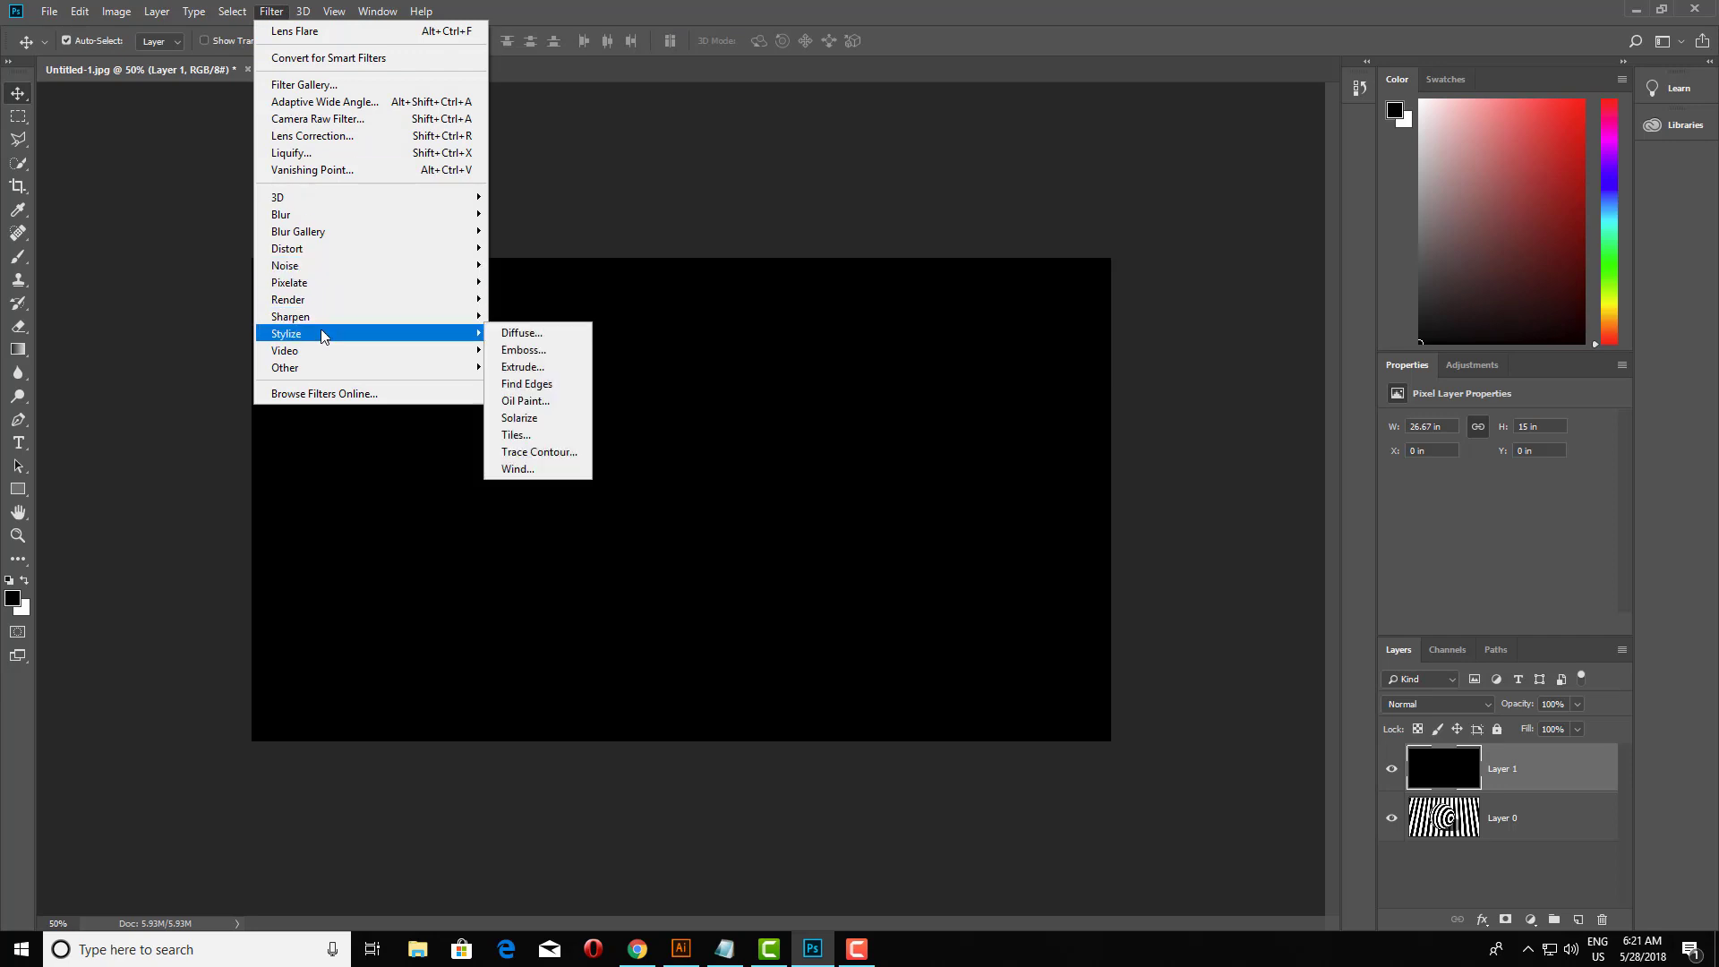
mouse_move(289, 299)
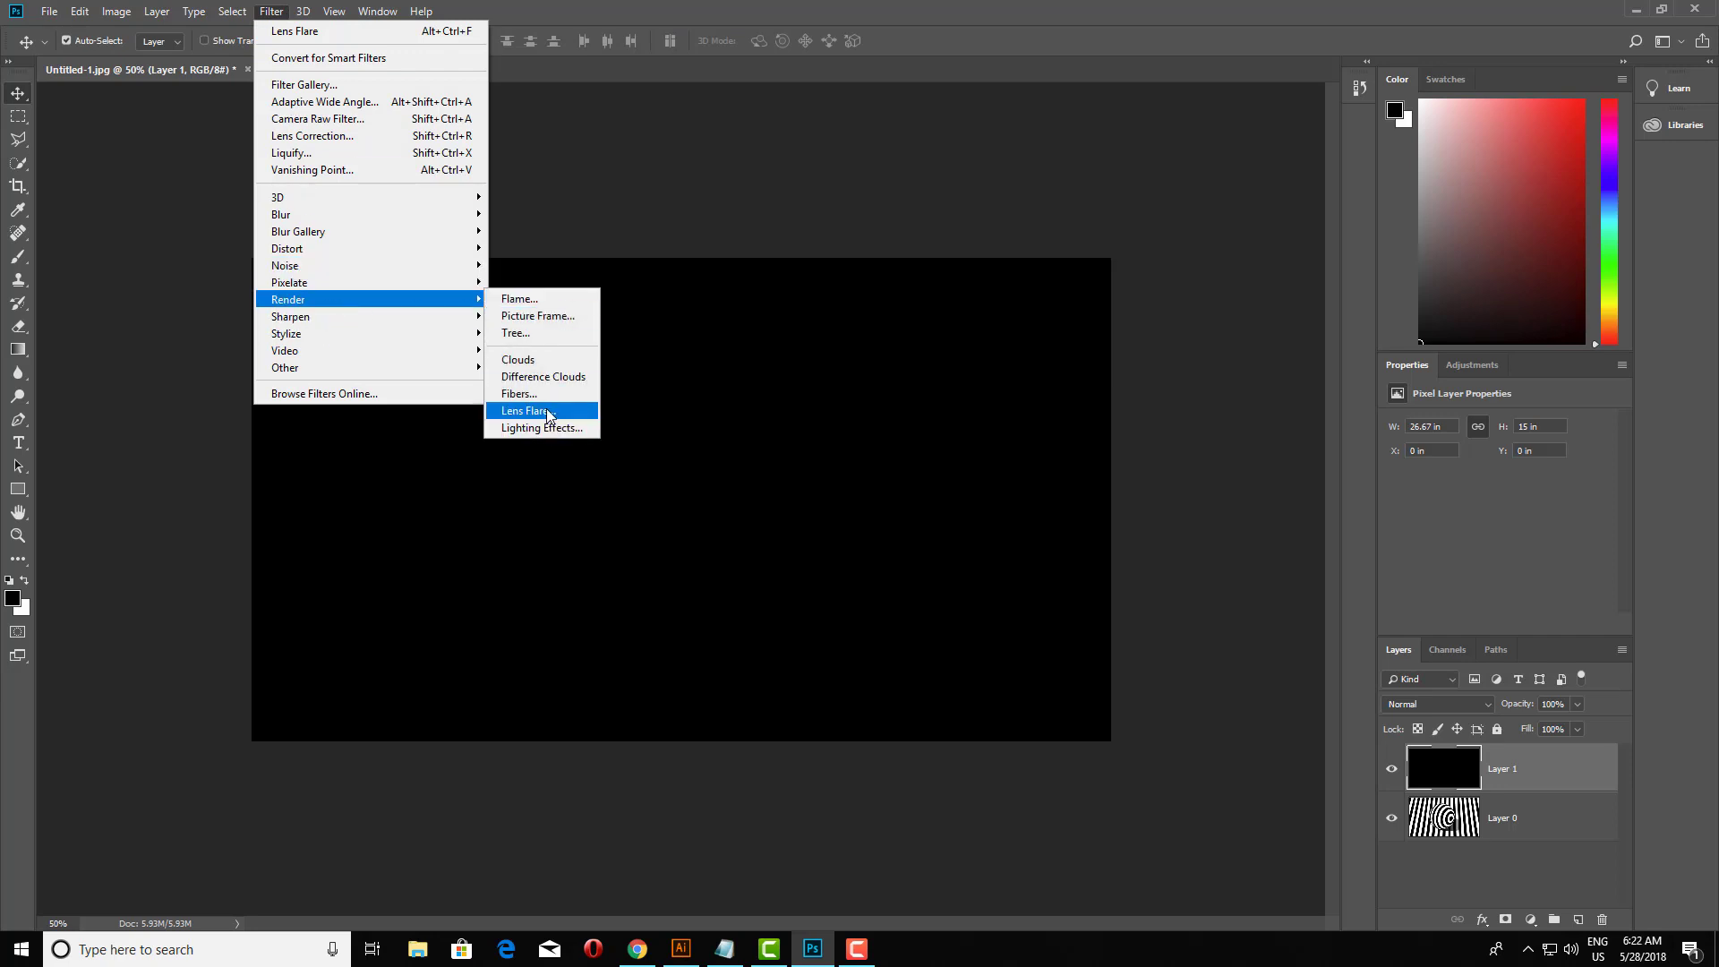
left_click(548, 414)
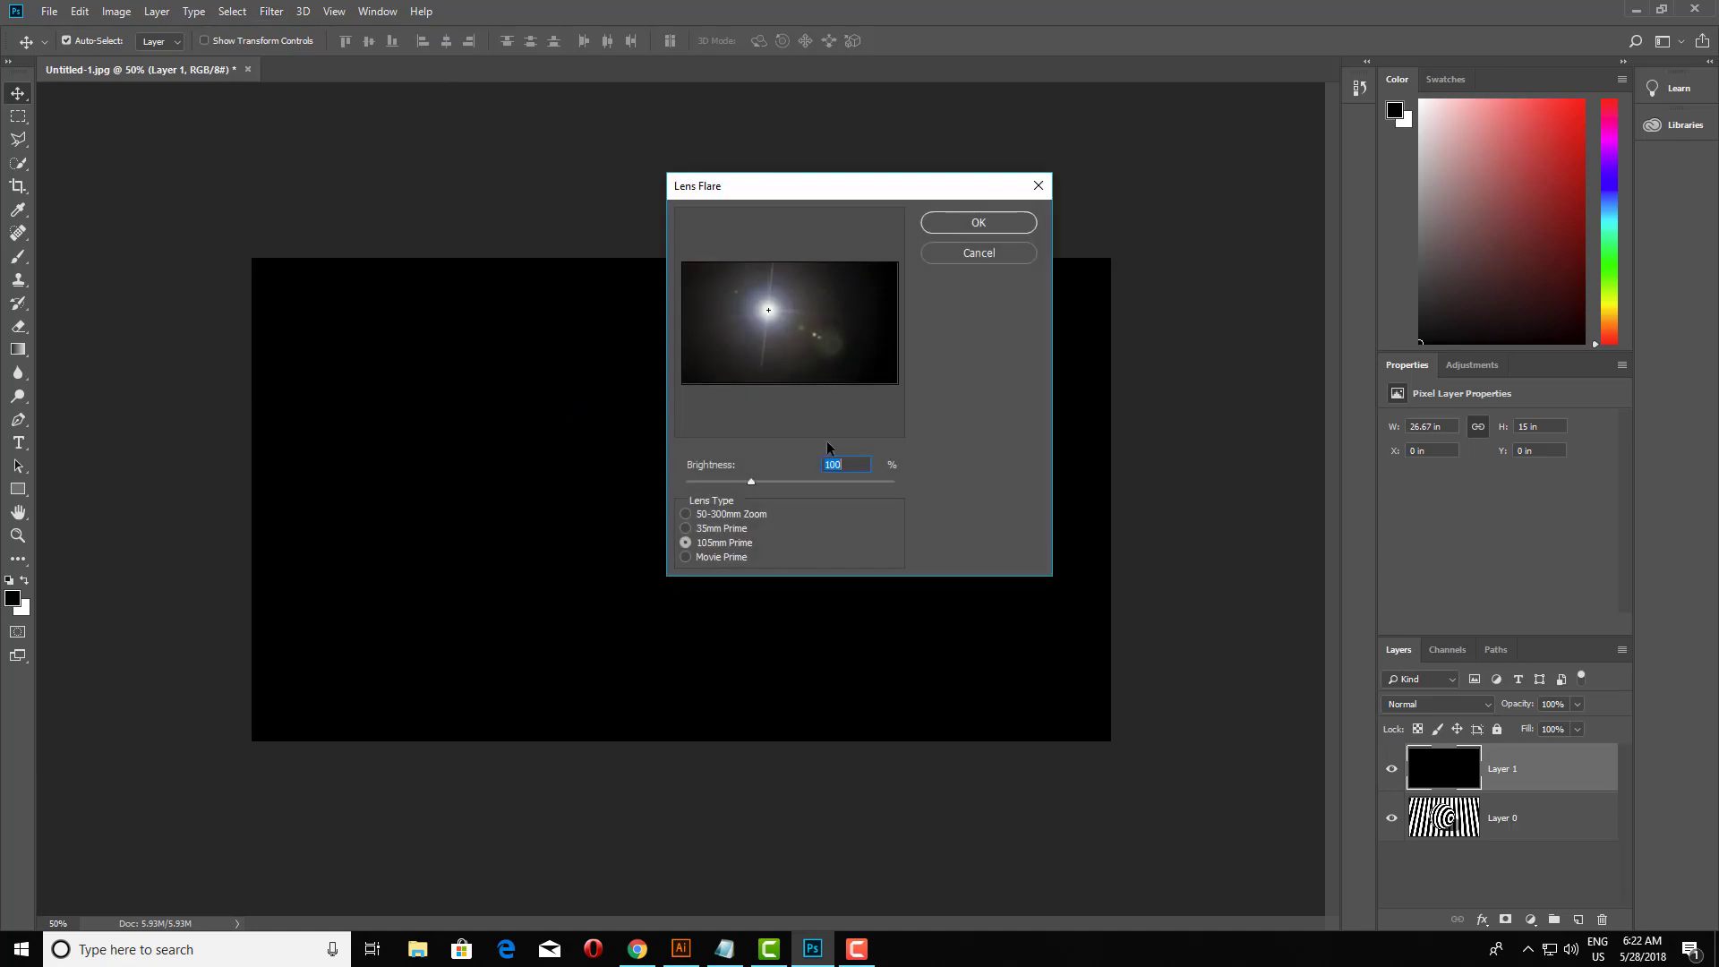
left_click(717, 558)
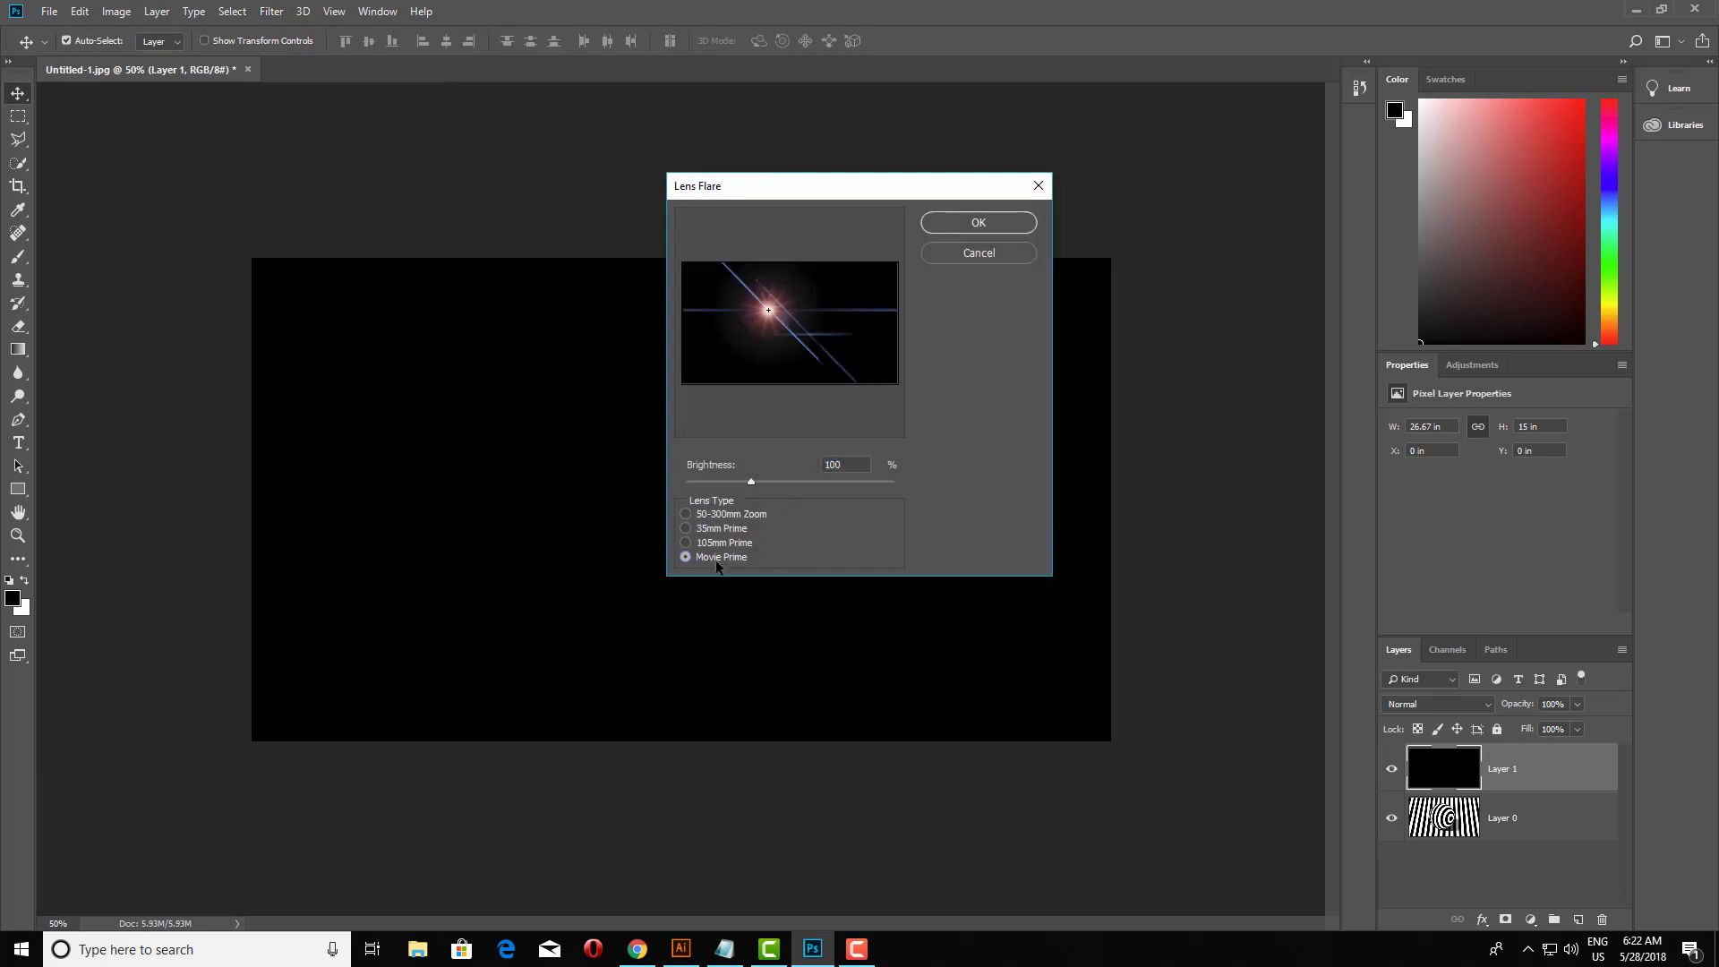
left_click(719, 544)
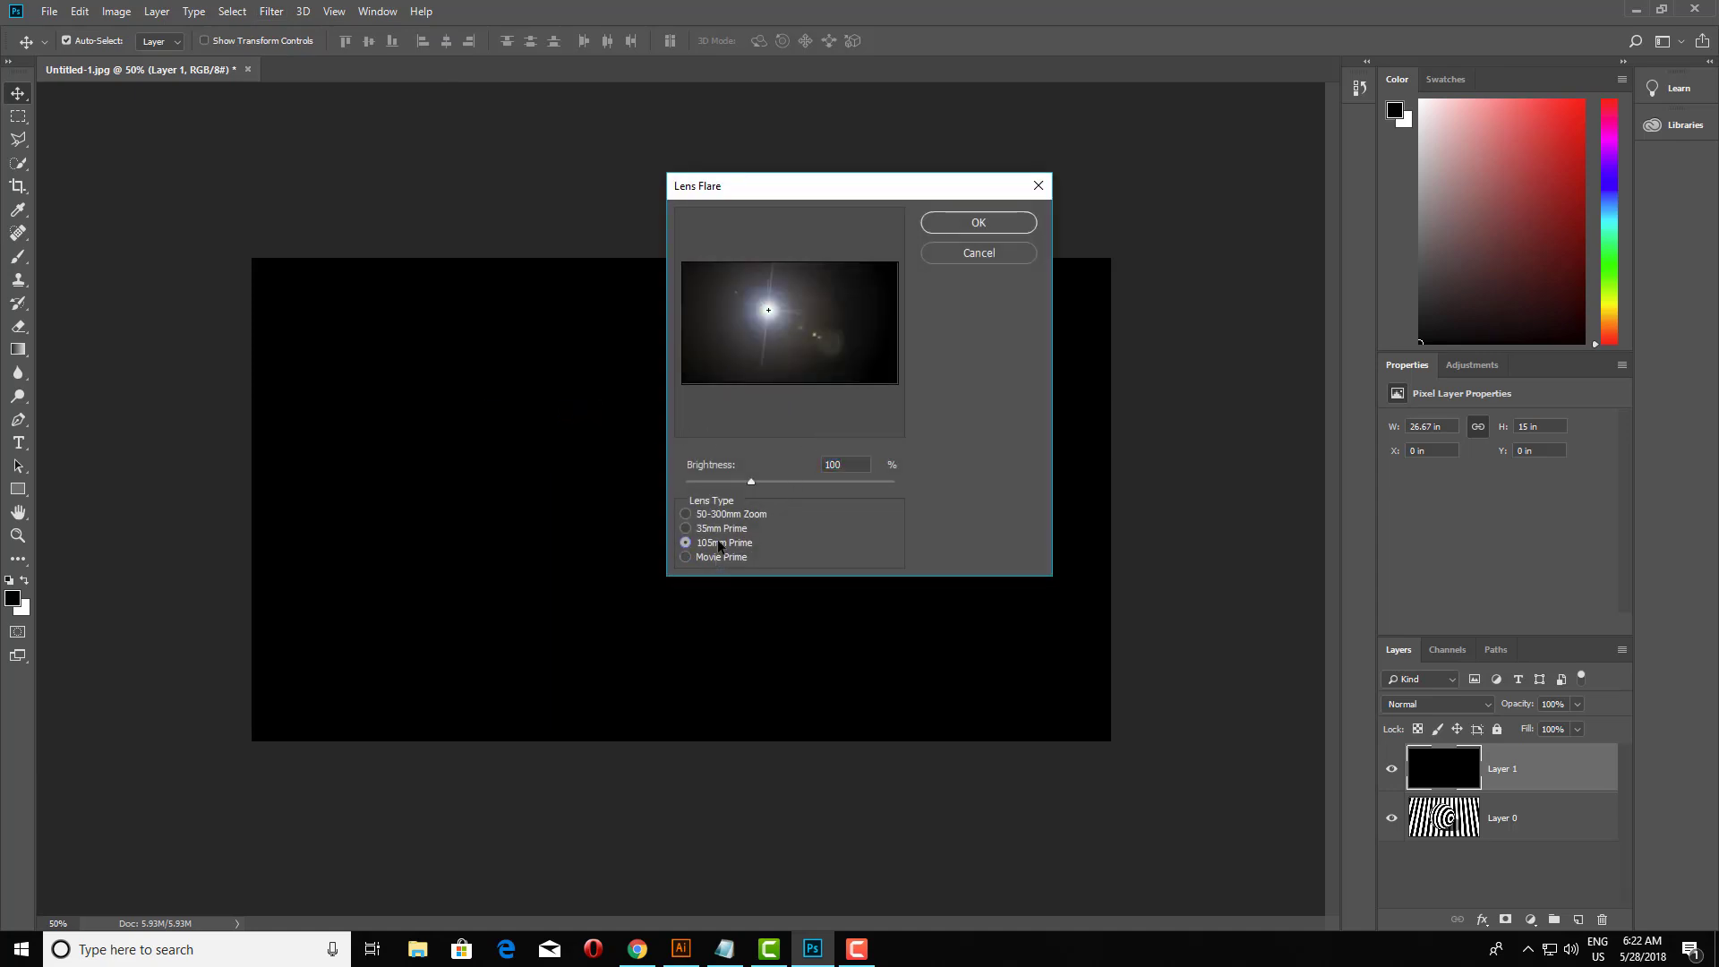
left_click(719, 529)
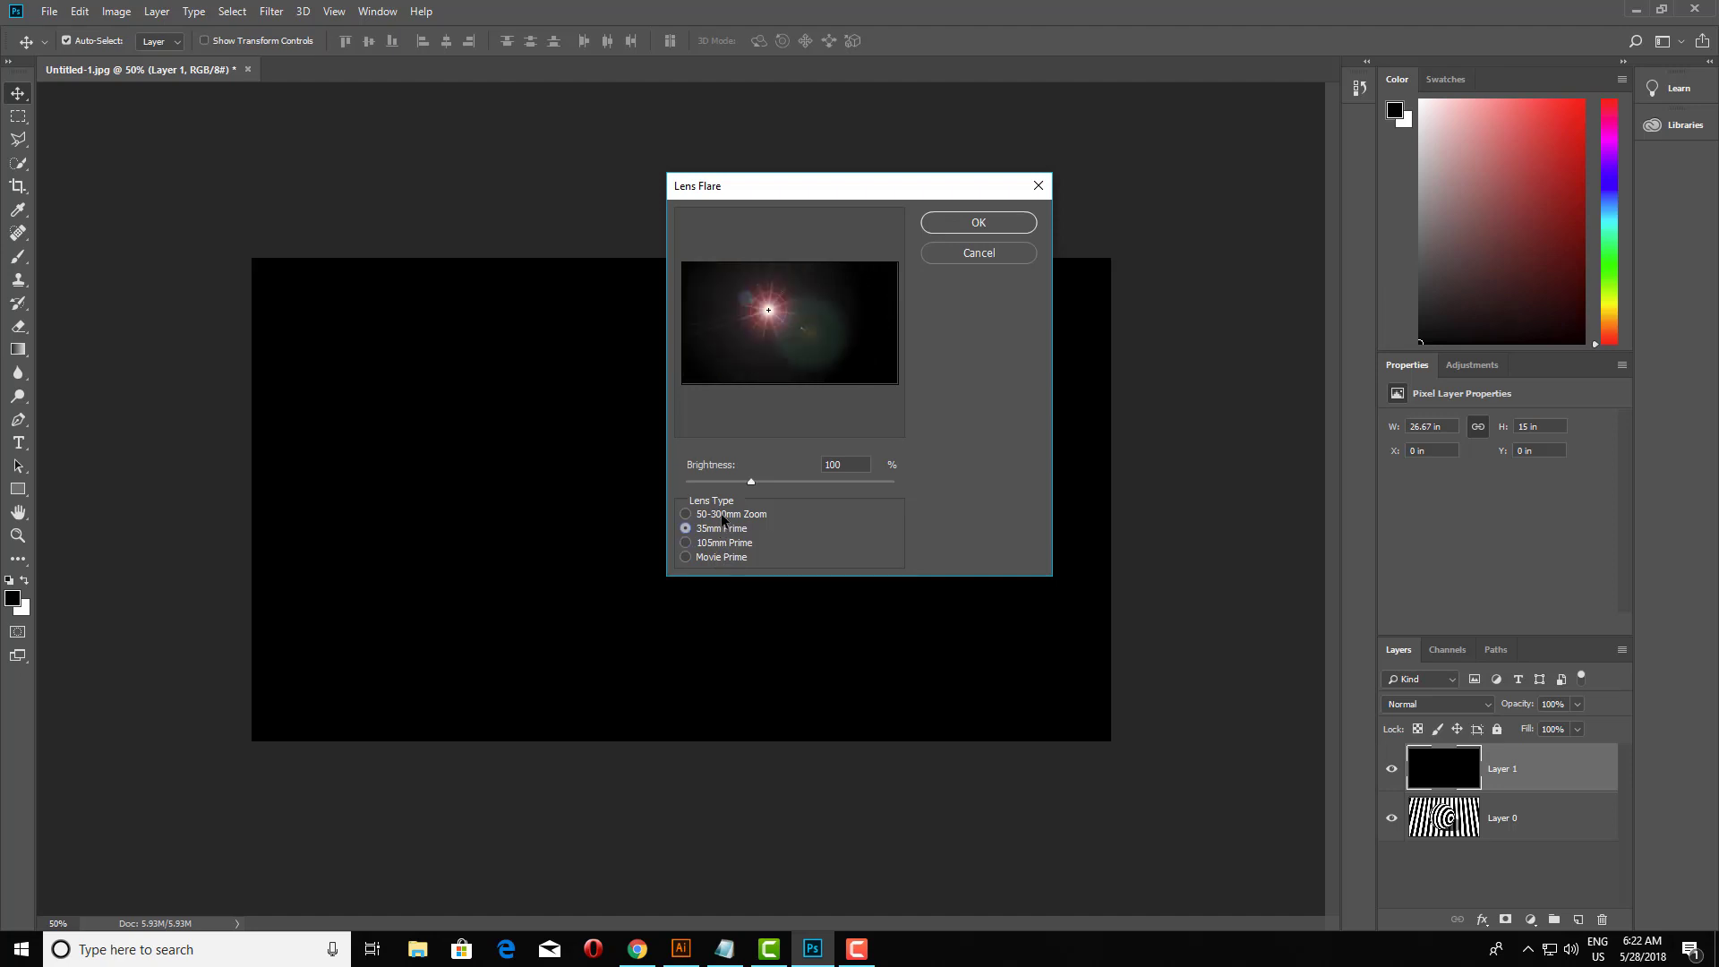
left_click(721, 514)
left_click(722, 544)
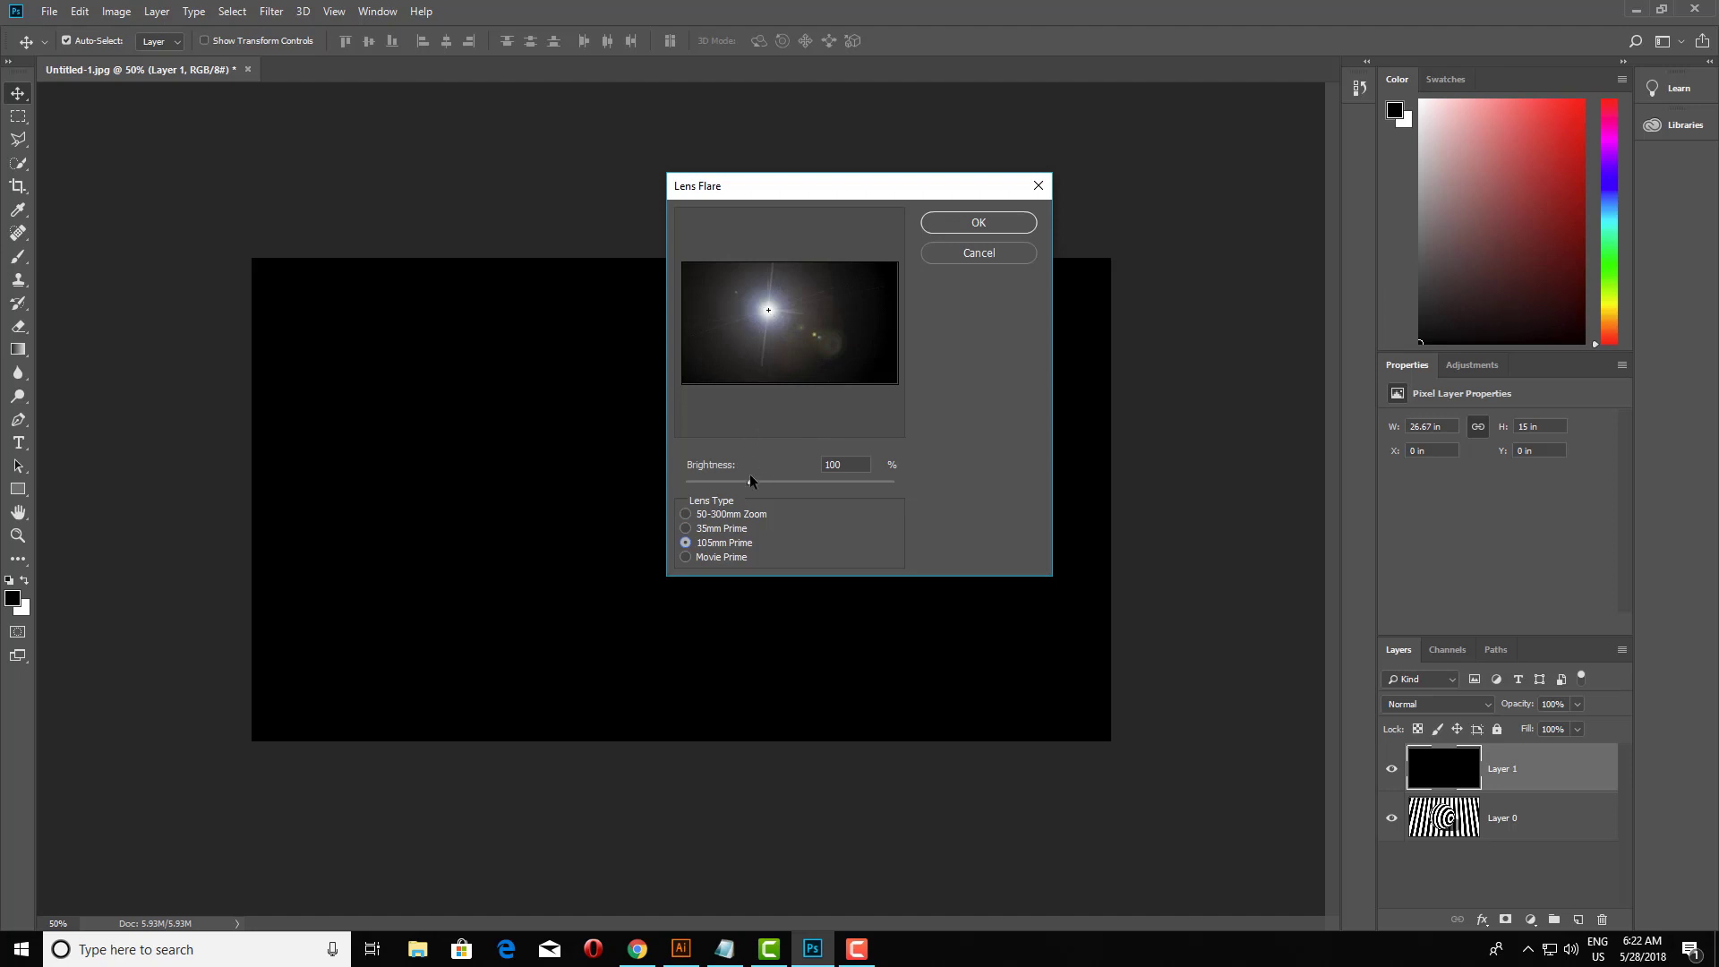
left_click_drag(750, 480, 762, 484)
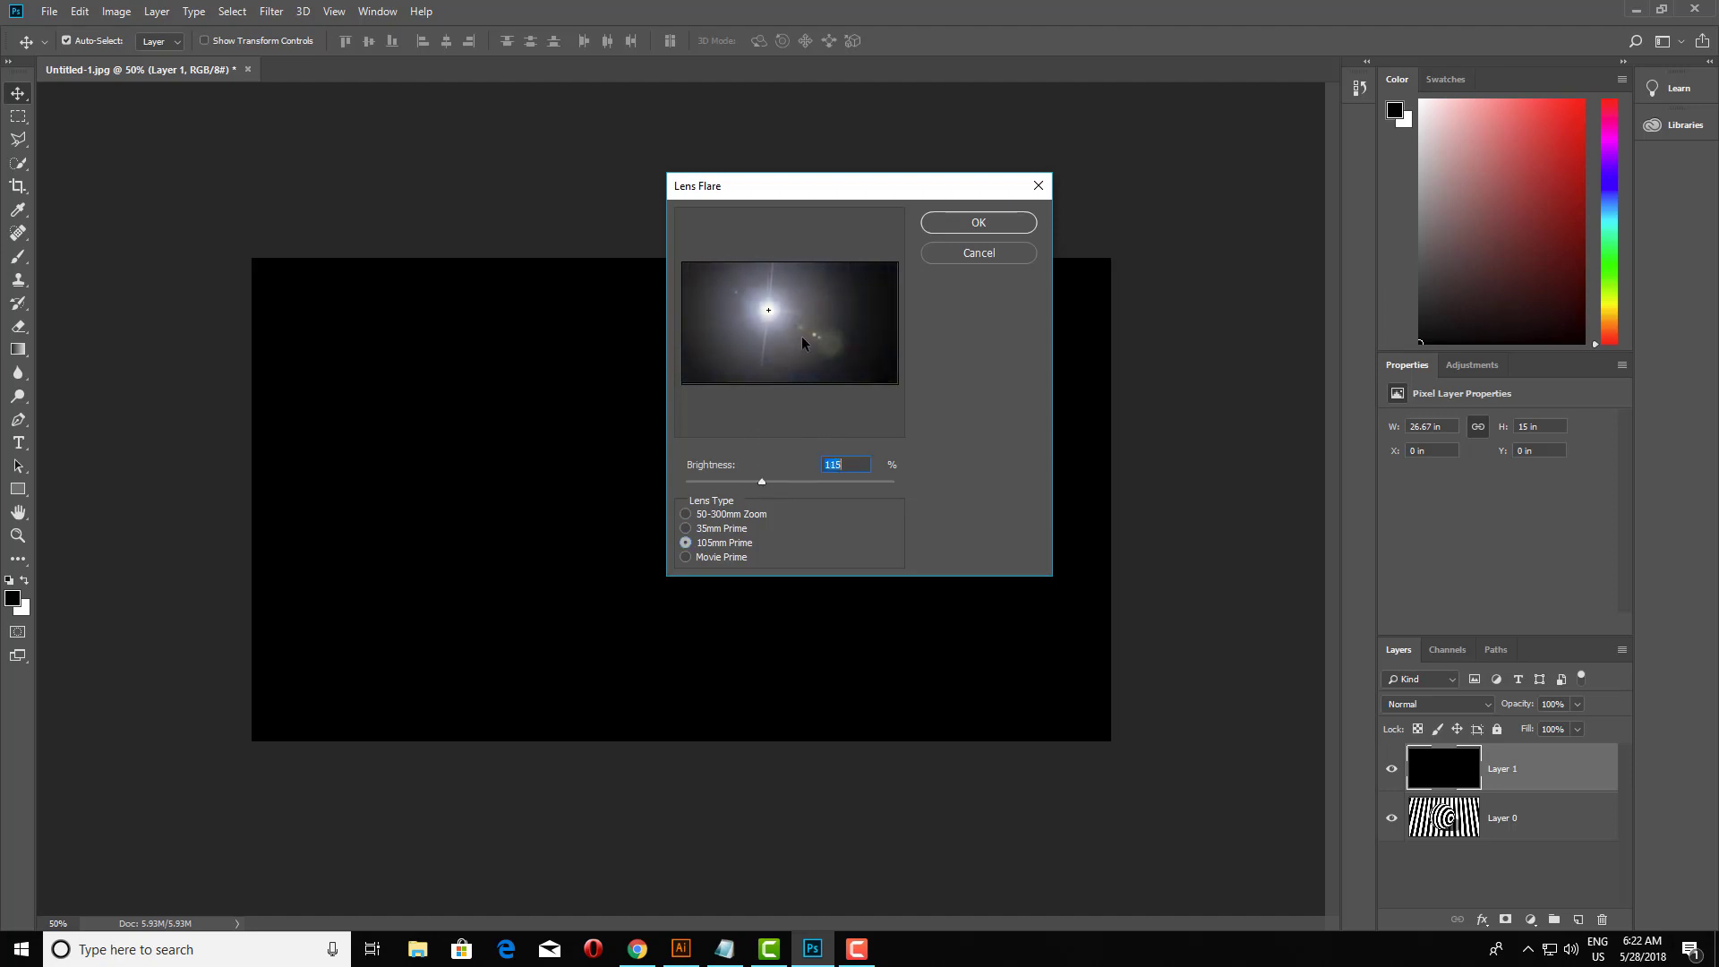
left_click_drag(827, 340, 787, 322)
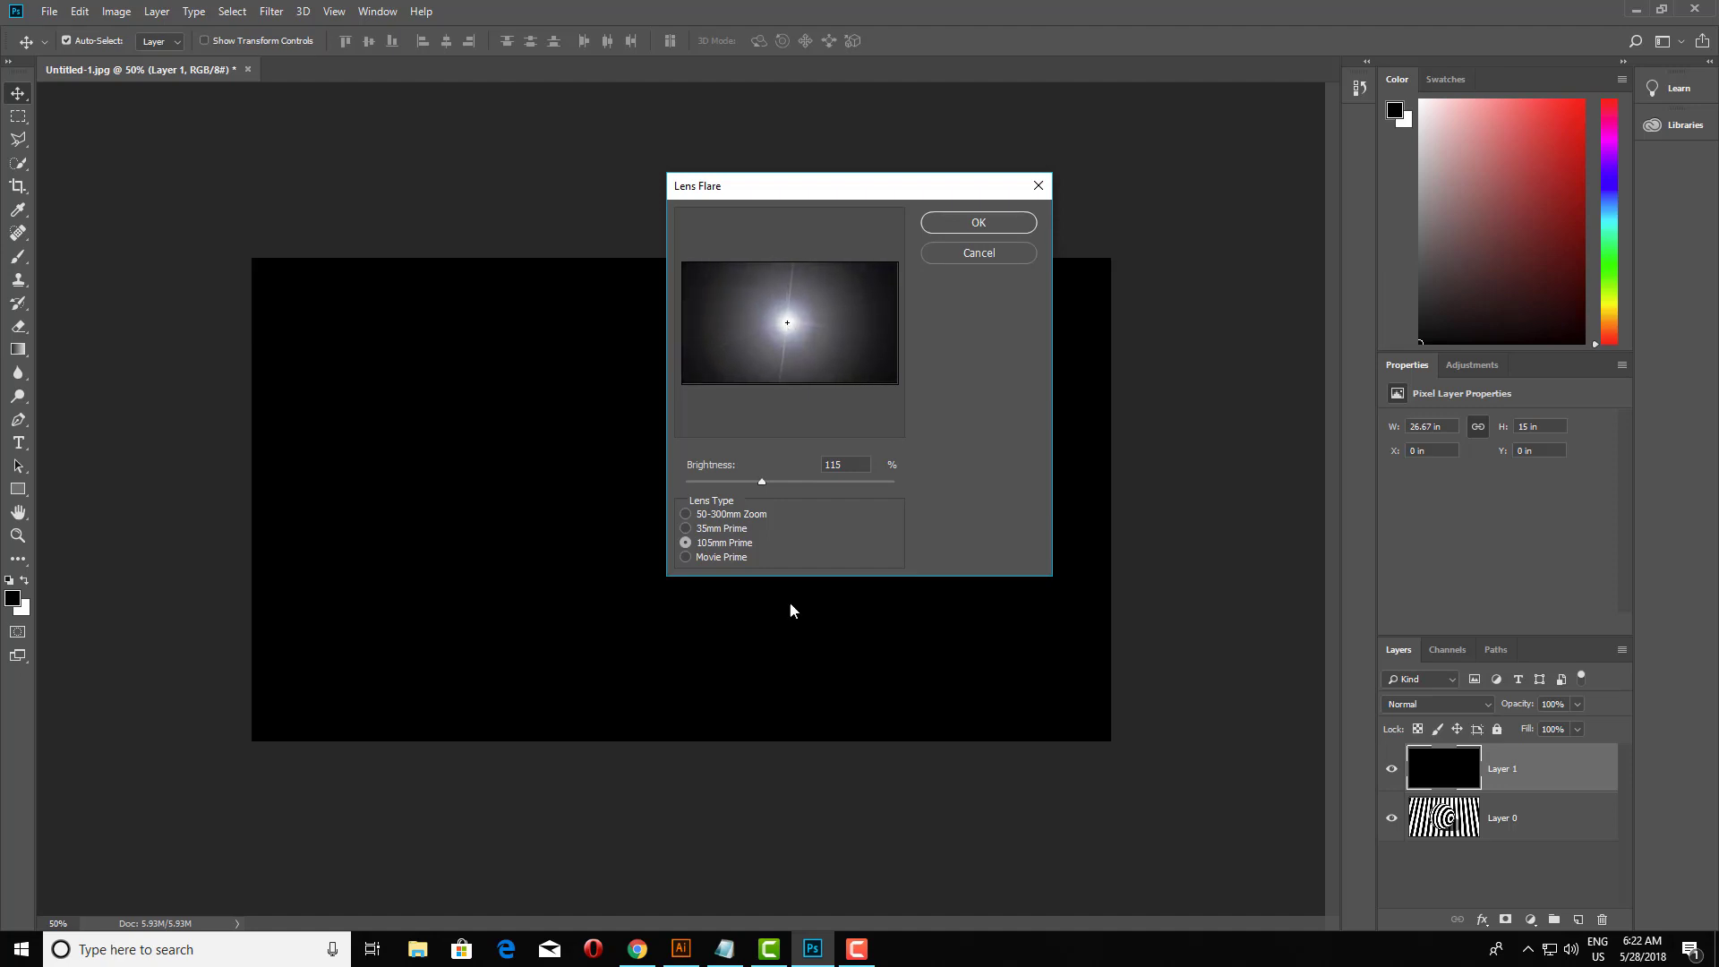
left_click(969, 223)
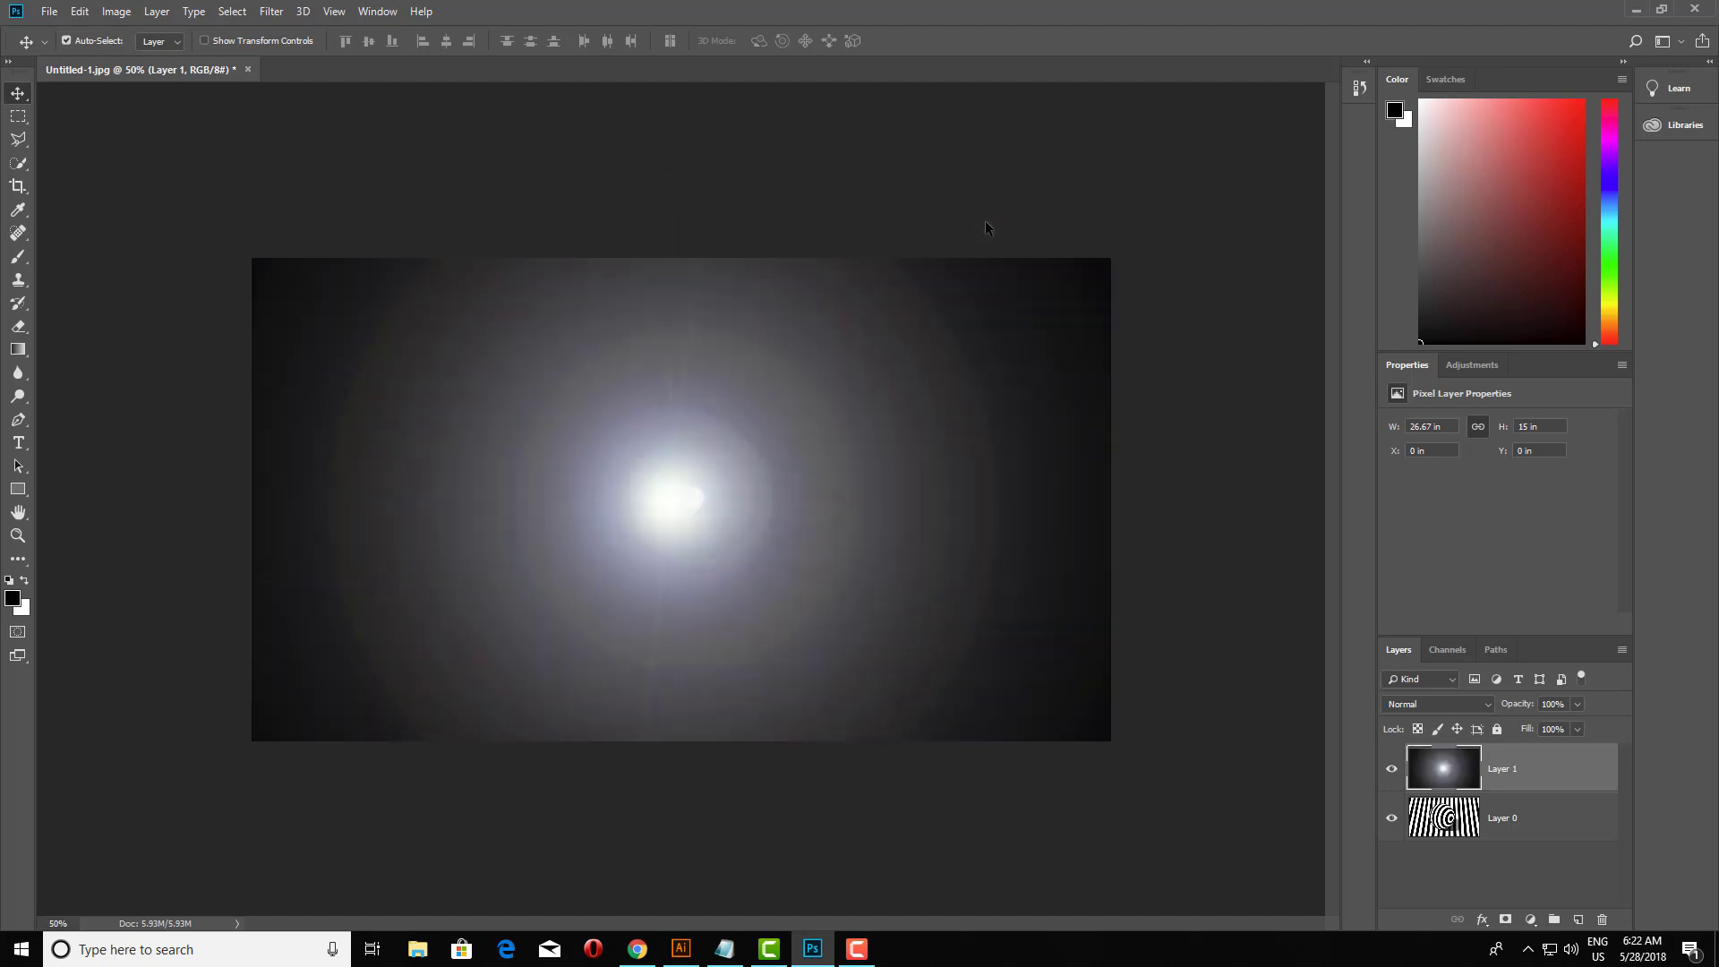
Set Layer 1 to Screen blending and shift the flare up-left over the sphere.
left_click(1485, 704)
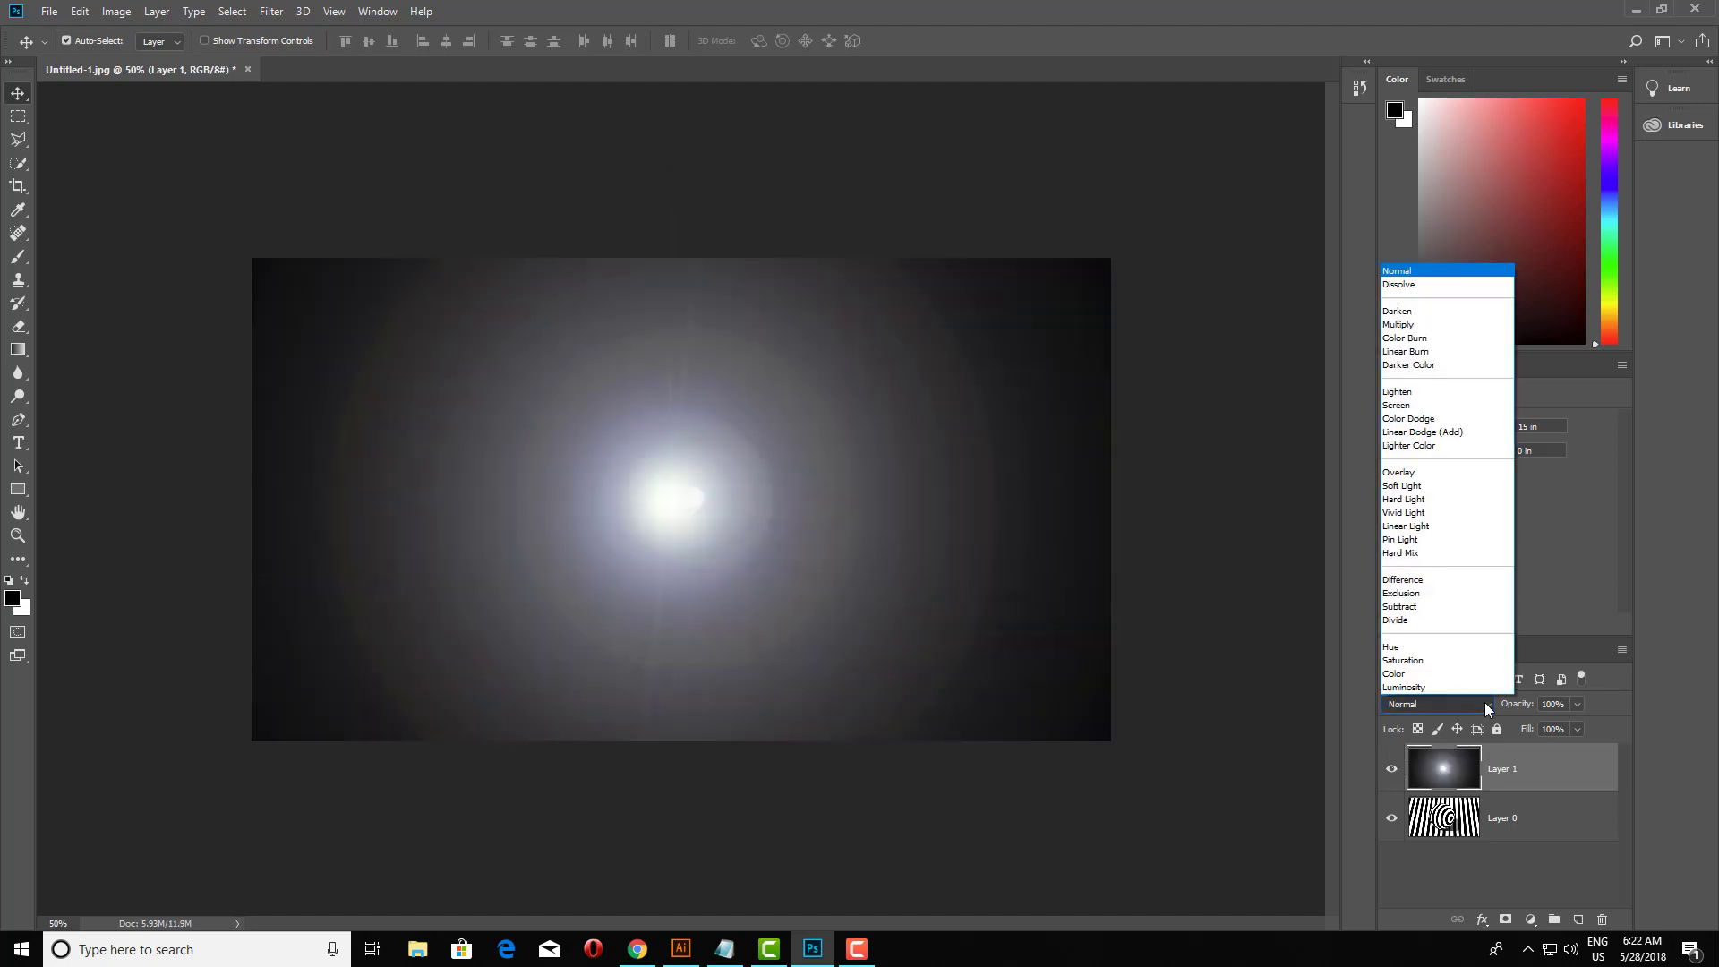
left_click(1447, 418)
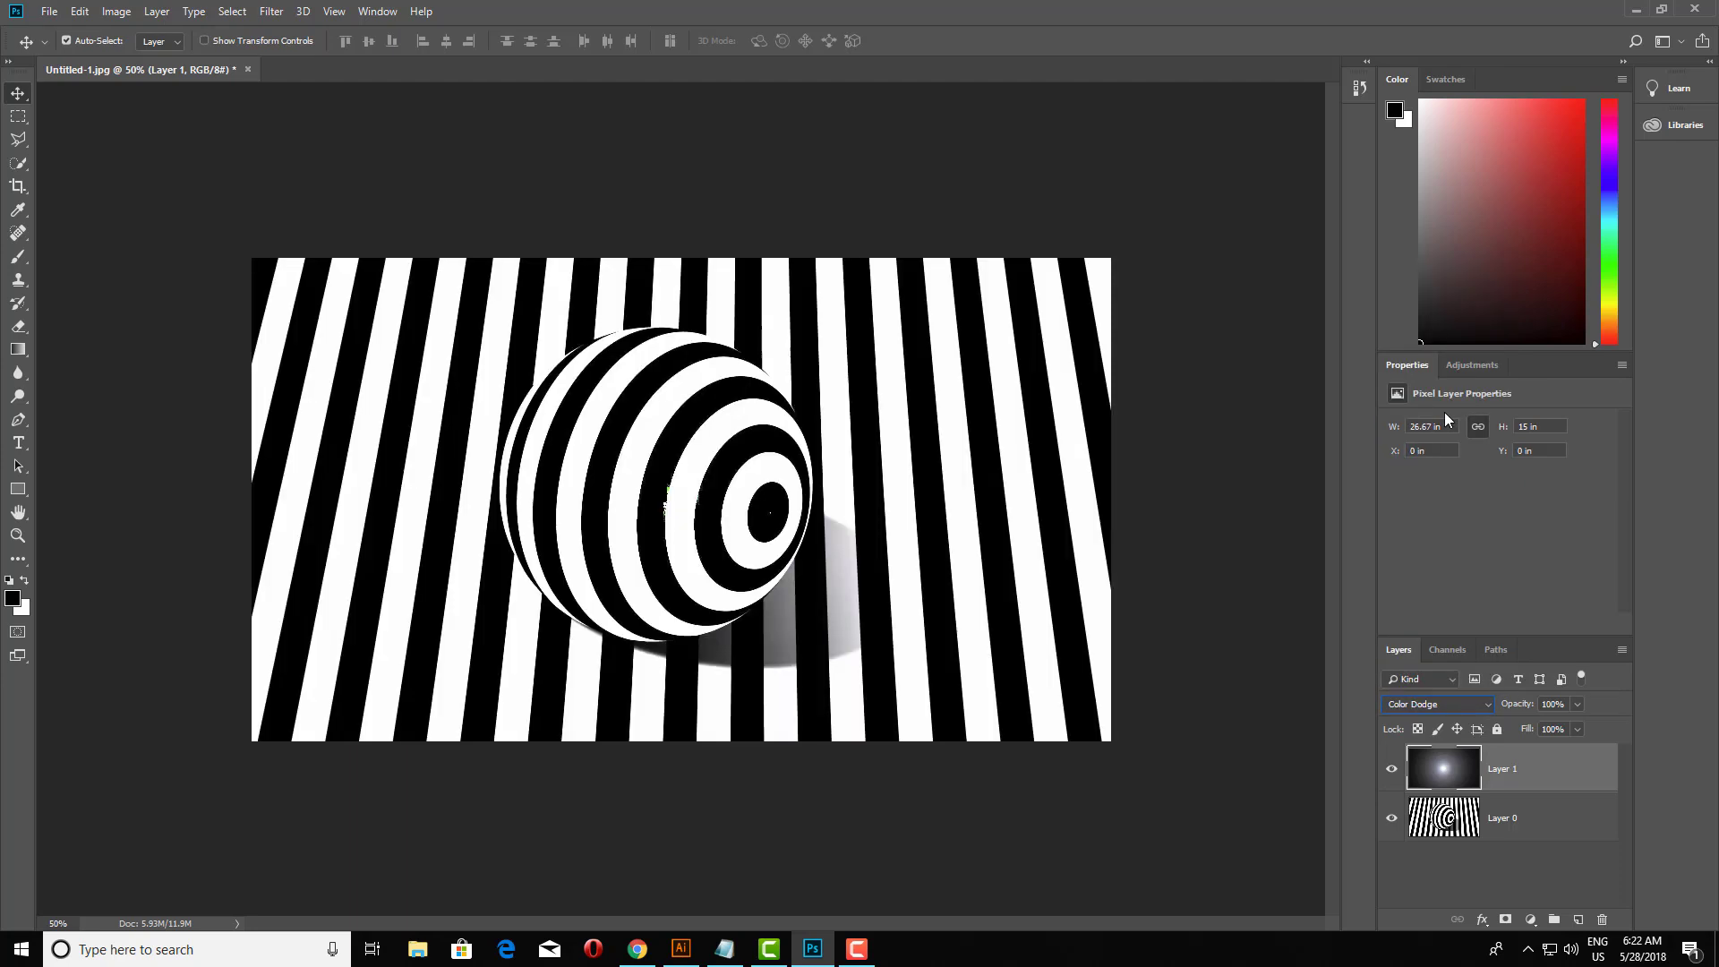
left_click(1475, 705)
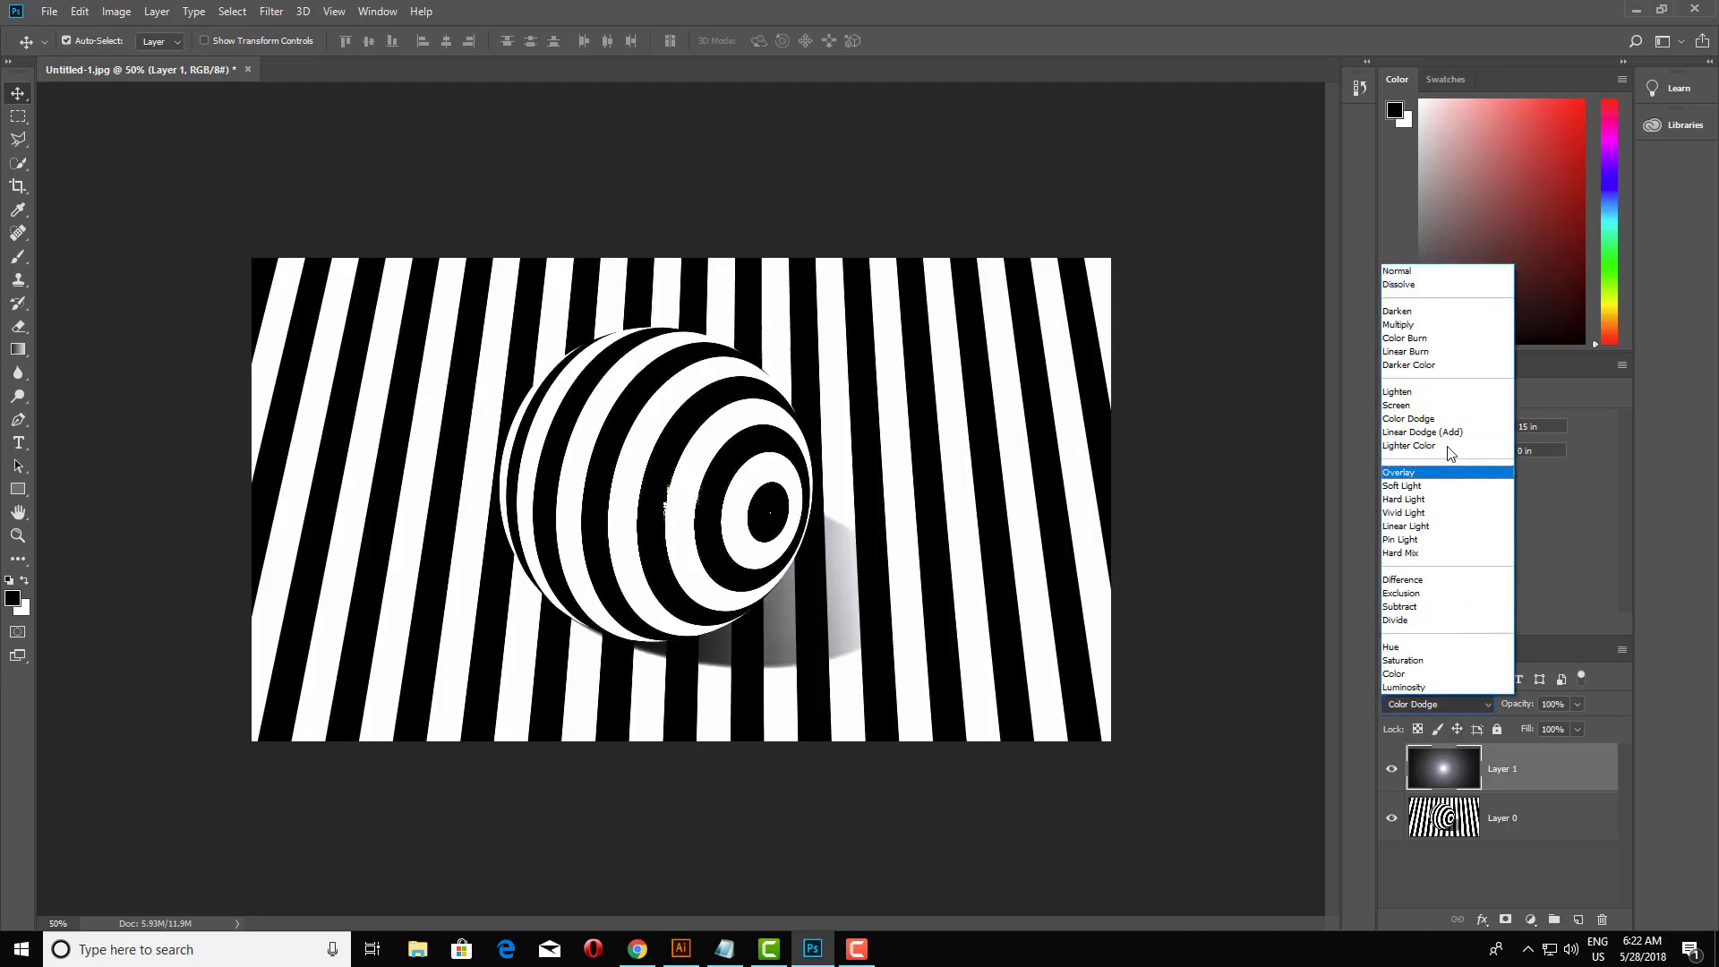
left_click(1447, 406)
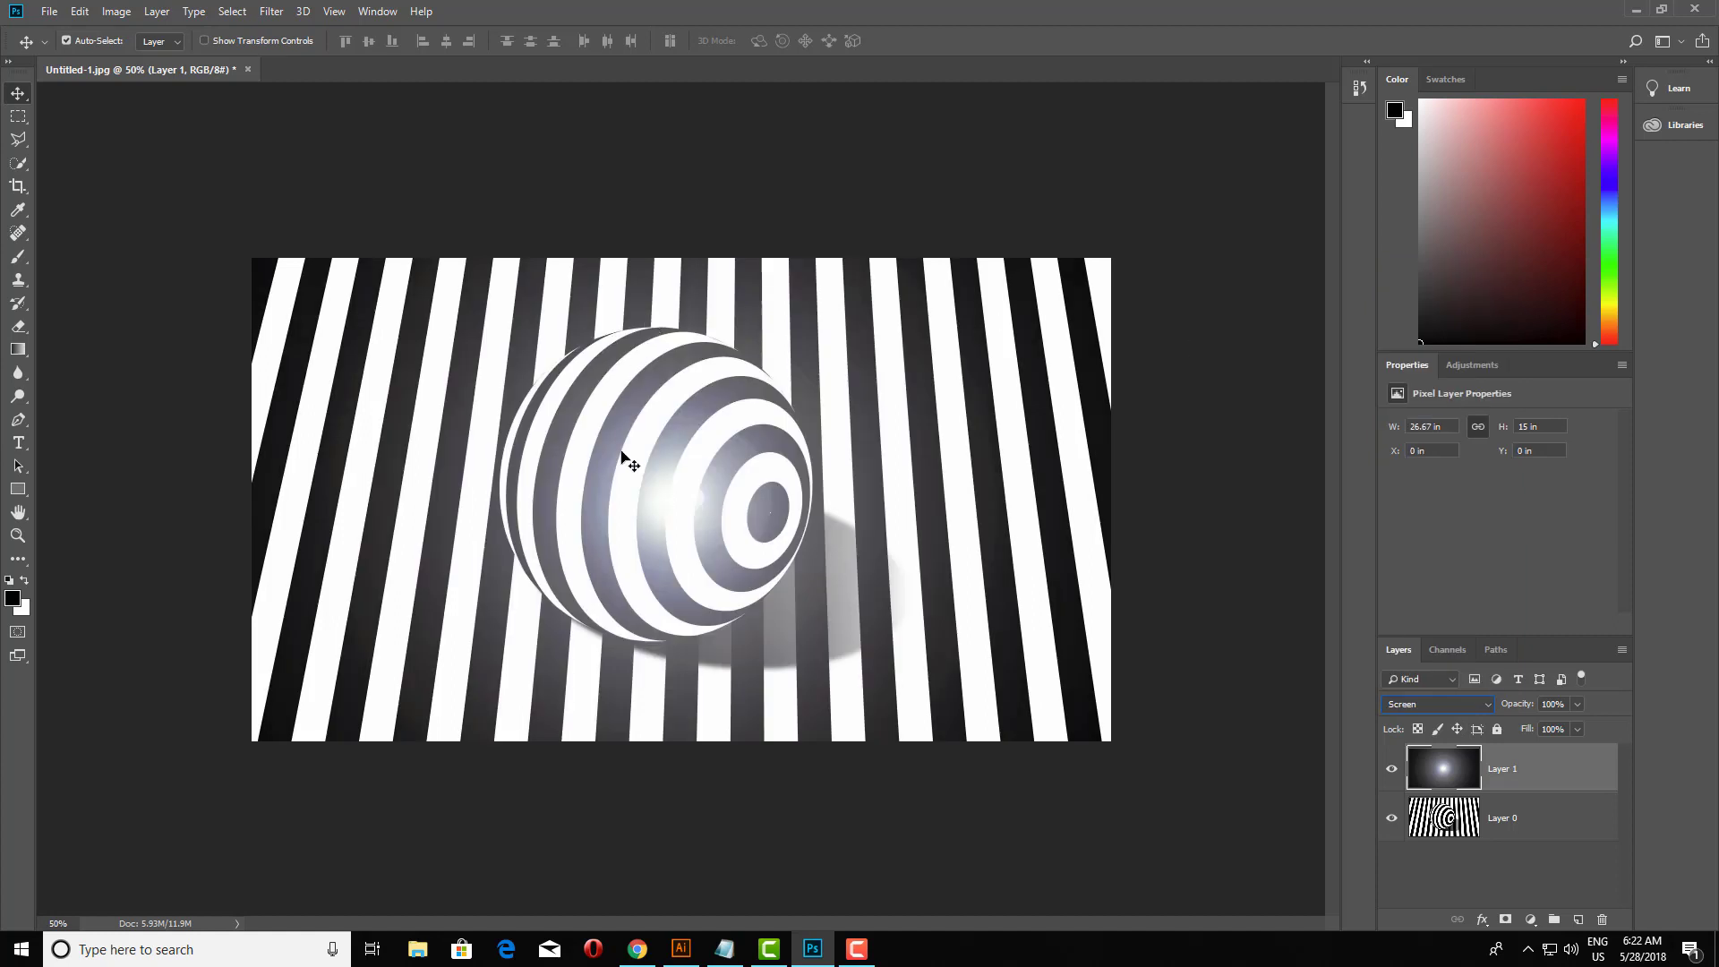
mouse_move(672, 518)
left_mouse_down()
mouse_move(608, 469)
mouse_move(582, 416)
left_mouse_up()
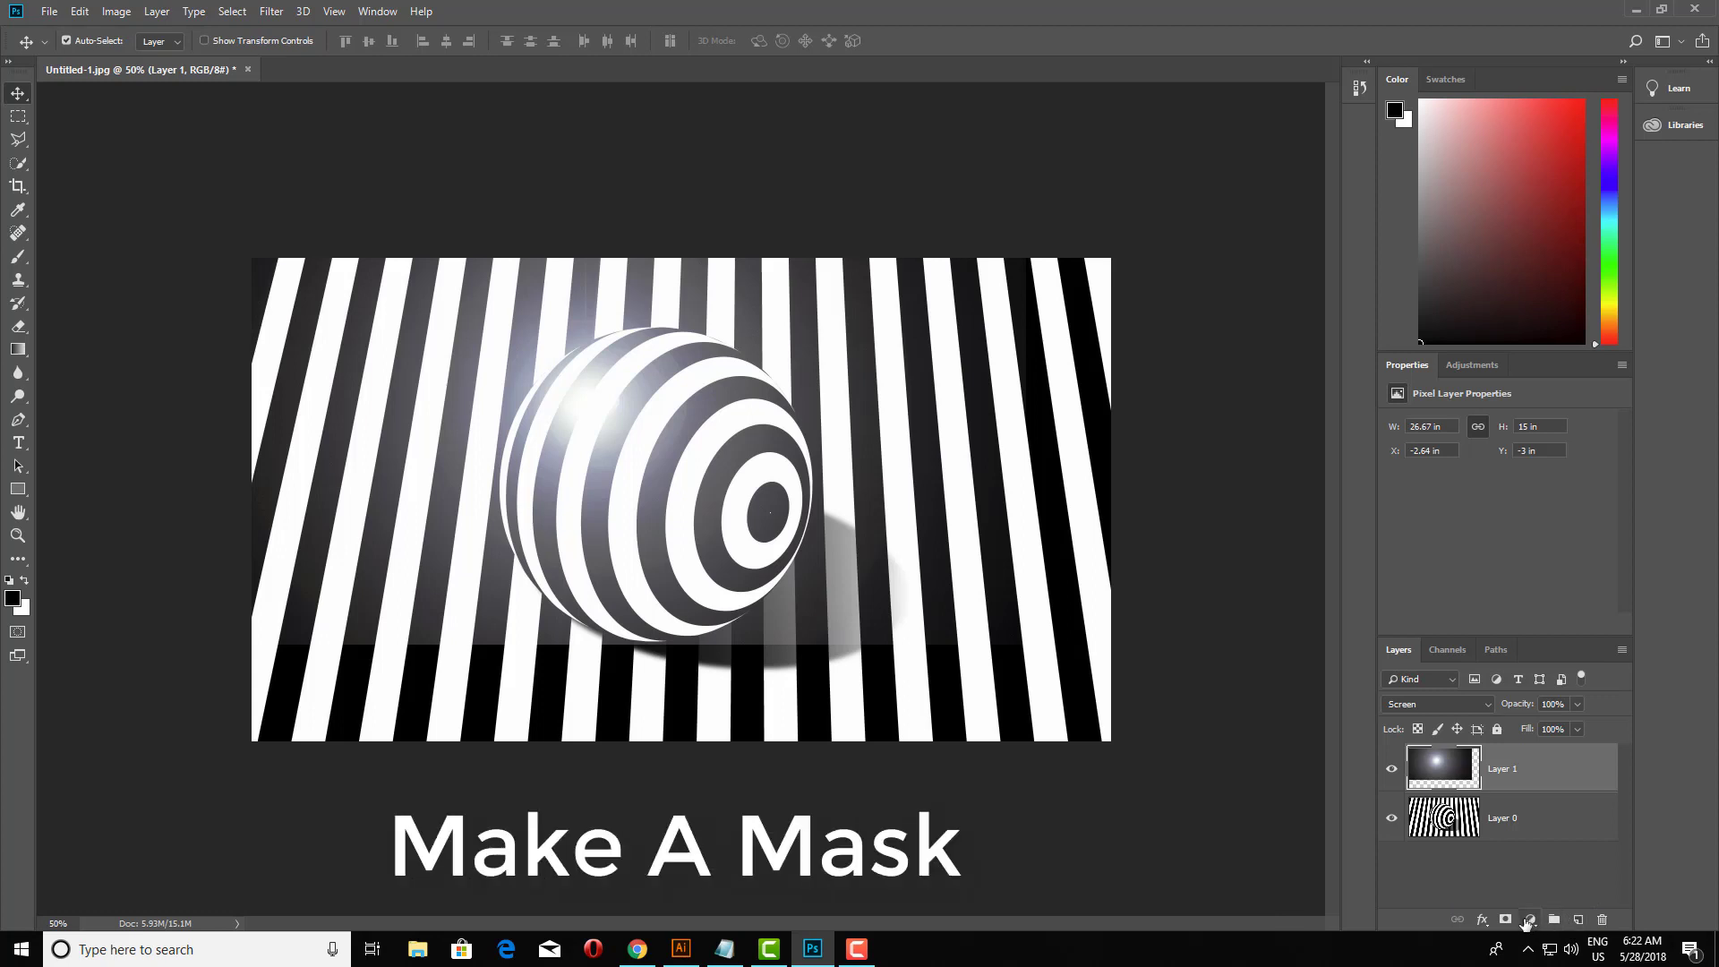
Add a layer mask to the flare layer and paint it black with a 322 px soft brush along the right and bottom edges.
left_click(1507, 920)
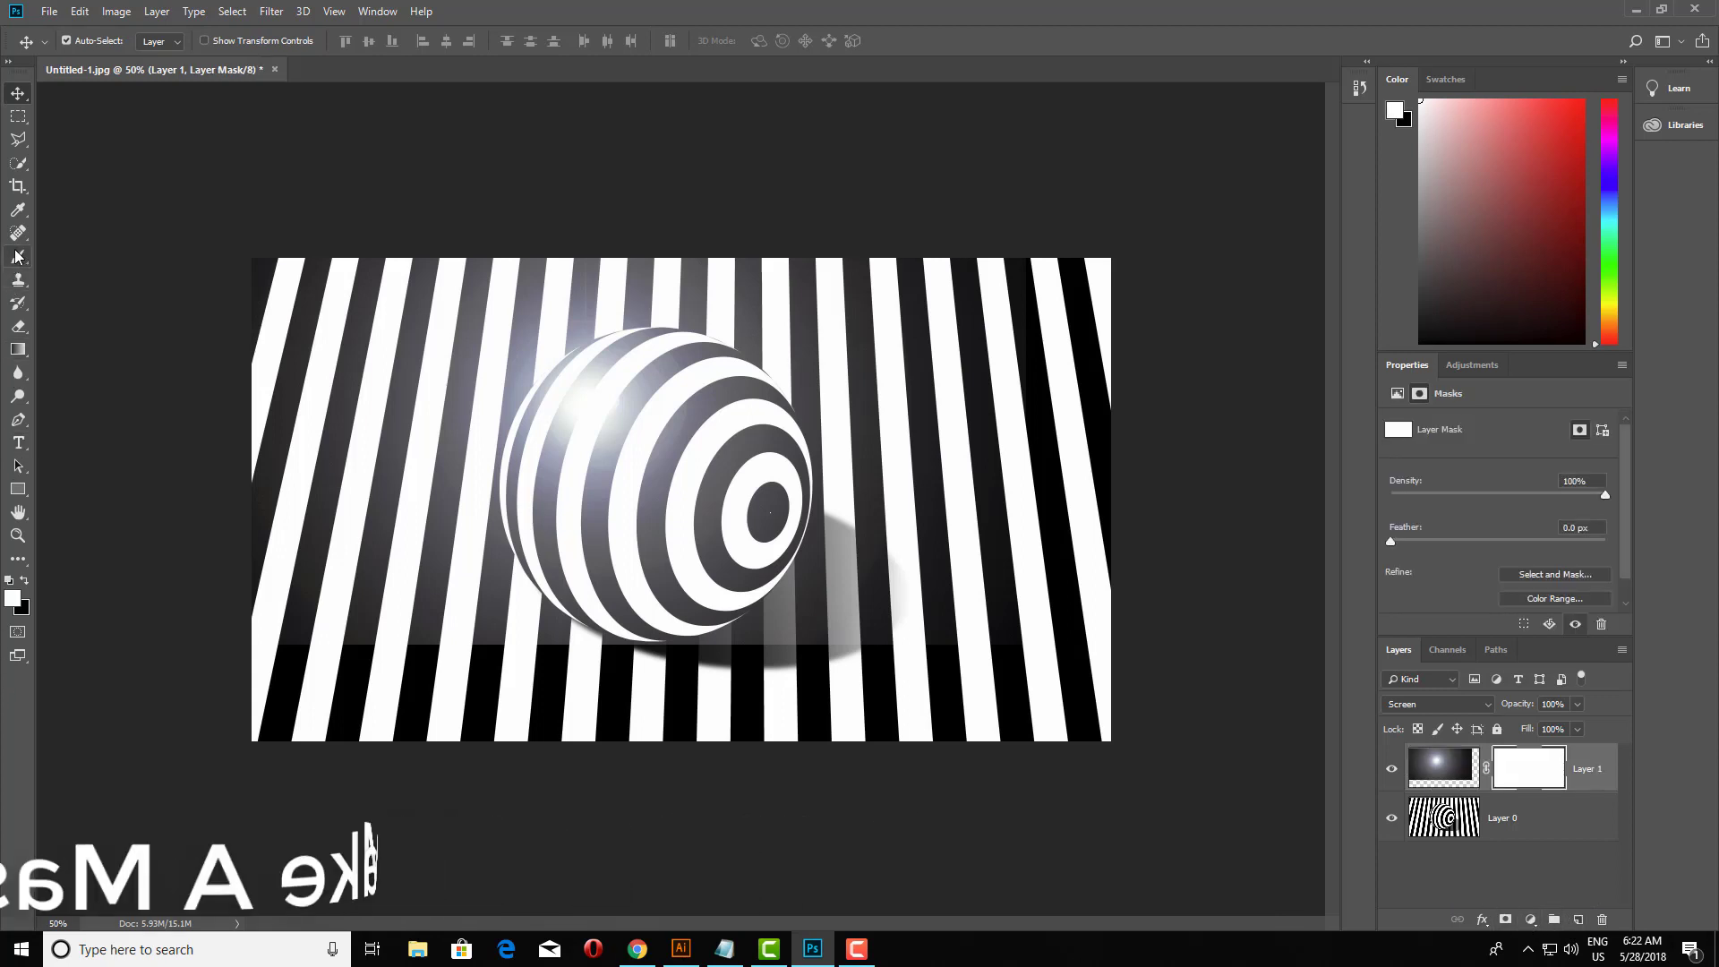
left_click(18, 257)
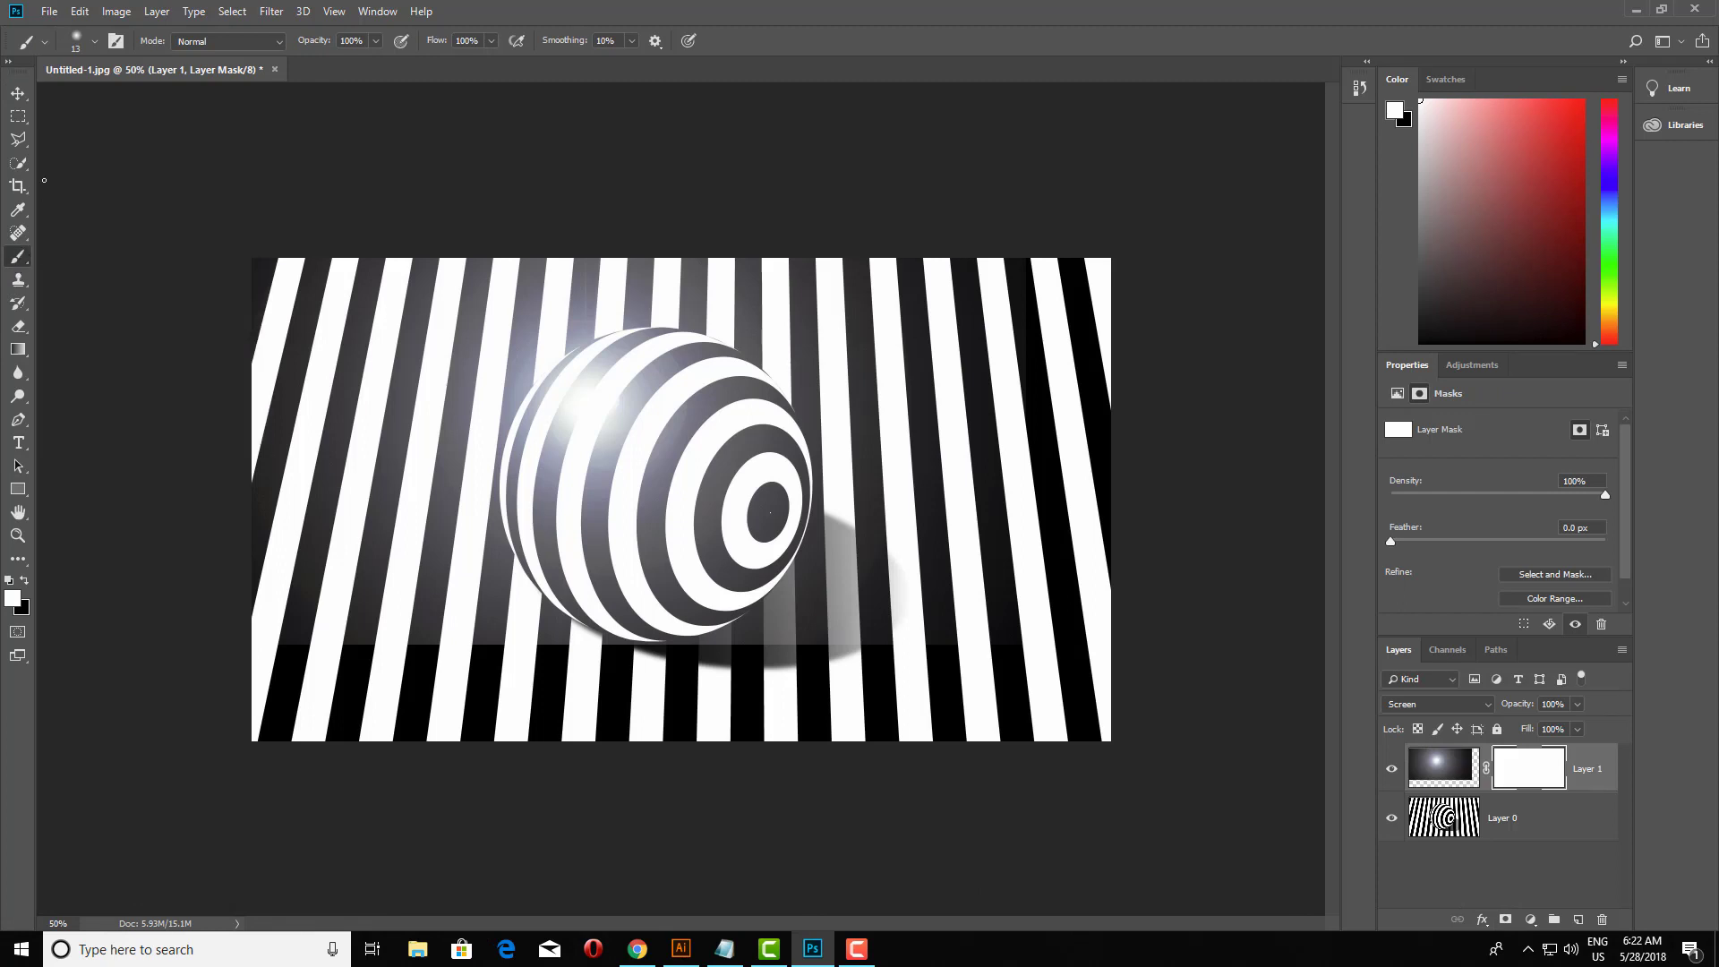
left_click(93, 43)
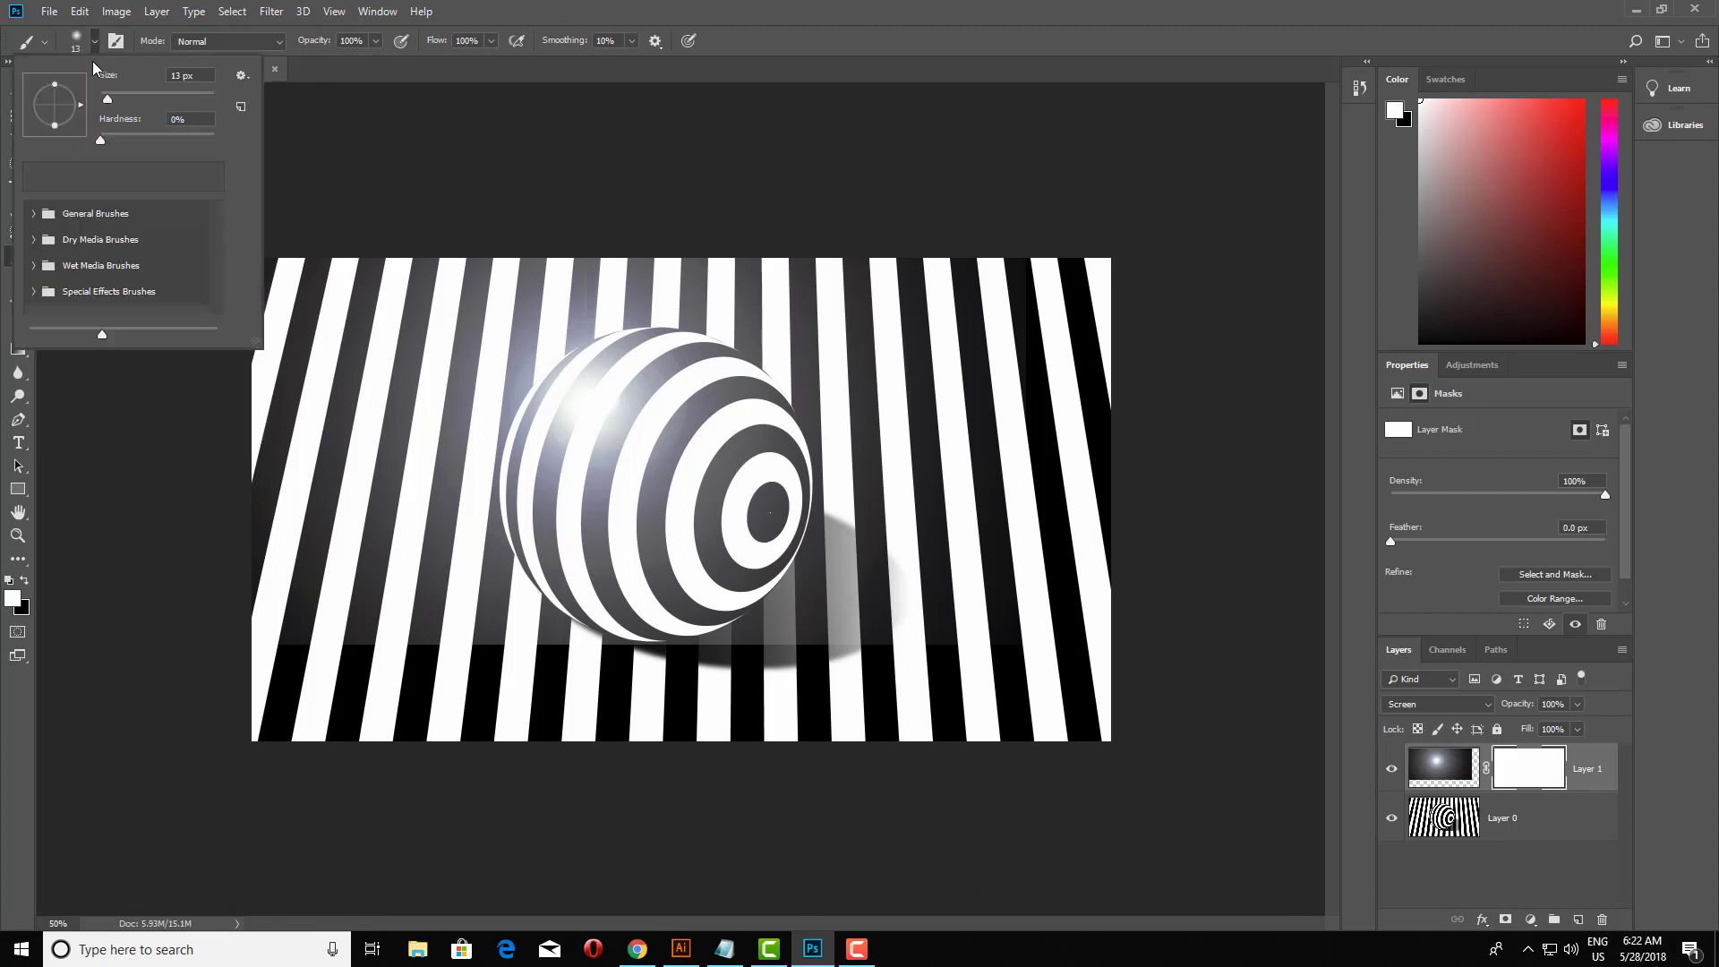
left_click_drag(109, 98, 167, 100)
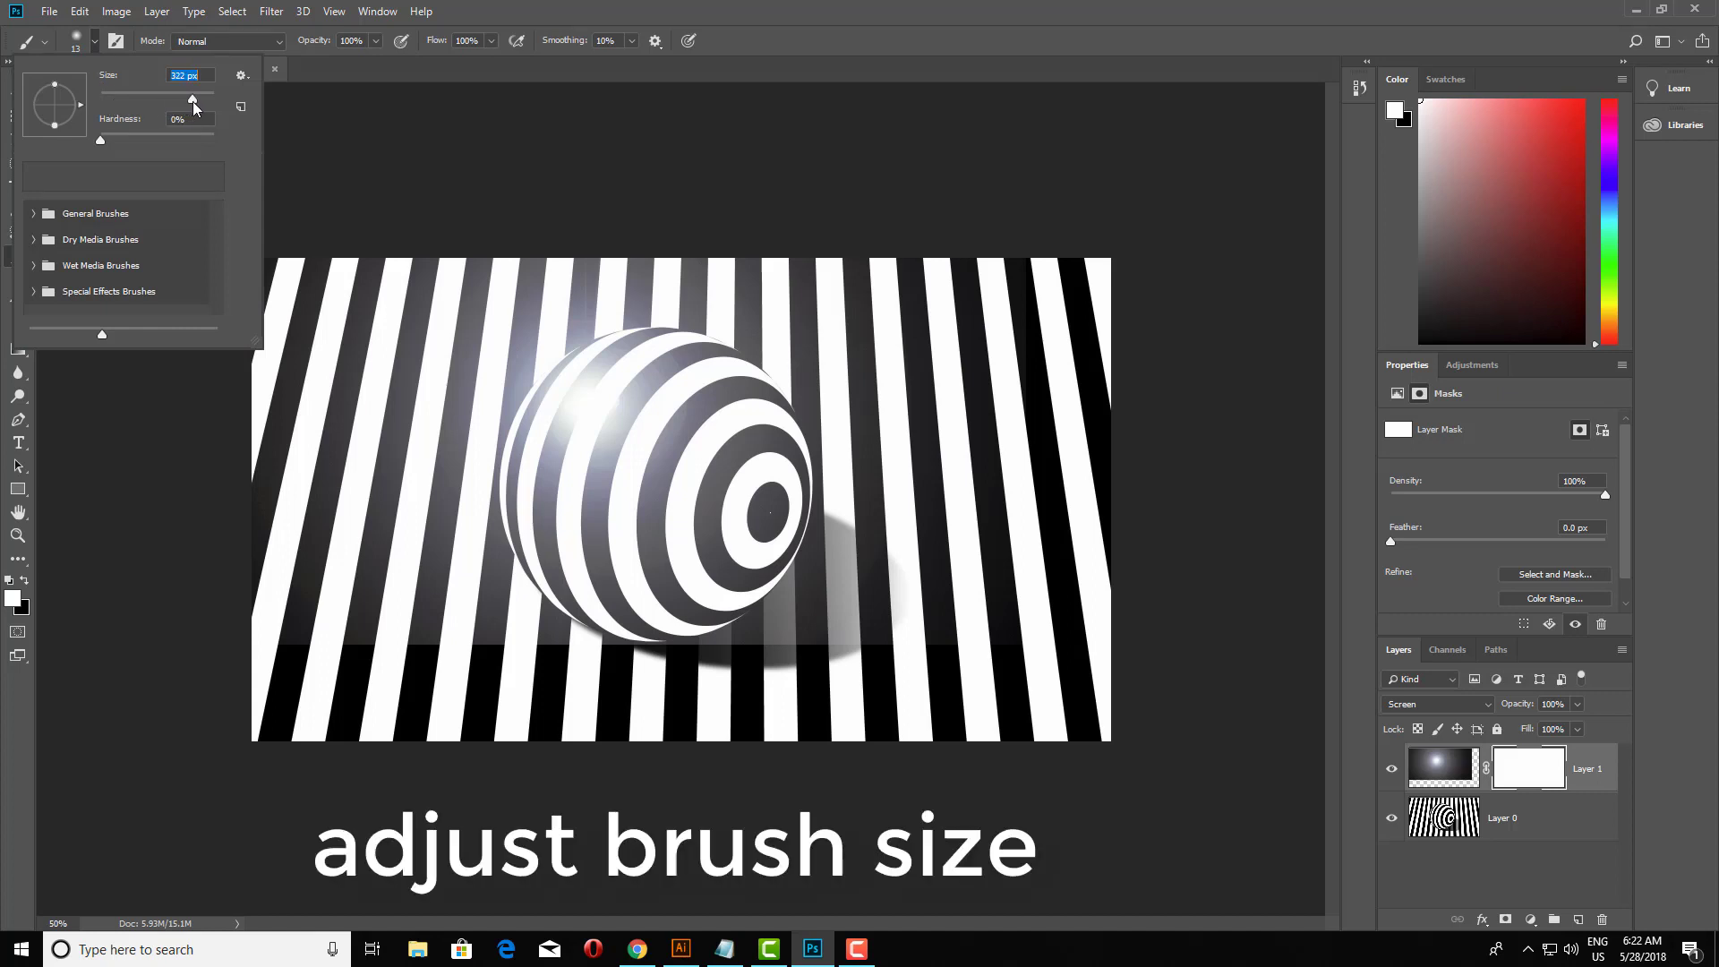
left_click_drag(192, 100, 192, 100)
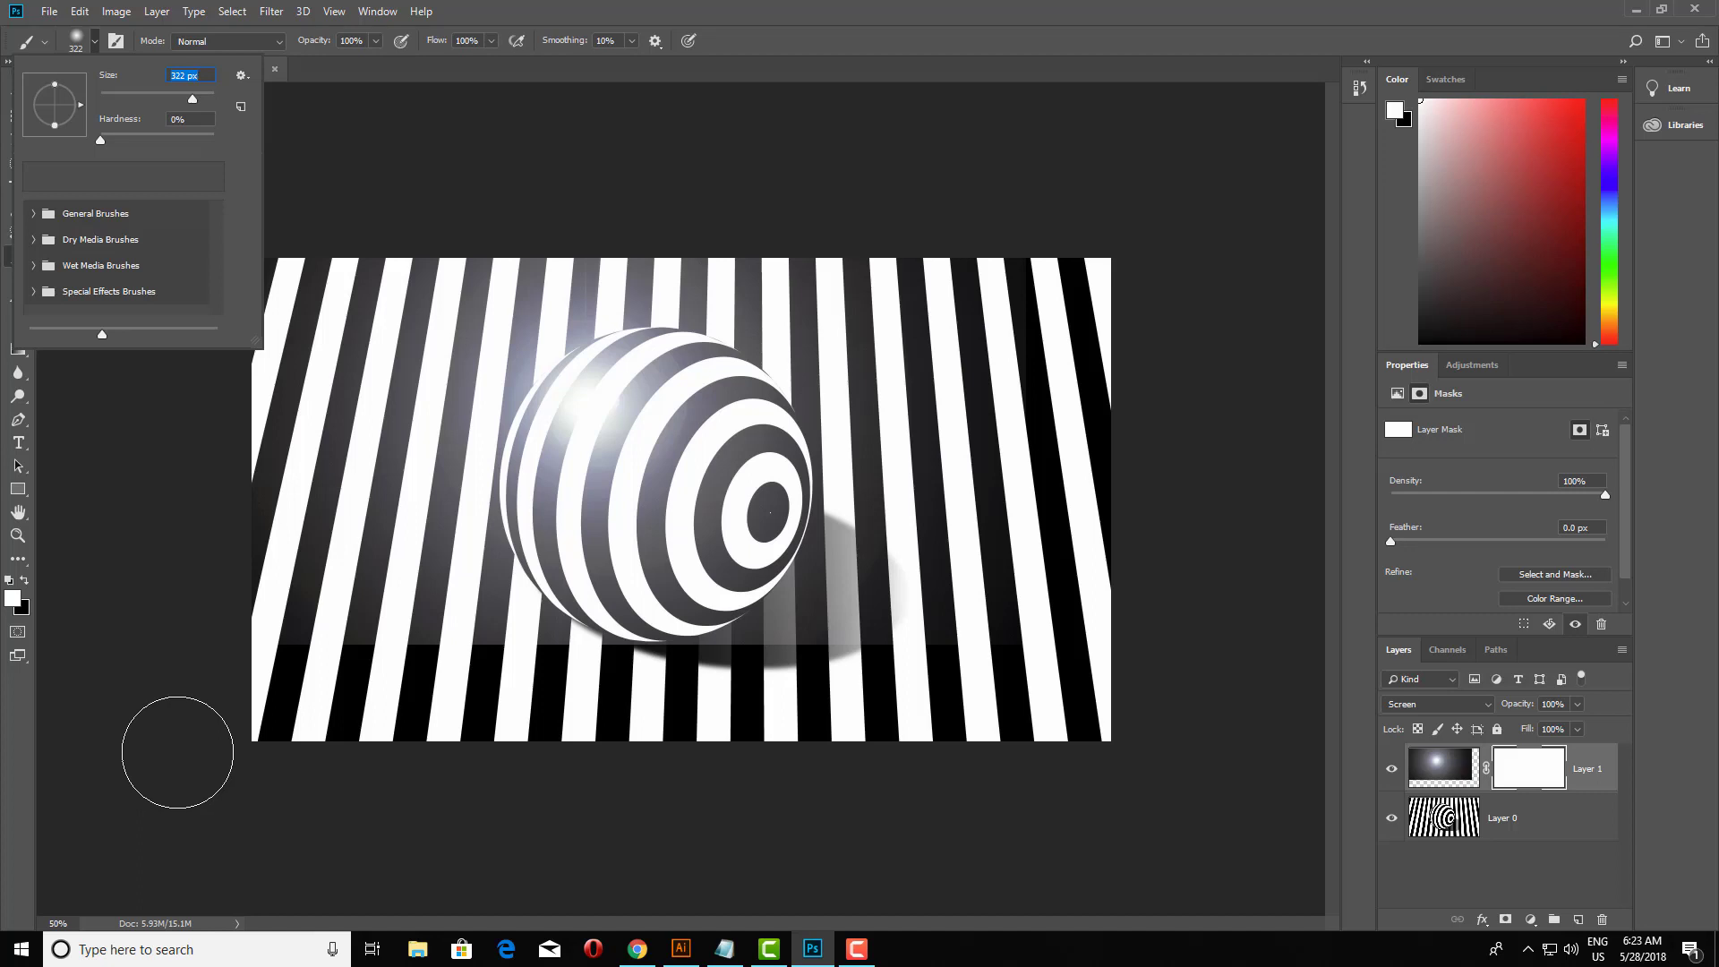
left_click(24, 581)
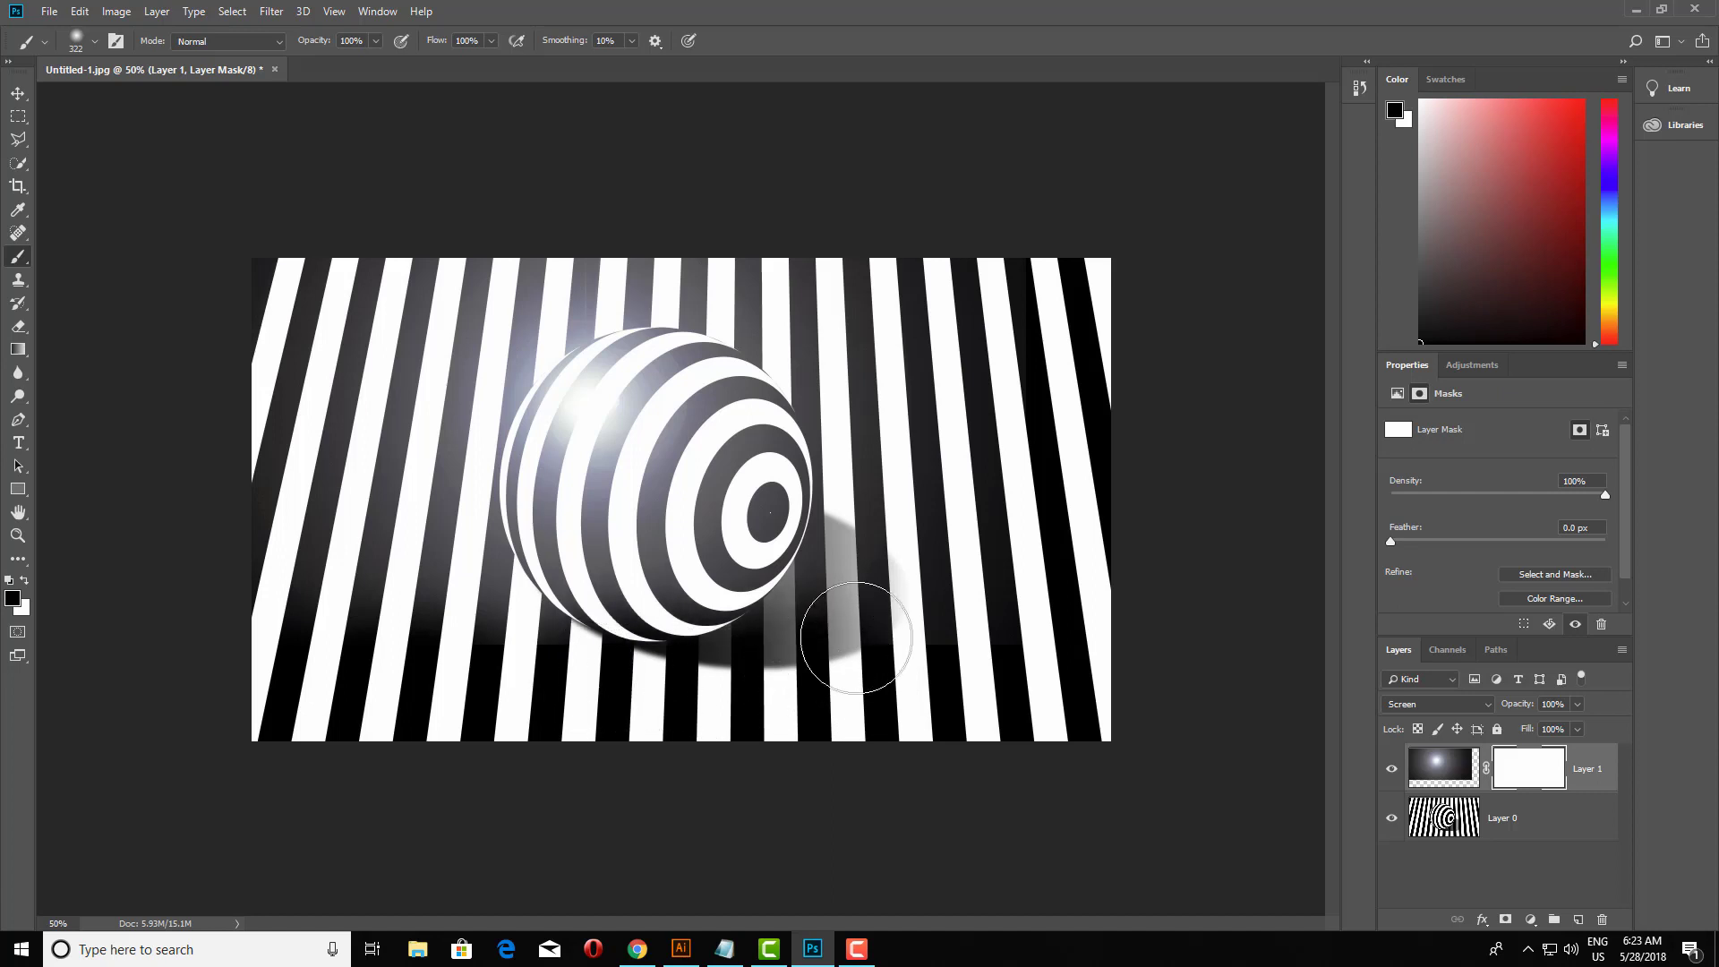
mouse_move(900, 552)
left_mouse_down()
mouse_move(932, 277)
mouse_move(959, 364)
mouse_move(910, 690)
left_mouse_up()
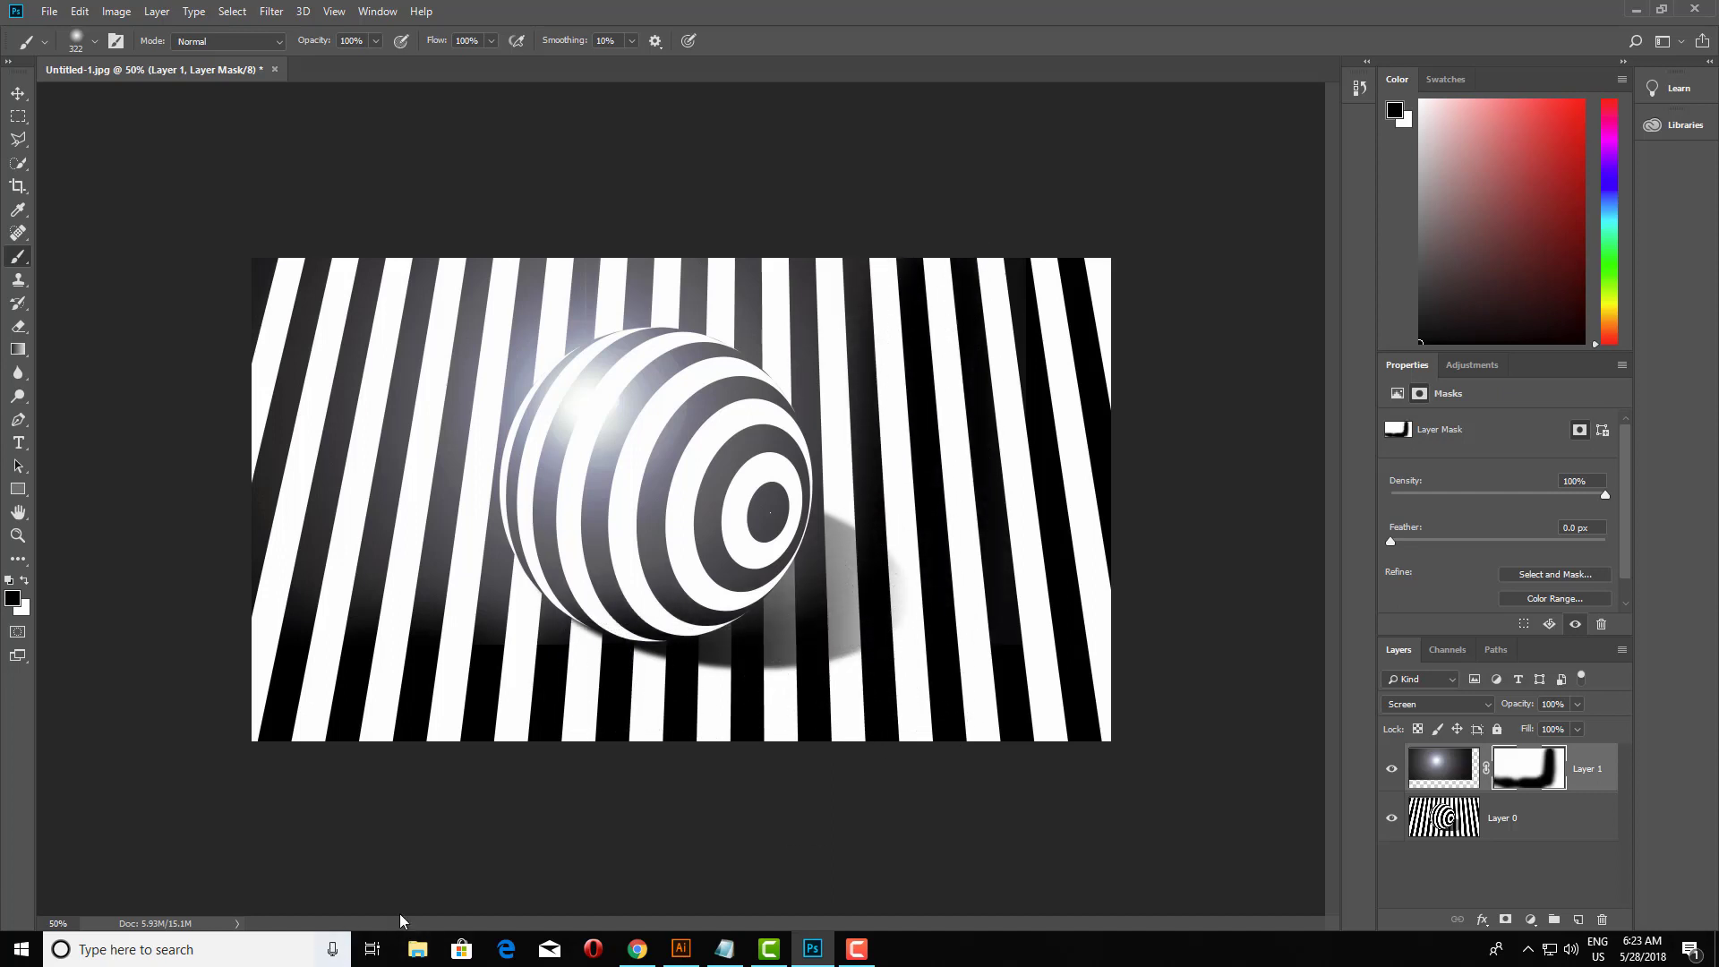
Set the masked flare layer's opacity to 51%, then toggle its visibility to compare the glow.
left_click(16, 93)
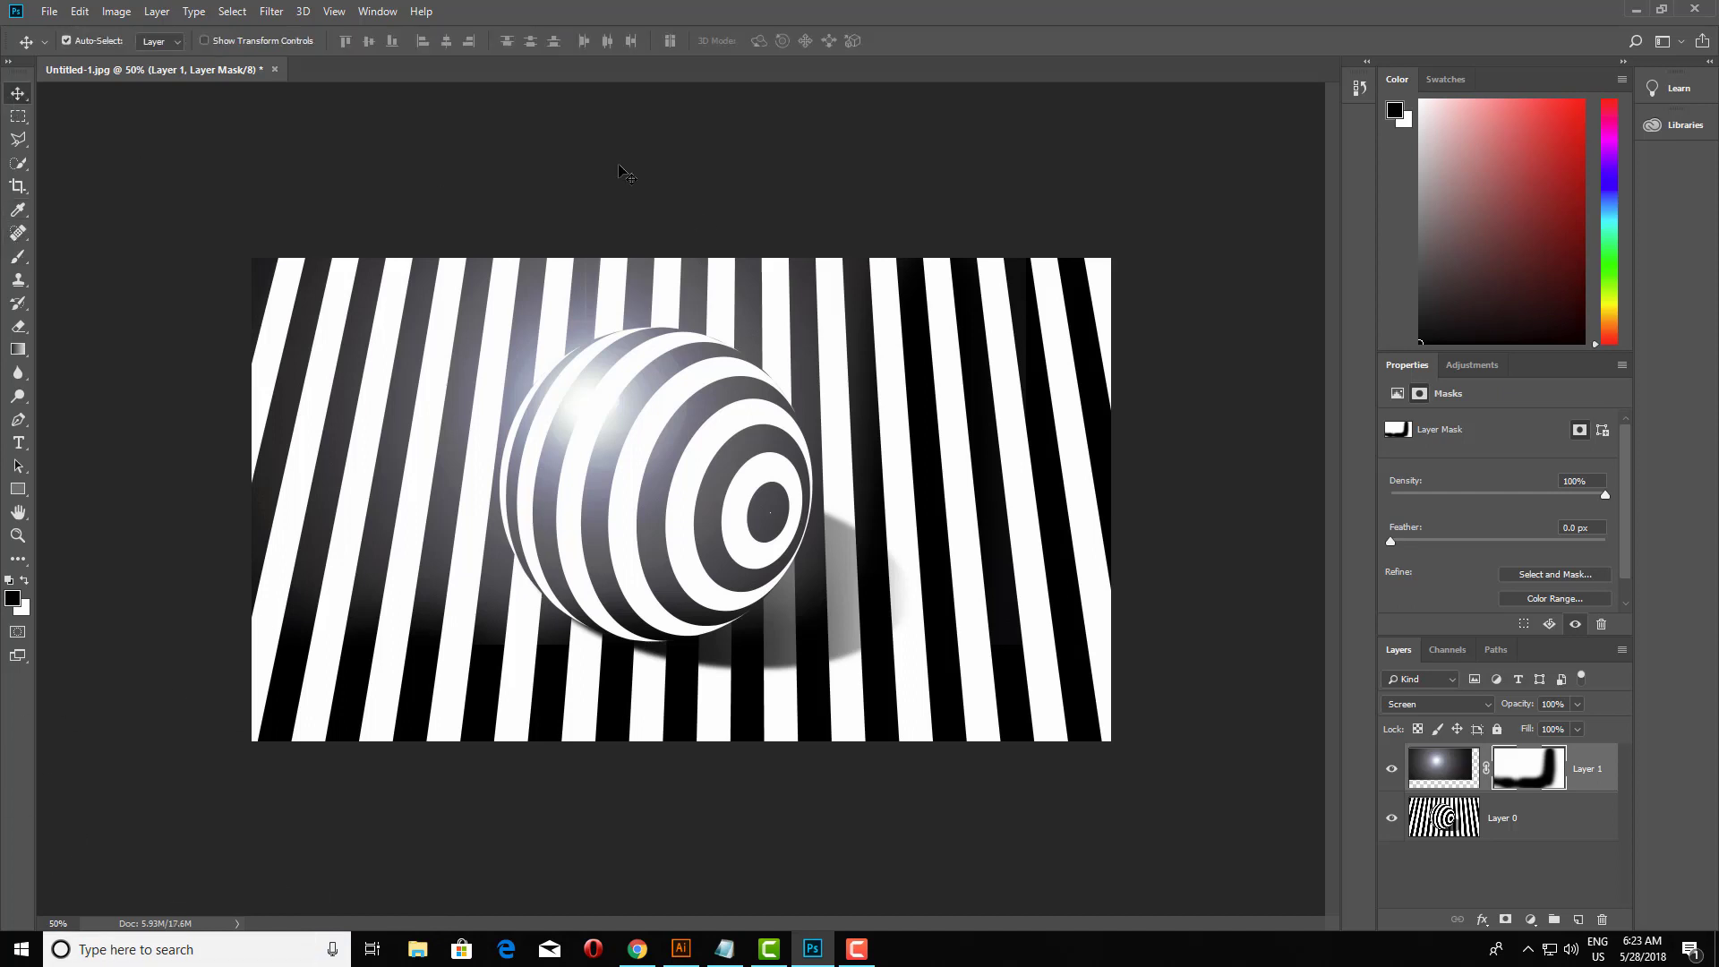
left_click(1578, 704)
left_click_drag(1577, 729, 1538, 722)
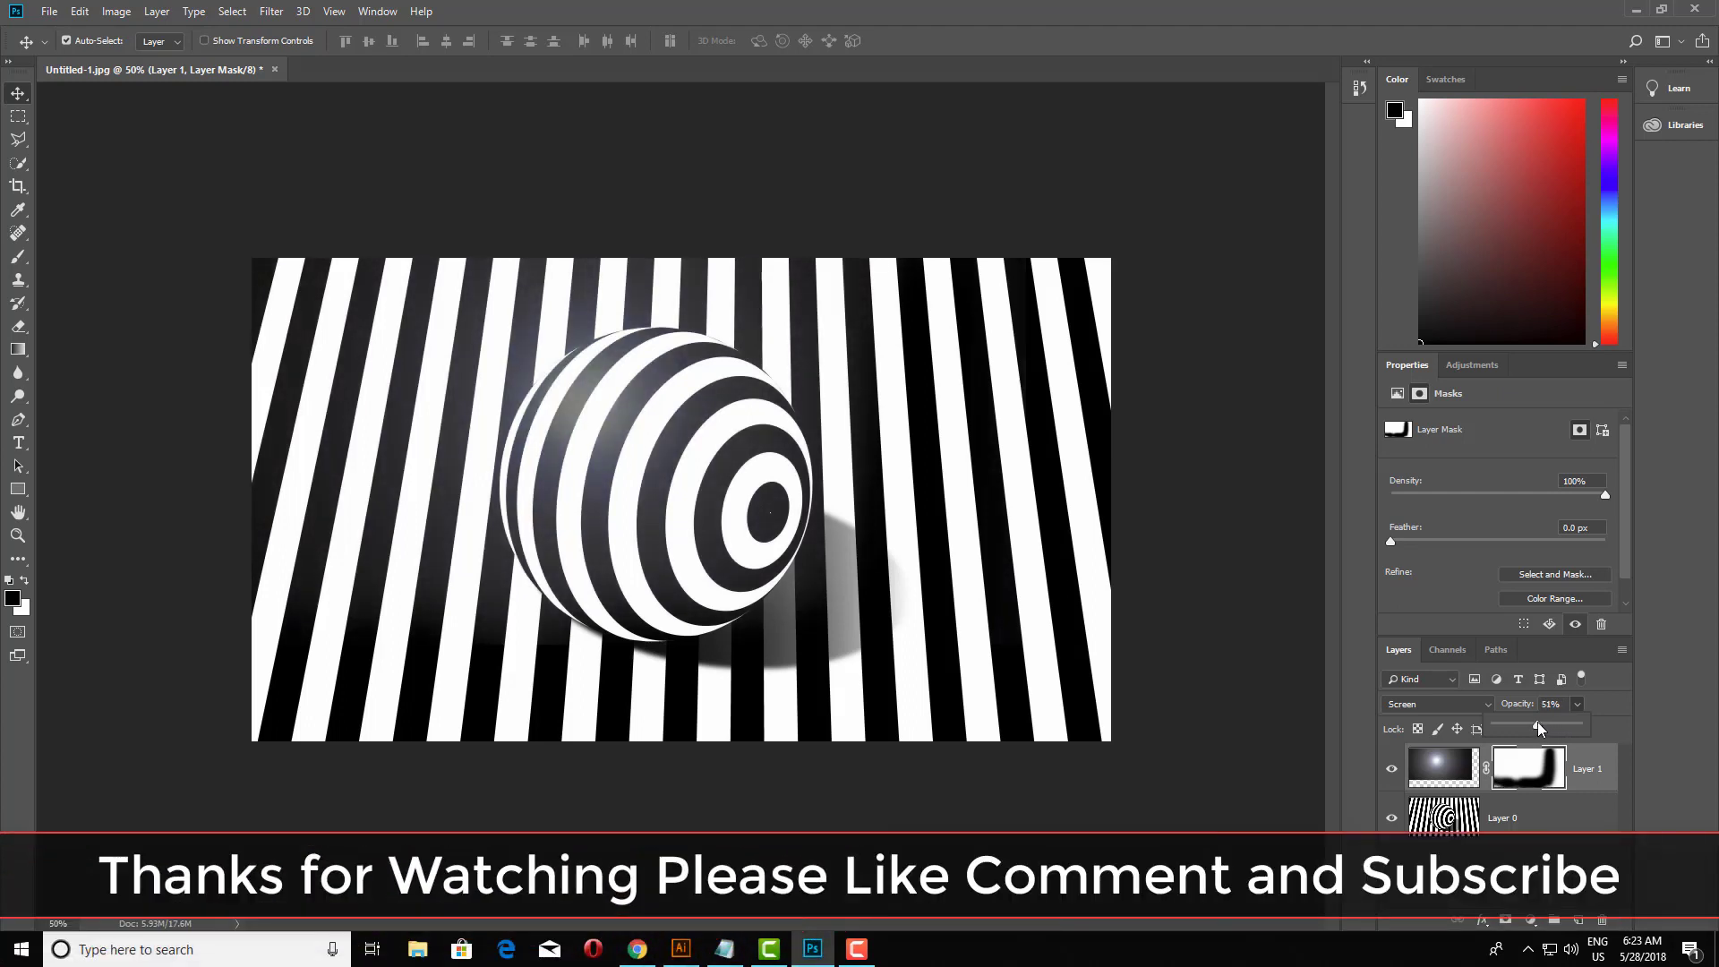
left_click(1392, 771)
left_click(1392, 771)
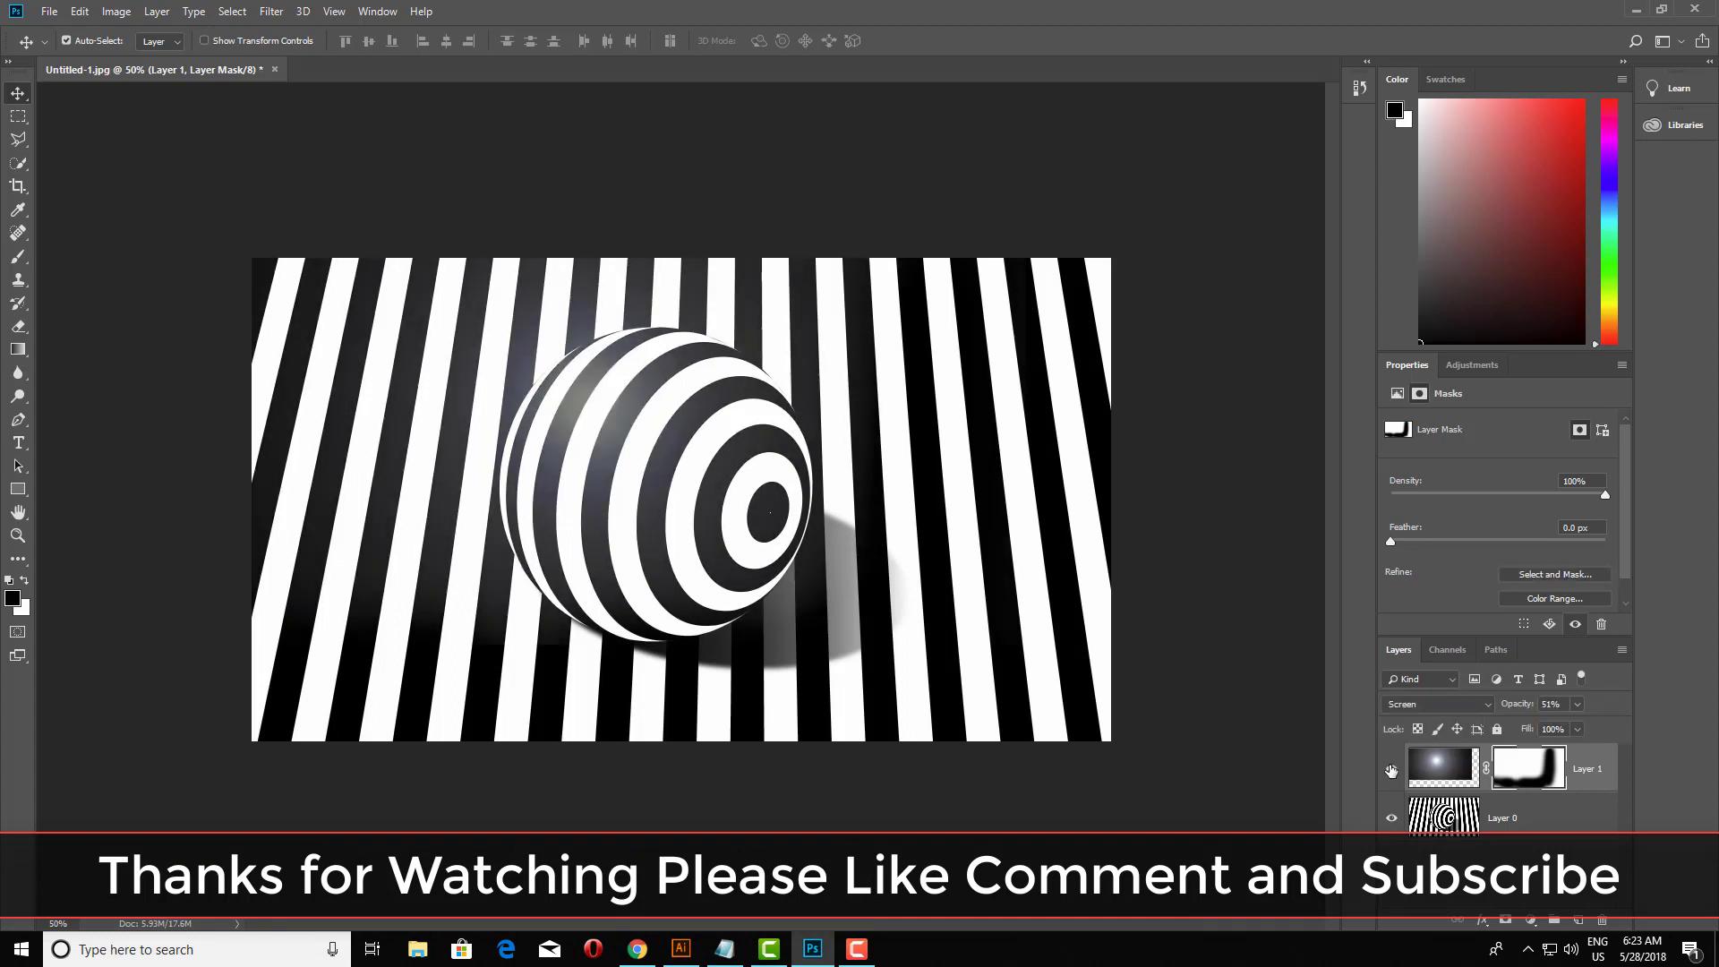